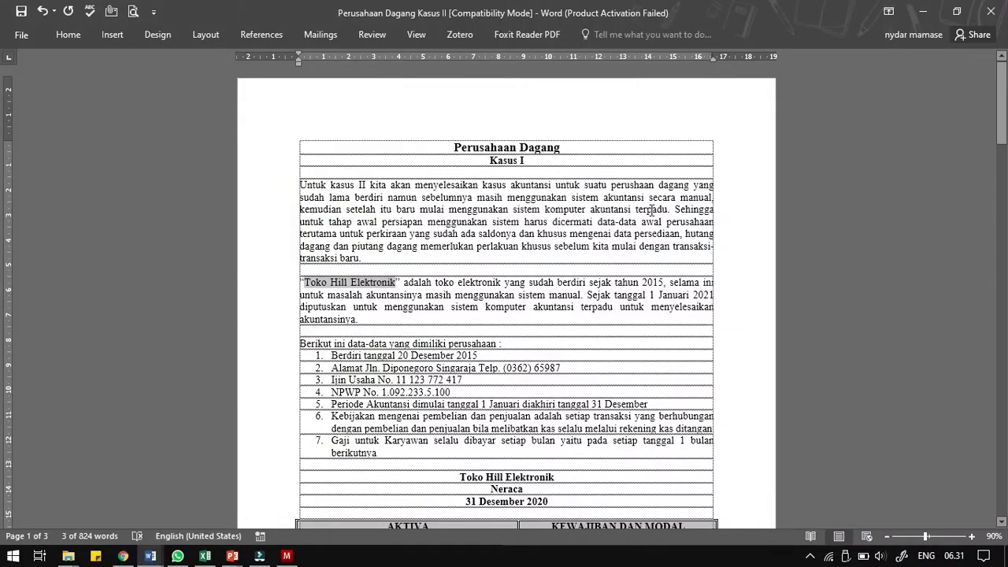
Correct the case number in the opening paragraph from "kasus II" to "kasus I"
scroll(651, 228, "up", 2, "ctrl")
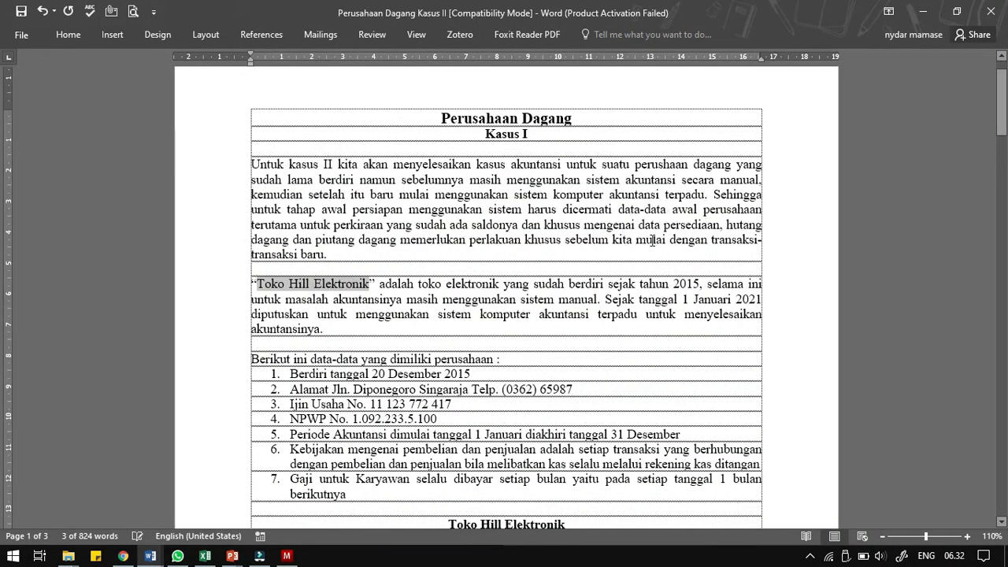
scroll(652, 240, "up", 1, "ctrl")
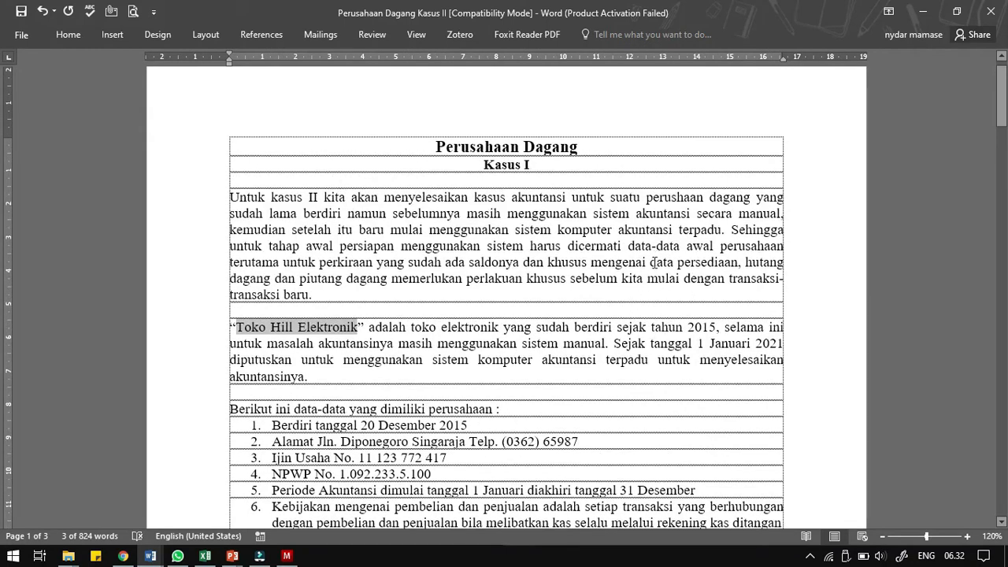
left_click(433, 345)
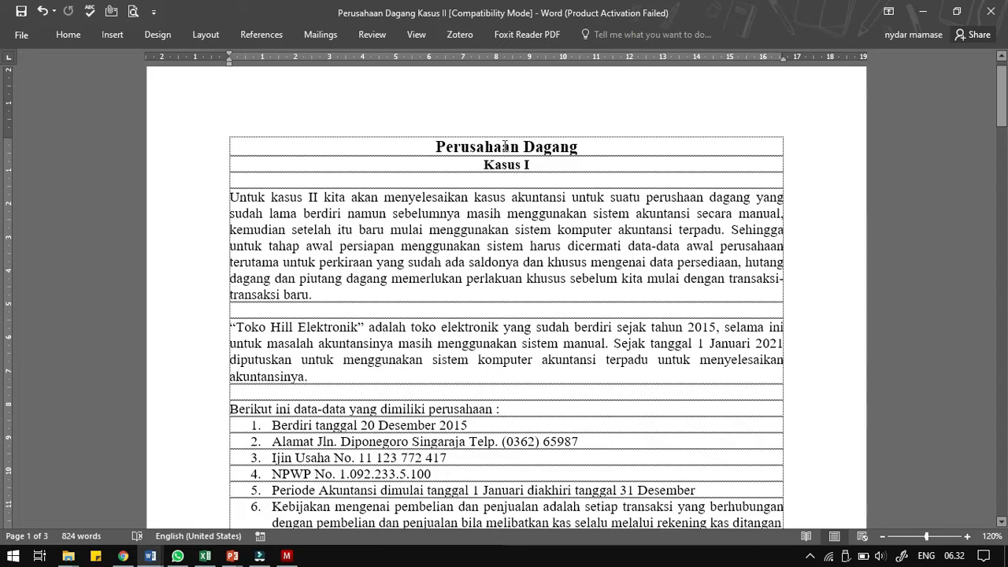
scroll(453, 197, "up", 2)
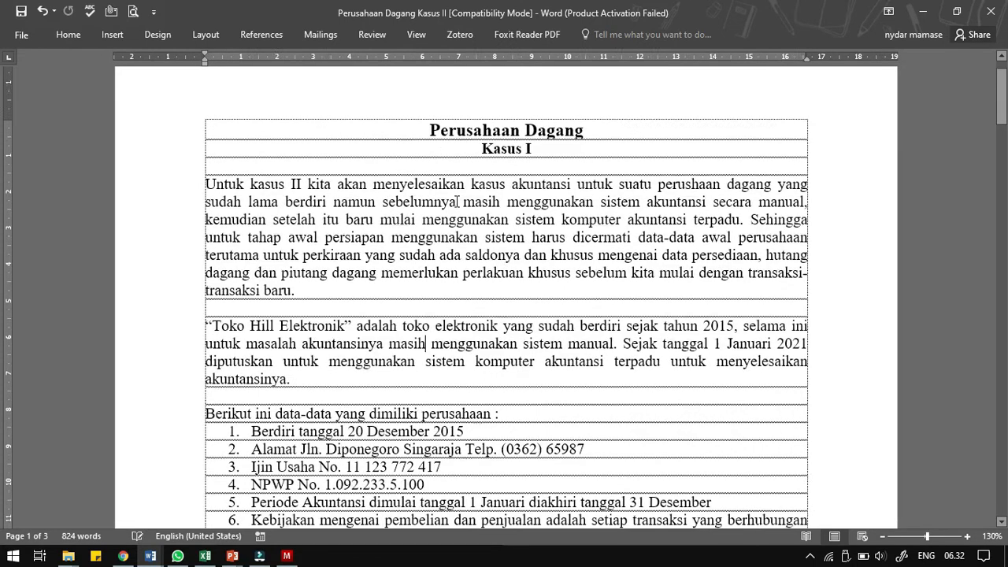
left_click(284, 174)
key("BackSpace")
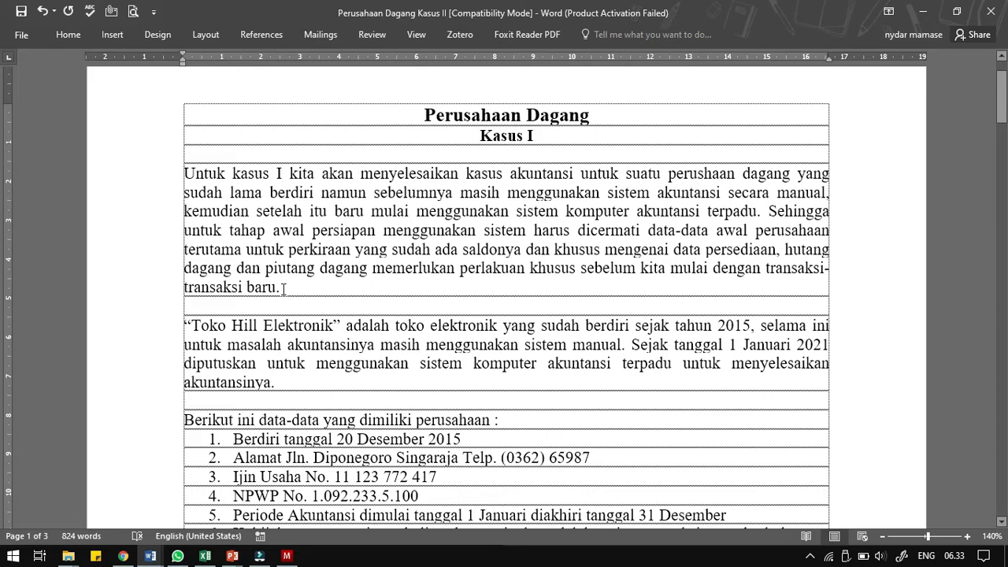
Examine the numbered company data for Toko Hill Elektronik and its Neraca as of 31 Desember 2020
scroll(283, 299, "down", 1)
scroll(282, 304, "down", 1)
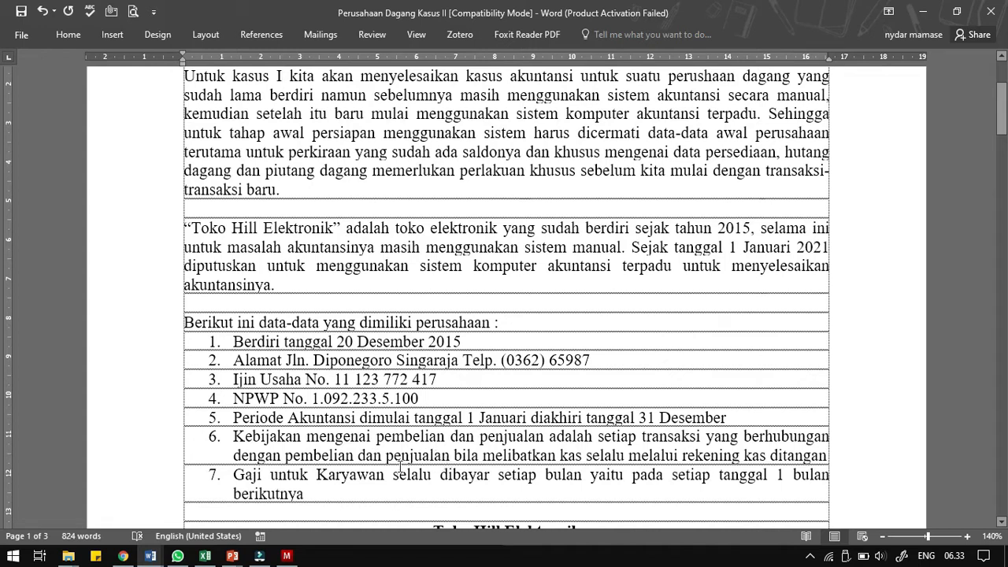
scroll(342, 459, "down", 1)
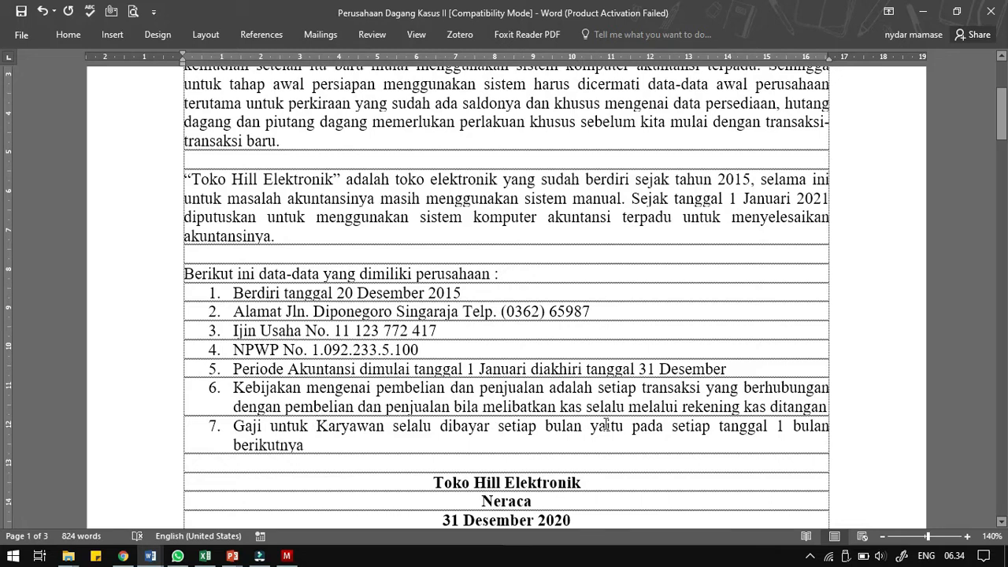
scroll(272, 446, "down", 2)
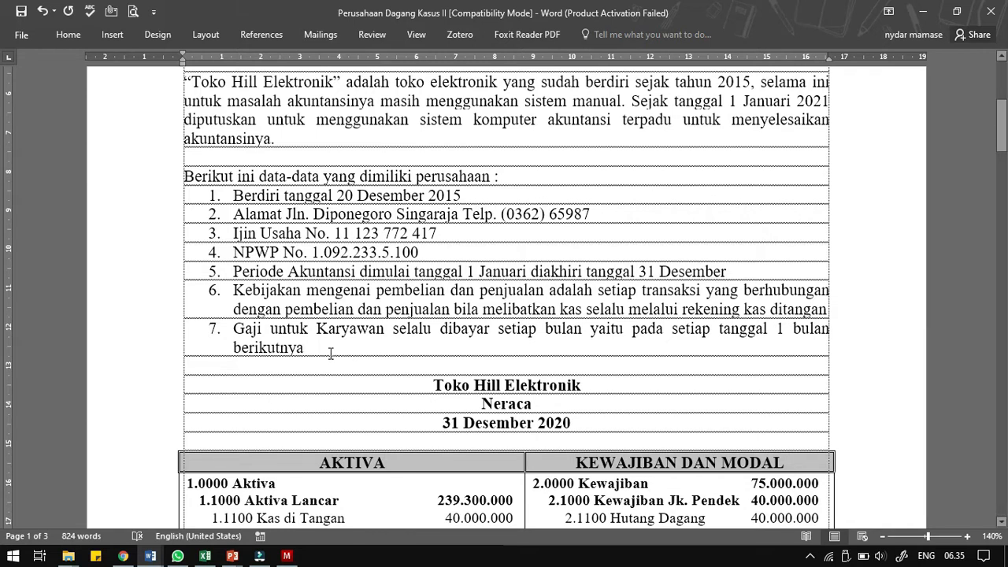
scroll(331, 353, "down", 3)
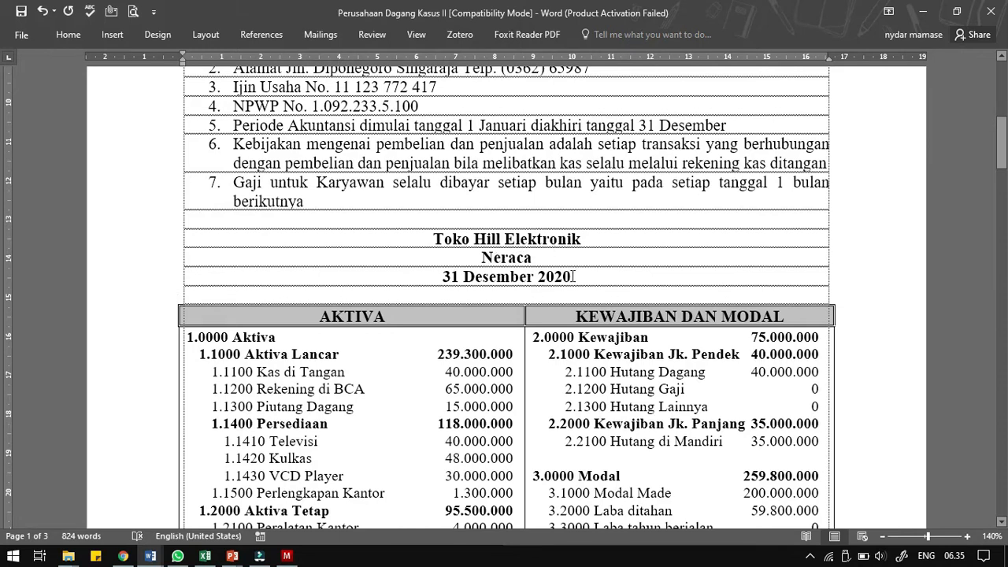
scroll(571, 293, "down", 2)
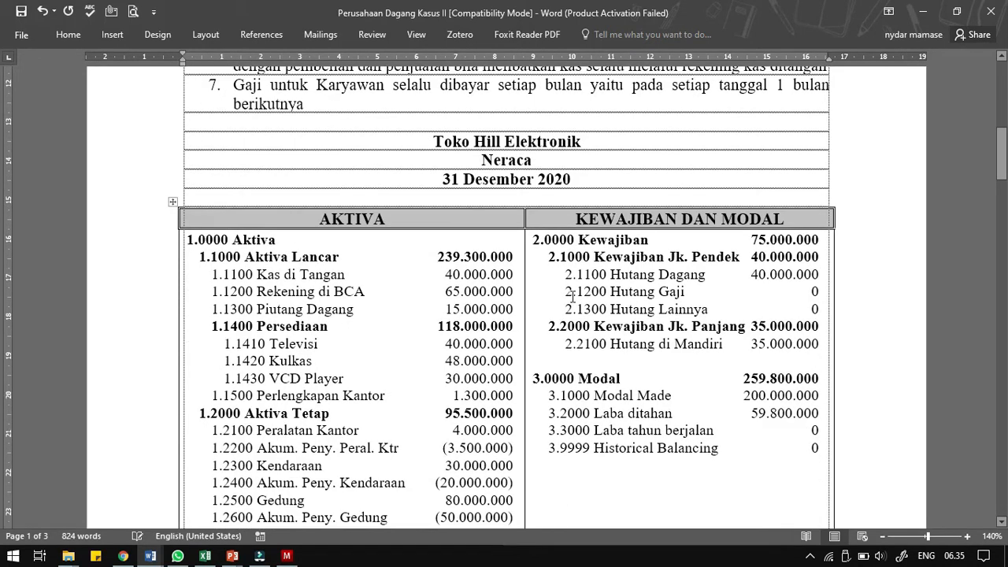
scroll(571, 293, "down", 1)
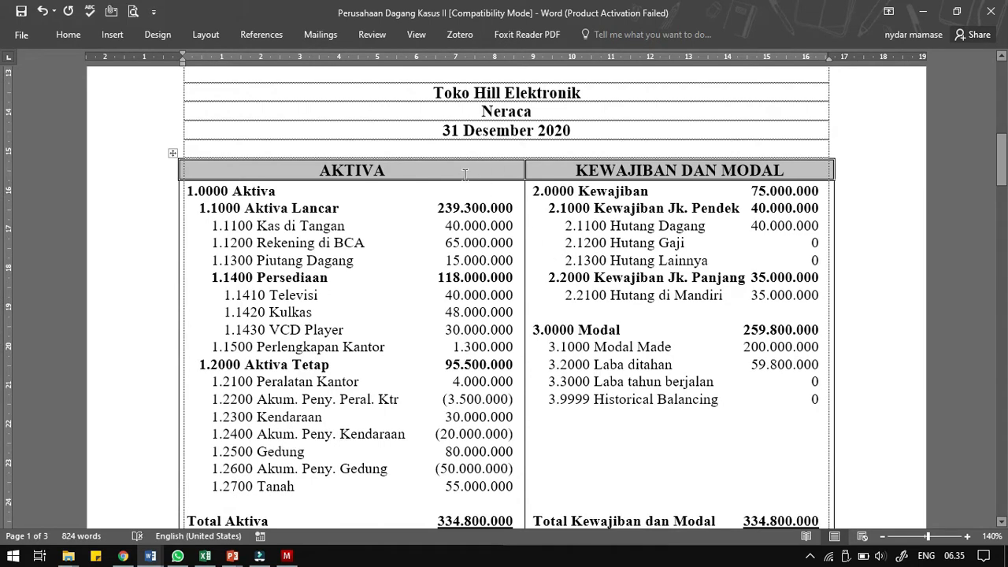
scroll(432, 431, "down", 1)
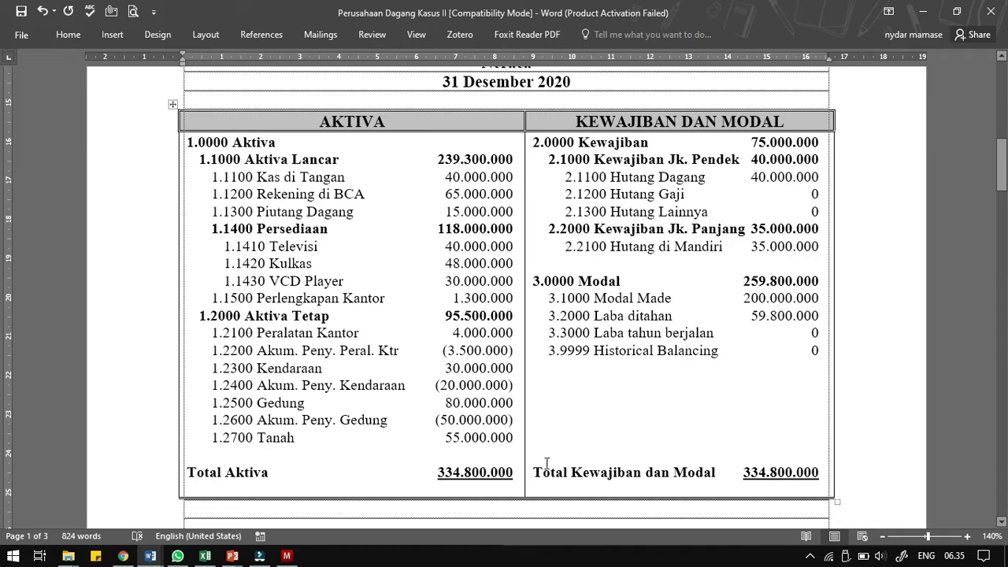
Go to the Rekening Nominal section and save the document
scroll(704, 471, "down", 3)
scroll(698, 475, "down", 10)
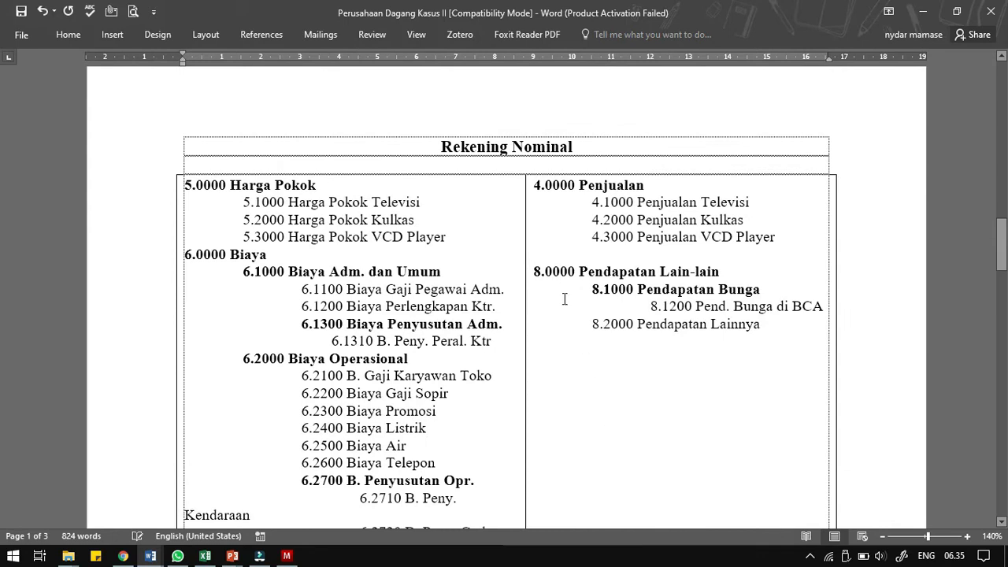
key("ctrl+s")
Examine the account codes in the Rekening Nominal table and the Neraca, such as 5.1000 and 1.0000
left_click_drag(236, 203, 277, 203)
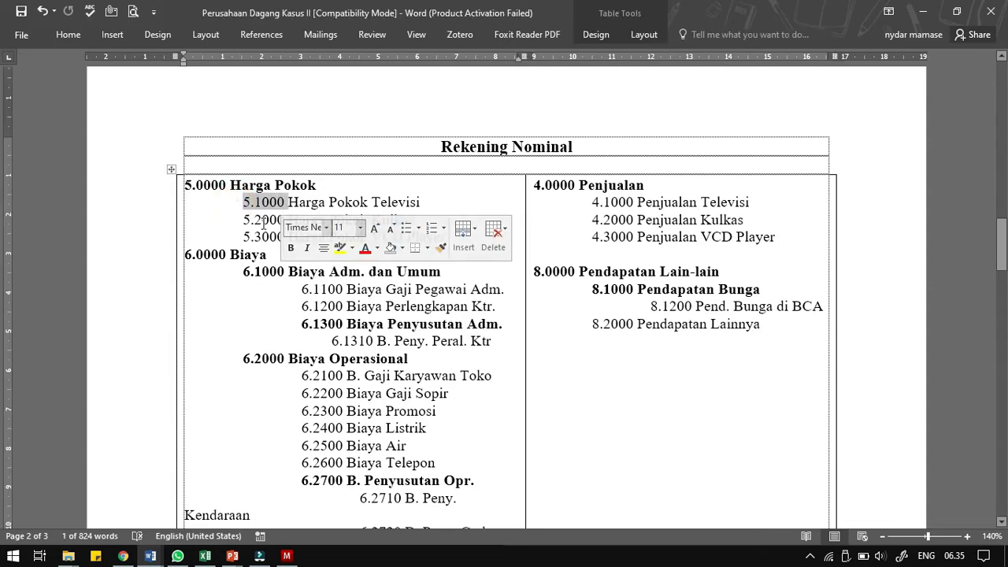
left_click(263, 221)
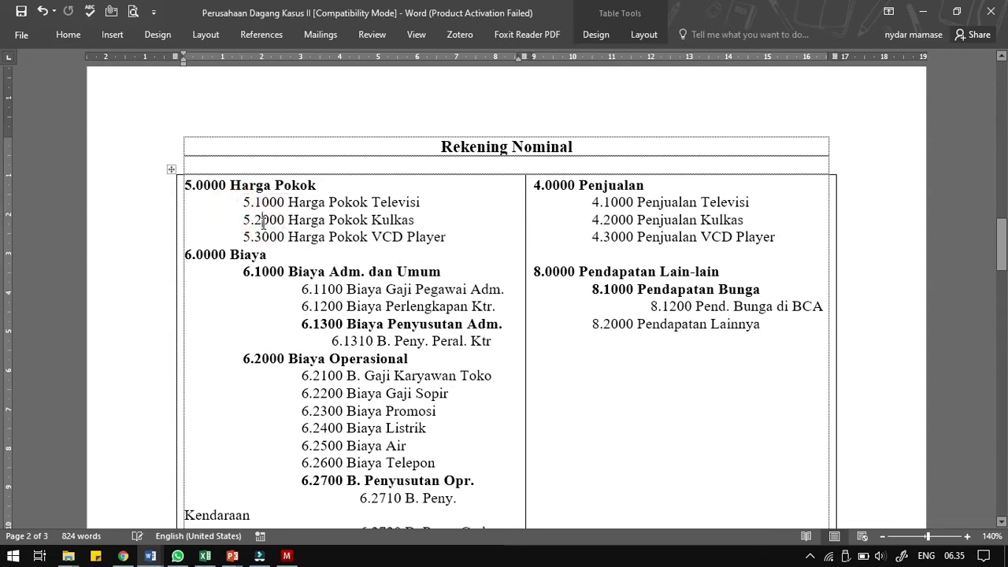
scroll(337, 273, "up", 10)
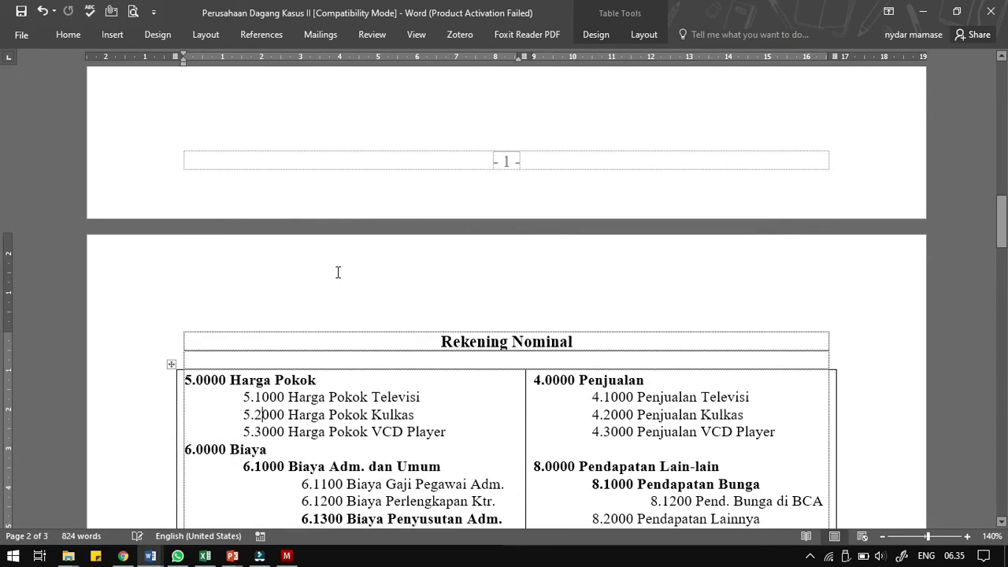
scroll(304, 260, "up", 1)
left_click(208, 226)
double_click(189, 194)
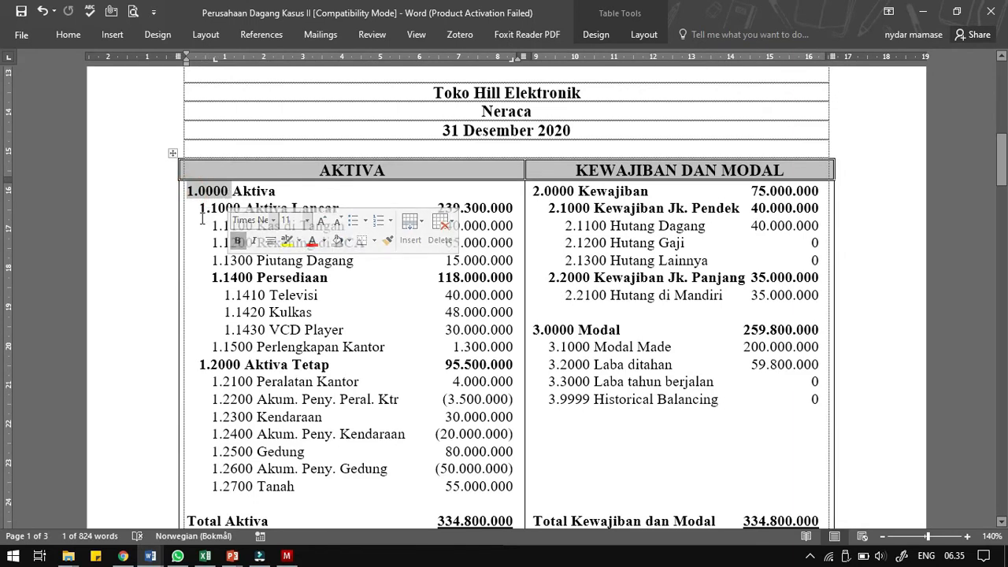
scroll(407, 433, "down", 1)
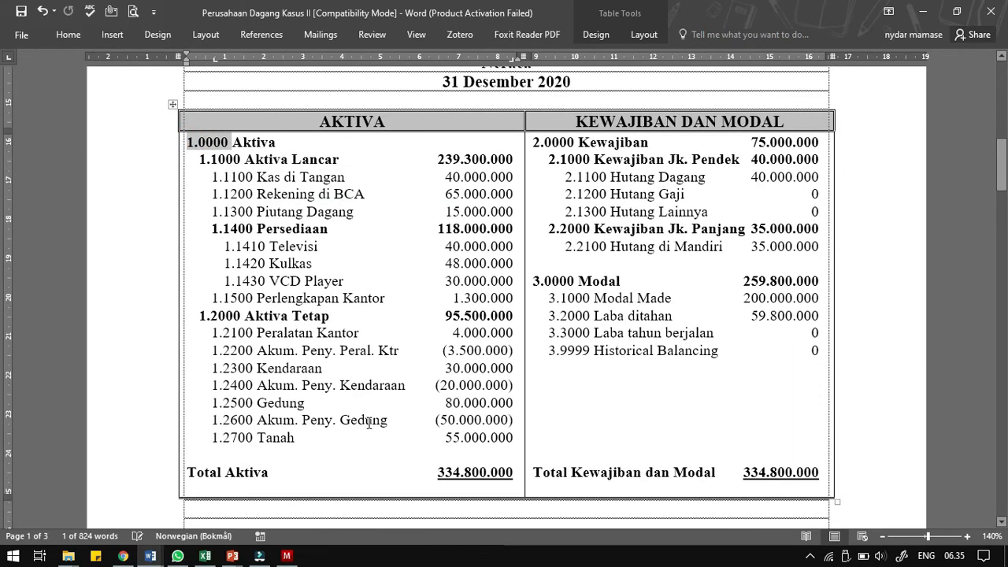
Examine the vendor, customer, employee and inventory tables and the list of January 2021 transactions
scroll(382, 405, "down", 8)
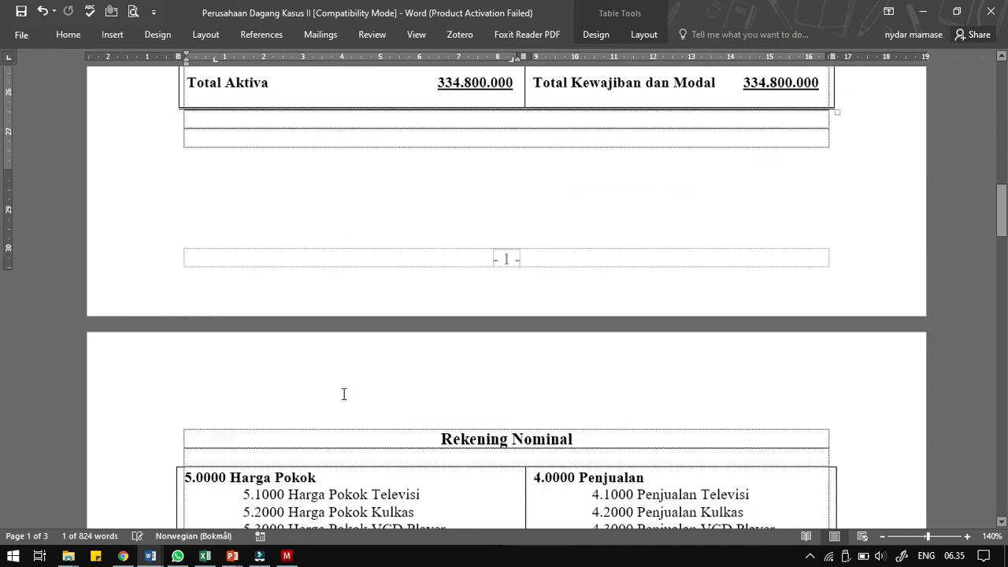
scroll(343, 393, "down", 14)
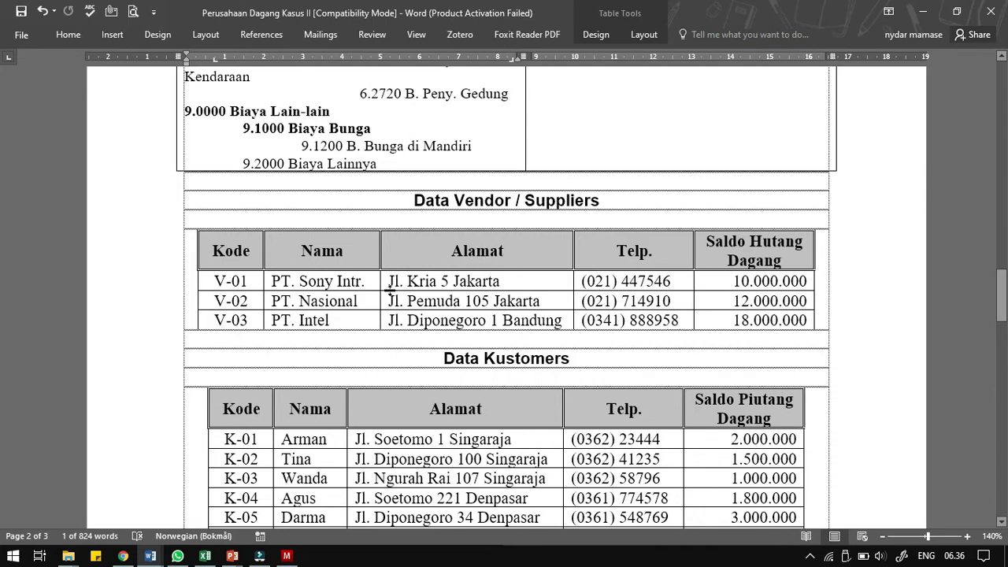
scroll(413, 351, "down", 3)
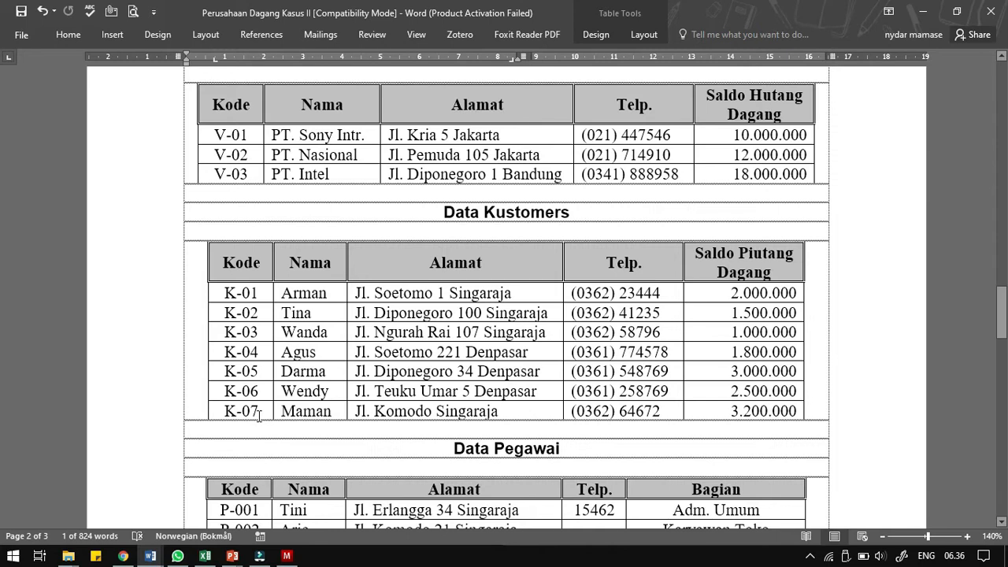
scroll(259, 415, "down", 4)
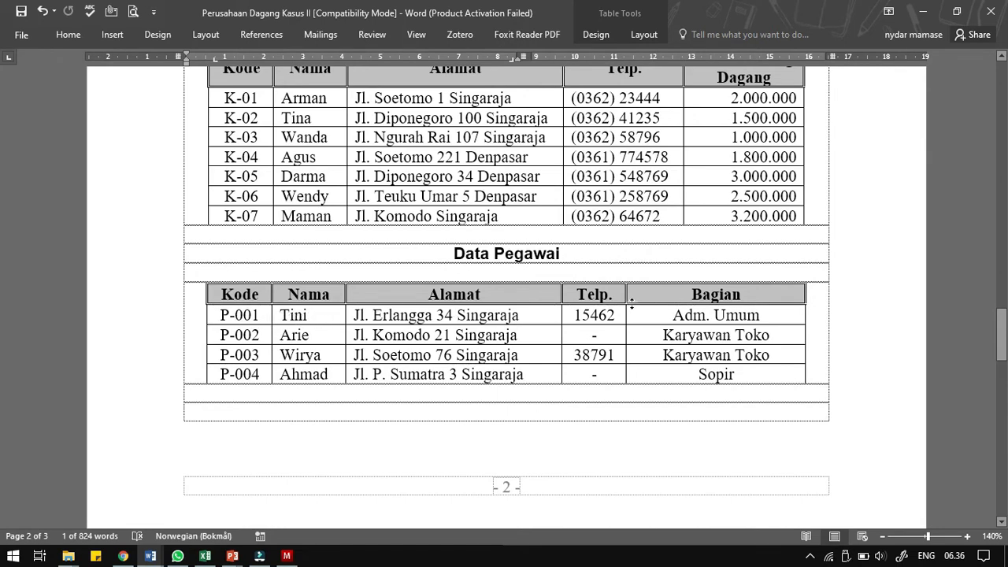
left_click(680, 318)
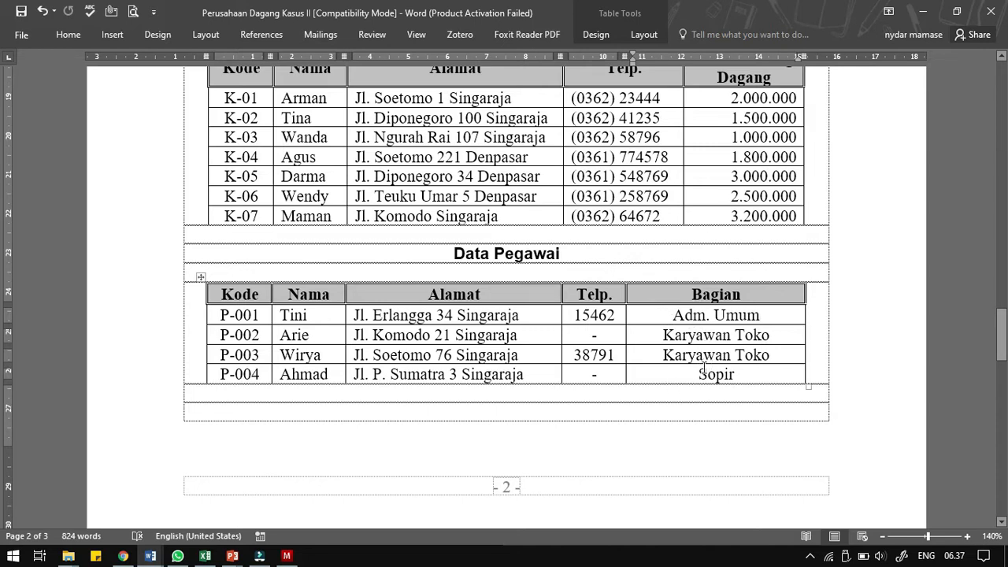
scroll(713, 382, "down", 5)
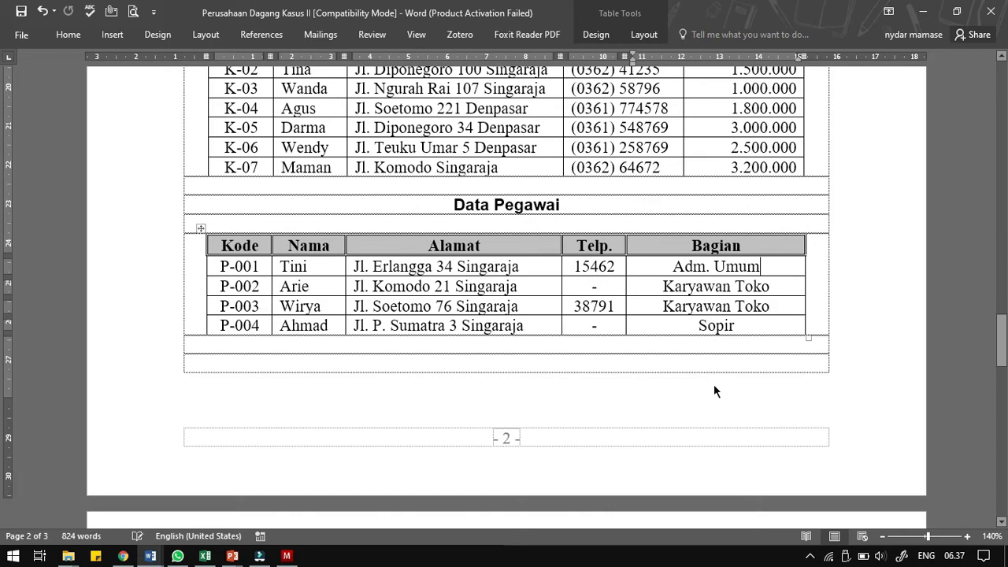
scroll(714, 383, "down", 1)
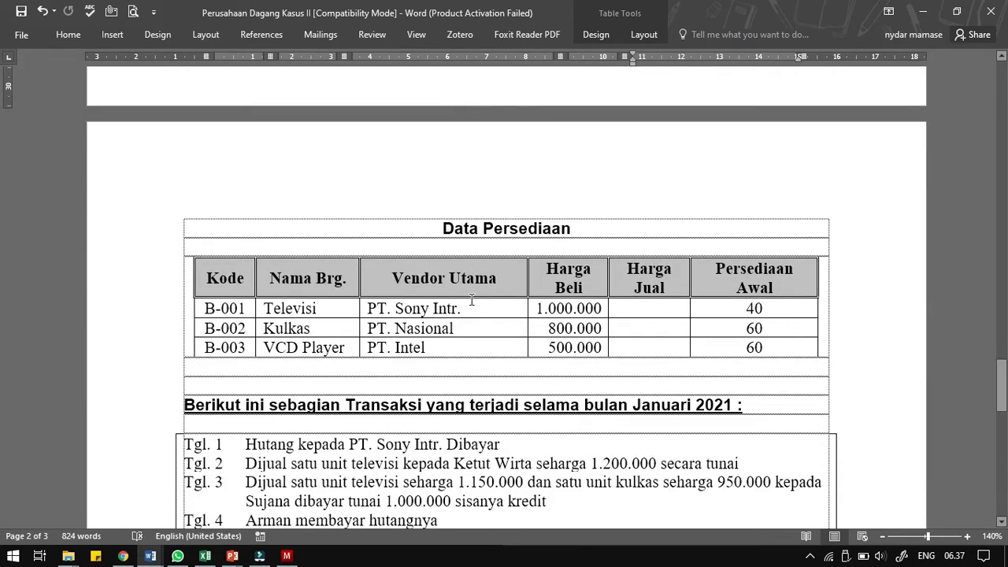
scroll(472, 333, "down", 2)
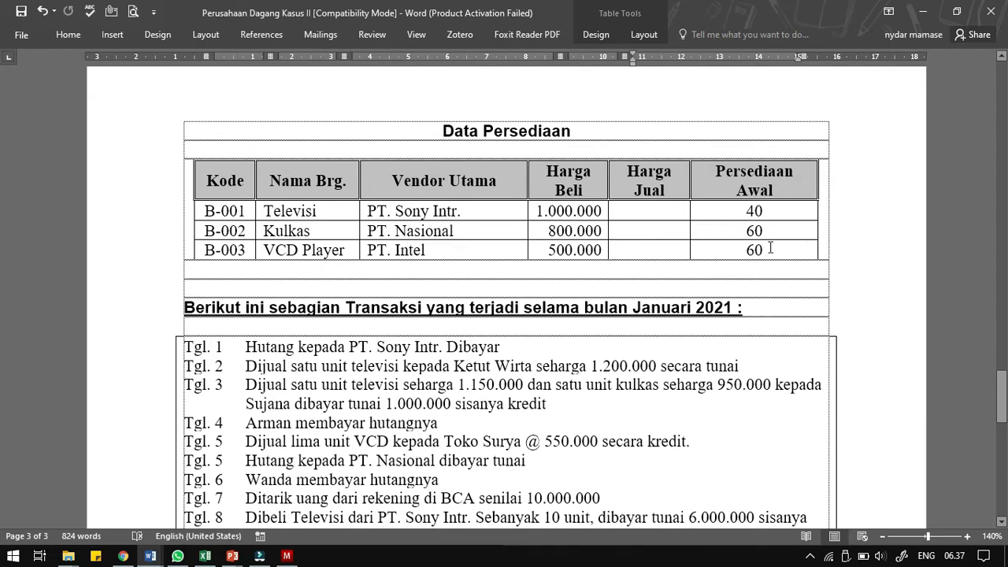
scroll(546, 352, "down", 2)
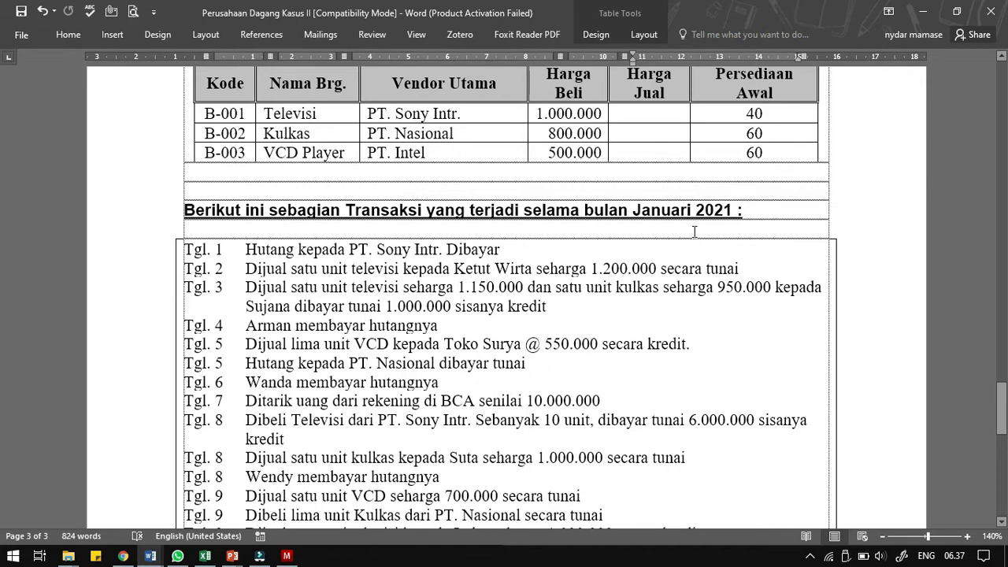
scroll(669, 248, "down", 3)
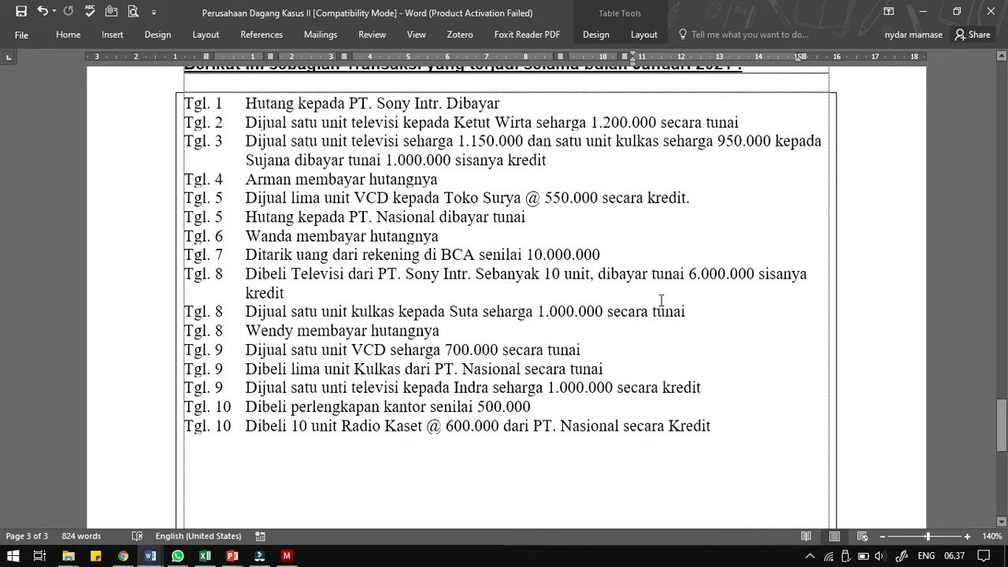
Return to the start of the case document, switch to Manager, and arrange both windows side by side with Manager slightly wider
scroll(579, 438, "up", 15)
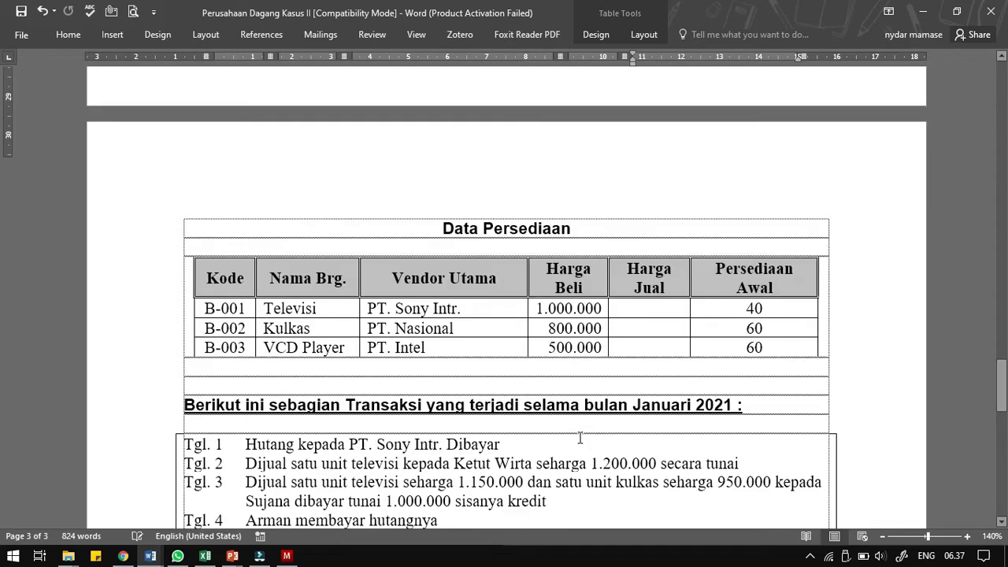
scroll(580, 437, "up", 15)
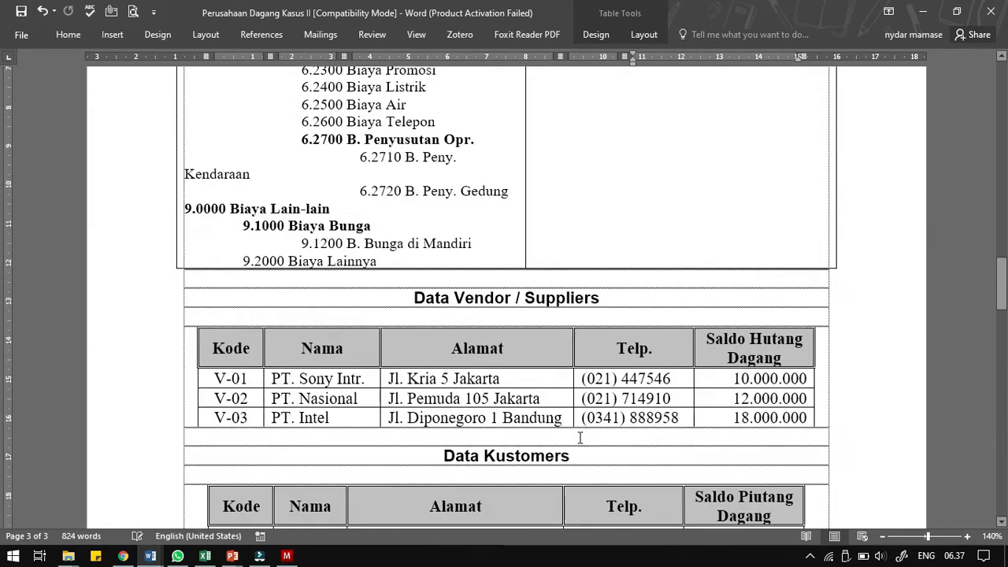
scroll(580, 438, "up", 5)
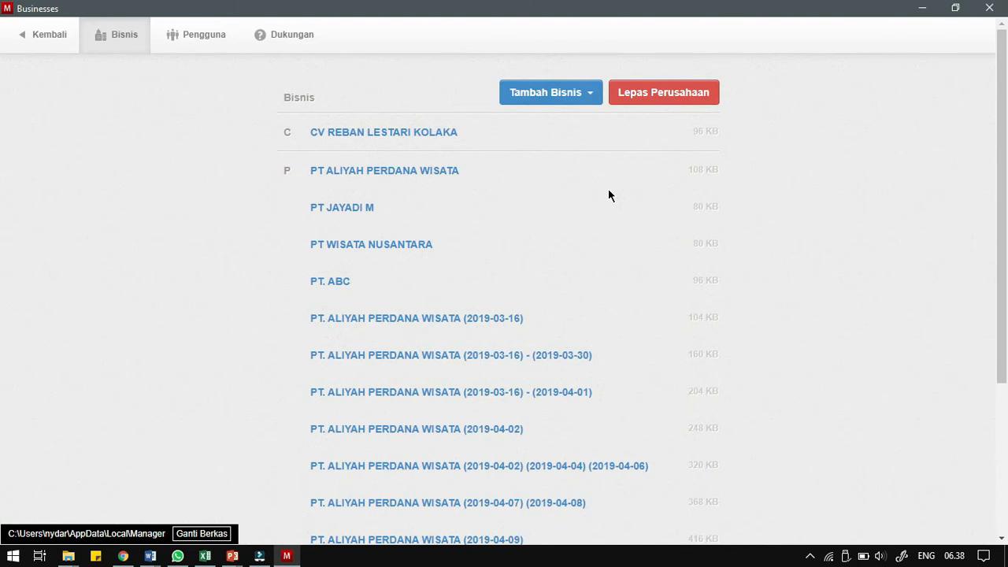
key("super+Right")
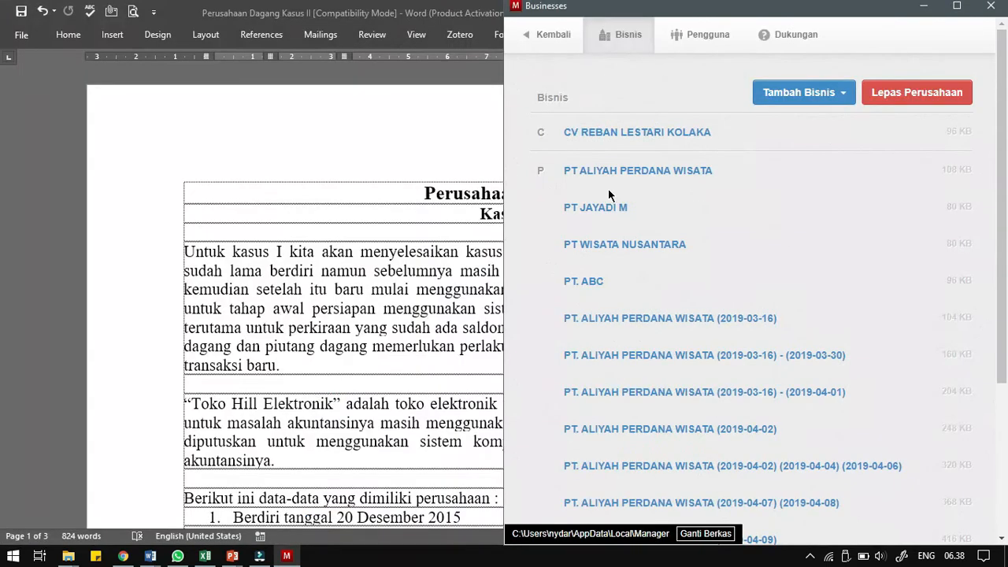
left_click(359, 236)
key("super+Left")
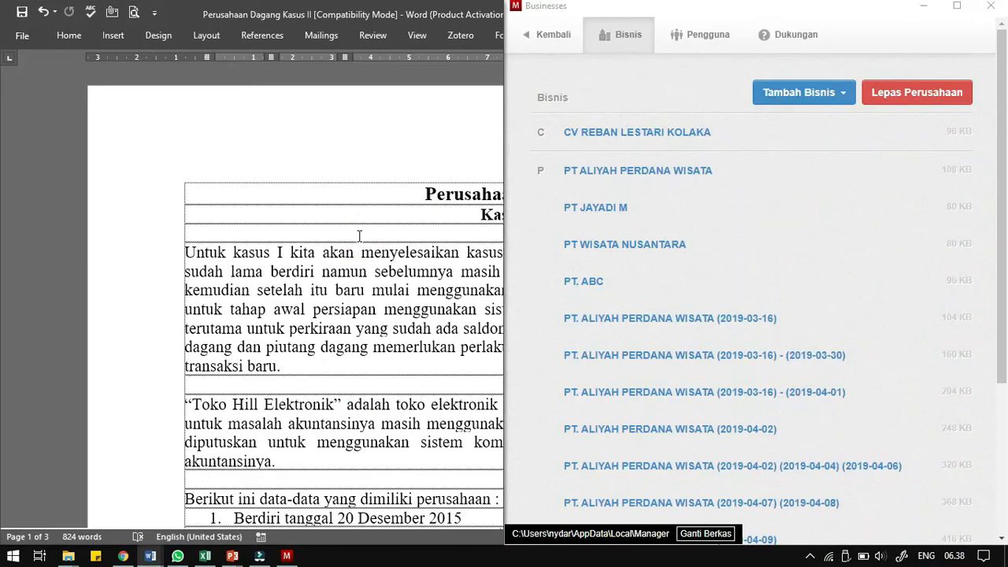
left_click_drag(504, 150, 457, 146)
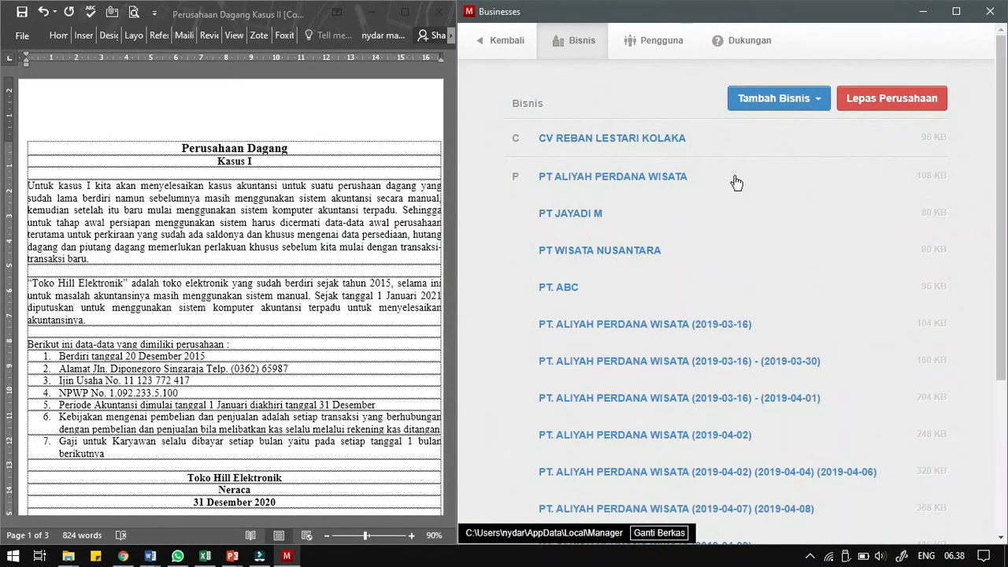
Create a new business in Manager named Toko Hill Elektronik, copying the name from the case document
left_click(789, 113)
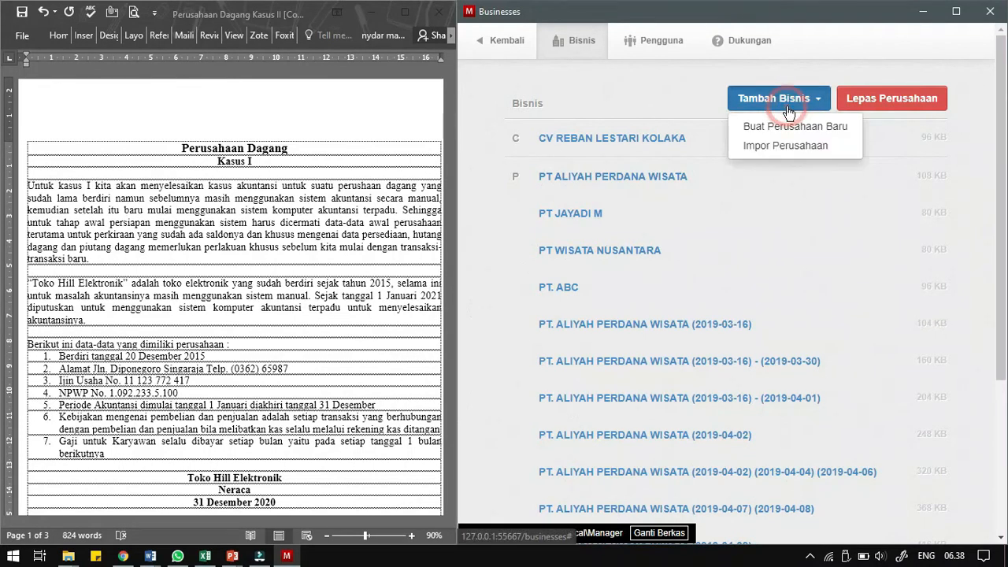
left_click(792, 126)
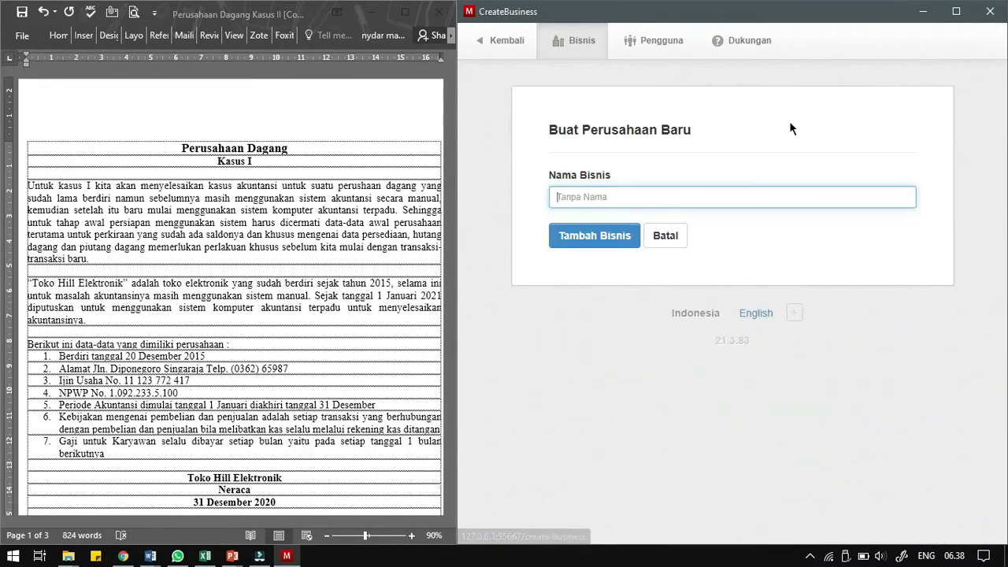
left_click(42, 286)
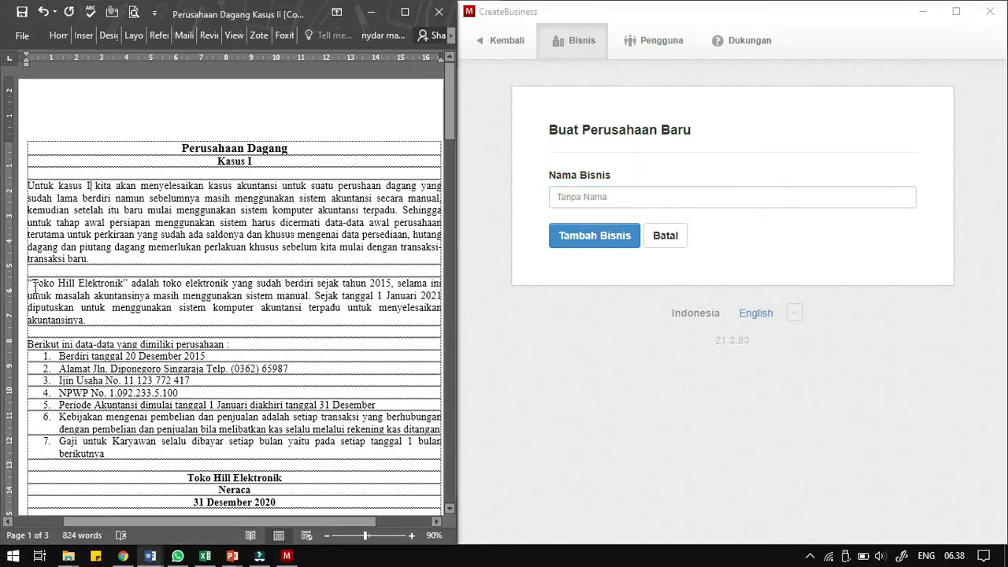
left_click_drag(32, 284, 109, 279)
key("ctrl+c")
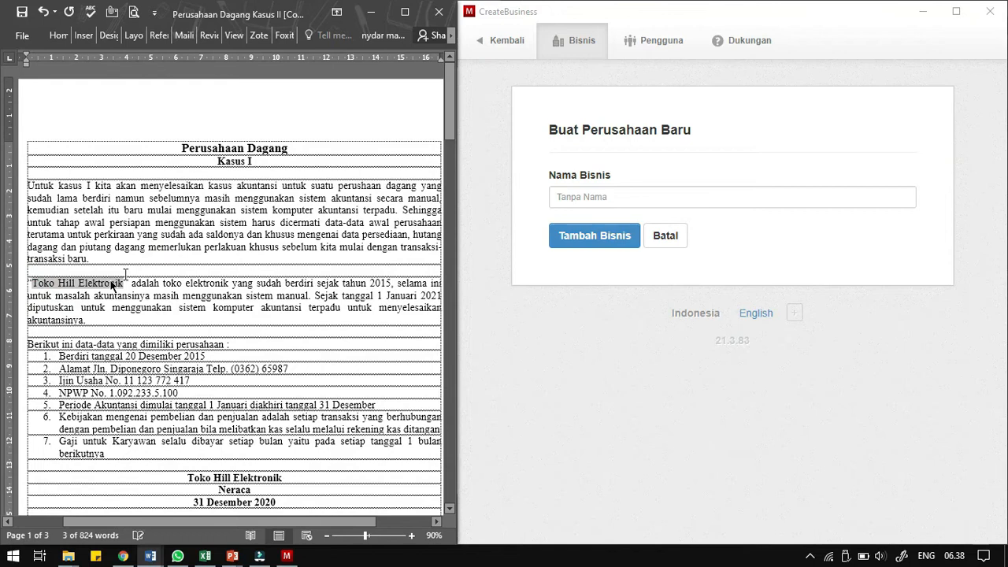
left_click(605, 197)
key("ctrl+v")
key("Return")
left_click(650, 196)
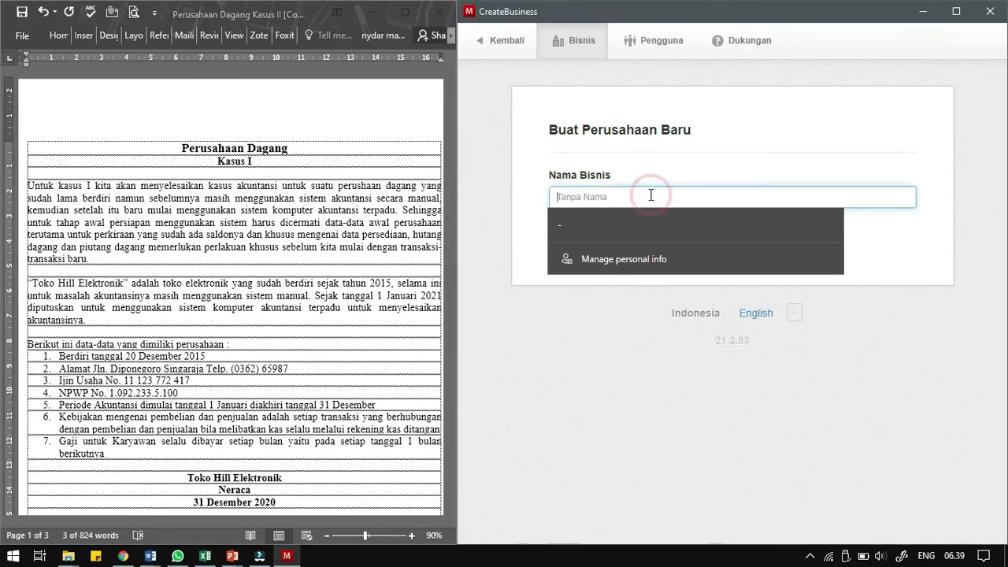
left_click(623, 221)
left_click(593, 236)
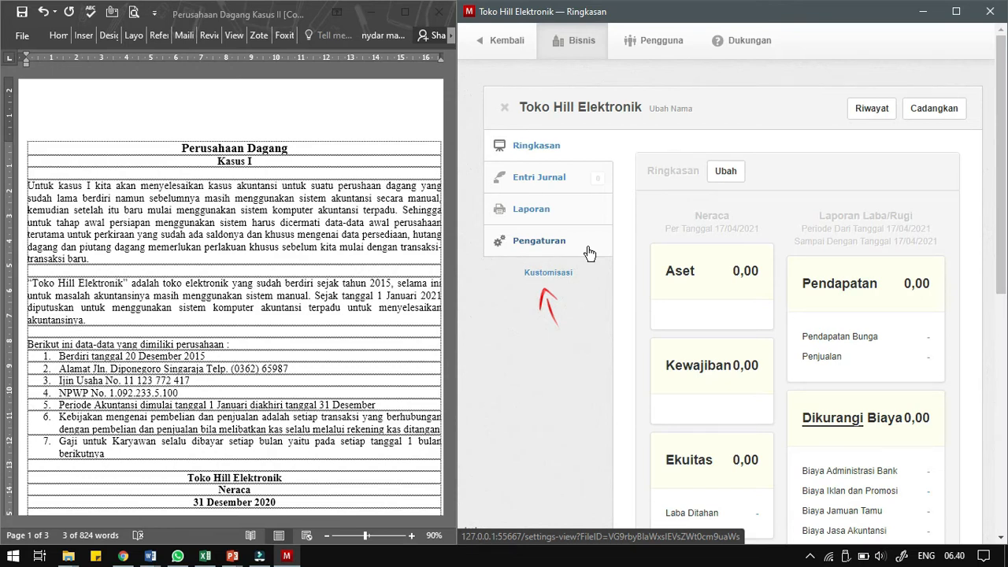
Customize the business modules, enabling Rekening BANK, Akun Kas, Penerimaan & Pembayaran and Transfer Antar Akun Kas & Bank
left_click(543, 275)
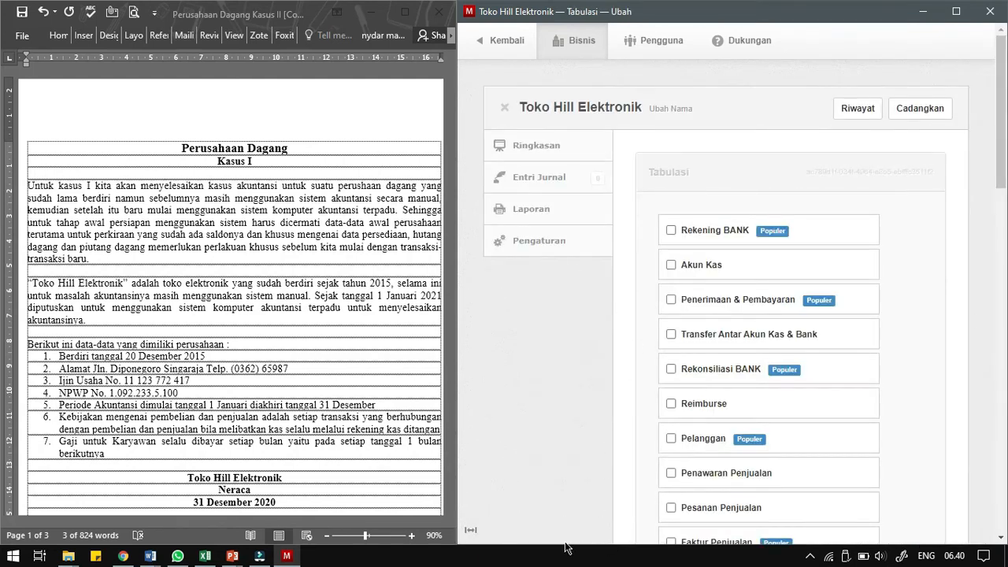
left_click_drag(1007, 170, 1007, 195)
scroll(633, 262, "up", 2)
left_click(673, 232)
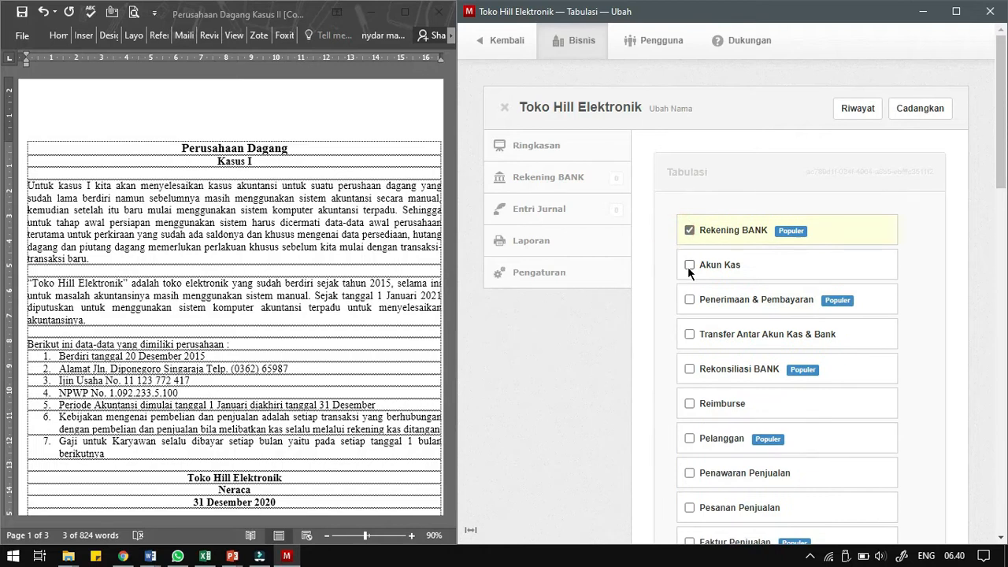
left_click(687, 266)
left_click(689, 304)
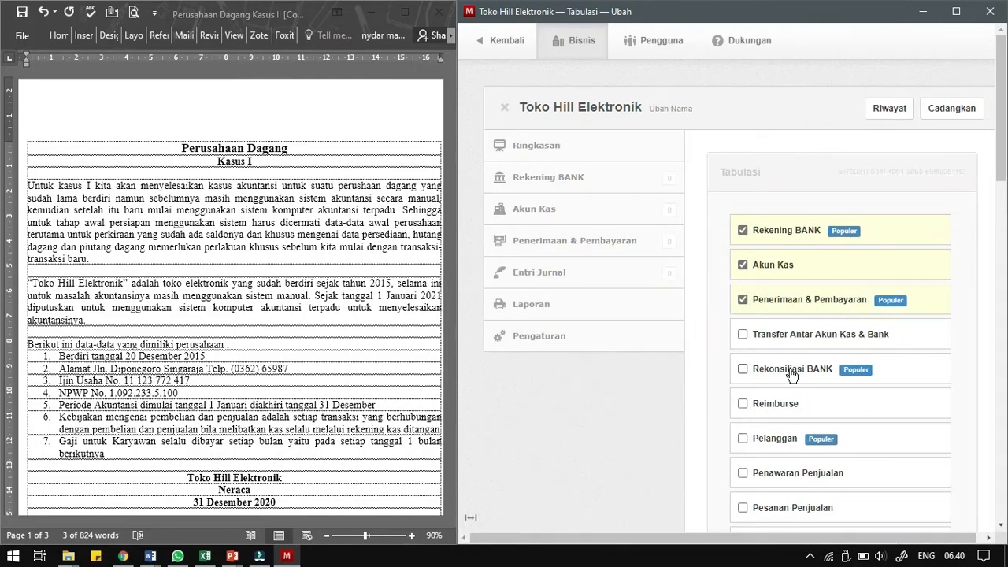
left_click(742, 334)
Enable the Pelanggan, Faktur Penjualan, Pemasok and Faktur Pembelian modules
scroll(764, 394, "down", 2)
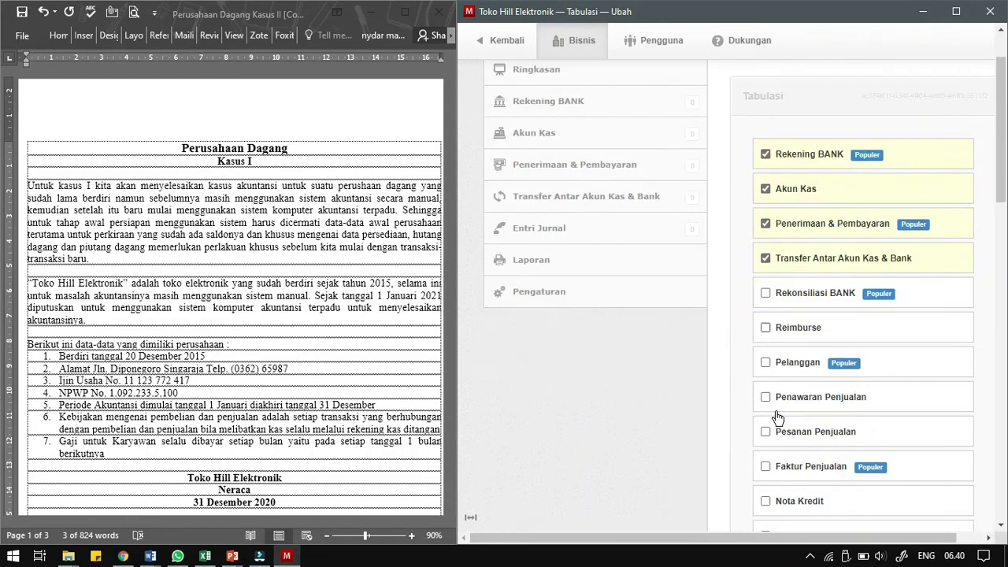
left_click(766, 362)
scroll(778, 439, "down", 1)
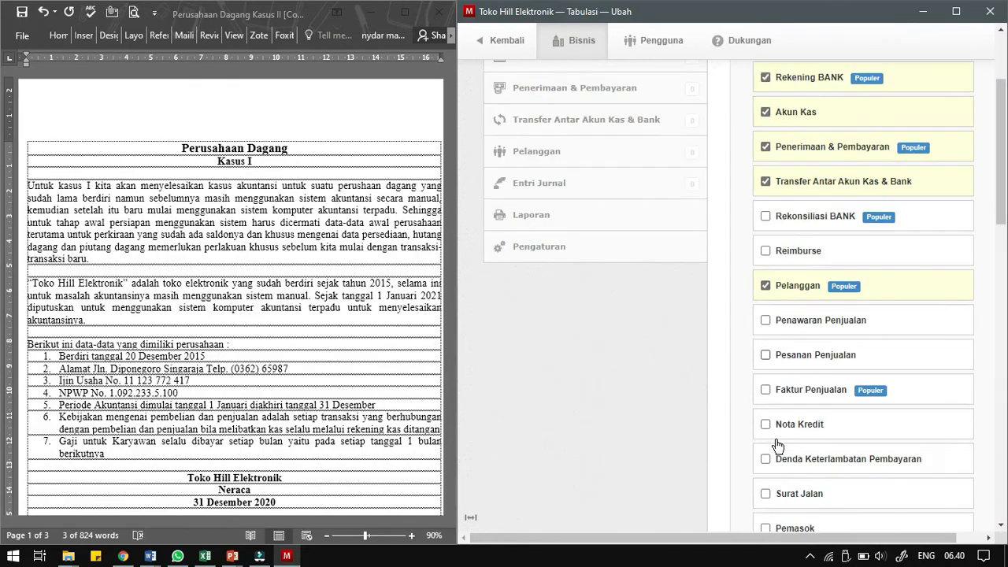
left_click(767, 391)
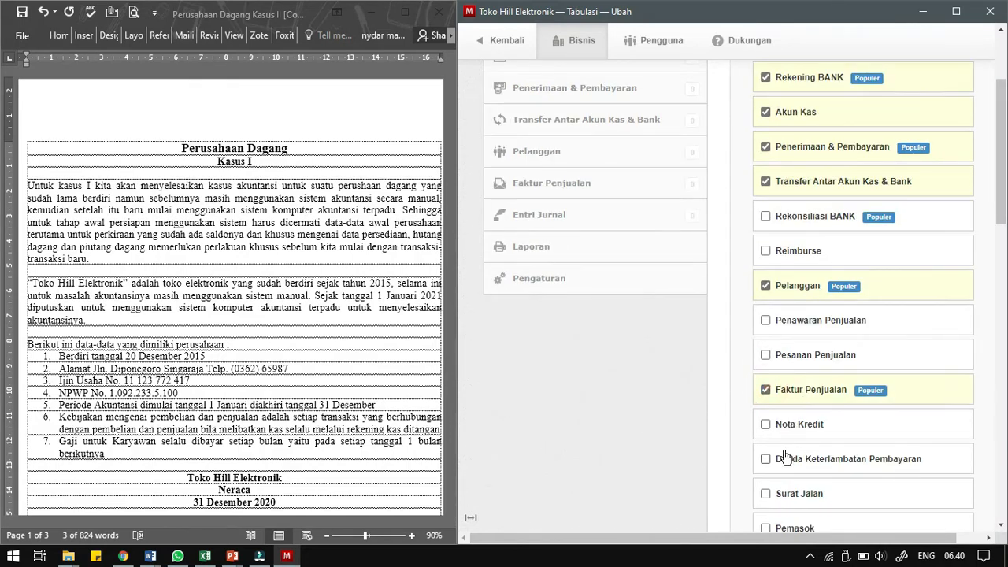
scroll(785, 455, "down", 2)
left_click(767, 376)
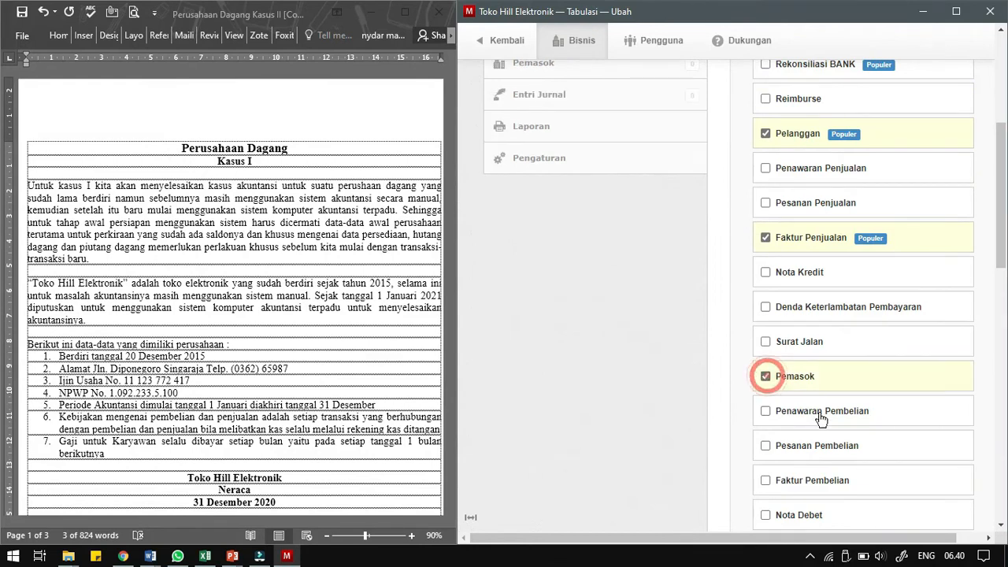
left_click(766, 480)
Enable the Persediaan barang, Karyawan, Aset Tetap and Input Penyusutan modules
scroll(823, 476, "down", 3)
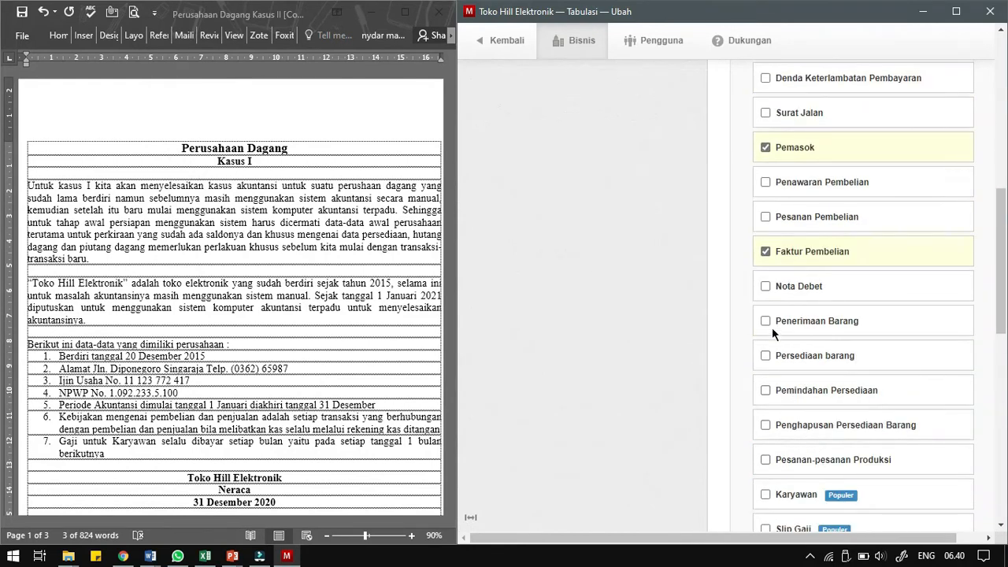
left_click(768, 355)
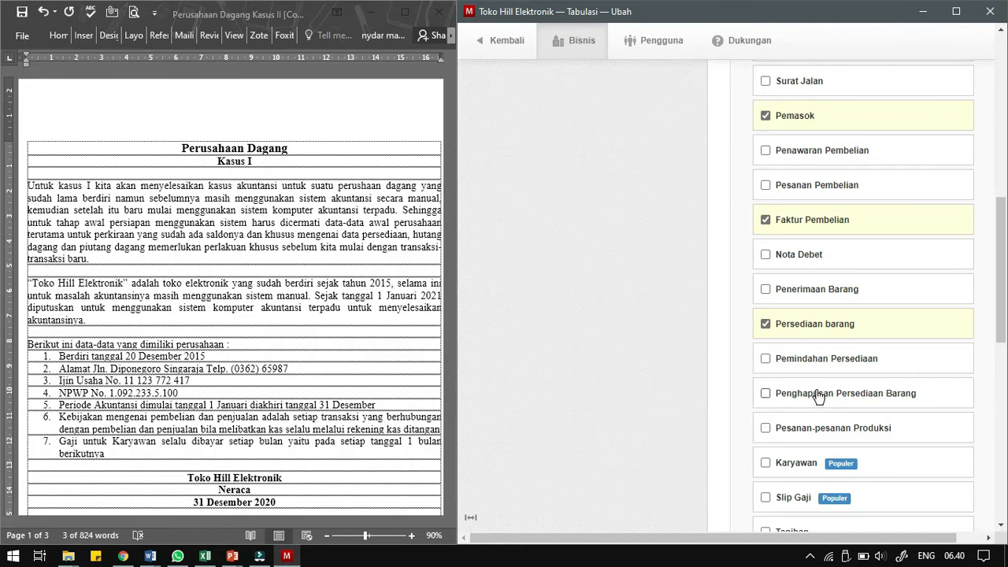
scroll(818, 396, "down", 1)
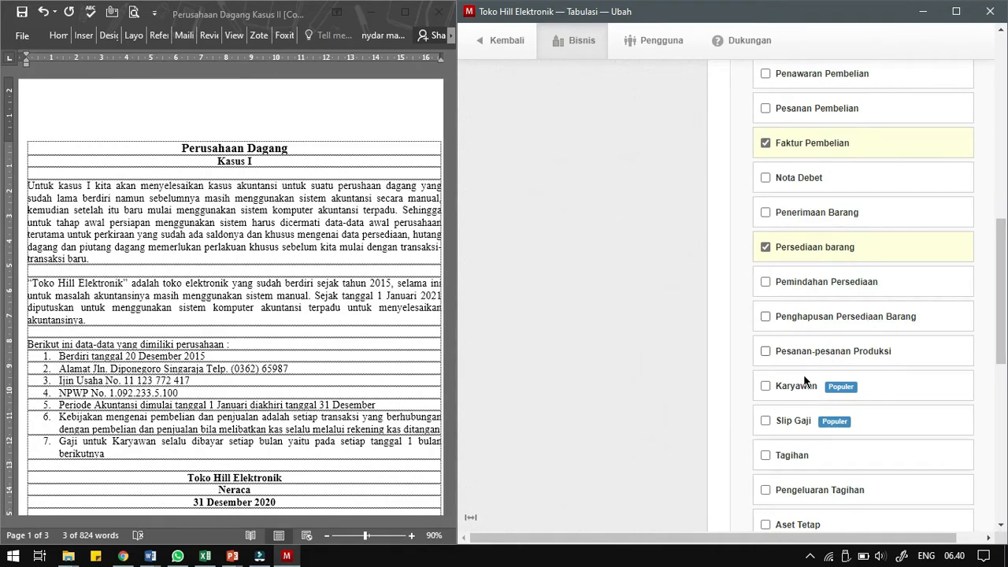
left_click(767, 386)
scroll(835, 430, "down", 1)
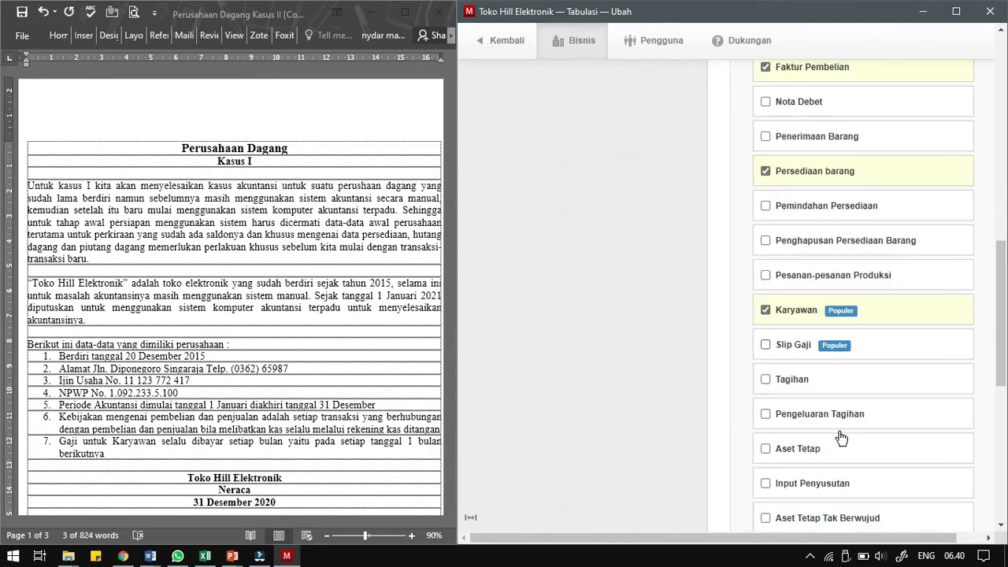
scroll(780, 413, "down", 1)
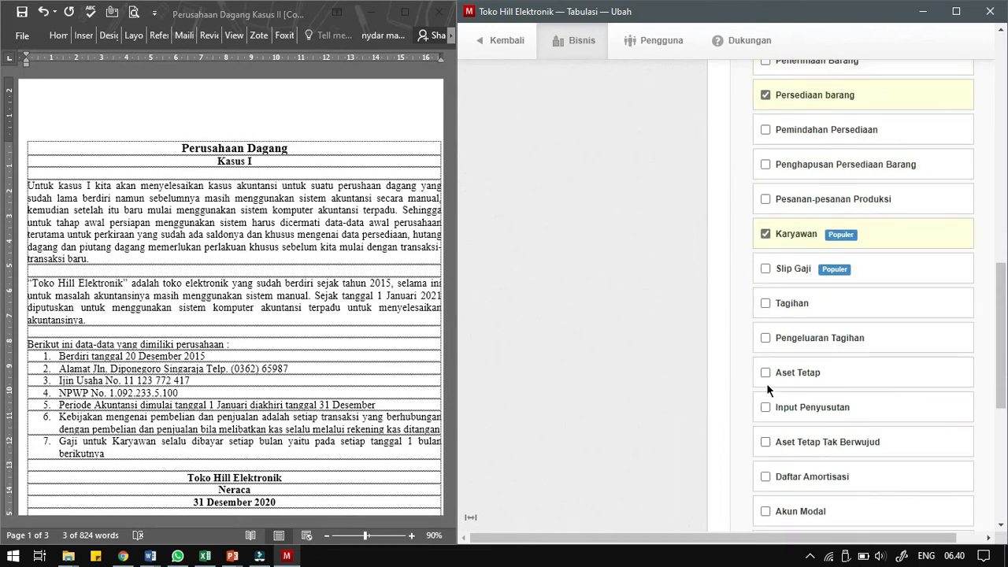
left_click(765, 372)
left_click(768, 407)
Check the Modal accounts in the case document's Neraca and save the module selection in Manager
scroll(825, 449, "down", 1)
scroll(830, 457, "down", 1)
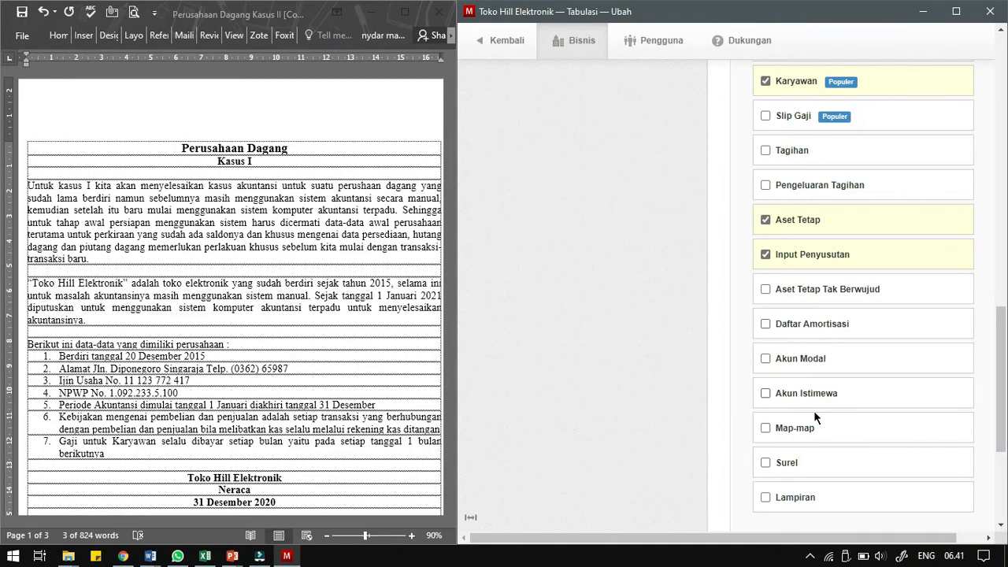
left_click(410, 389)
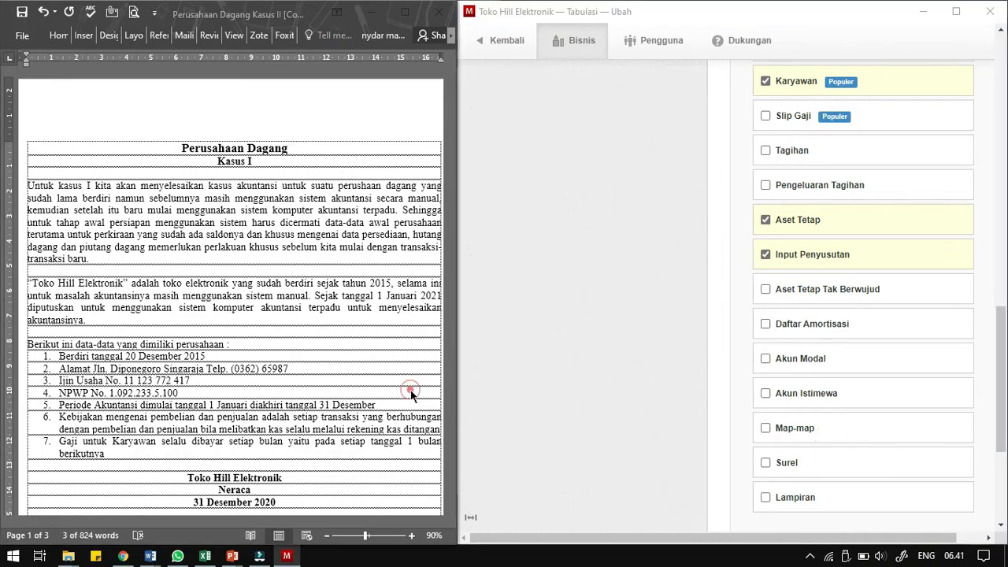
scroll(410, 390, "down", 5)
scroll(409, 390, "down", 1)
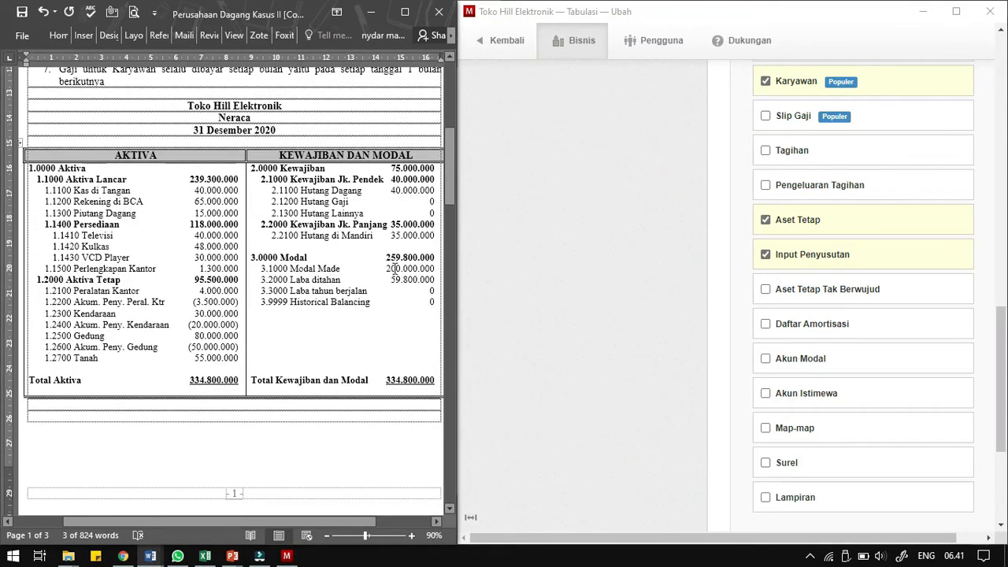
left_click(341, 268)
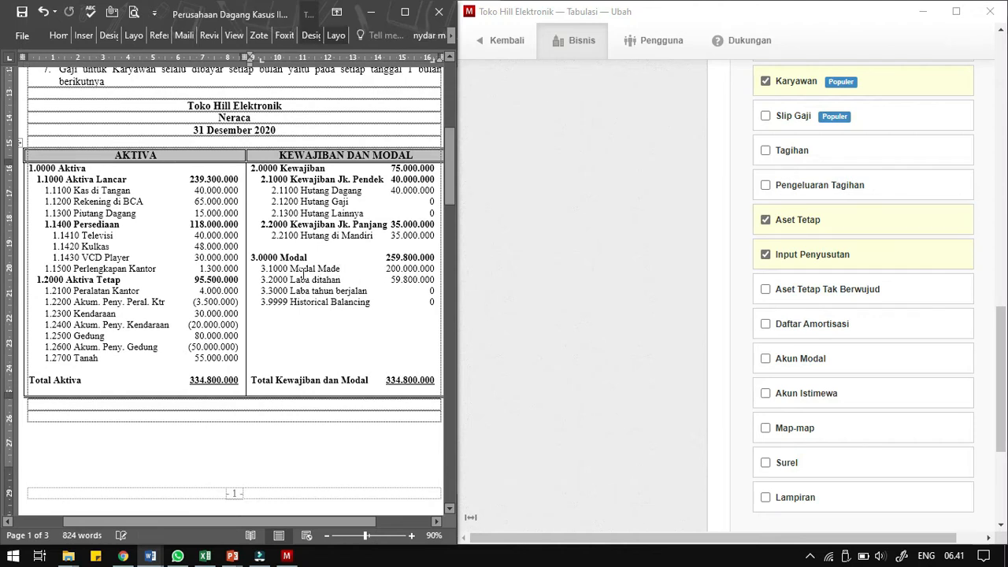
scroll(761, 426, "down", 2)
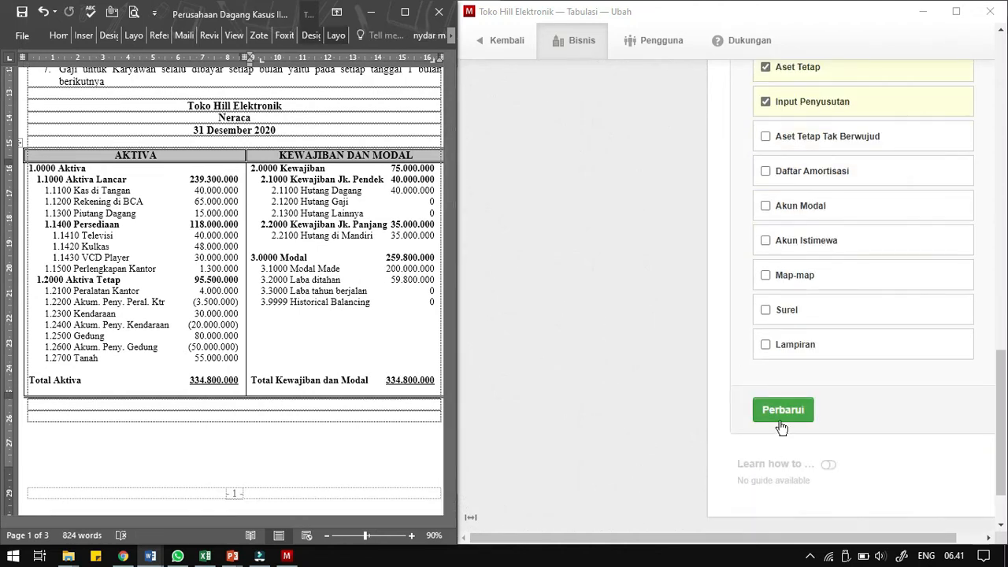
left_click(780, 411)
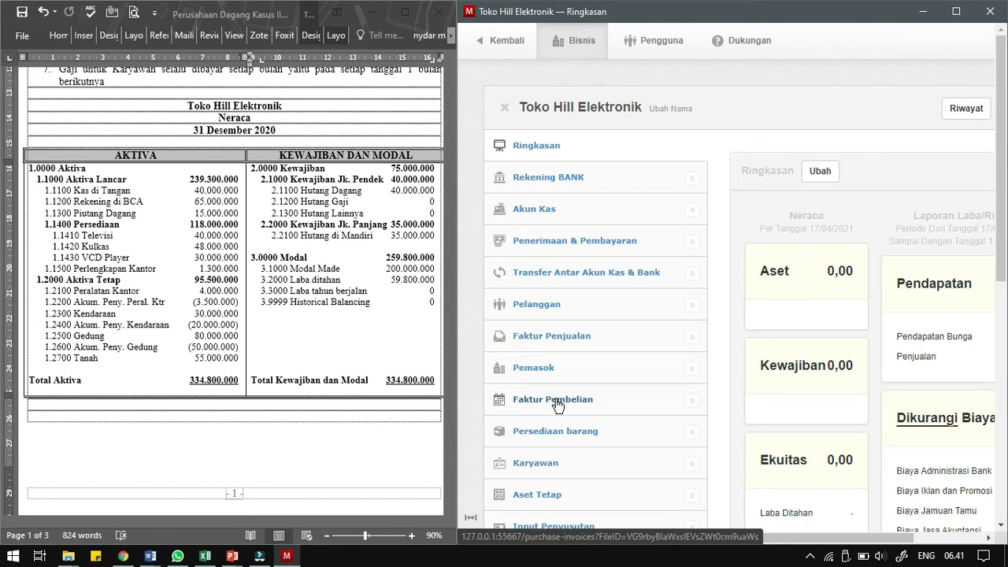
Open the Kode Akun Perkiraan settings and bring the Neraca and Laporan Laba/Rugi account lists fully into view
scroll(558, 405, "down", 3)
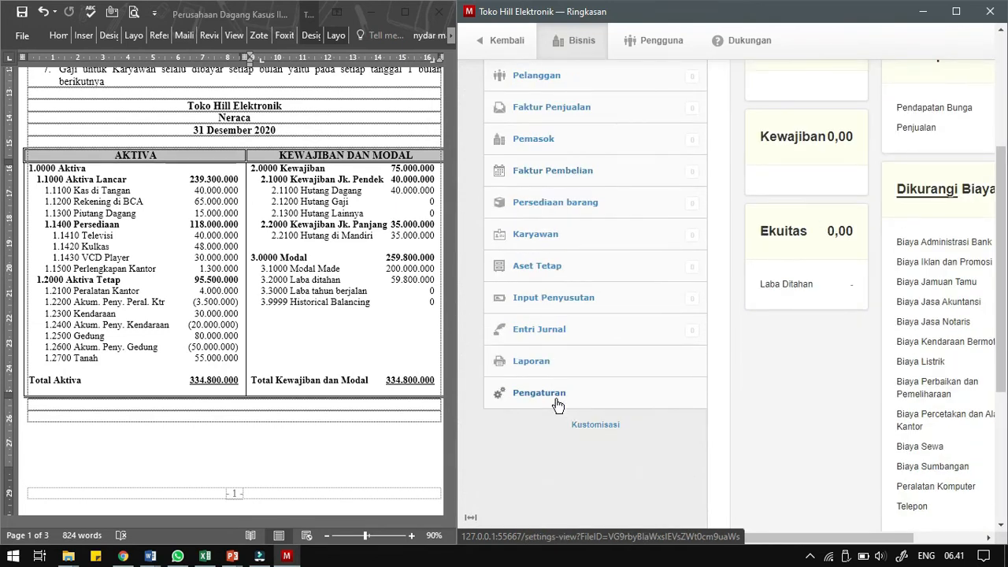
left_click(558, 405)
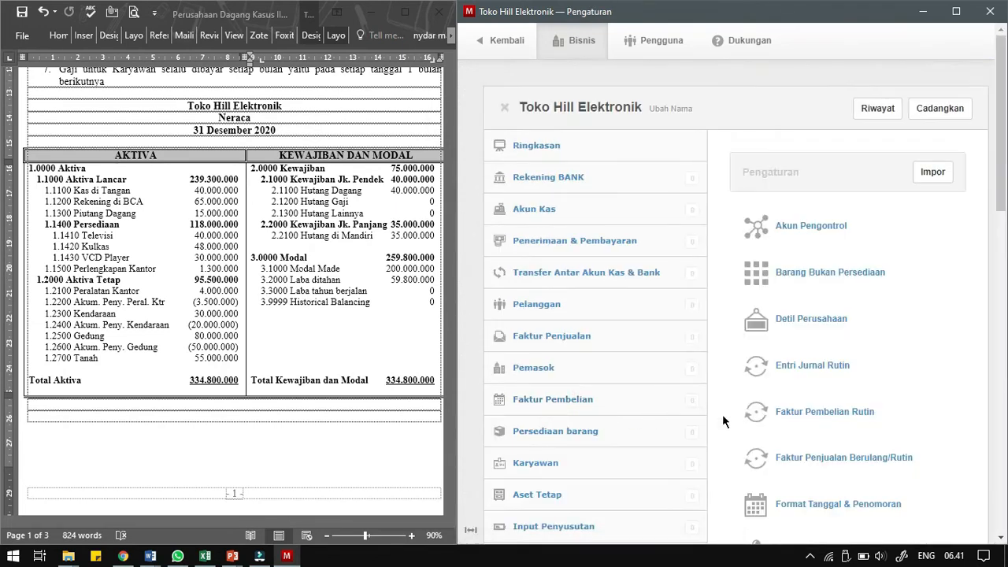
scroll(879, 378, "down", 1)
scroll(882, 376, "down", 3)
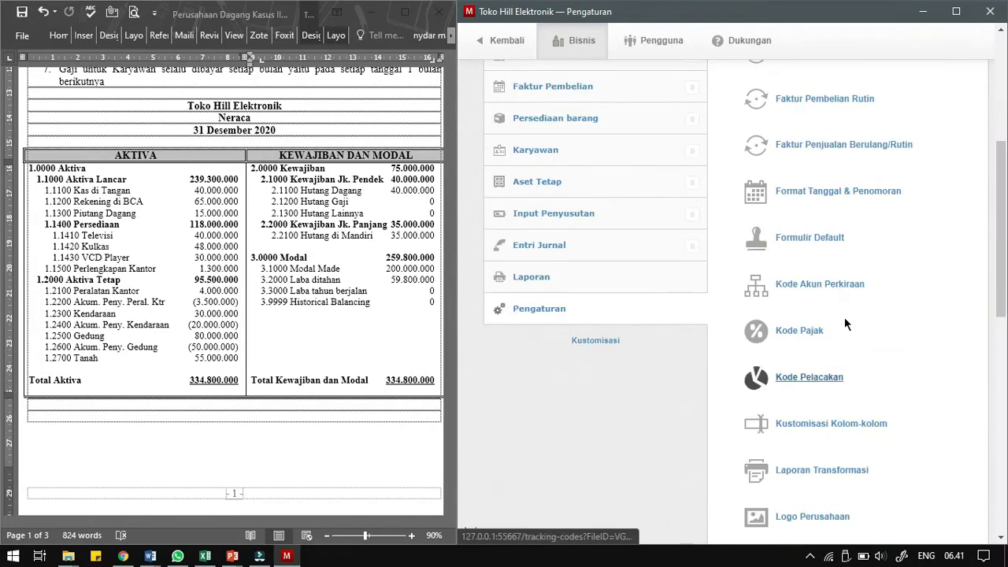
left_click(821, 285)
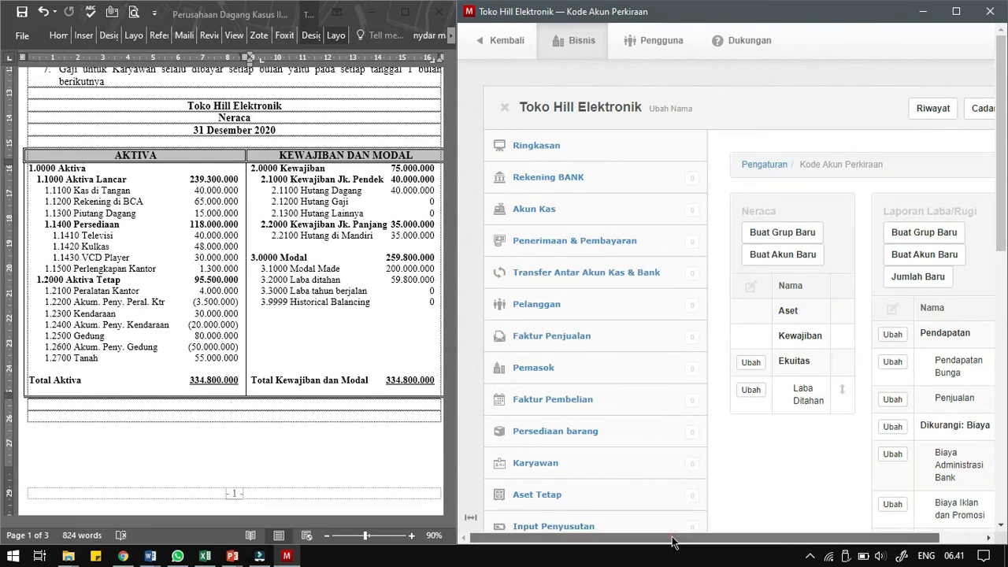
scroll(670, 542, "right", 2)
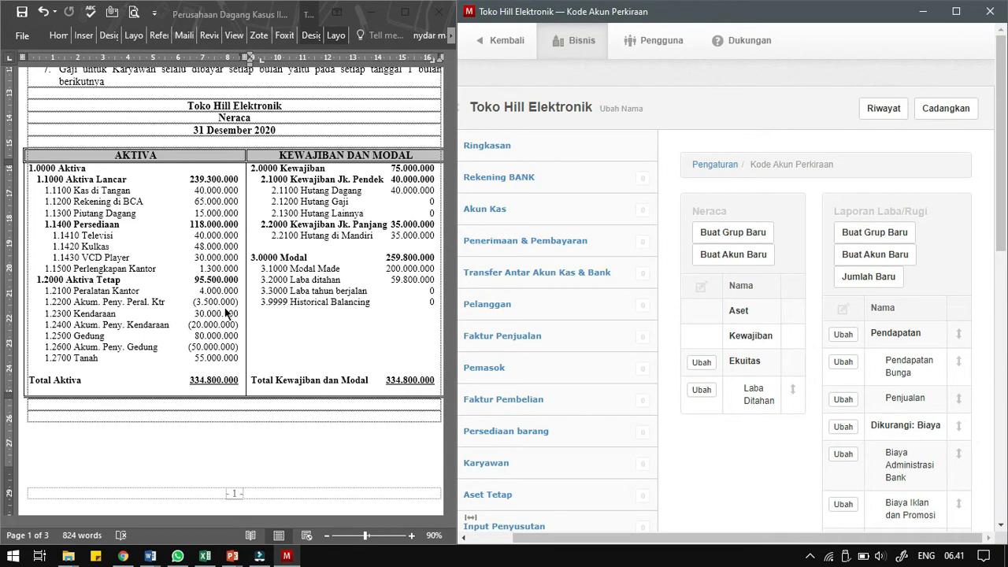
Review the Rekening Nominal list in the case document and copy the group name Aktiva Lancar from its Neraca
scroll(104, 360, "down", 8)
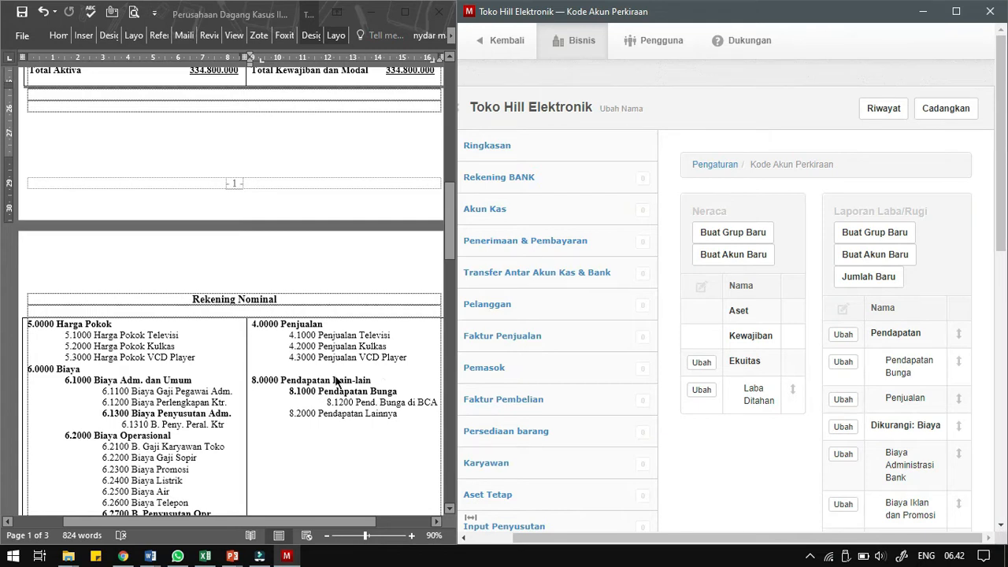
left_click(254, 342)
scroll(254, 342, "up", 5)
scroll(254, 342, "up", 3)
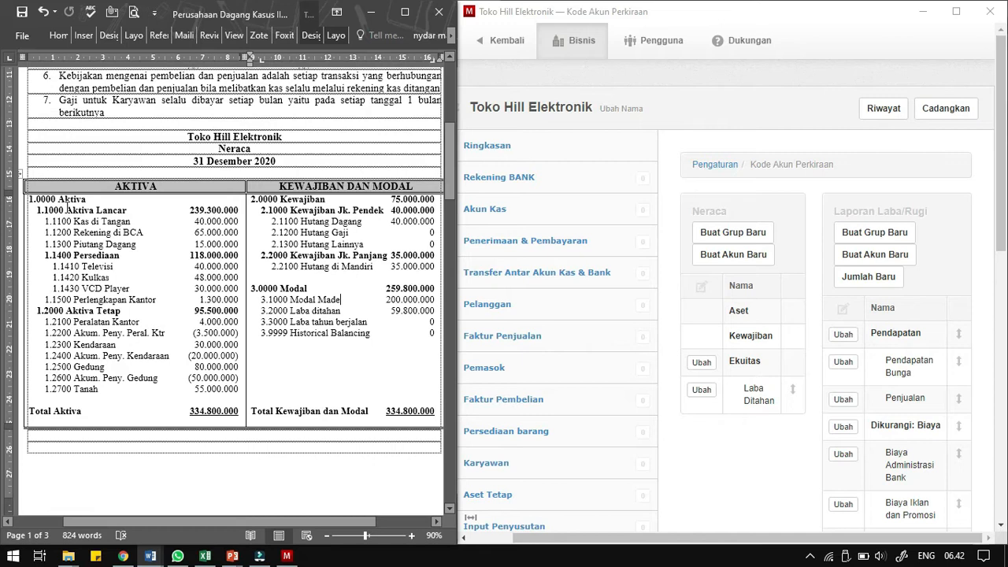
left_click_drag(65, 210, 126, 210)
key("ctrl+c")
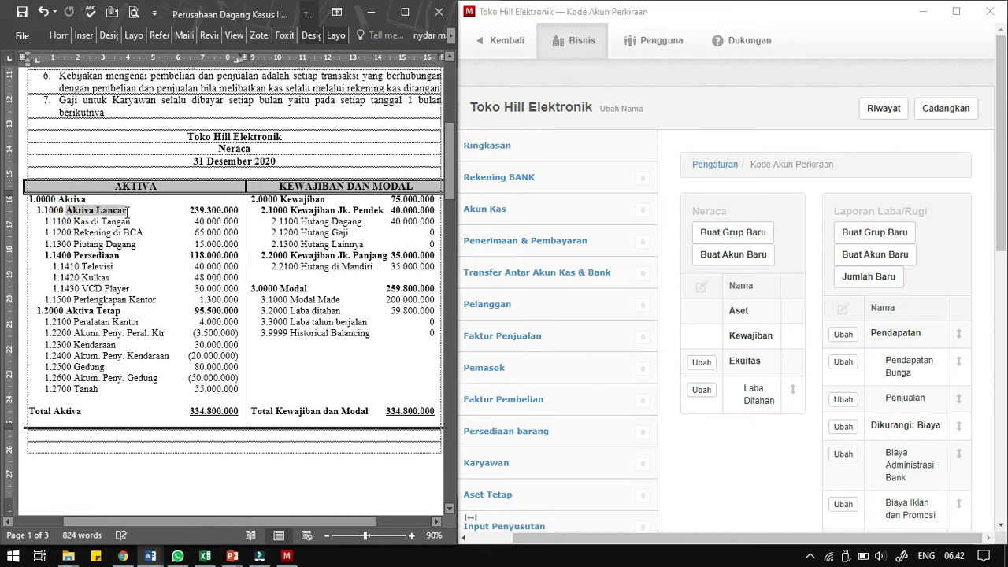
Create a Neraca group in Manager named Aktiva Lancar under the Aset group
left_click(728, 236)
left_click(805, 280)
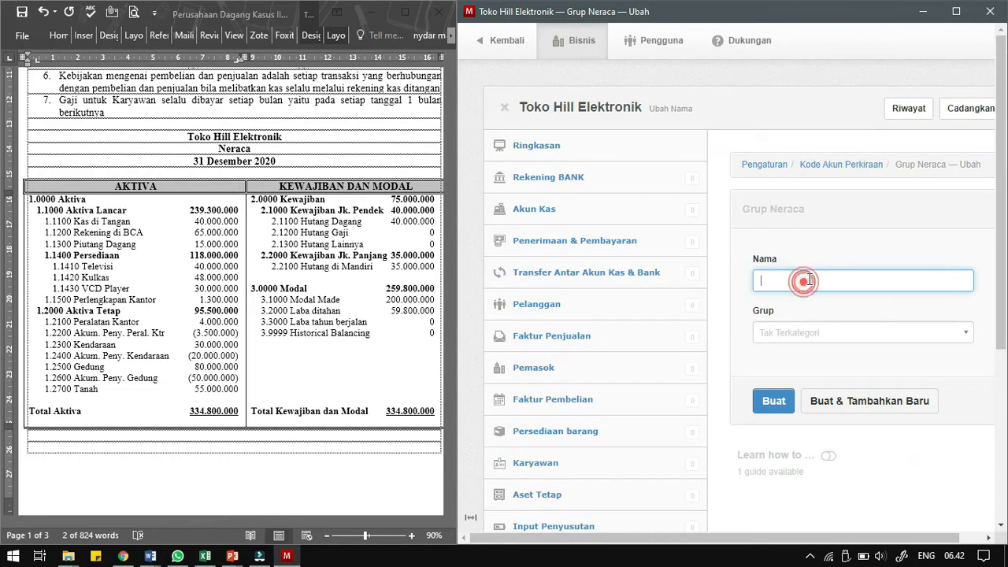
left_click(68, 212)
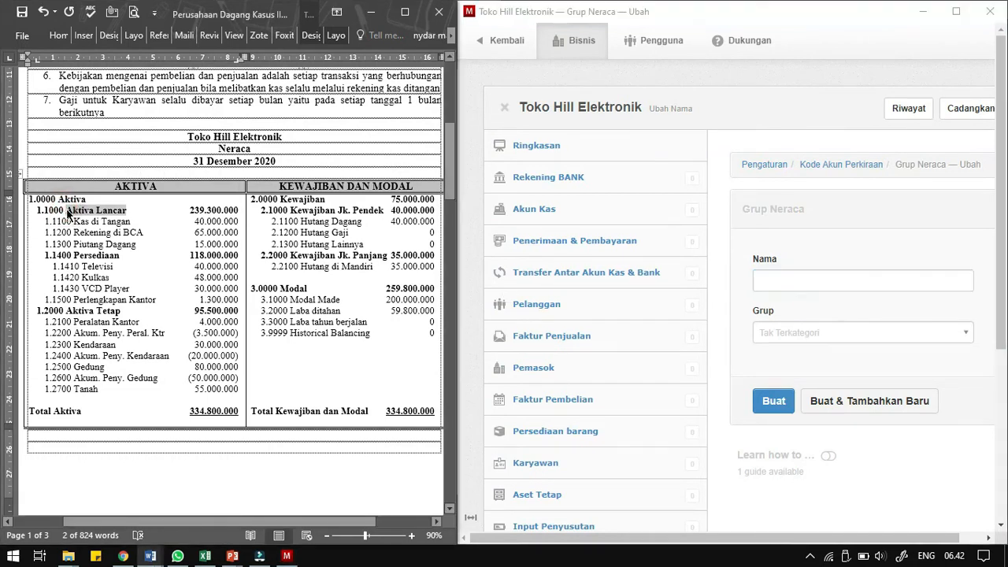
left_click(807, 282)
key("ctrl+v")
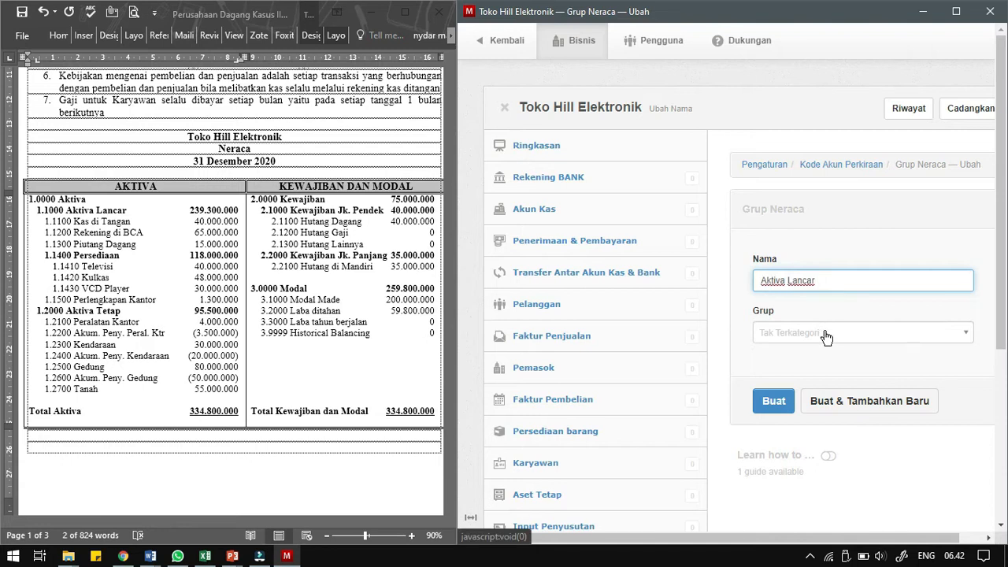
left_click(824, 336)
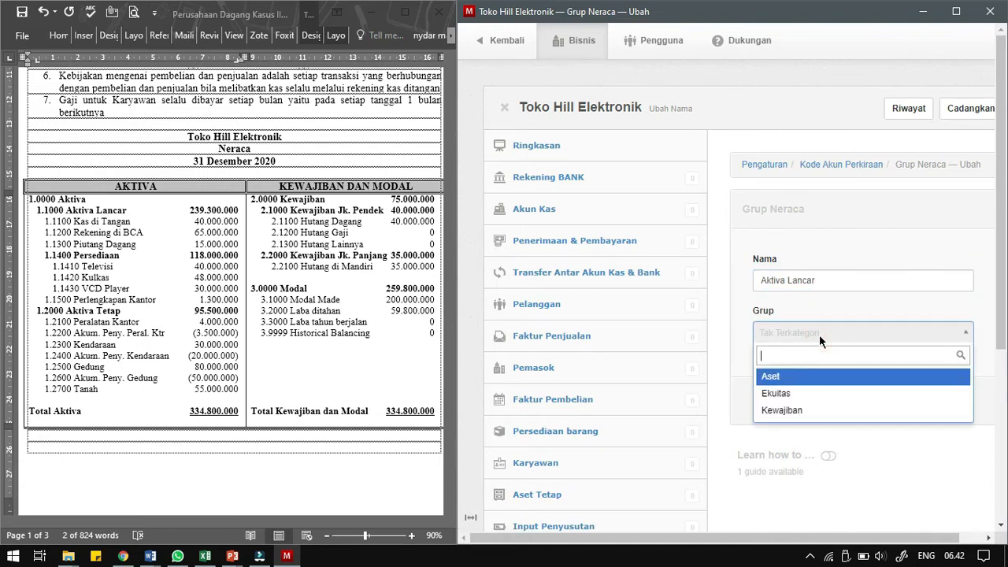
left_click(798, 378)
left_click(776, 401)
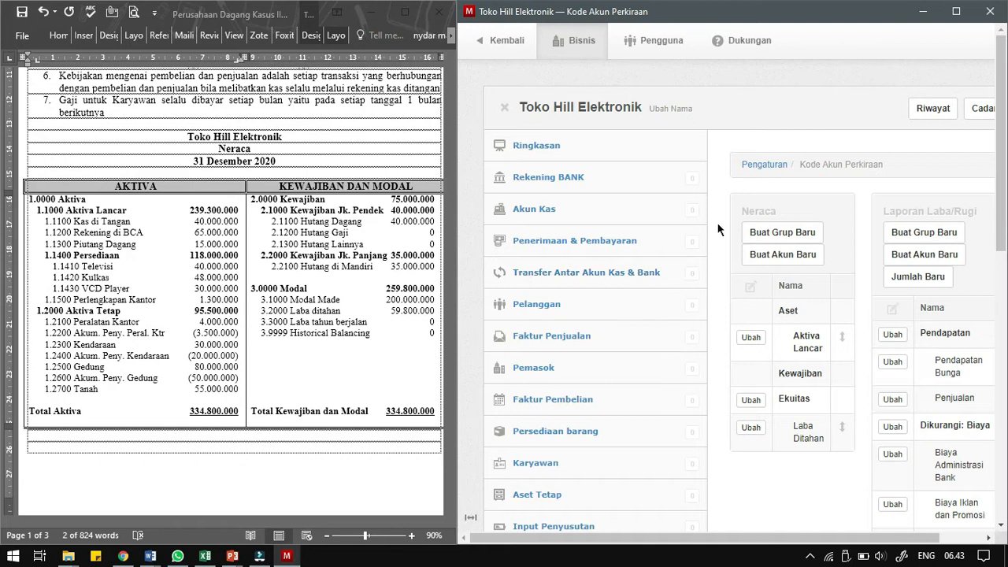
Start a new Neraca account and name it Piutang Dagang, taking the name from the case document
left_click(758, 255)
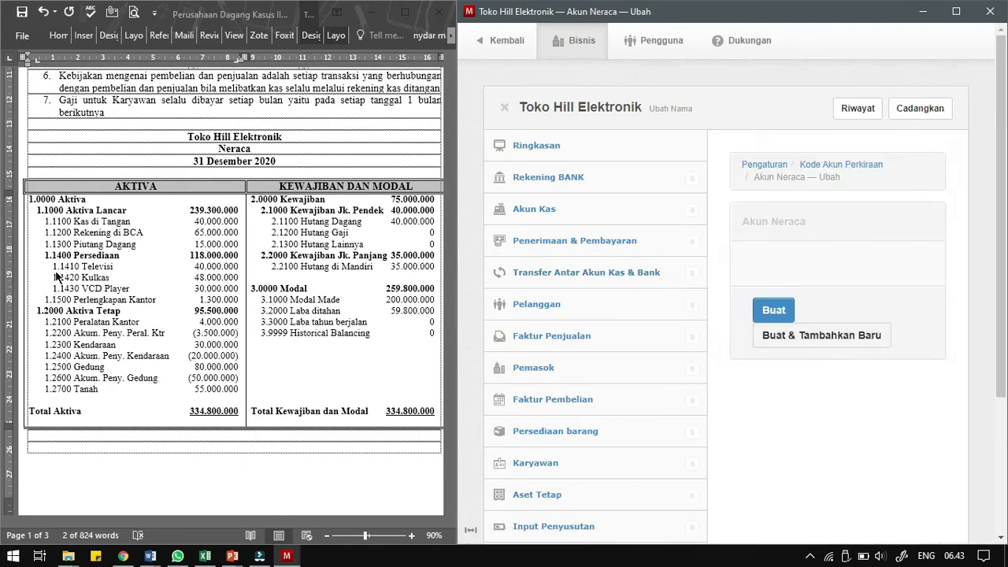
left_click(64, 257)
left_click_drag(75, 245, 137, 245)
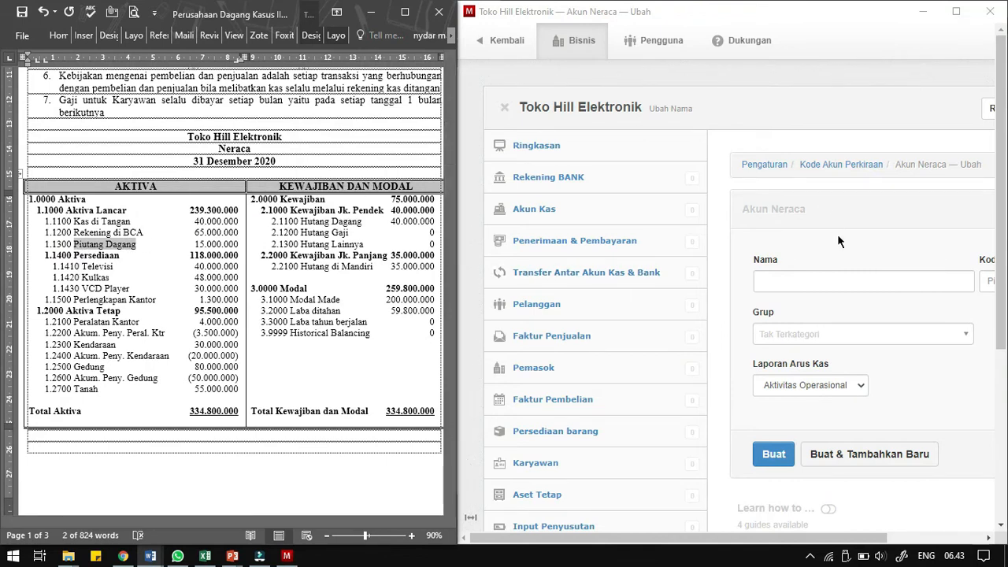
left_click(834, 278)
type("Piutang Dagang")
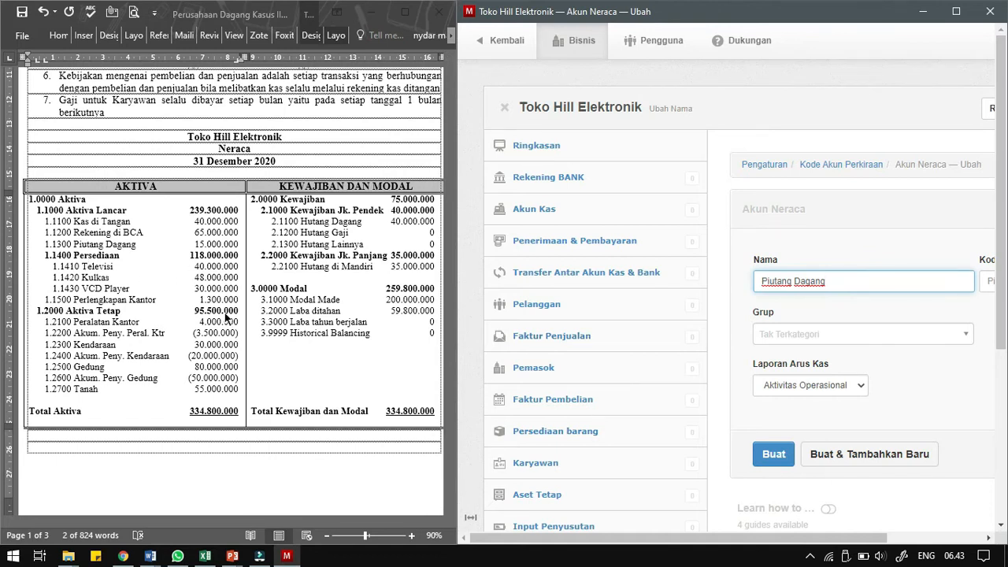
Give the Piutang Dagang account the code 1.1300 from the case document and assign it to the Aktiva Lancar group
left_click(65, 244)
double_click(47, 245)
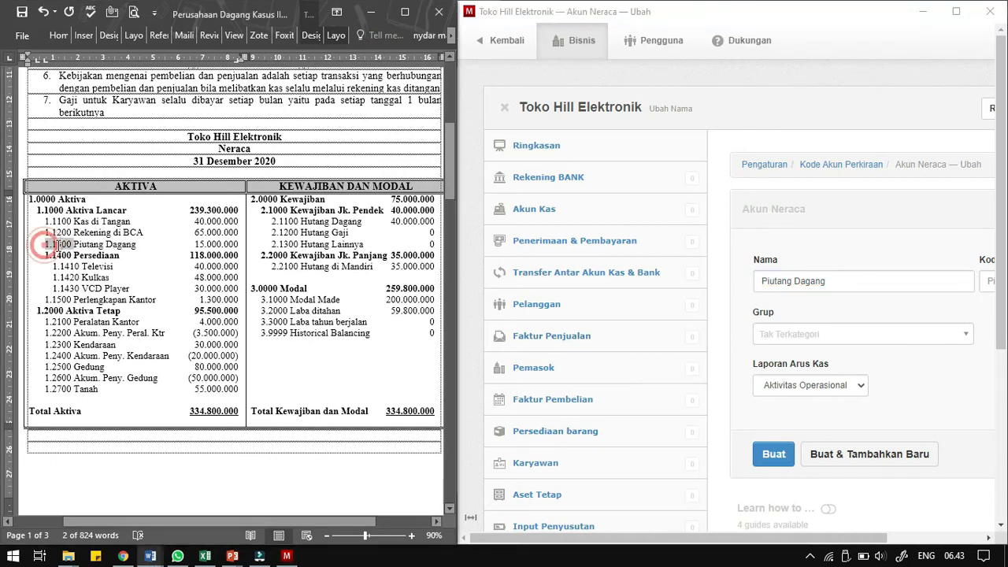
key("ctrl+c")
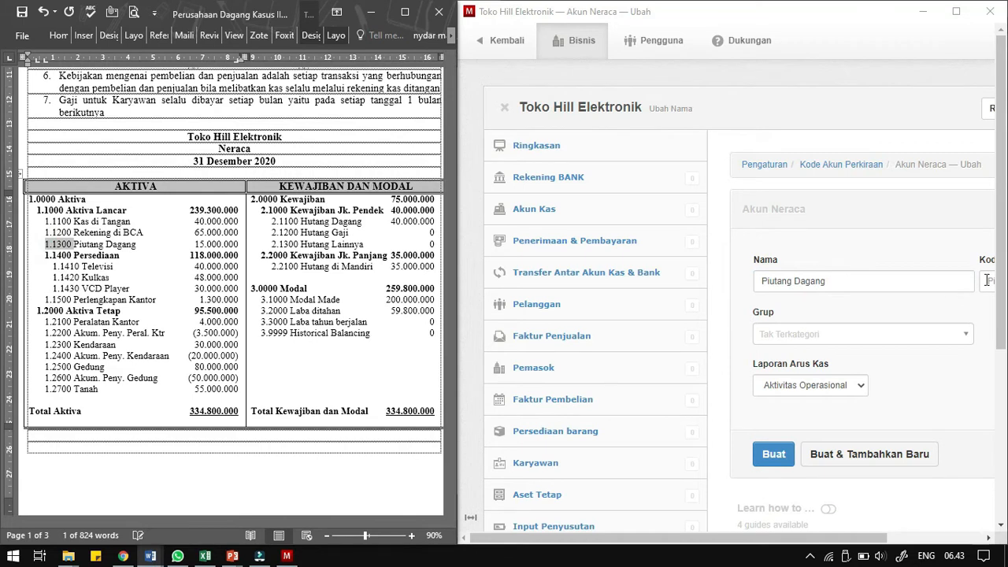
left_click(987, 280)
key("ctrl+v")
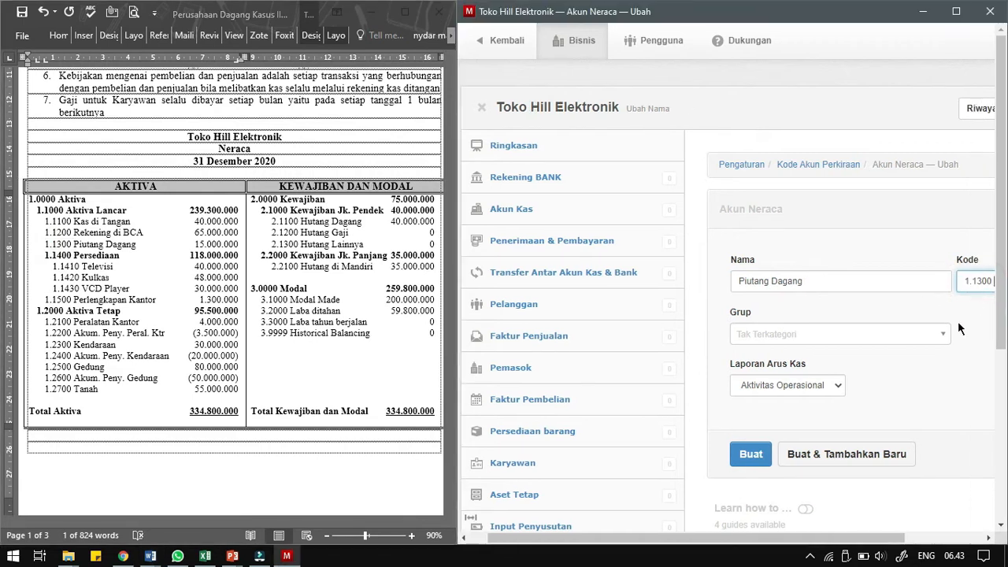
left_click(786, 339)
left_click(981, 405)
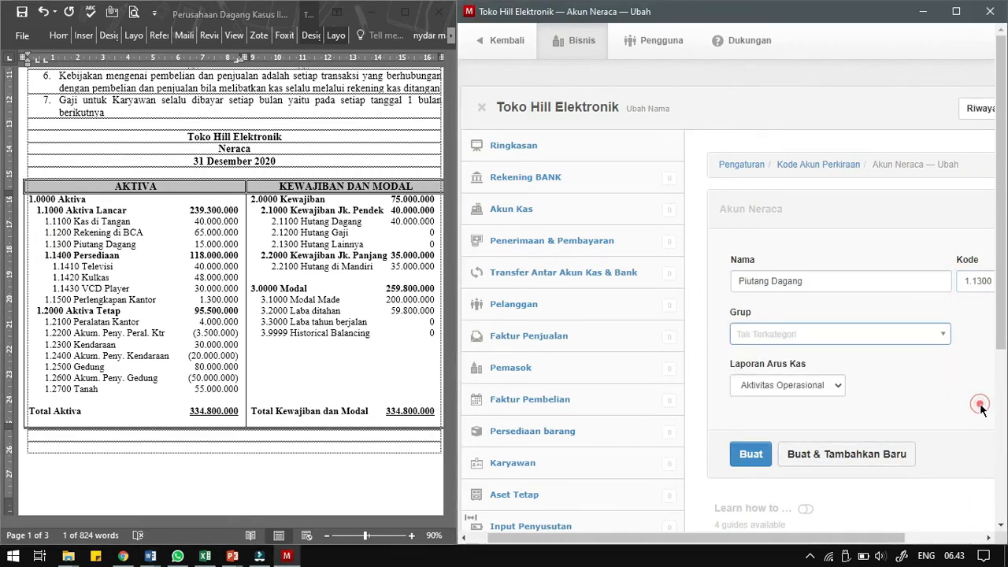
left_click(819, 339)
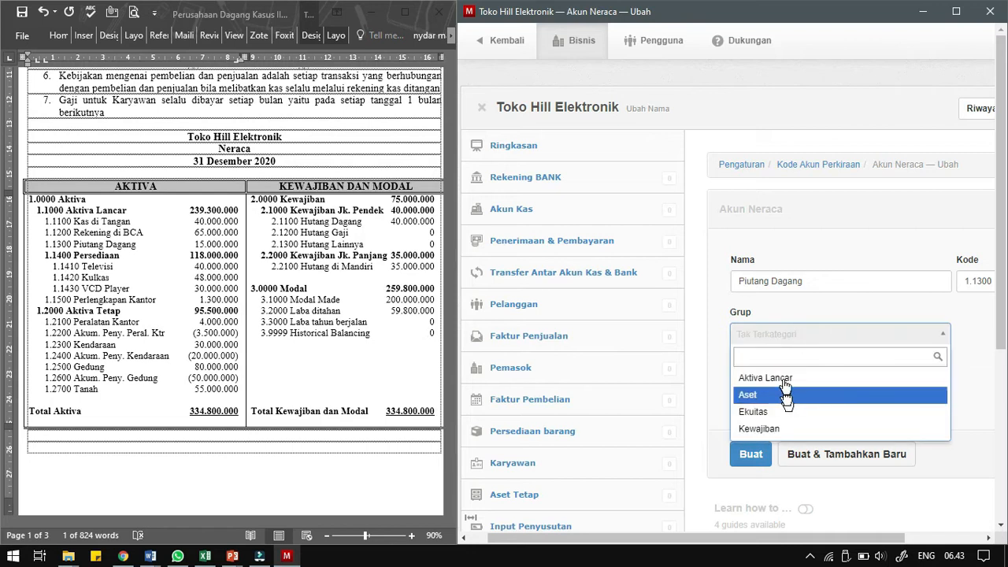
left_click(783, 380)
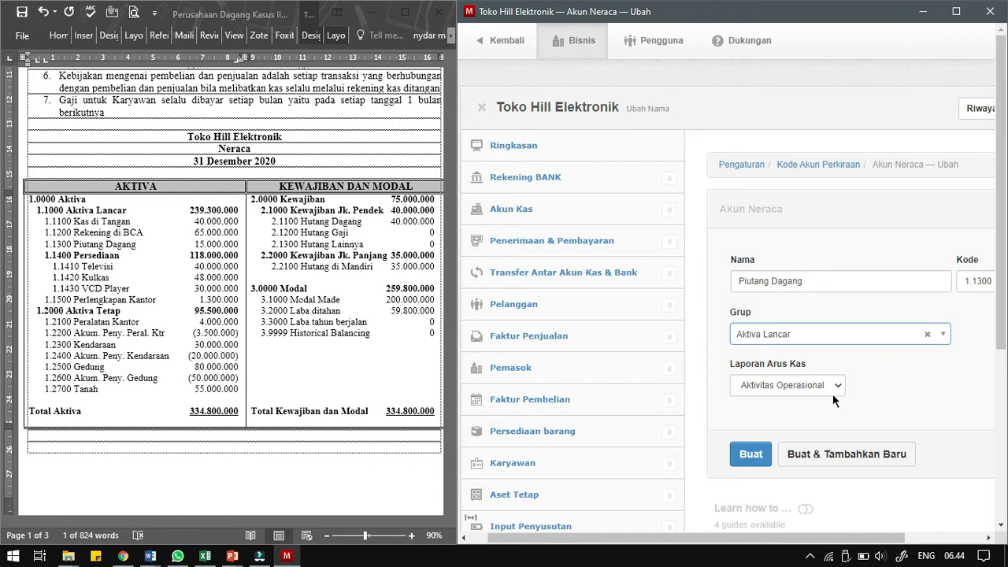
Review the Laporan Arus Kas options, keep Aktivitas Operasional and create the Piutang Dagang account
left_click(837, 386)
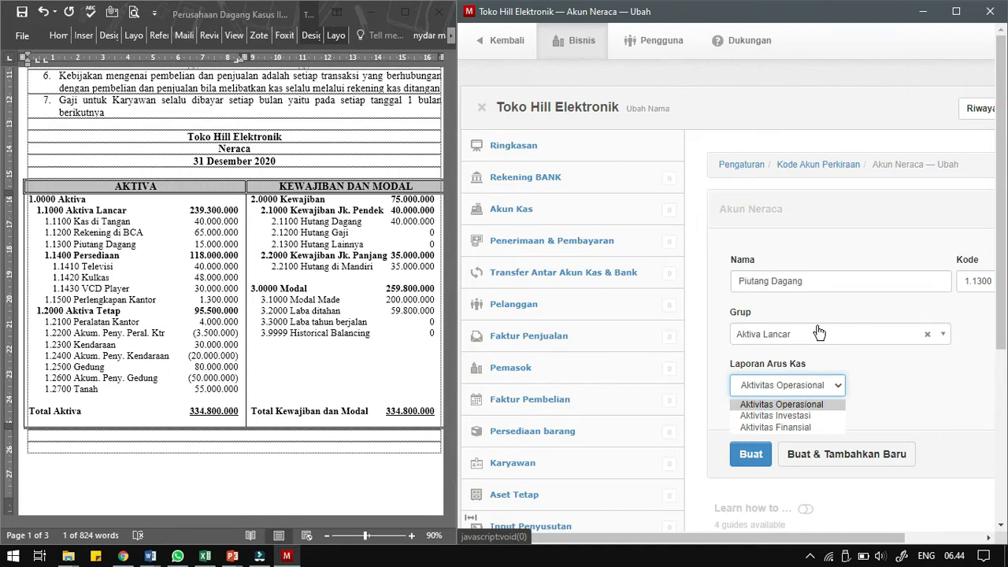
left_click(830, 411)
left_click(825, 394)
left_click(813, 388)
left_click(813, 385)
left_click(808, 406)
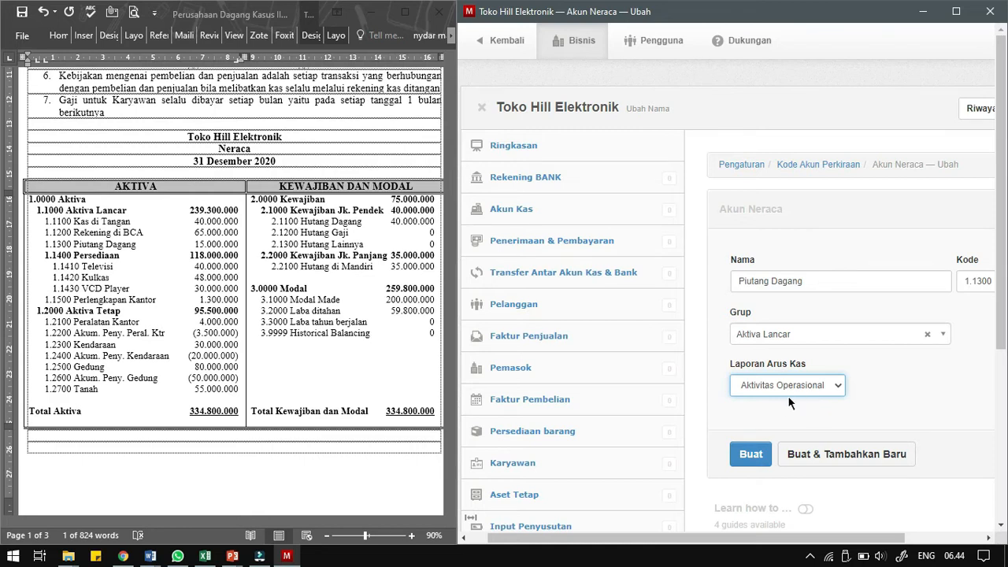
left_click(818, 387)
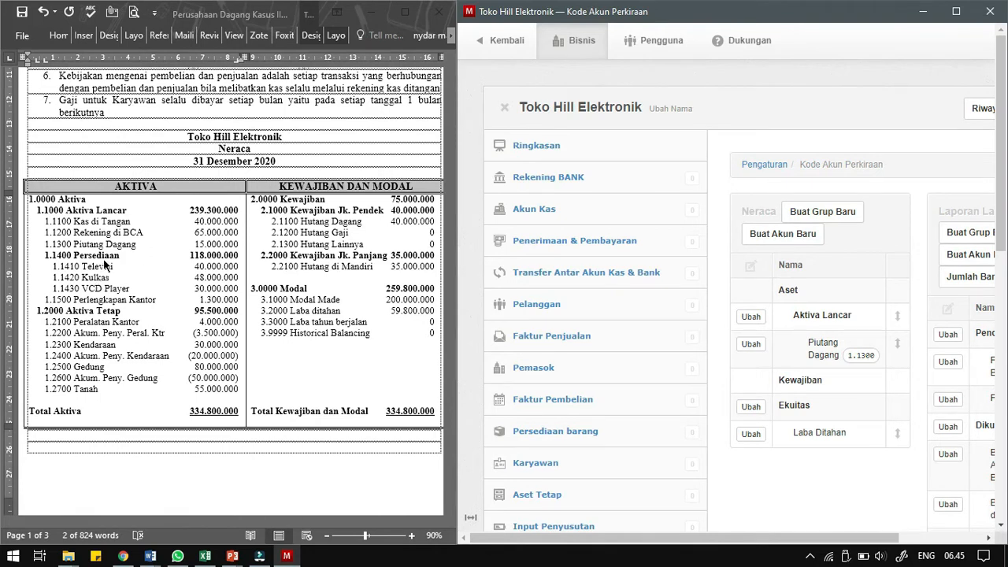
Create a Neraca group named Persediaan, copied from the case document, under the Aktiva Lancar group
left_click(75, 255)
left_click_drag(75, 255, 107, 255)
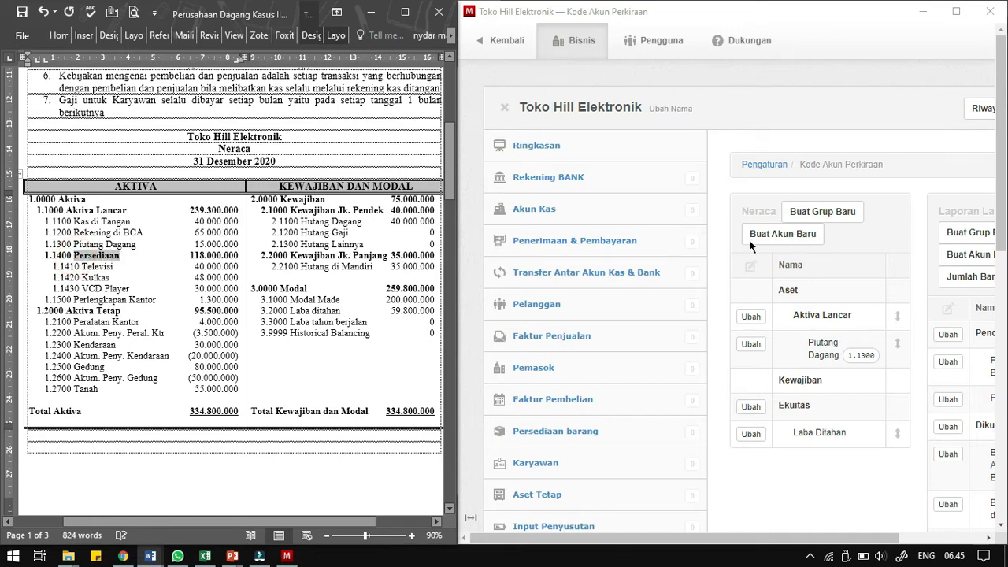
left_click(819, 211)
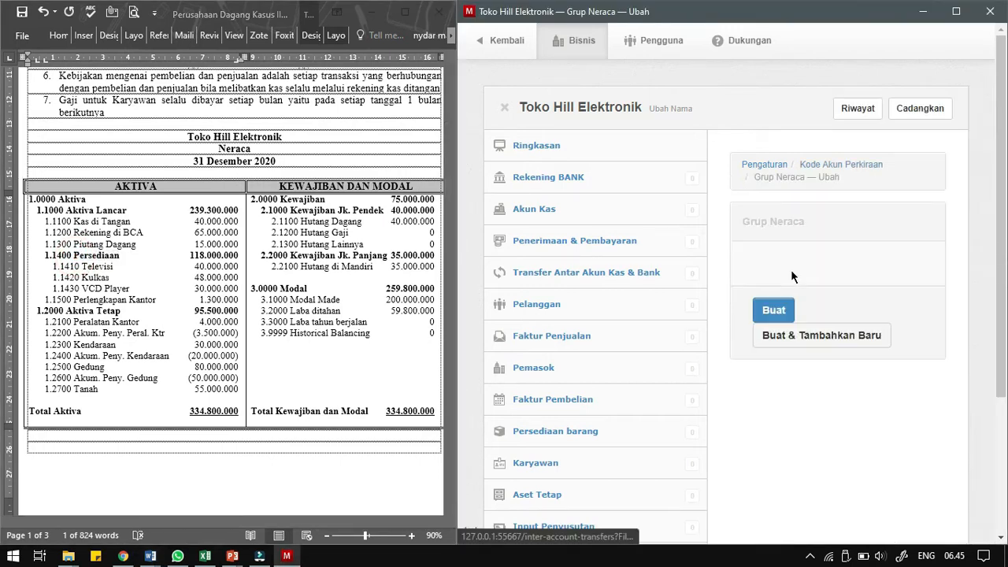
left_click(793, 280)
key("ctrl+v")
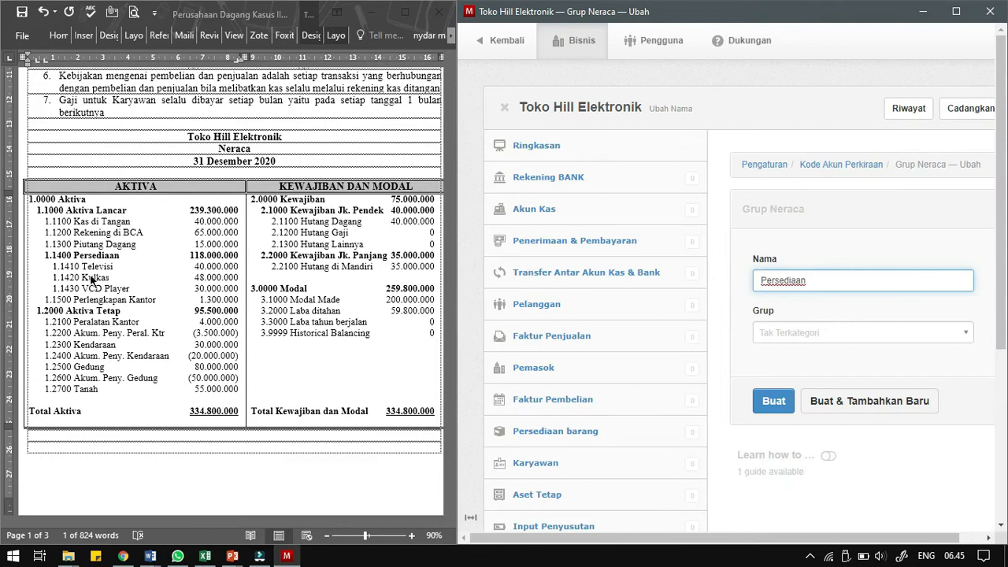
left_click(813, 338)
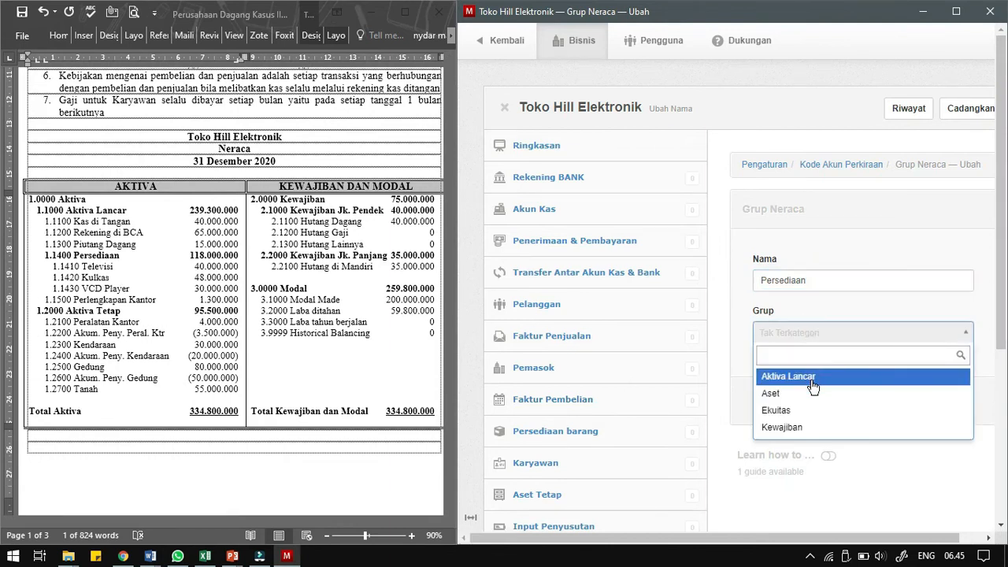
left_click(812, 380)
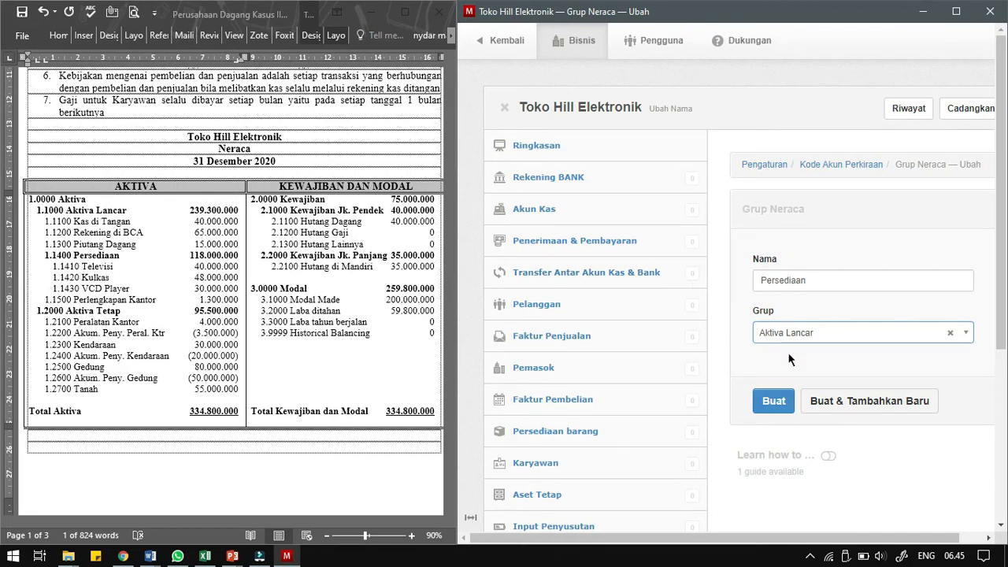
left_click(773, 394)
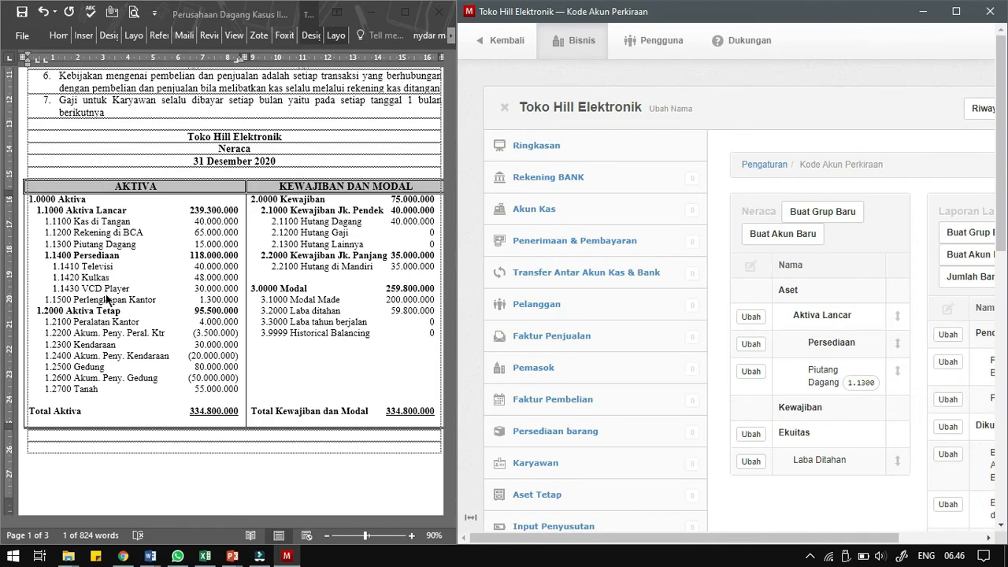
Start a new Neraca account and name it Televisi, copied from the case document's Persediaan items
left_click(43, 255)
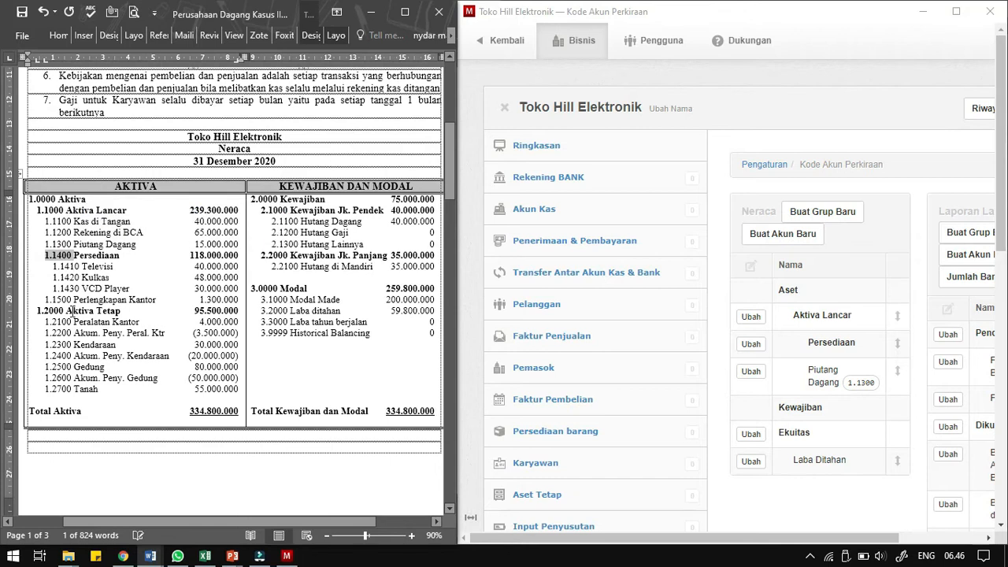
left_click(782, 250)
left_click(68, 281)
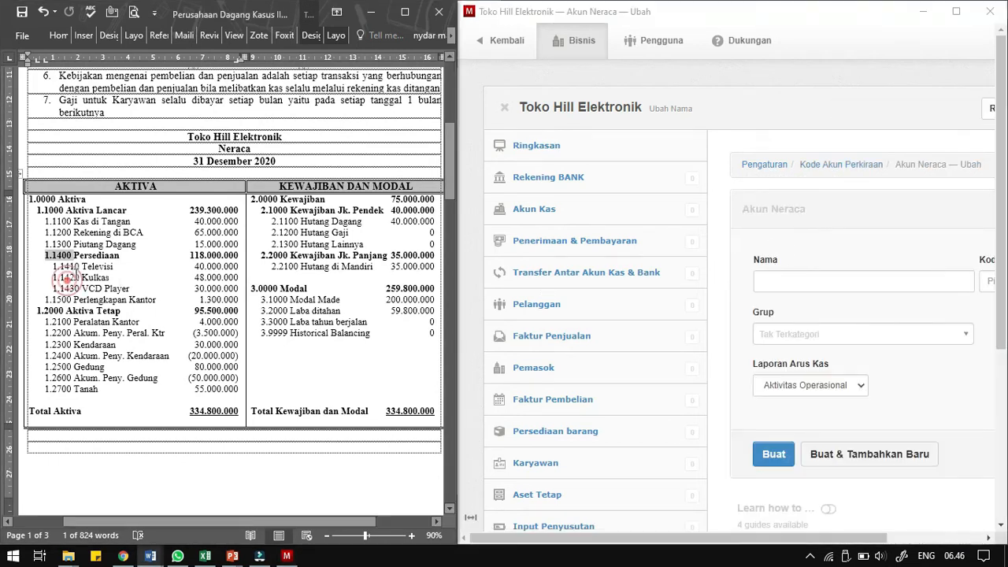
left_click_drag(82, 268, 114, 268)
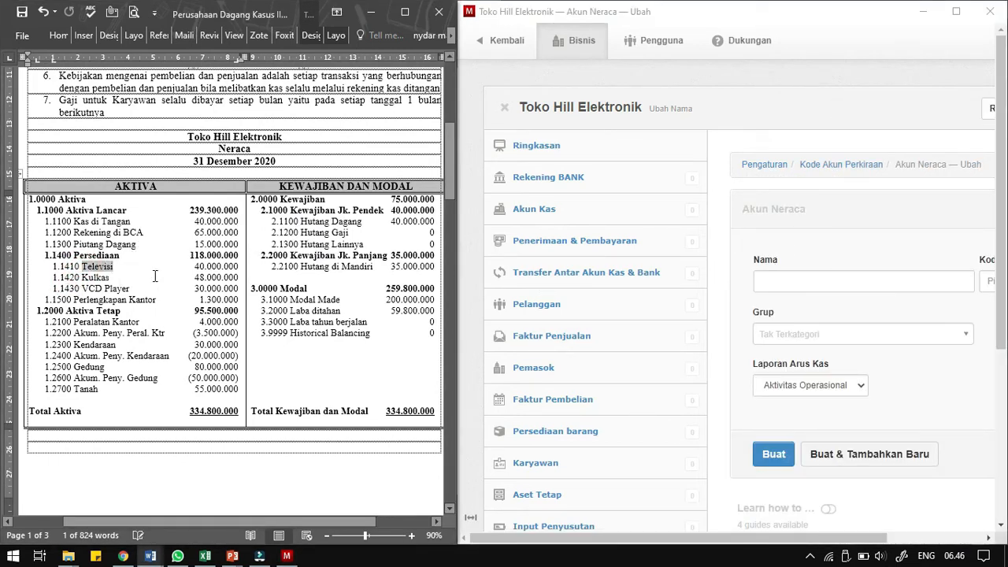
key("ctrl+c")
left_click(768, 282)
key("ctrl+v")
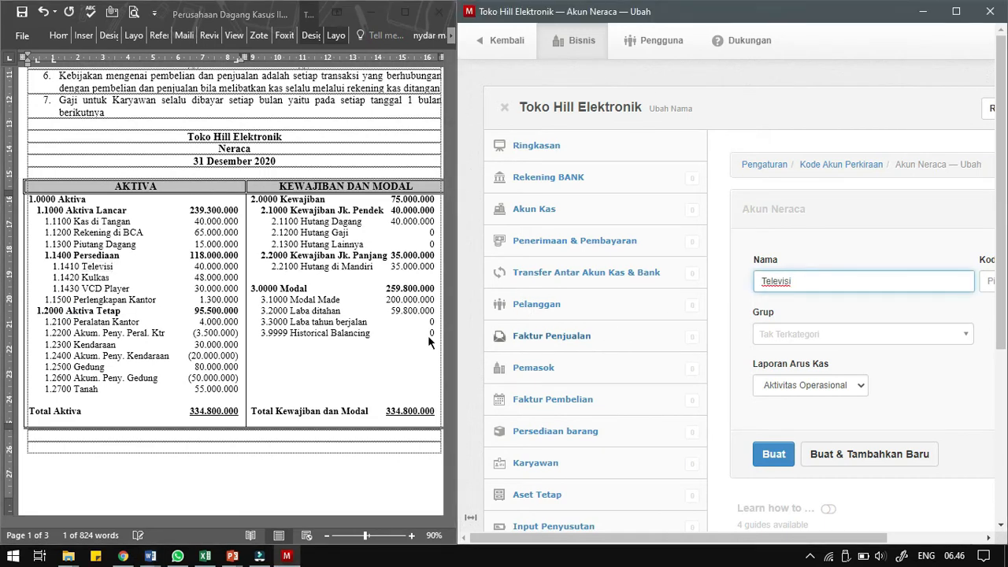
Give the Televisi account the code 1.1410 and the Persediaan group, and create it with another blank account following
left_click_drag(700, 540, 808, 539)
left_click(142, 292)
left_click_drag(40, 270, 80, 268)
key("ctrl+c")
left_click(900, 281)
key("ctrl+v")
left_click(652, 338)
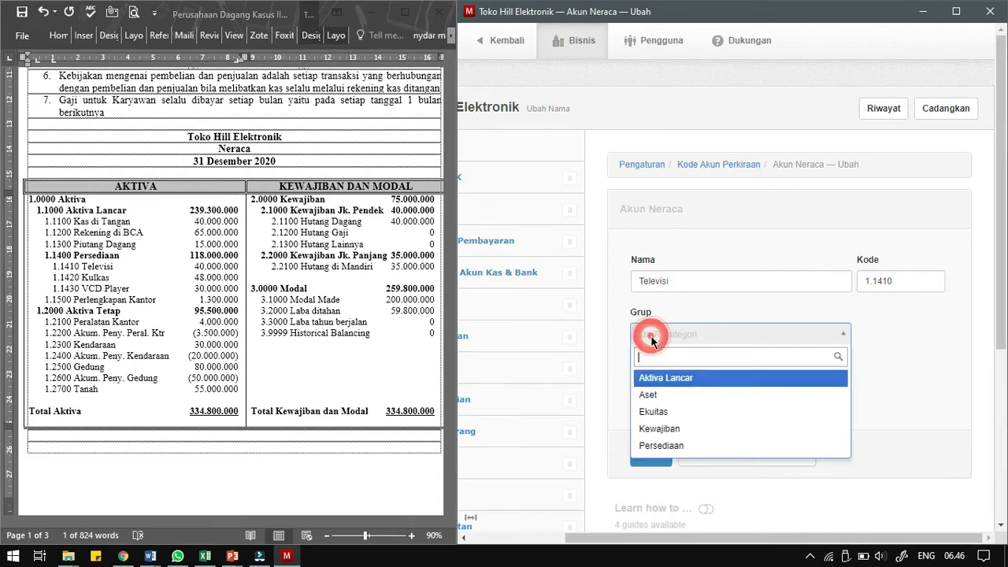
left_click(661, 446)
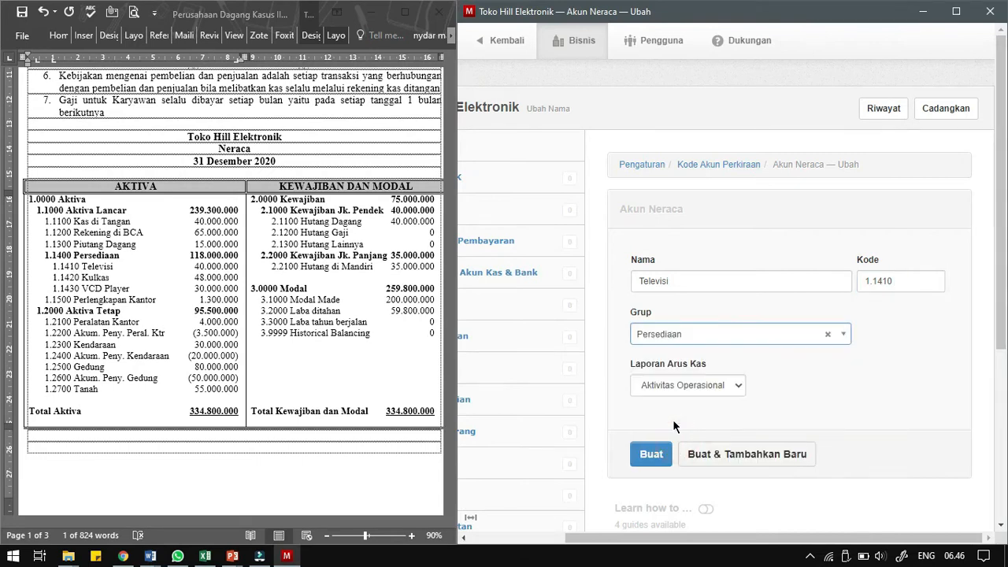
left_click(756, 465)
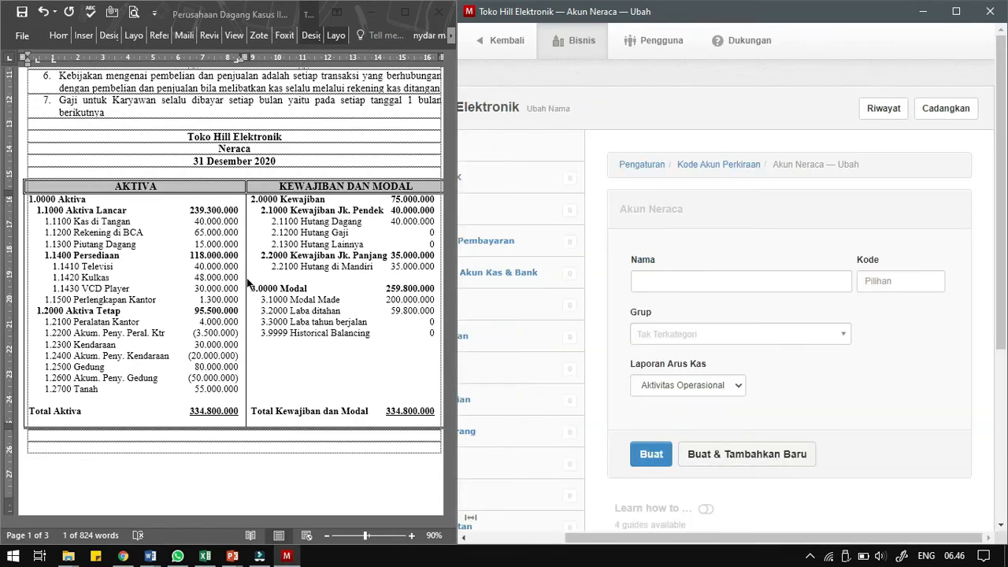
Create the Kulkas account with code 1.1420 in the Persediaan group, continuing to another new account
double_click(95, 277)
key("ctrl+c")
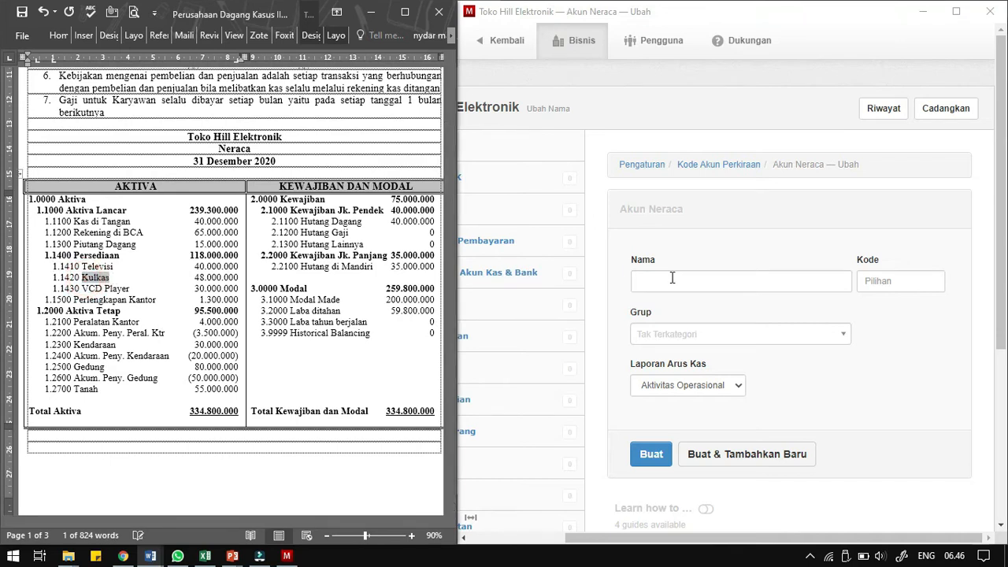
key("alt+Tab")
key("ctrl+v")
double_click(65, 277)
key("ctrl+c")
left_click(888, 281)
key("ctrl+v")
left_click(701, 336)
left_click(711, 410)
left_click(711, 453)
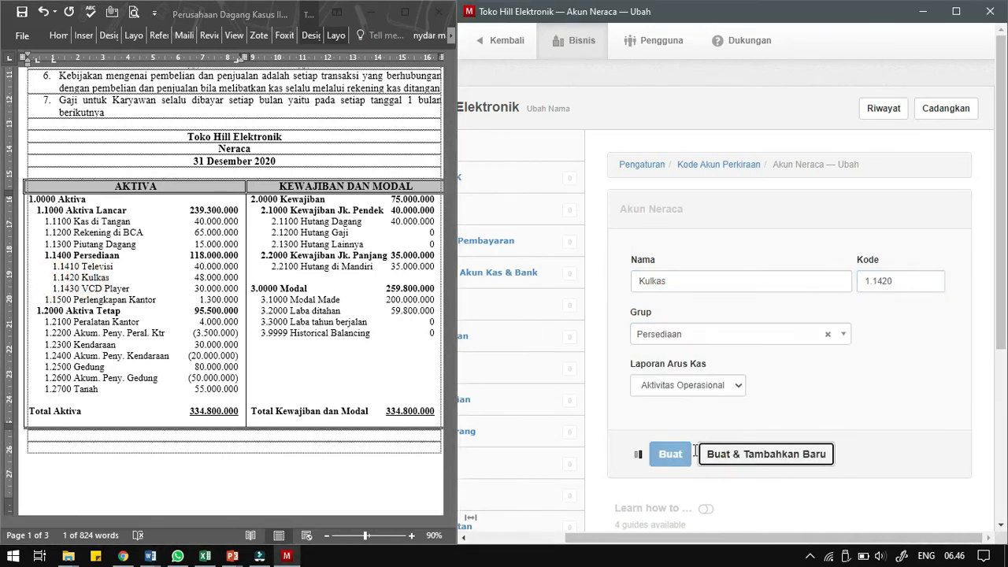
Name the blank Neraca account VCD Player, copied from the case document's Persediaan items
left_click(73, 290)
left_click_drag(82, 289, 130, 289)
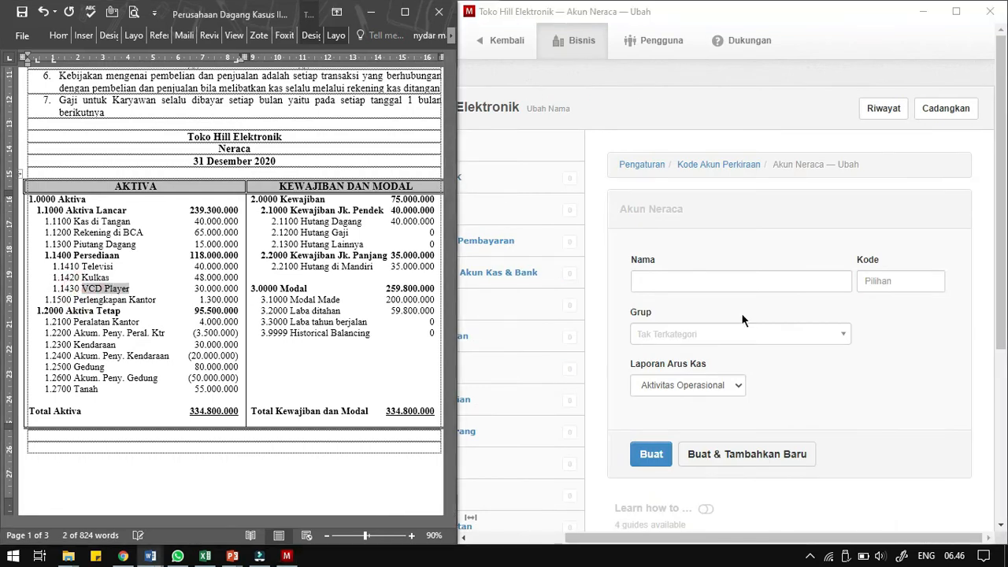
left_click(759, 281)
key("ctrl+v")
Give the VCD Player account the code 1.1430 and the Persediaan group, and create it
double_click(64, 288)
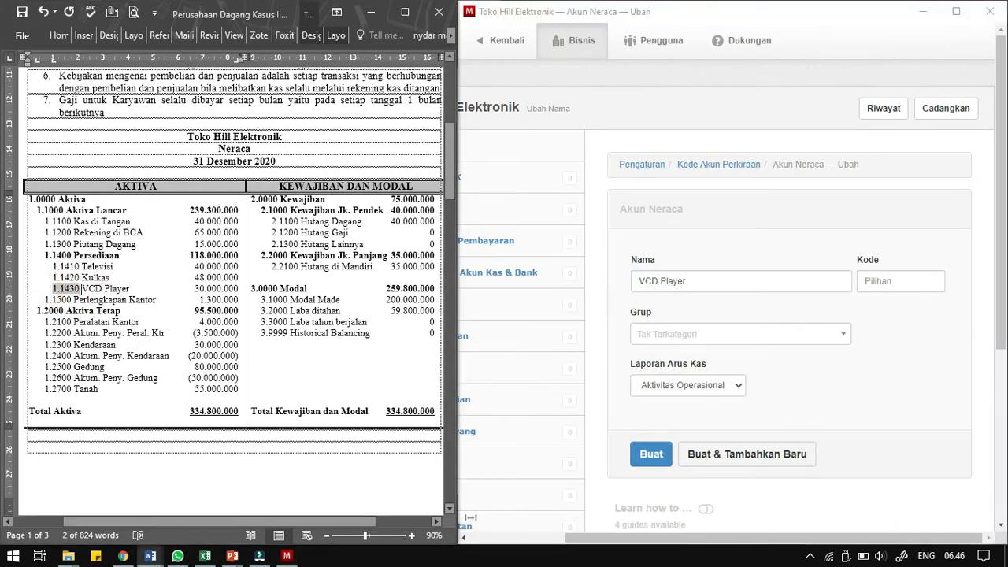
left_click(898, 281)
key("ctrl+v")
left_click(709, 334)
left_click(701, 443)
left_click(654, 465)
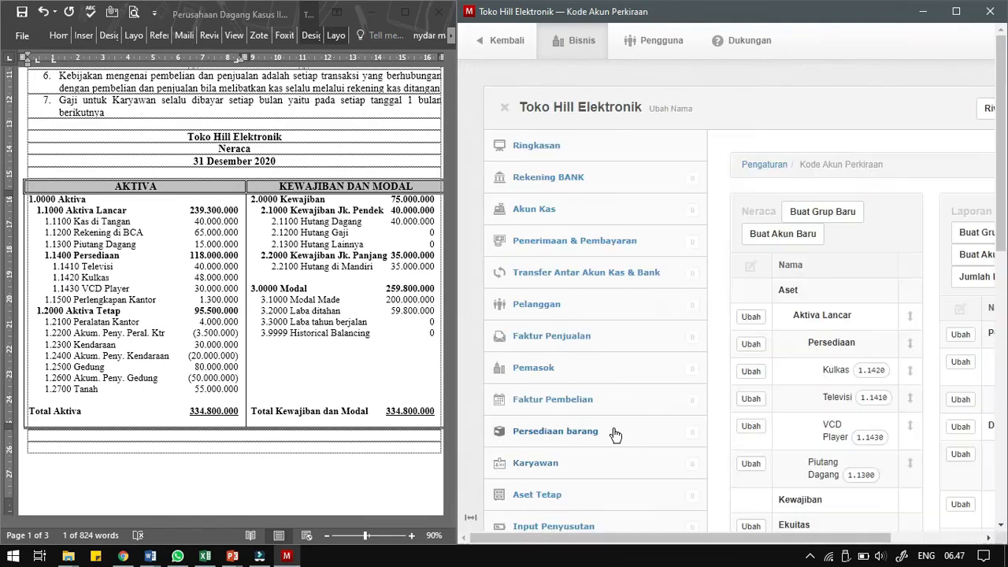
Create a Neraca group named Aktiva Tetap, copied from the case document, under the Aset group
scroll(784, 520, "right", 3)
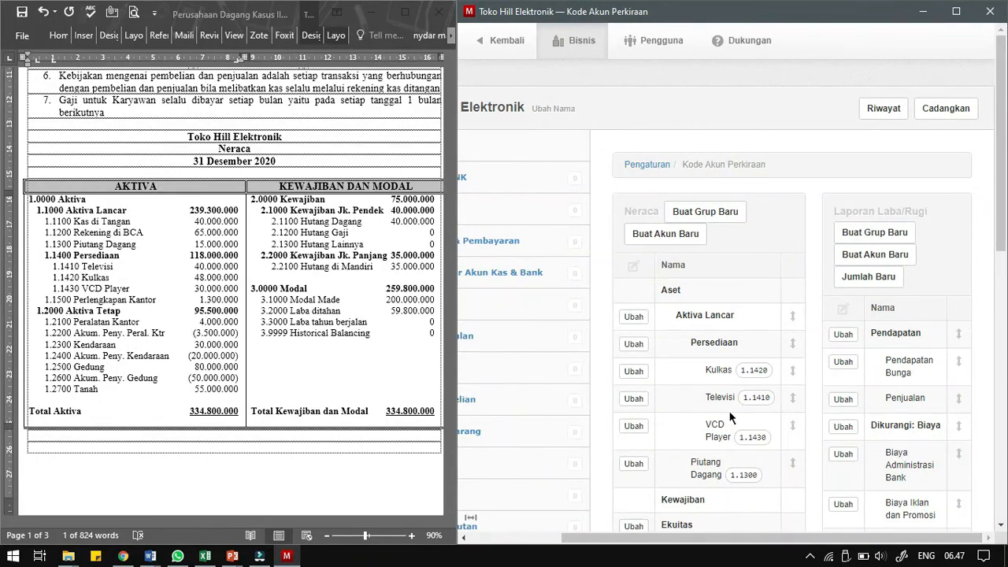
left_click(720, 212)
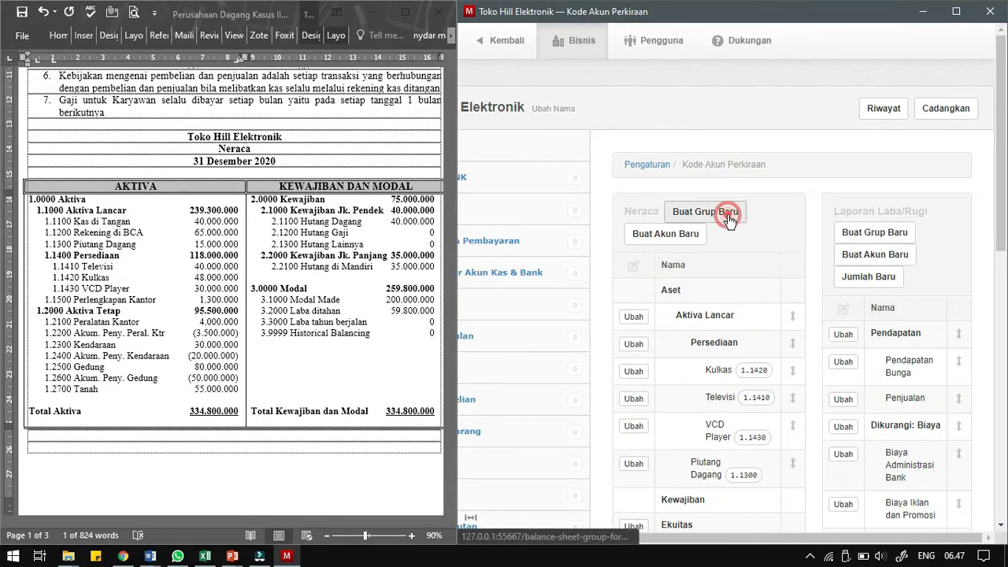
left_click(79, 311)
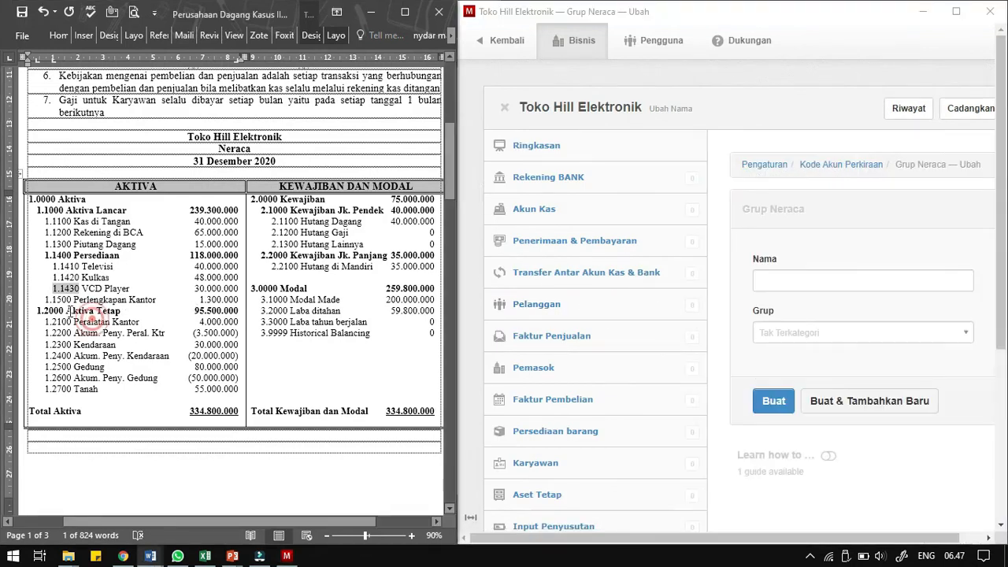
left_click_drag(94, 310, 107, 312)
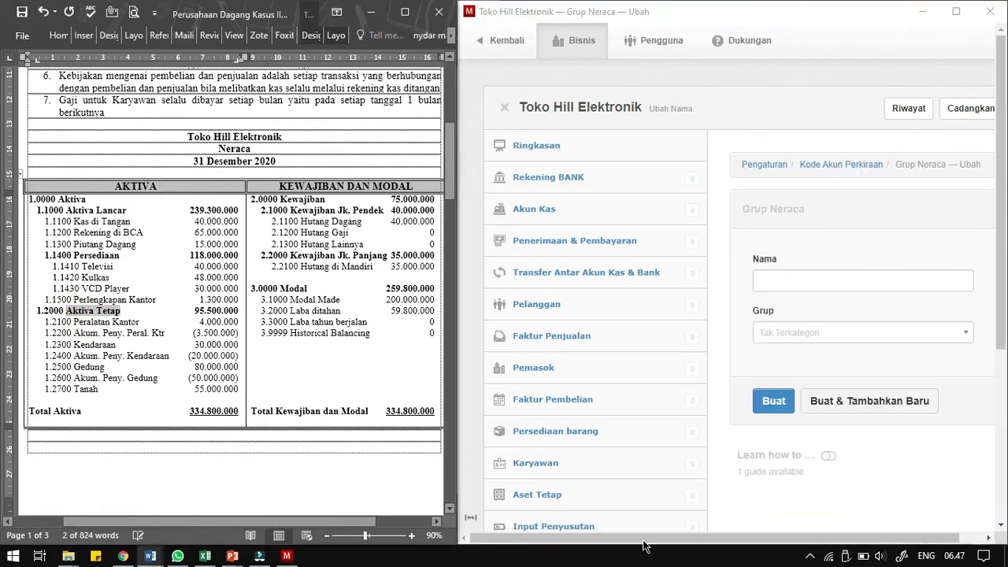
left_click_drag(766, 539, 812, 542)
left_click(828, 281)
key("ctrl+v")
left_click(839, 335)
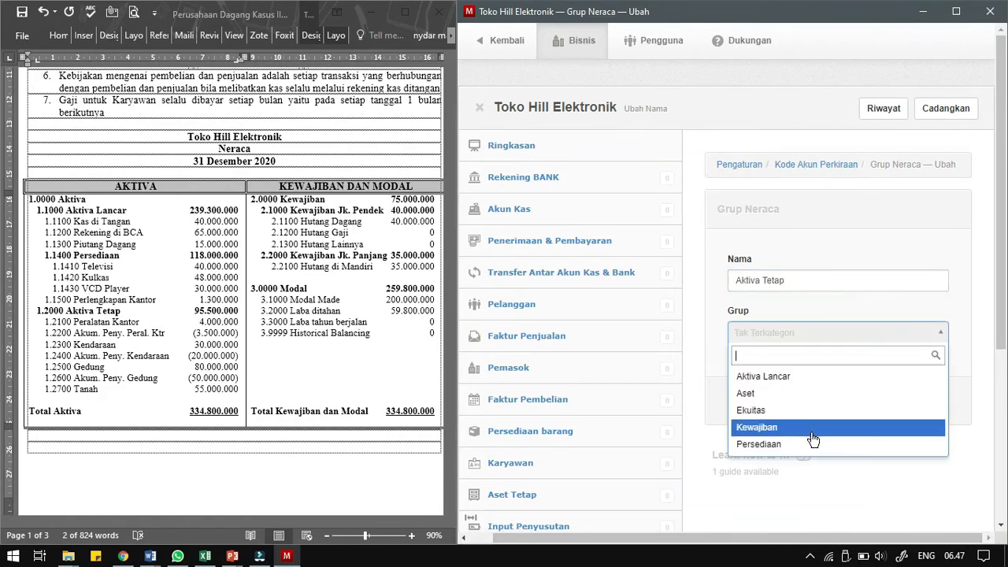
left_click(797, 396)
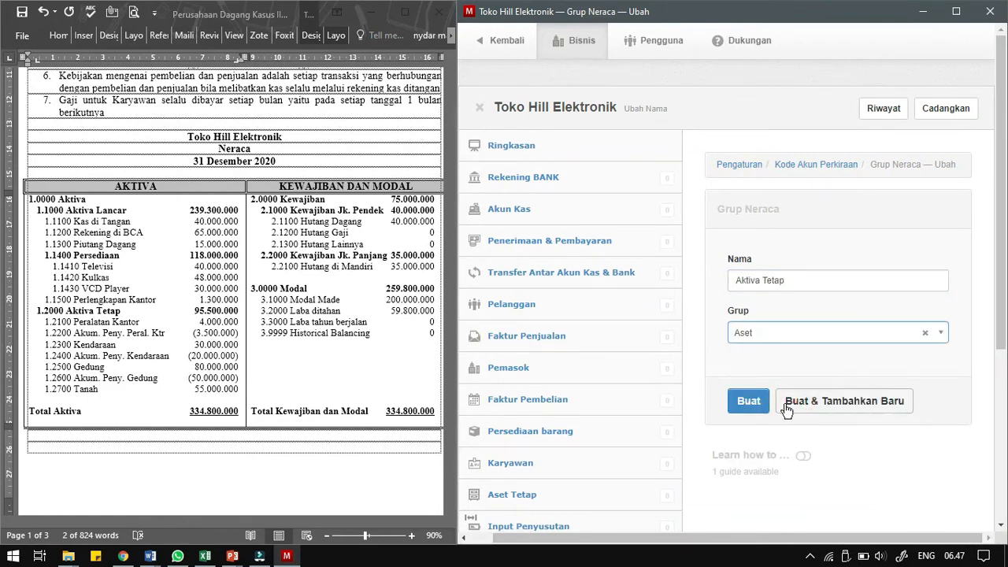
left_click(750, 403)
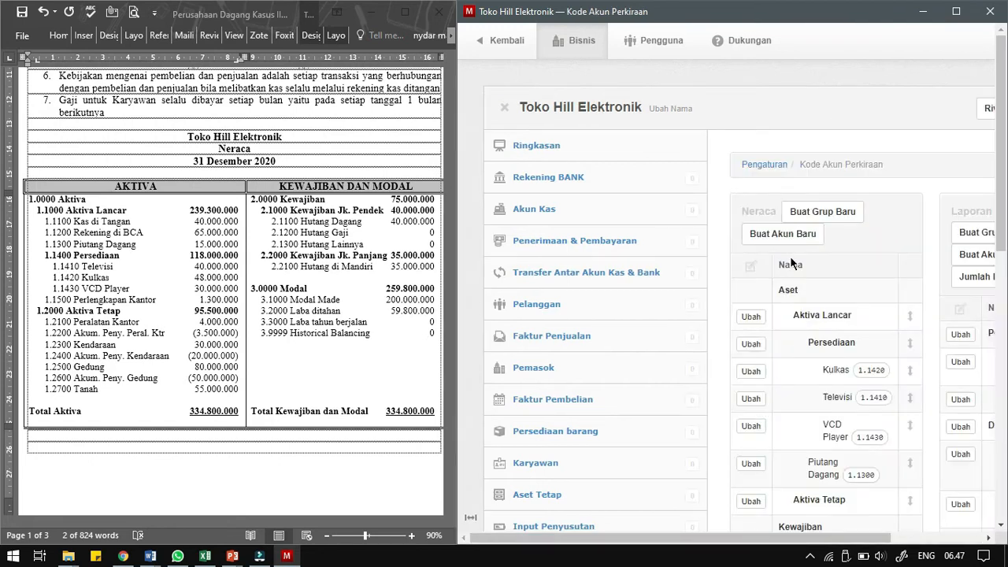
Start a new Neraca account and name it Peralatan Kantor, copied from the case document's Aktiva Tetap items
left_click(789, 239)
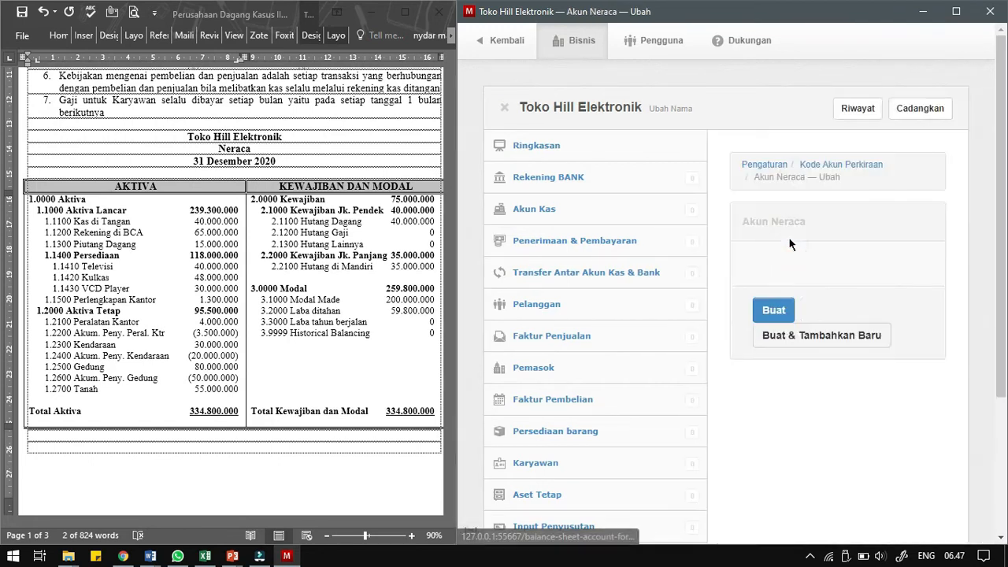
left_click_drag(677, 538, 771, 537)
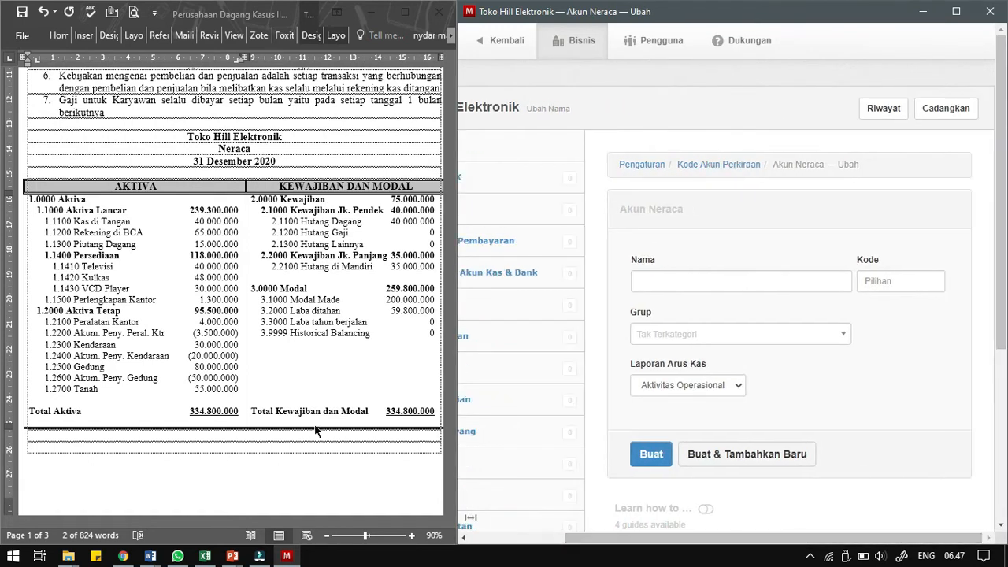
left_click(71, 345)
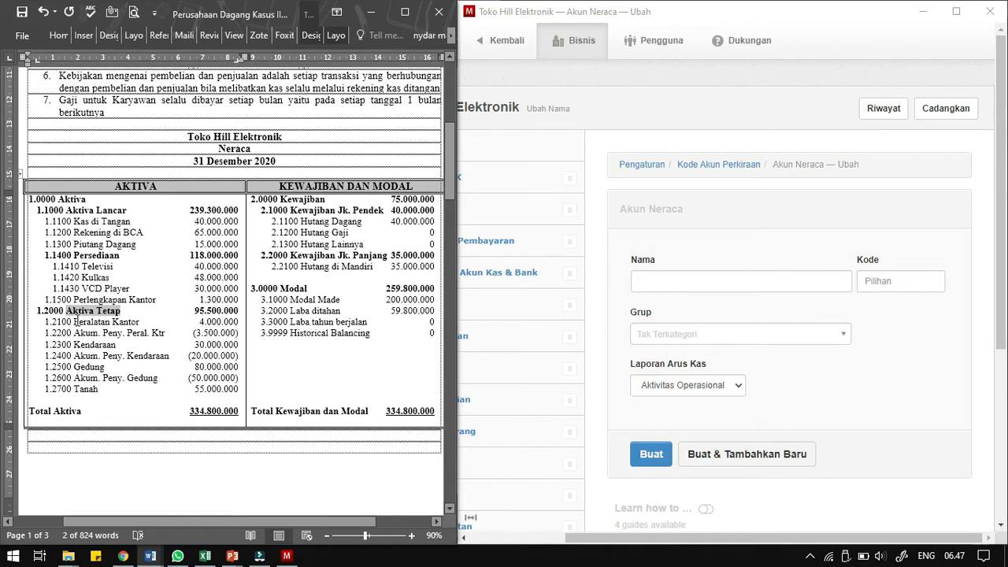
left_click_drag(73, 321, 139, 322)
key("ctrl+c")
left_click(702, 275)
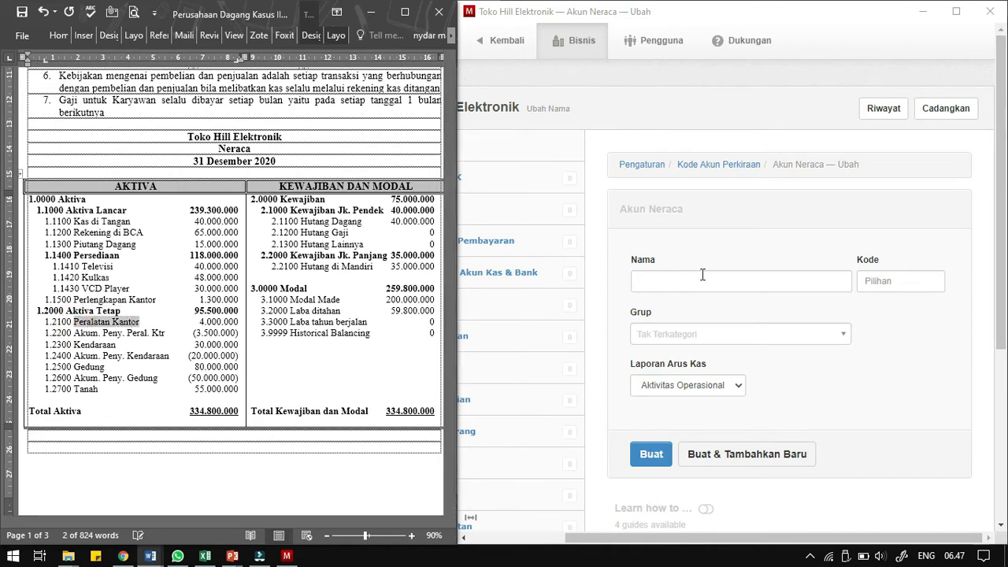
key("ctrl+v")
Create the Peralatan Kantor account with code 1.2100, group Aktiva Tetap and cash flow category Aktivitas Investasi, continuing to another new account
double_click(52, 321)
key("ctrl+c")
left_click(900, 281)
key("ctrl+v")
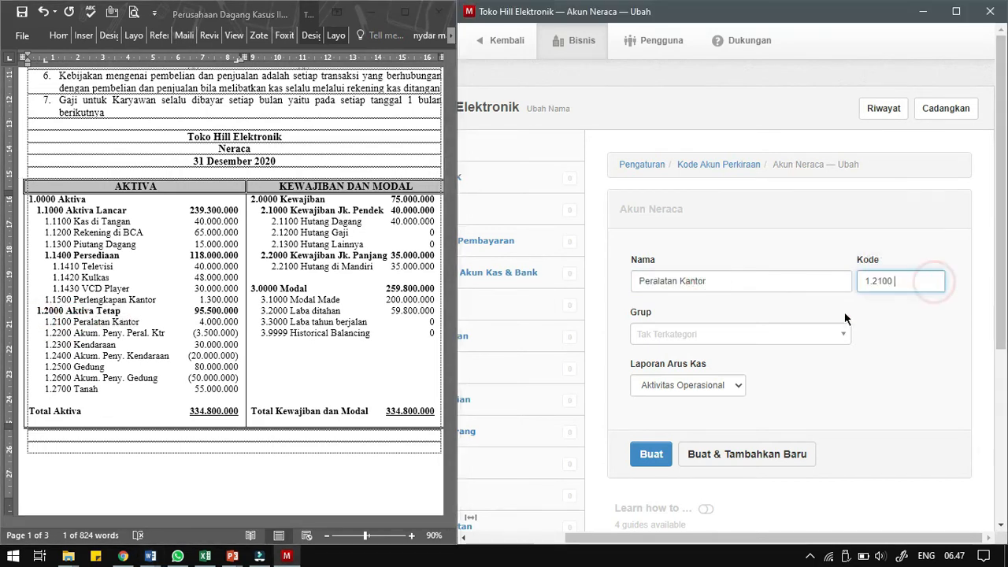
left_click(693, 334)
left_click(690, 391)
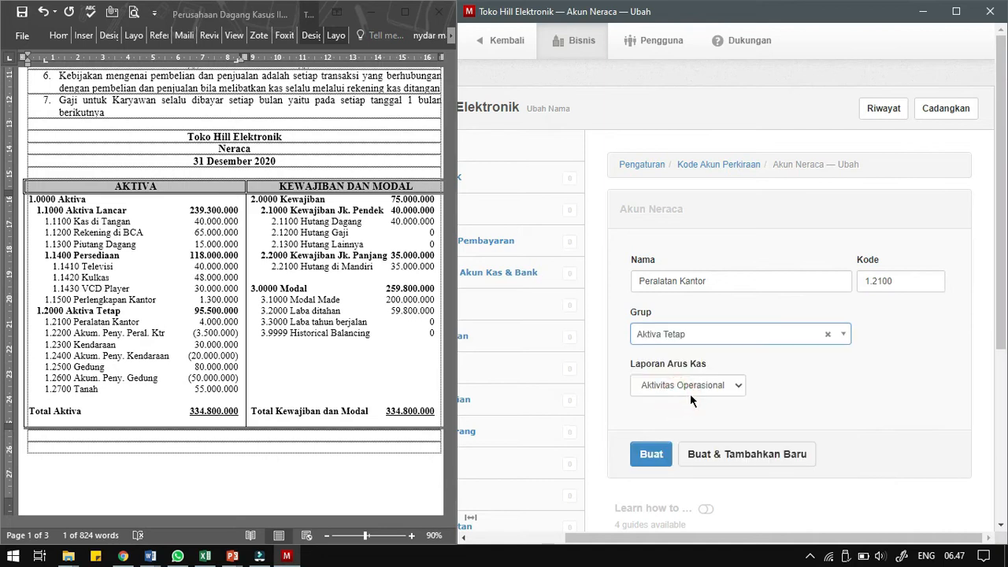
left_click(694, 390)
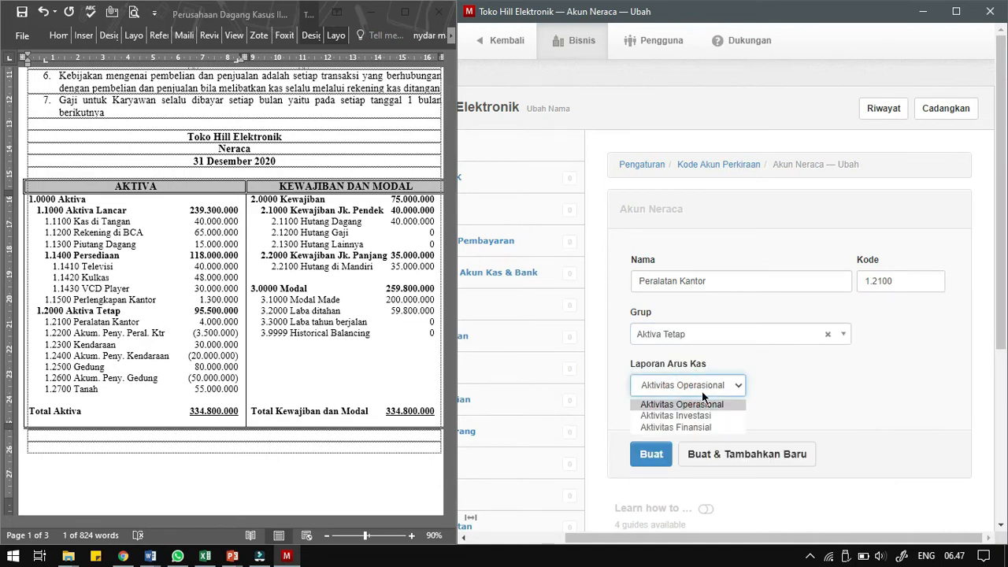
left_click(707, 418)
left_click(733, 460)
Copy Akum. Peny. Peral. Ktr into the new account's name and change its ending to read Akum. Peny. Peralalatan Kantor
left_click(127, 326)
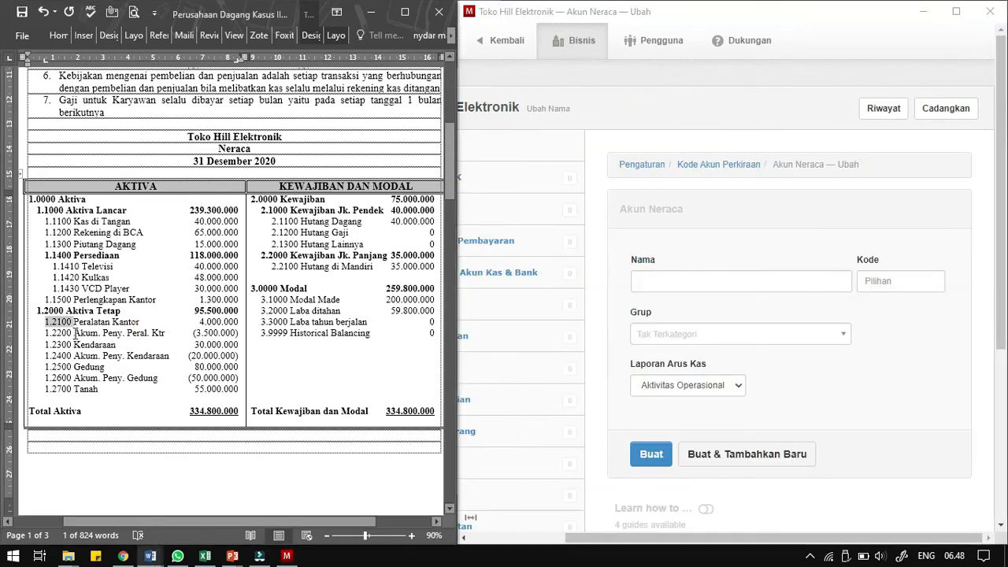
left_click_drag(74, 333, 165, 333)
key("ctrl+c")
left_click(715, 301)
key("ctrl+v")
key("BackSpace")
key("BackSpace")
key("BackSpace")
key("BackSpace")
key("BackSpace")
type("alatan Kantor")
Create the office equipment depreciation account with code 1.2200, group Aktiva Tetap and cash flow category Aktivitas Investasi, continuing to another new account
left_click(68, 354)
left_click_drag(39, 333, 61, 333)
key("ctrl+c")
left_click(886, 287)
key("ctrl+v")
left_click_drag(885, 282, 841, 281)
key("BackSpace")
left_click(693, 335)
left_click(708, 395)
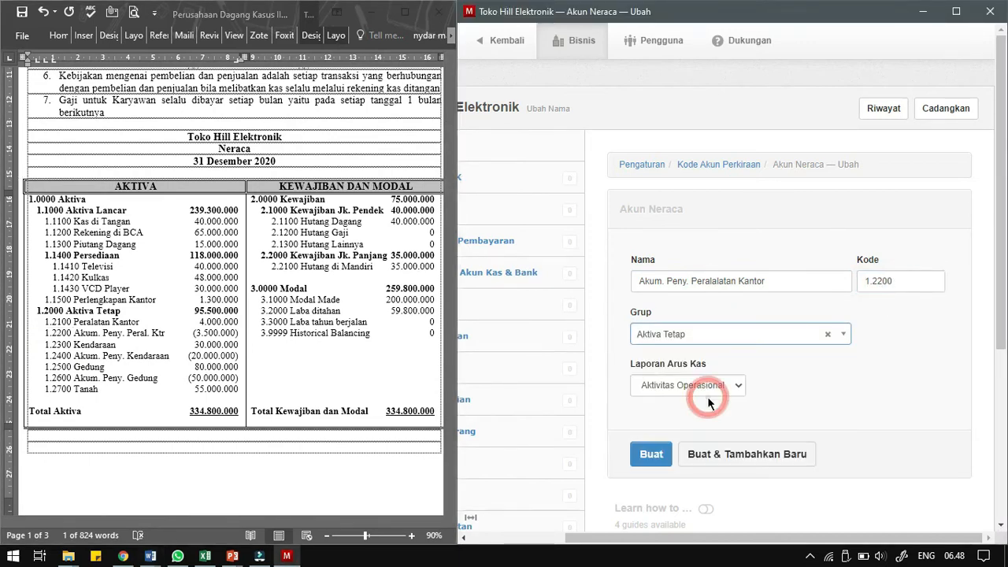
left_click(705, 386)
left_click(697, 414)
left_click(716, 453)
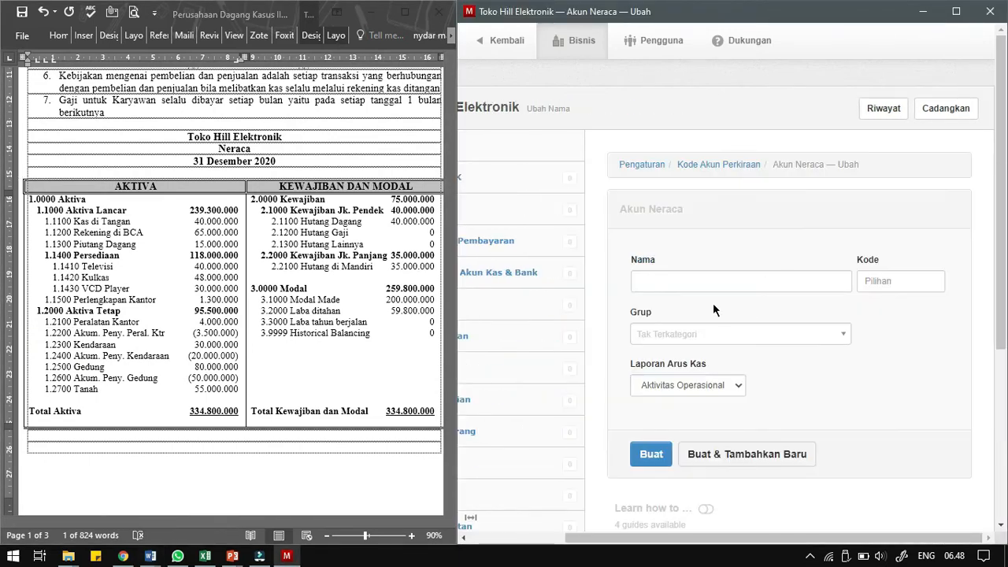
Name the blank Neraca account Kendaraan, copied from the case document's Aktiva Tetap items
left_click(75, 344)
left_click_drag(74, 344, 115, 344)
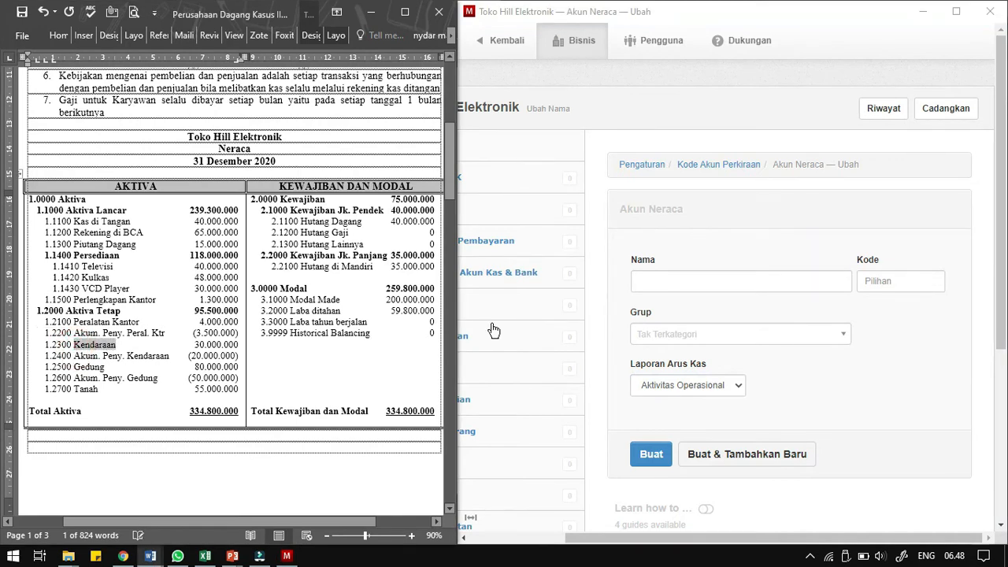
key("ctrl+c")
left_click(704, 280)
key("ctrl+v")
Give the Kendaraan account the code 1.2300 and the Aktiva Tetap group, and create it with another blank account following
left_click(259, 366)
left_click(48, 344)
key("ctrl+c")
left_click(905, 281)
key("ctrl+v")
left_click(741, 335)
left_click(663, 395)
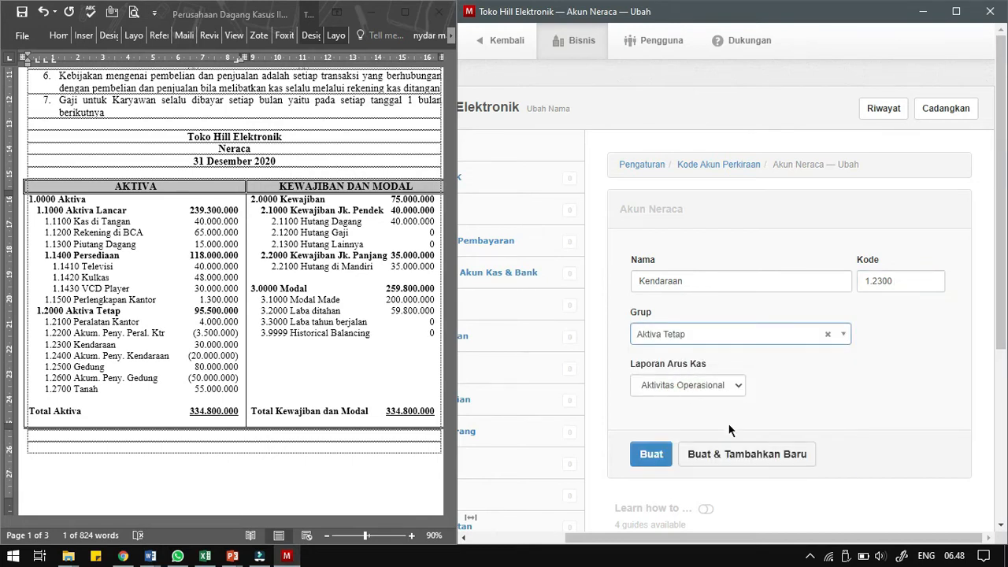
left_click(723, 463)
Name the blank Neraca account Akum. Peny. Kendaraan, copied from the case document
left_click(122, 358)
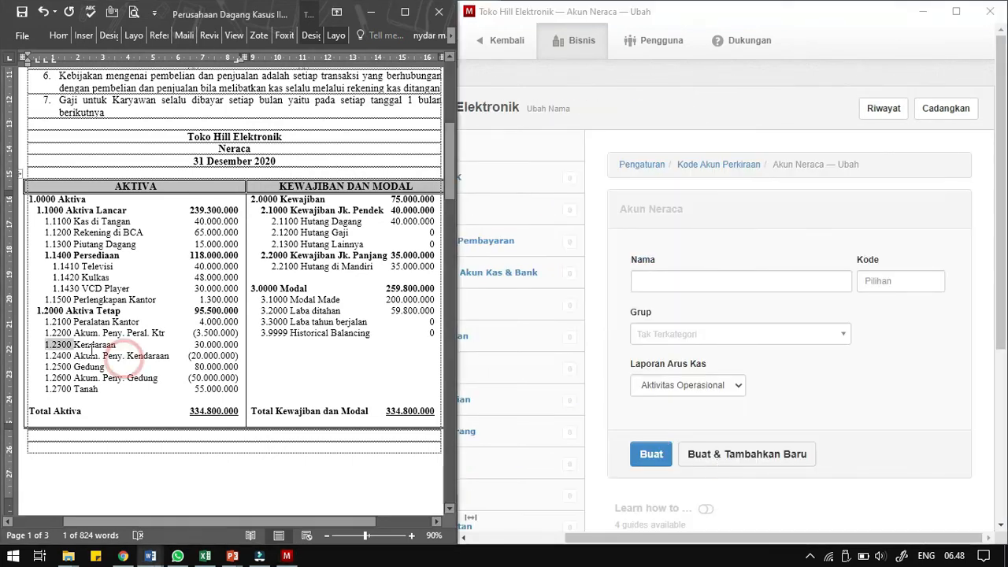
left_click_drag(74, 356, 169, 356)
key("ctrl+c")
left_click(701, 281)
key("ctrl+v")
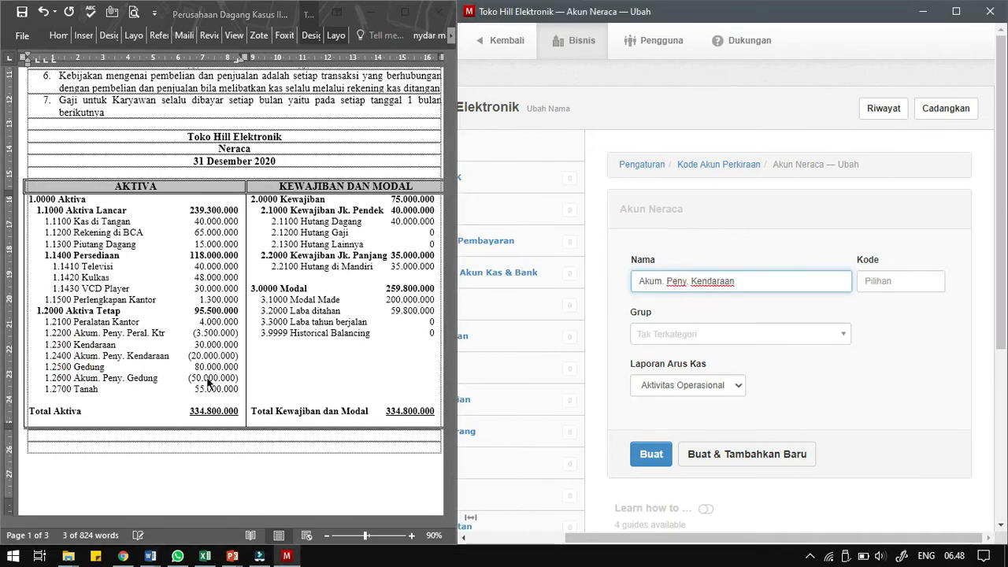
Create the Akum. Peny. Kendaraan account with code 1.2400 in the Aktiva Tetap group, continuing to another new account
double_click(56, 356)
key("ctrl+c")
left_click(922, 280)
key("ctrl+v")
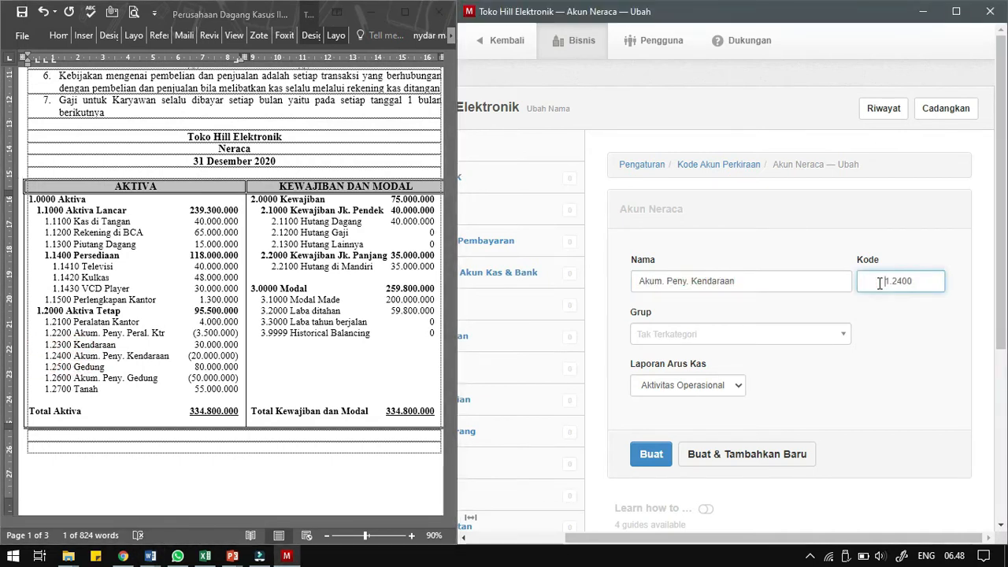
left_click(807, 336)
left_click(677, 397)
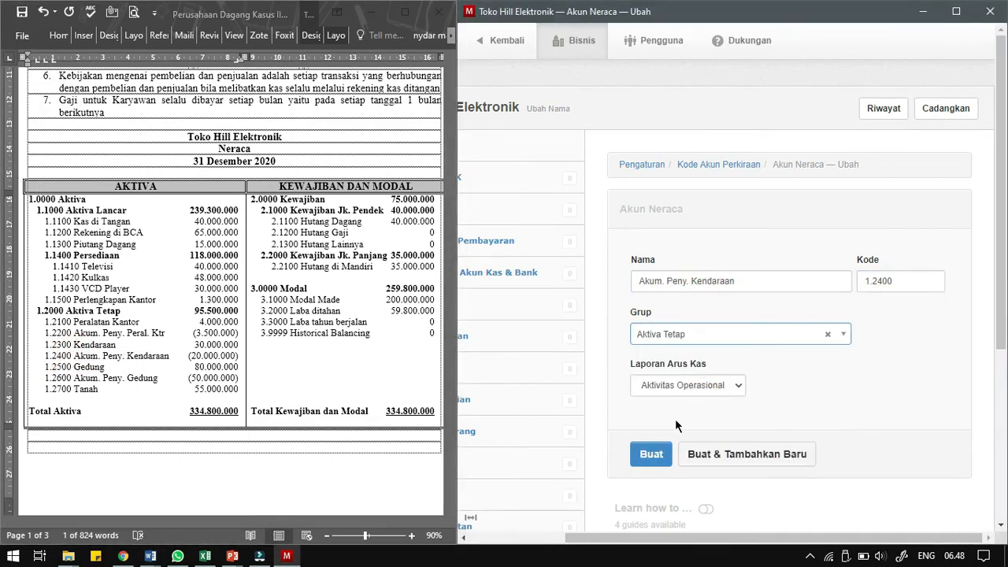
left_click(729, 457)
Name the blank Neraca account Gedung, copied from the case document's Aktiva Tetap items
key("alt+Tab")
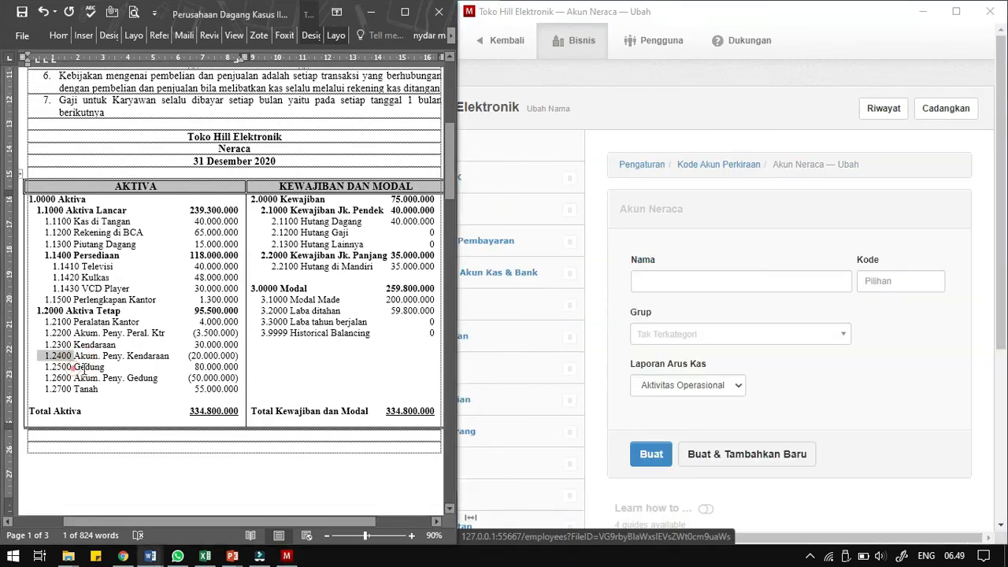
double_click(100, 368)
key("ctrl+c")
key("alt+Tab")
key("ctrl+v")
Give the Gedung account the code 1.2500 and the Aktiva Tetap group, and create it with another blank account following
key("alt+Tab")
left_click(41, 368)
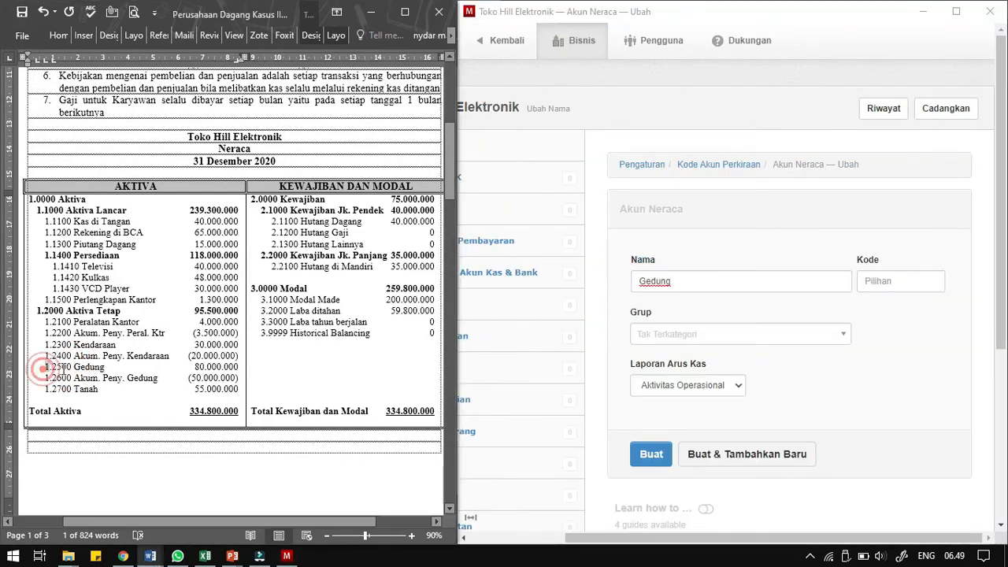
left_click(900, 281)
type("1.2500")
left_click(698, 337)
left_click(701, 396)
left_click(720, 453)
Name the blank Neraca account Akum. Peny. Gedung, copied from the case document
double_click(59, 367)
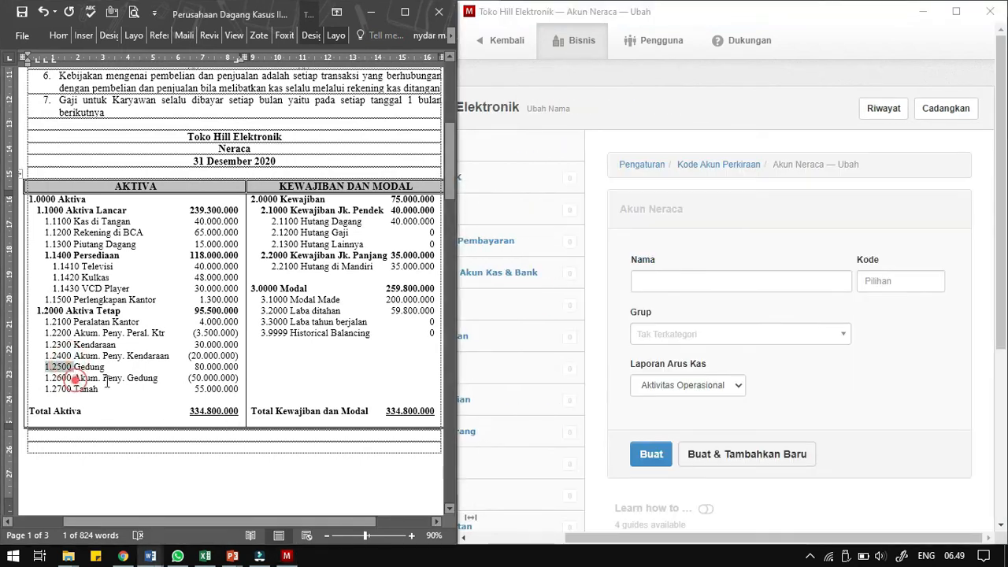
left_click_drag(75, 379, 157, 379)
key("ctrl+c")
left_click(717, 281)
key("ctrl+v")
Create the Akum. Peny. Gedung account with code 1.2600 in the Aktiva Tetap group, continuing to another new account
key("alt+Tab")
double_click(59, 378)
key("ctrl+c")
left_click(900, 281)
key("ctrl+v")
left_click(756, 334)
left_click(709, 394)
left_click(724, 454)
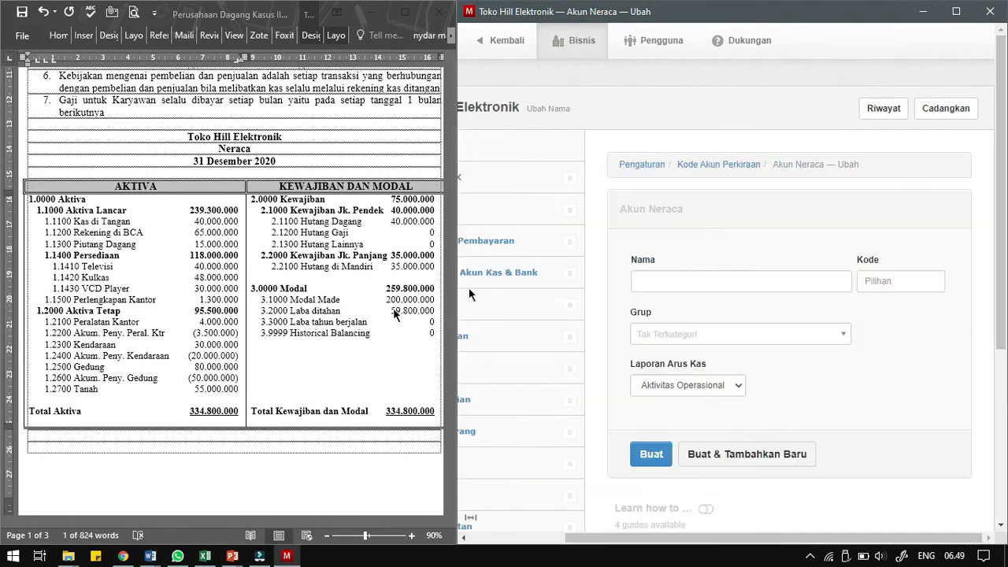
Name the blank Neraca account Tanah, copied from the case document's last Aktiva Tetap item
key("alt+Tab")
double_click(86, 389)
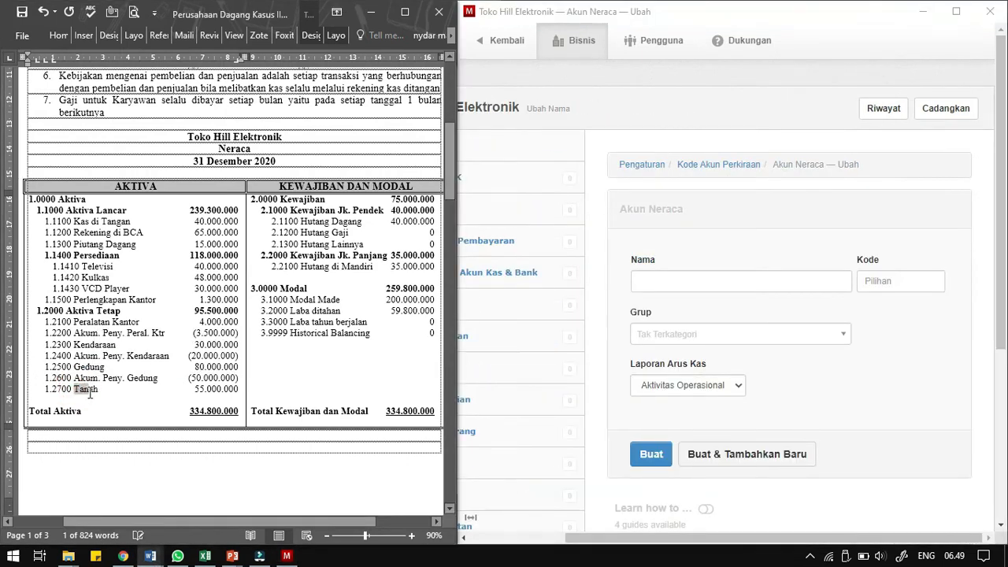
key("ctrl+c")
left_click(726, 283)
key("ctrl+v")
Give the Tanah account the code 1.2700 and the Aktiva Tetap group, and create it
key("alt+Tab")
double_click(60, 389)
key("ctrl+c")
key("alt+Tab")
left_click(873, 280)
key("ctrl+v")
left_click(731, 334)
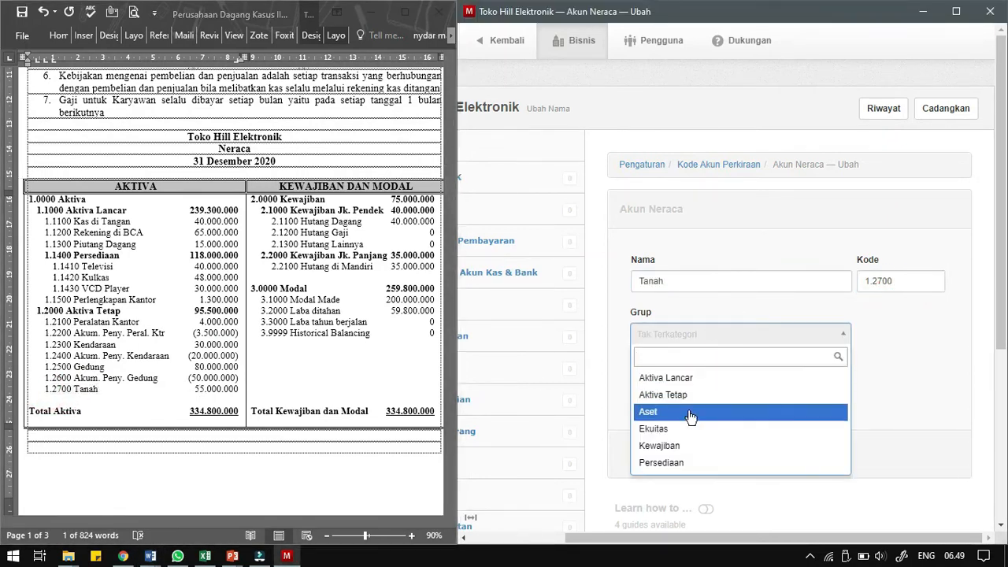
left_click(683, 396)
left_click(665, 453)
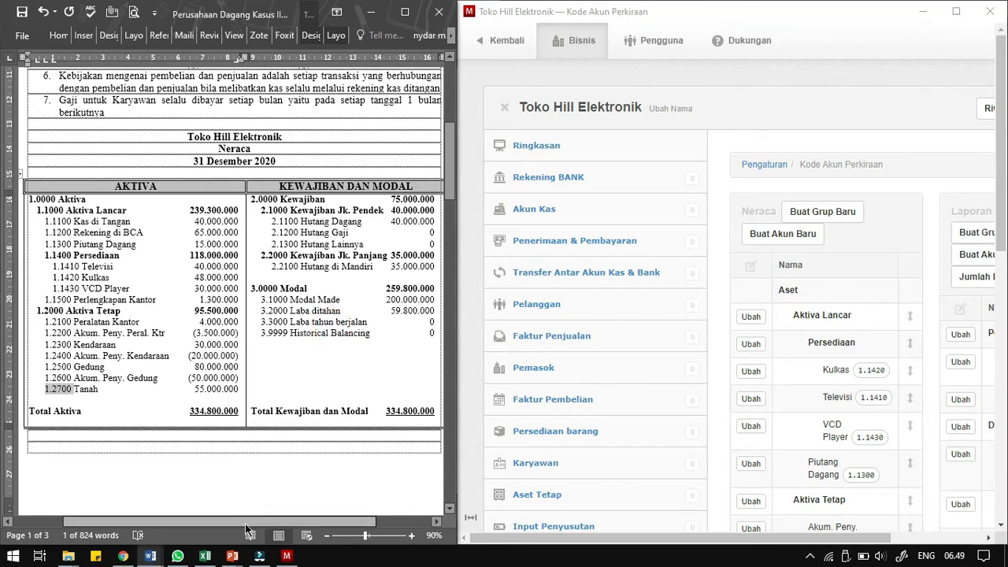
Start a new Neraca group and name it Kewajiban Jk. Pendek, copied from the case document's liabilities side
left_click_drag(245, 524, 289, 528)
left_click_drag(720, 536, 911, 526)
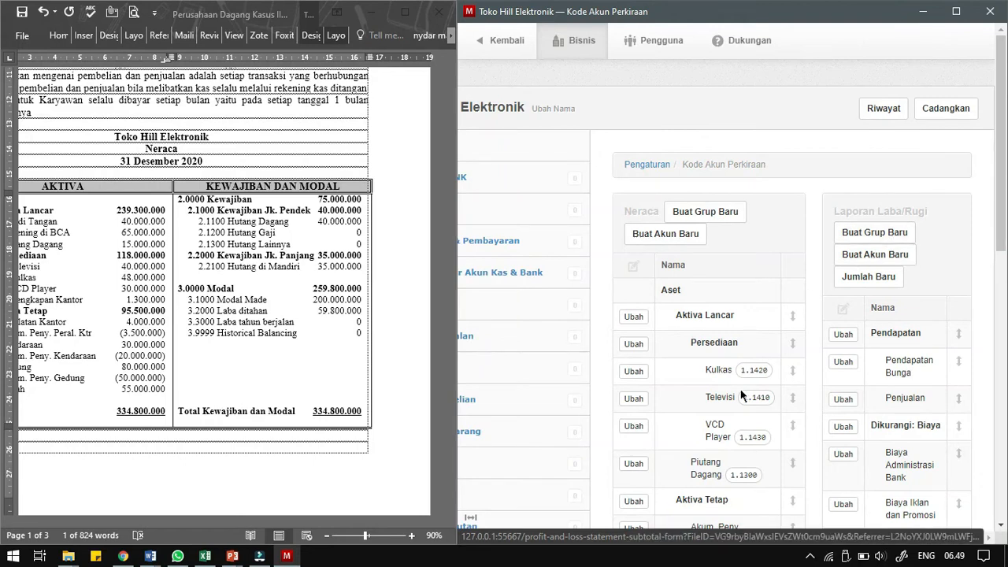
scroll(819, 268, "down", 1)
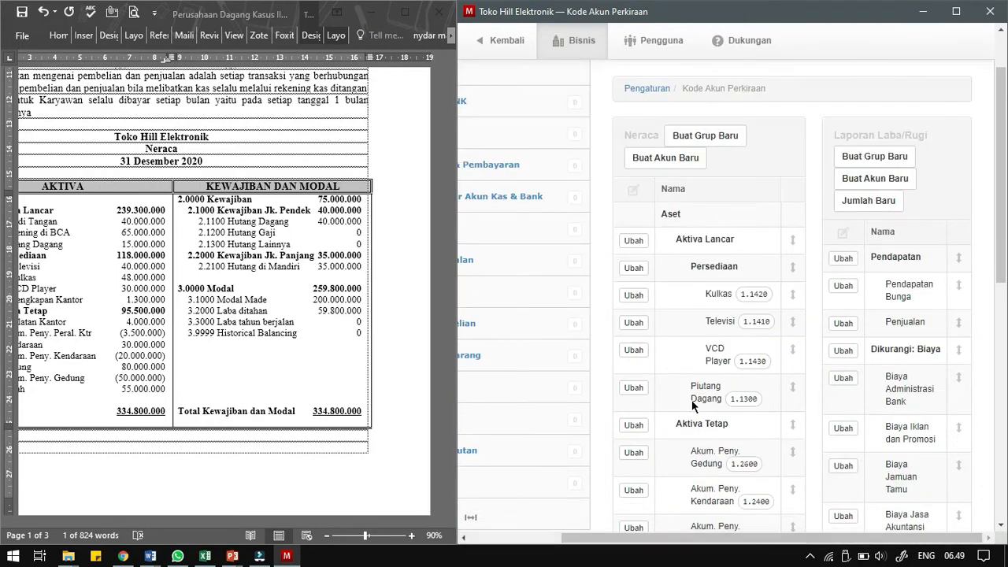
scroll(724, 144, "down", 2)
scroll(724, 144, "up", 2)
left_click(721, 135)
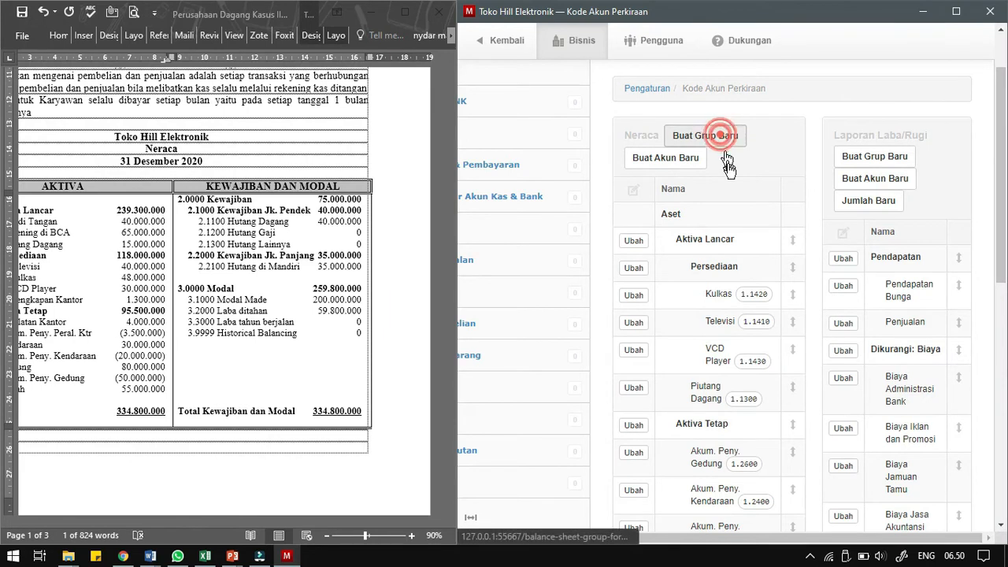
left_click(785, 284)
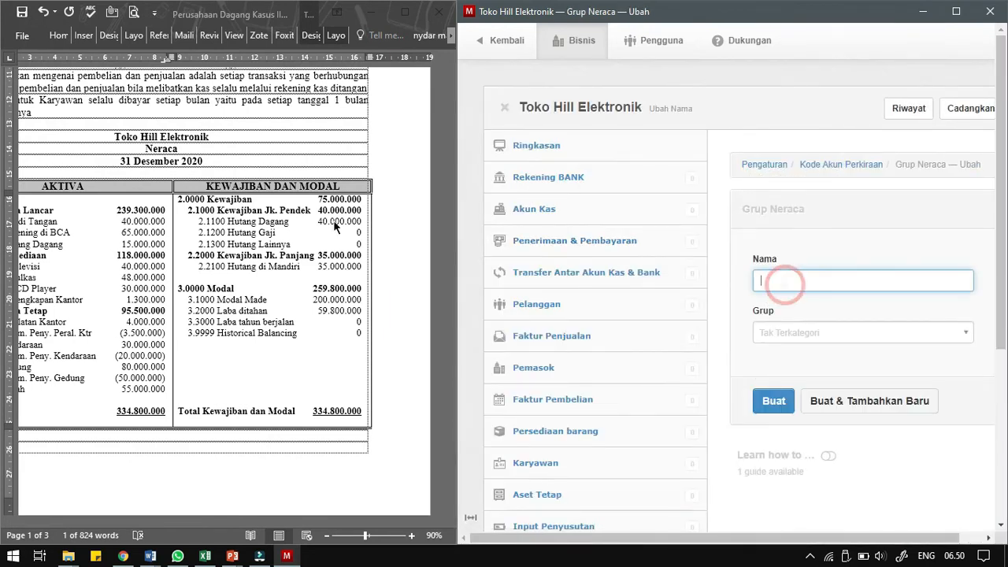
left_click(221, 212)
left_click_drag(218, 211, 311, 211)
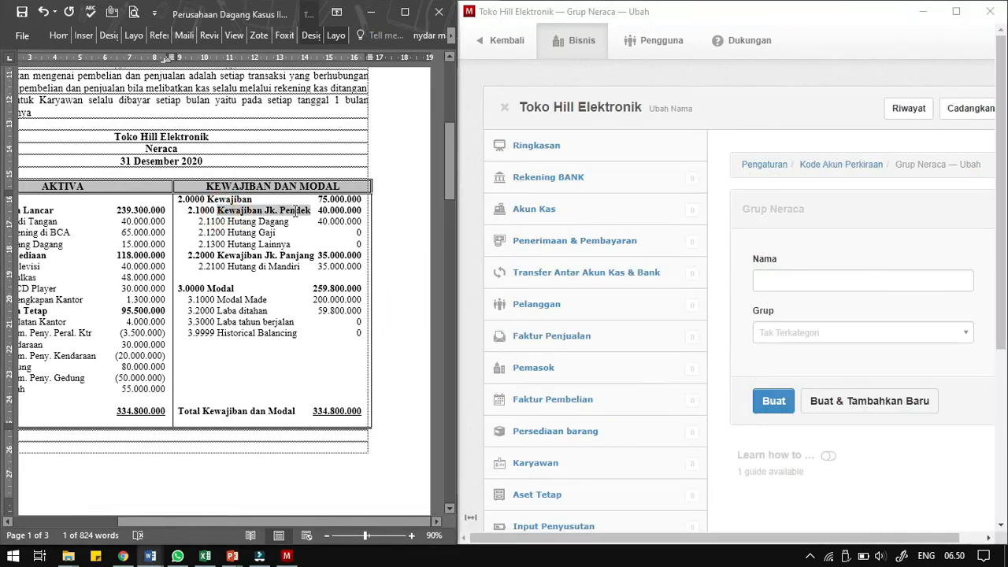
left_click(811, 282)
key("ctrl+v")
Correct the group name to Kewajiban Jangka Pendek and create it under Kewajiban, continuing to another new group
left_click(814, 334)
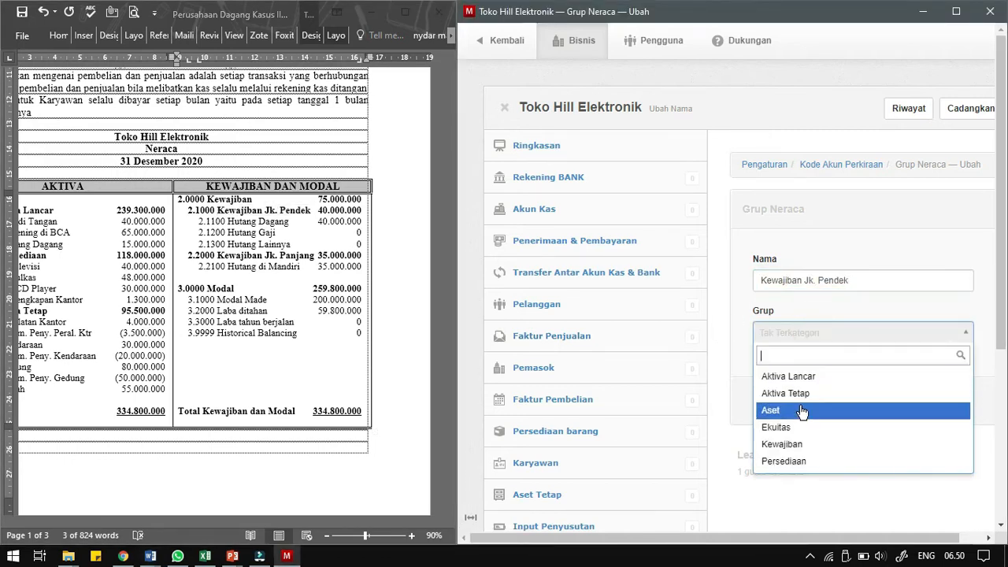
left_click(793, 444)
left_click(815, 282)
key("BackSpace")
key("BackSpace")
type("angka")
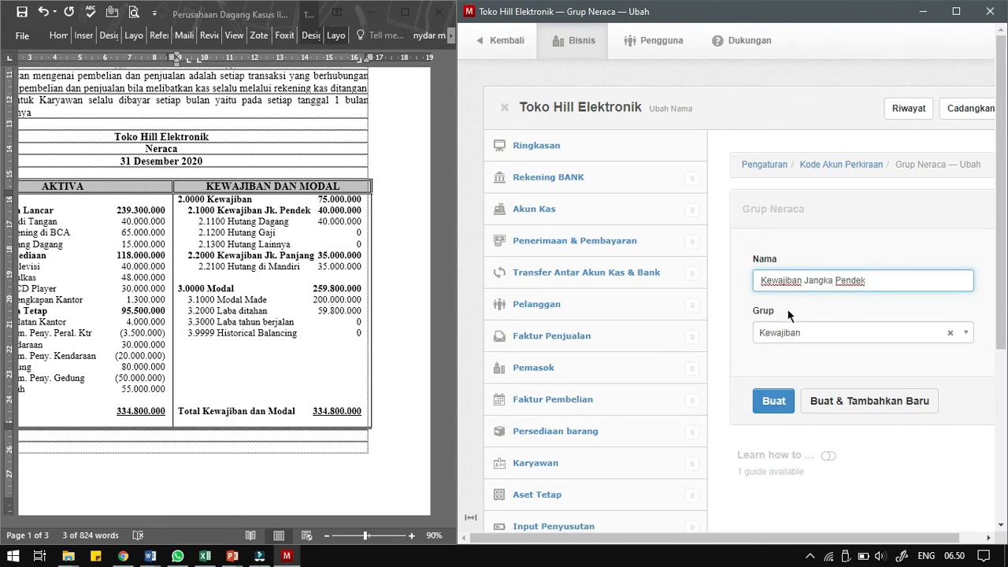
left_click(830, 408)
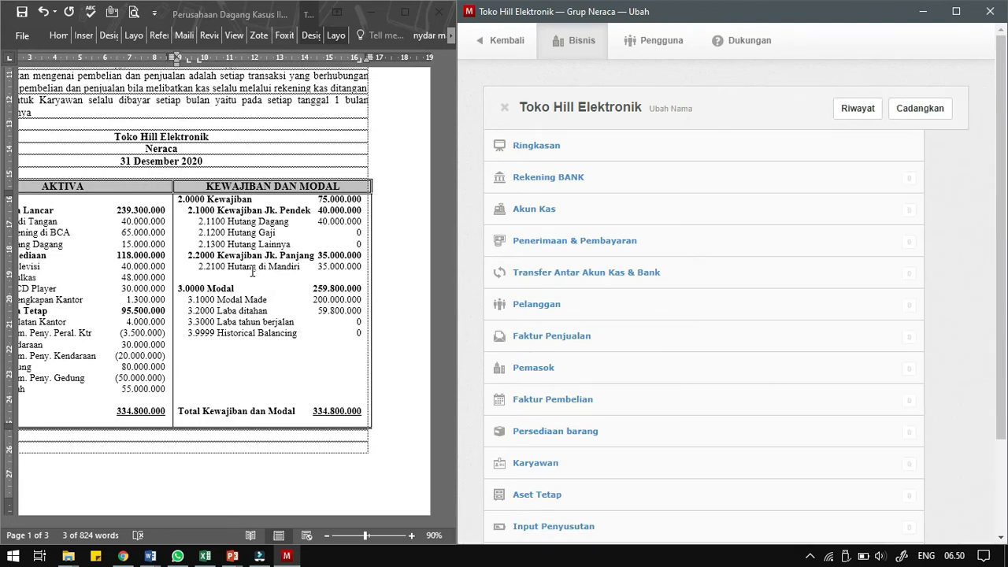
Name the blank Neraca group Kewajiban Jangka Panjang, copying it from the case document and spelling out the abbreviation Jk
left_click_drag(311, 210, 216, 210)
left_click_drag(216, 255, 289, 255)
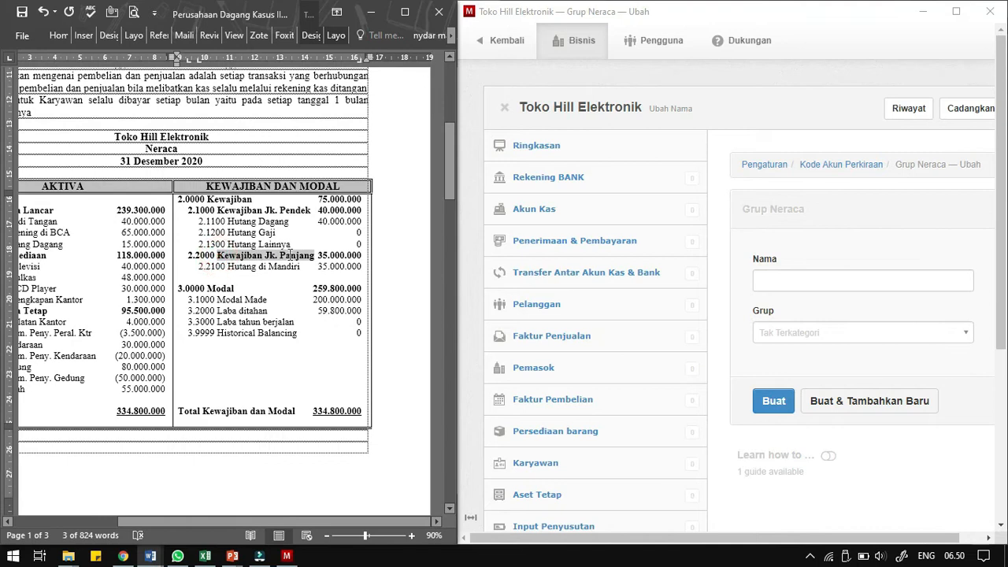
left_click(819, 280)
key("ctrl+v")
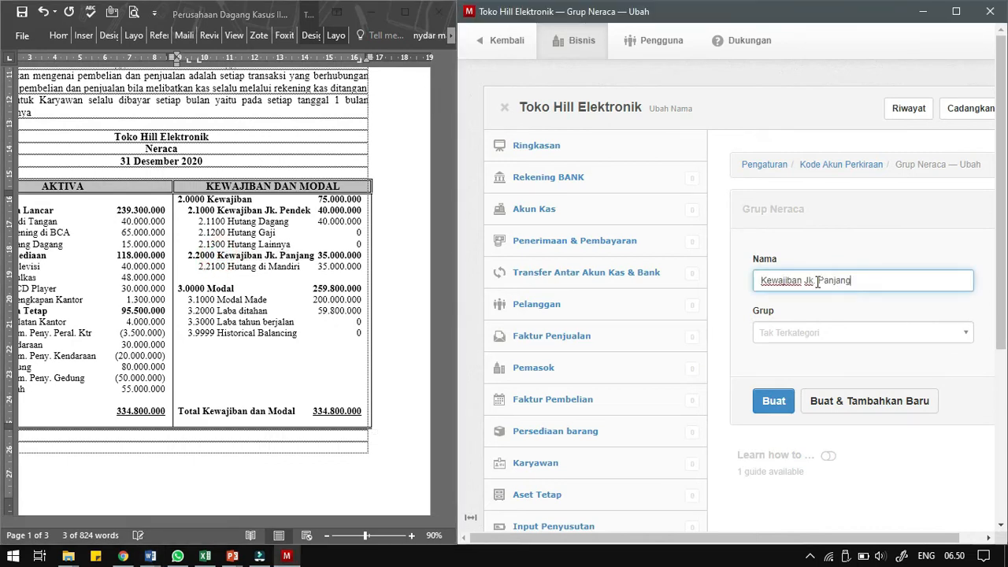
key("BackSpace")
key("BackSpace")
type("angka")
Place the Kewajiban Jangka Panjang group under Kewajiban and create it
left_click(844, 330)
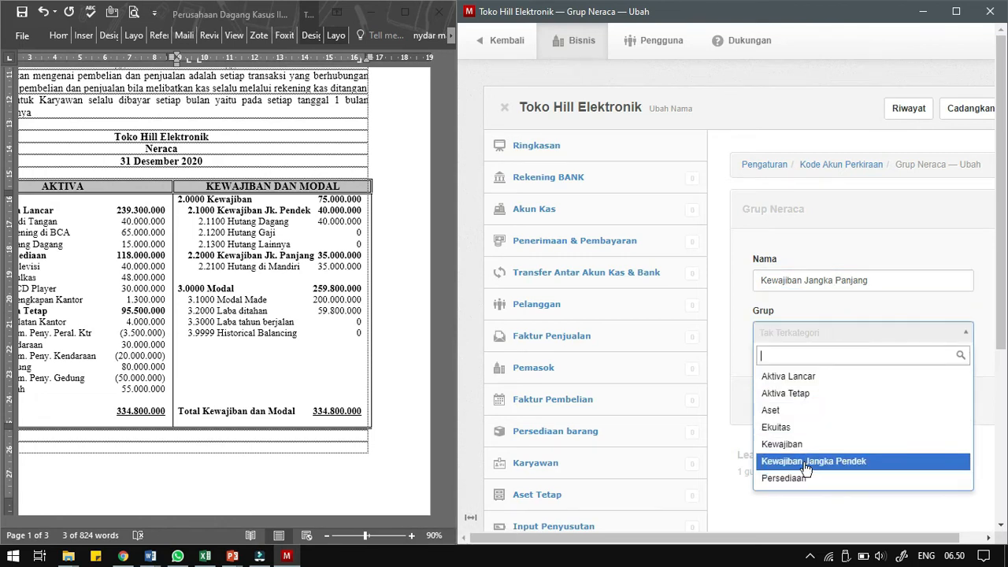
left_click(793, 445)
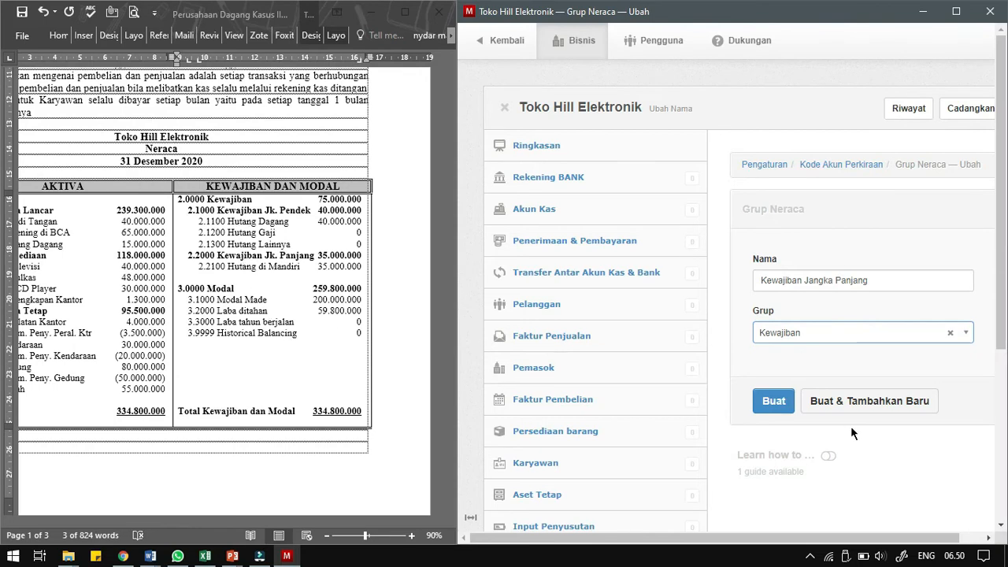
left_click(774, 403)
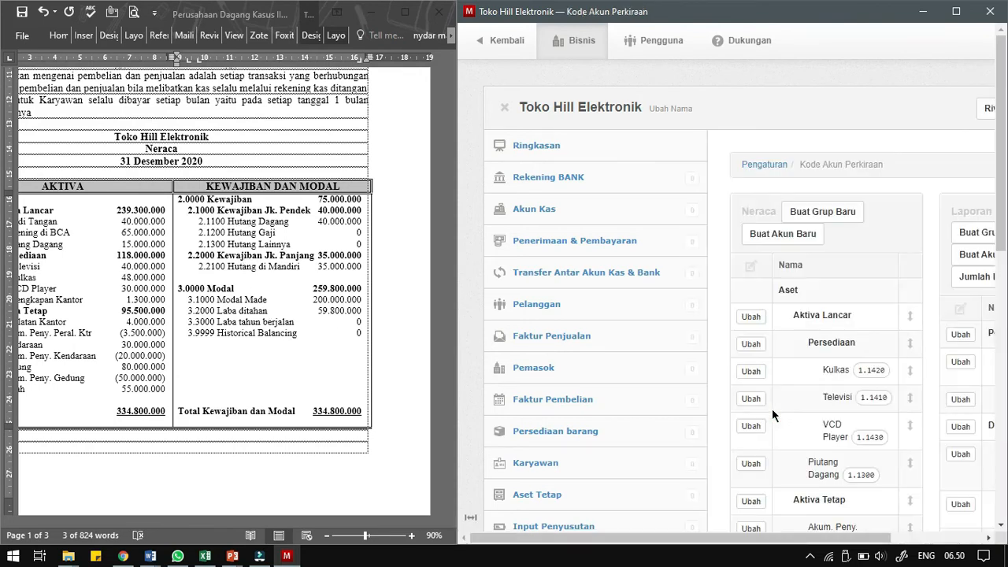
Start a new Neraca account and name it Hutang Dagang, copied from the case document
left_click(783, 233)
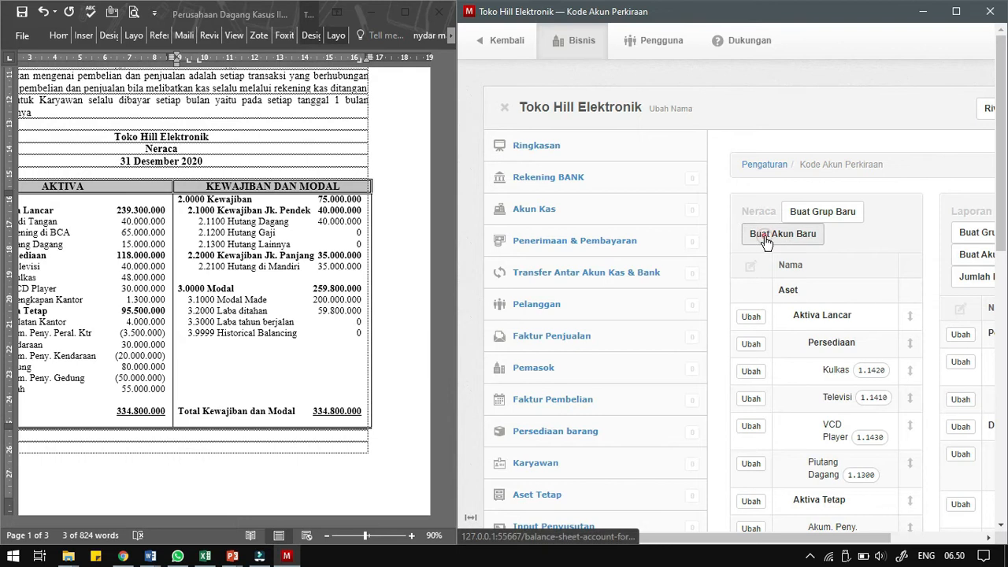
left_click_drag(714, 537, 810, 538)
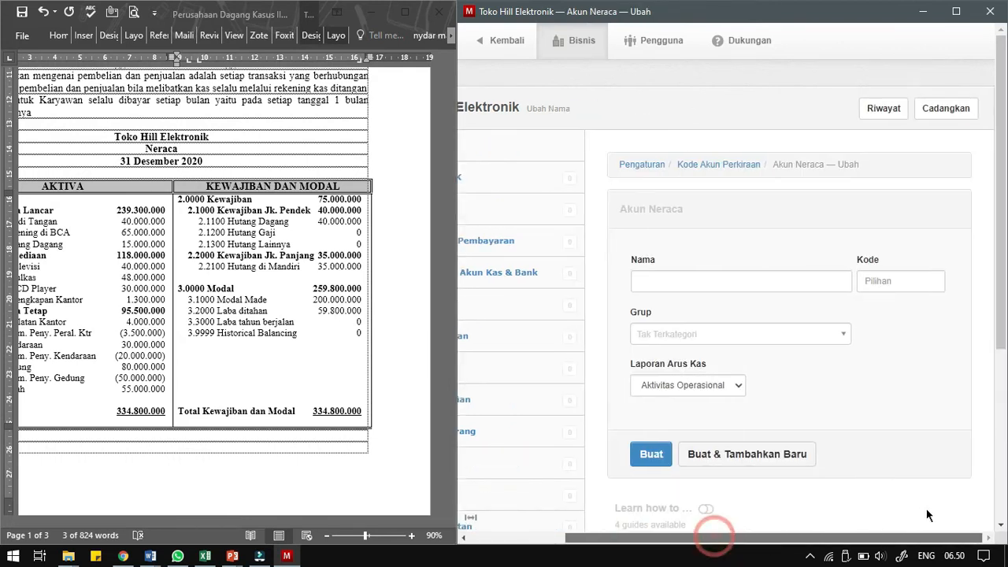
left_click(229, 225)
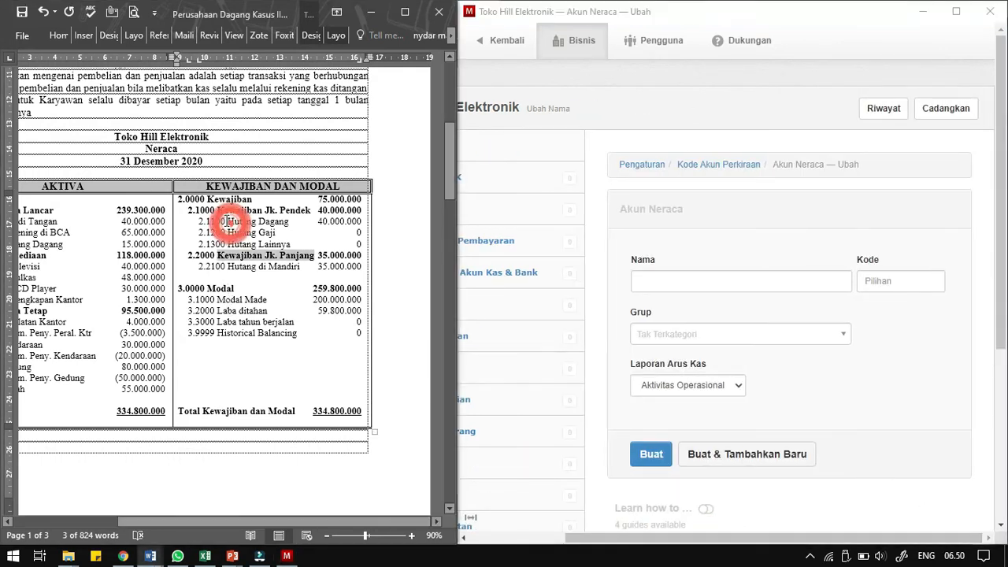
left_click_drag(227, 222, 282, 227)
key("ctrl+c")
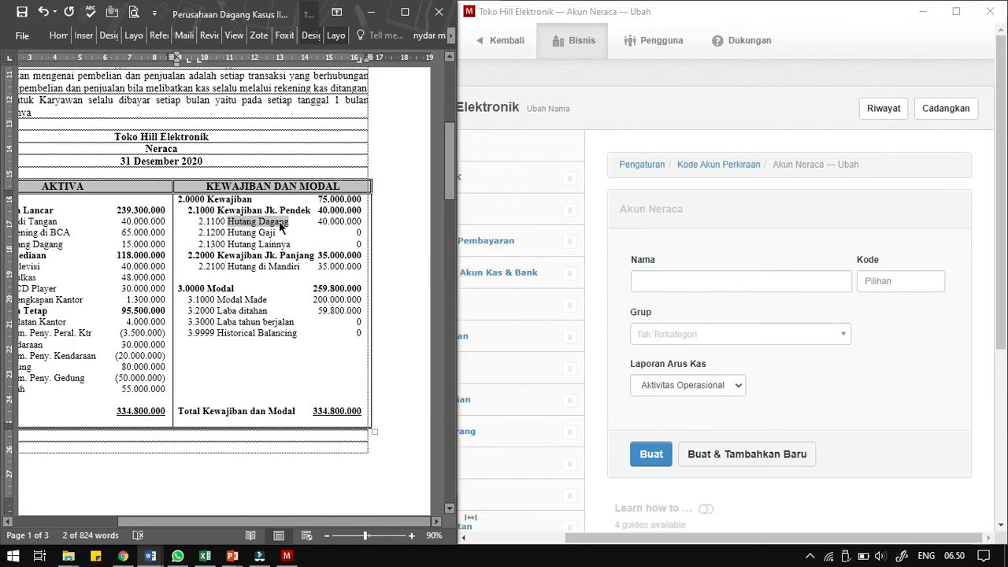
left_click(652, 282)
key("ctrl+v")
Create the Hutang Dagang account with code 2.1100 in the Kewajiban Jangka Pendek group, continuing to another new account
left_click_drag(197, 221, 226, 222)
key("ctrl+c")
left_click(874, 281)
key("ctrl+v")
left_click(734, 333)
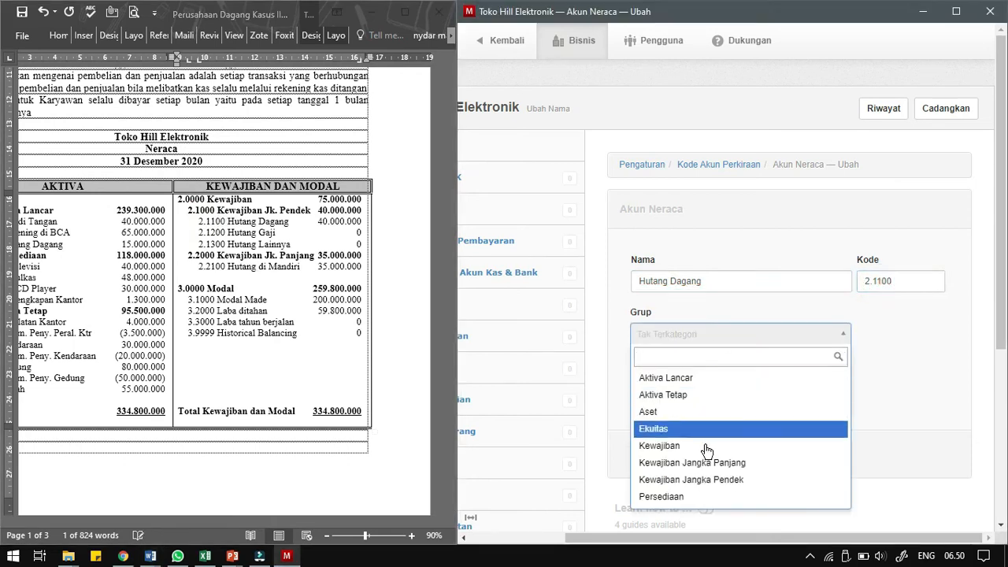
left_click(716, 477)
left_click(724, 463)
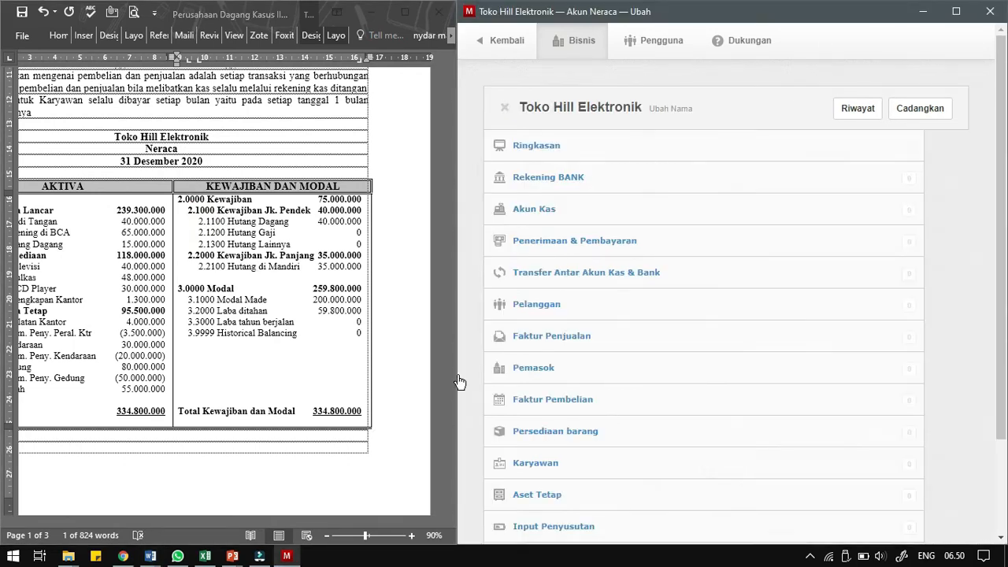
Name the blank Neraca account Hutang Gaji, copied from the case document
left_click(212, 265)
left_click_drag(227, 233, 277, 233)
key("ctrl+c")
left_click(673, 281)
key("ctrl+v")
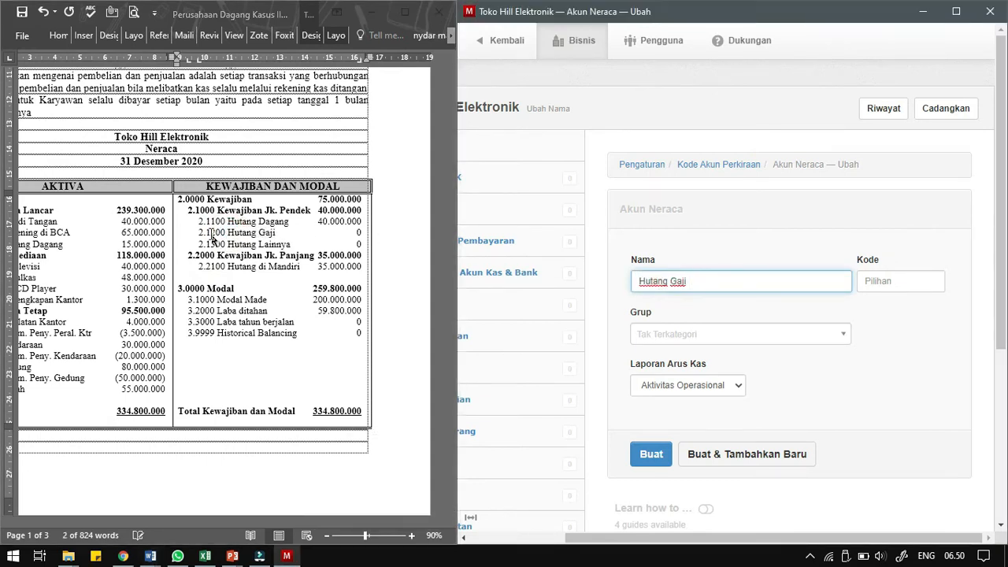
Create the Hutang Gaji account with code 2.1200 in the Kewajiban Jangka Pendek group, continuing to another new account
left_click_drag(198, 232, 226, 233)
key("ctrl+c")
left_click(860, 282)
key("ctrl+v")
left_click(752, 334)
left_click(726, 482)
left_click(717, 458)
Name the blank Neraca account Hutang Lainnya, copied from the case document
left_click(225, 236)
left_click_drag(228, 245, 290, 244)
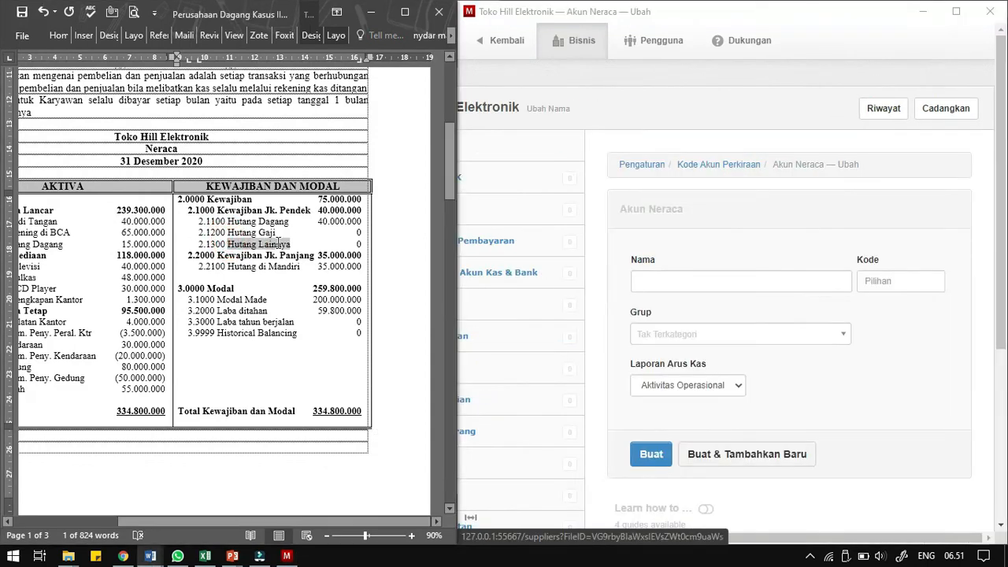
key("ctrl+c")
left_click(734, 277)
key("ctrl+v")
Create the Hutang Lainnya account with code 2.1300 in the Kewajiban Jangka Pendek group, continuing to another new account
left_click(197, 244)
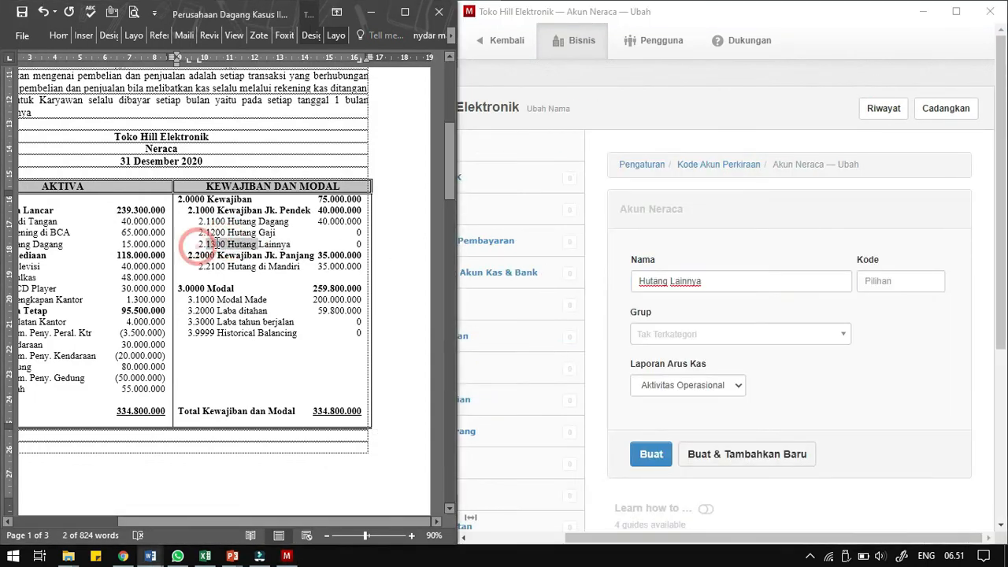
left_click_drag(198, 245, 225, 244)
key("ctrl+c")
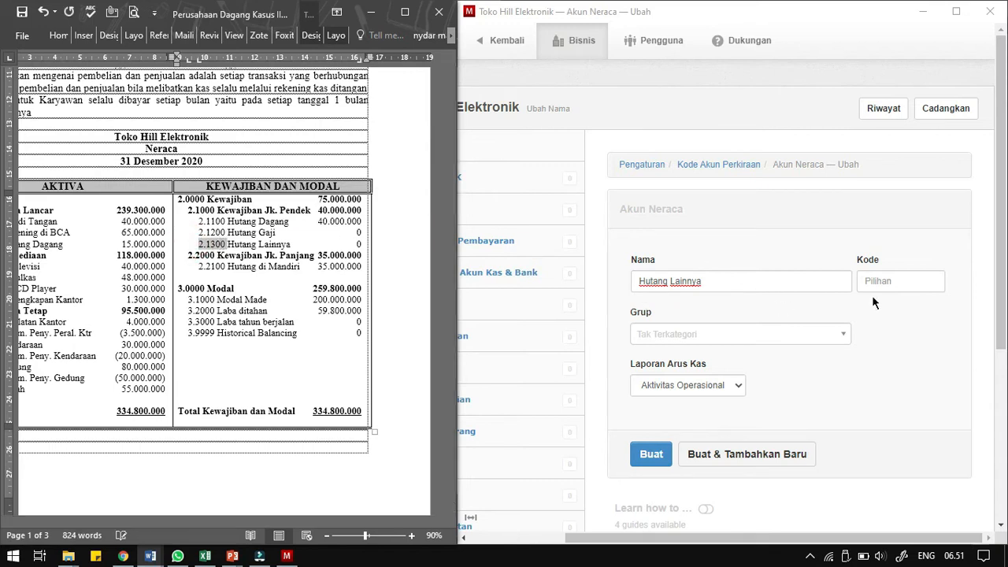
left_click(900, 281)
key("ctrl+v")
left_click(756, 336)
left_click(719, 477)
left_click(711, 455)
Name the blank Neraca account Hutang di Mandiri, copied from the case document
left_click(226, 267)
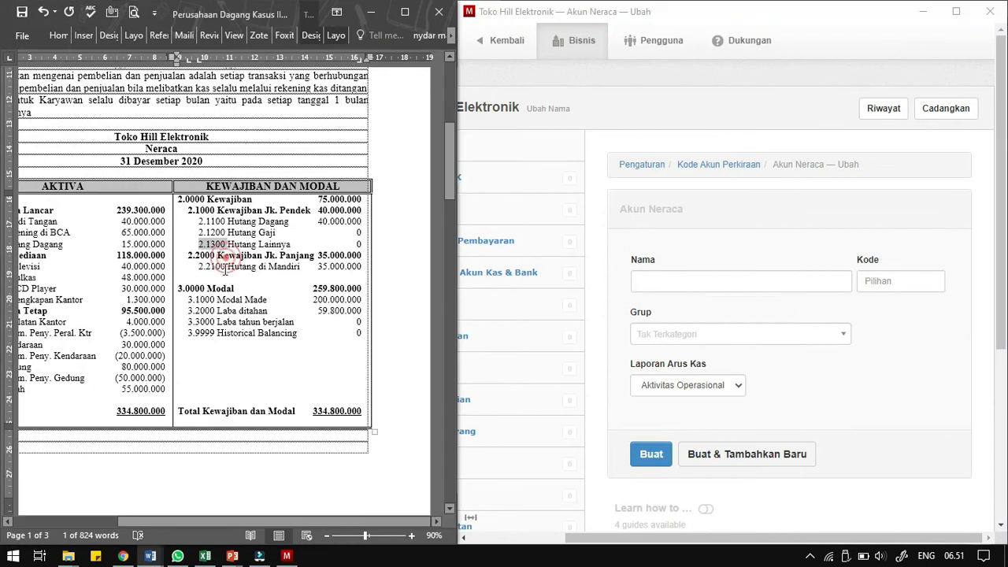
left_click_drag(227, 266, 291, 268)
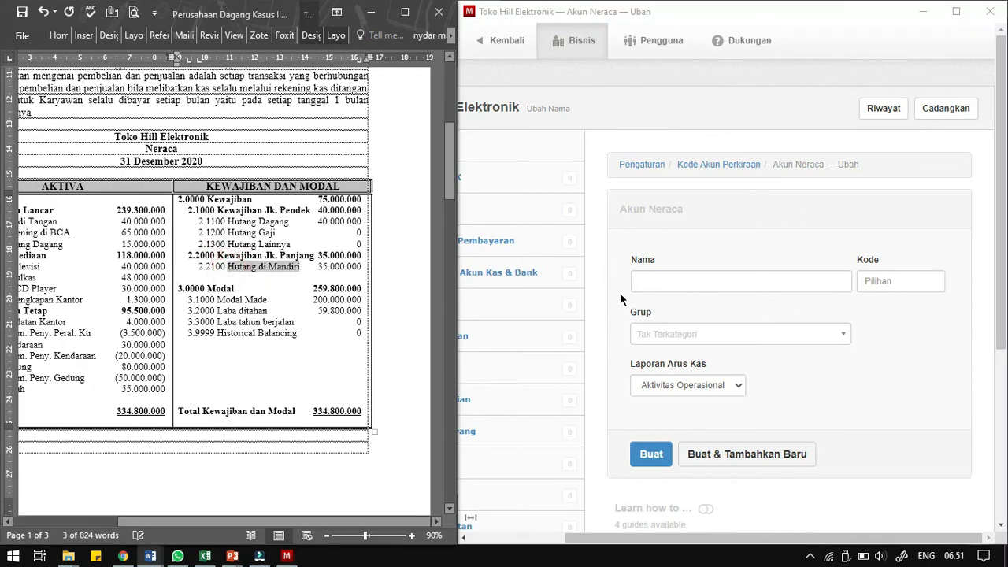
left_click(708, 290)
key("ctrl+v")
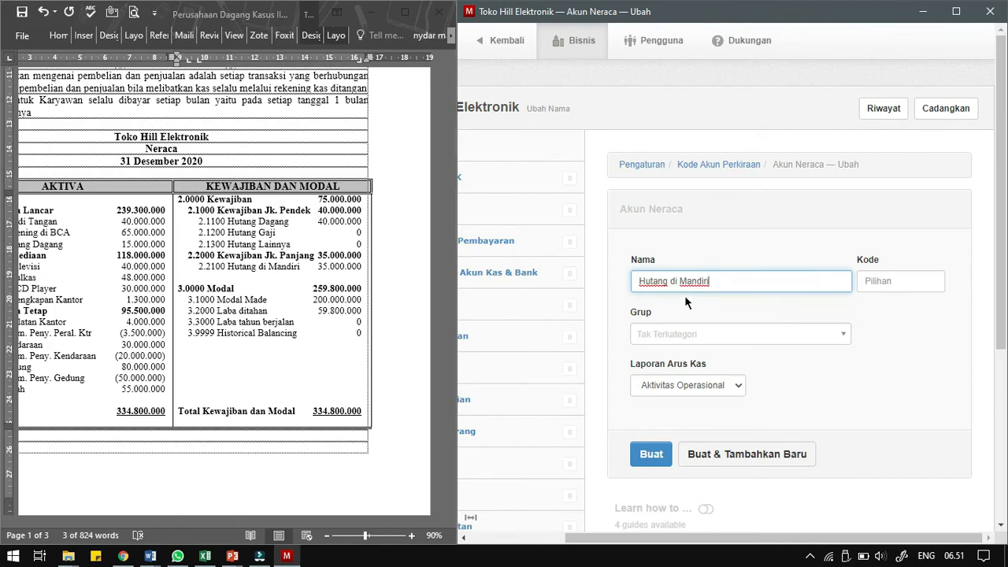
Create the Hutang di Mandiri account with code 2.2100 in the Kewajiban Jangka Panjang group, continuing to another new account
left_click(227, 266)
left_click_drag(227, 266, 202, 266)
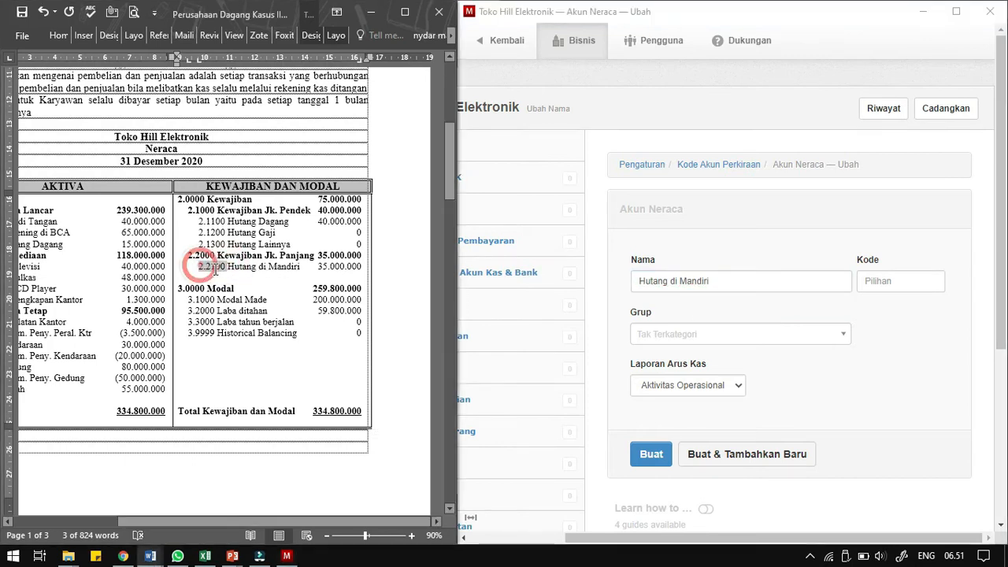
left_click(927, 276)
key("ctrl+v")
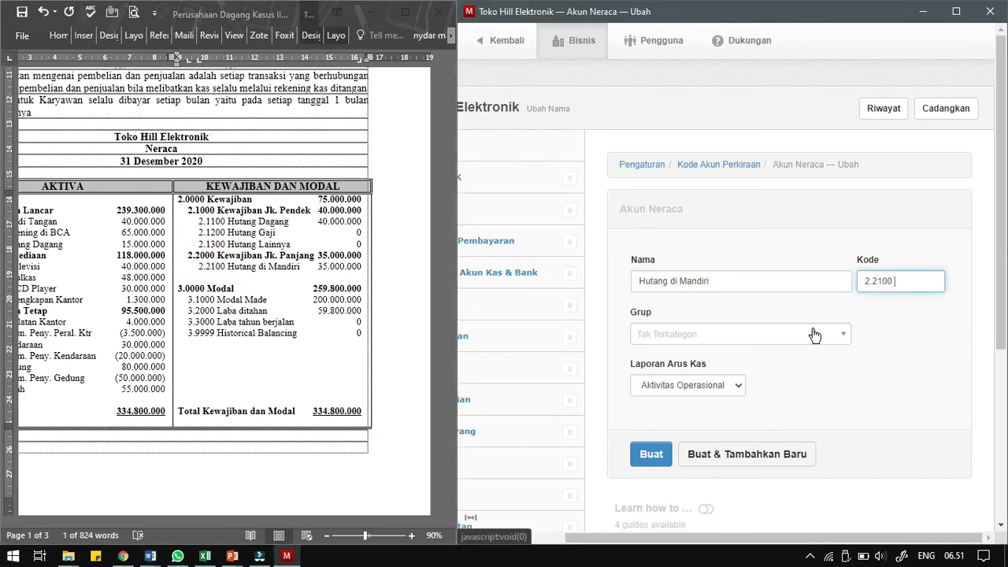
left_click(788, 340)
left_click(713, 467)
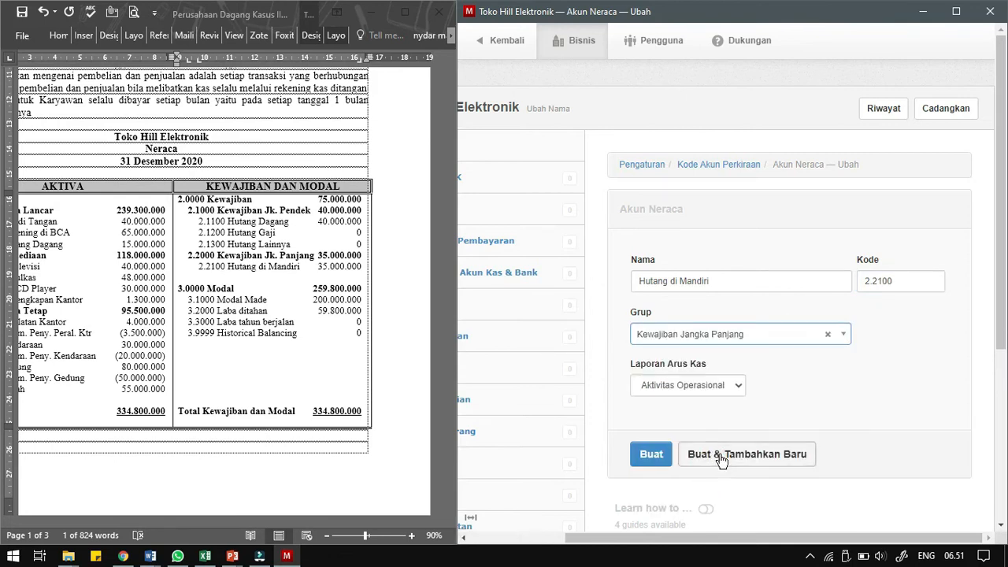
left_click(720, 460)
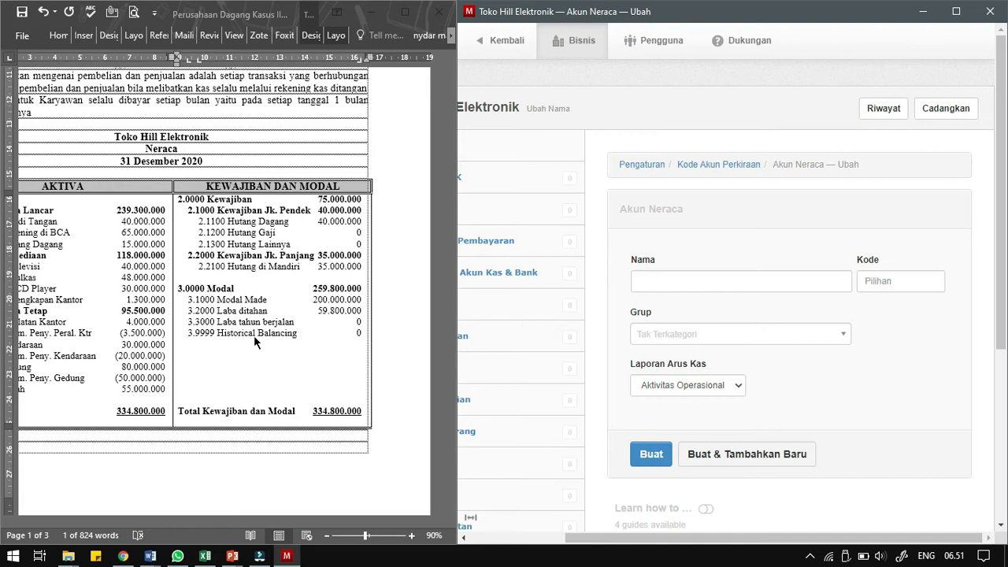
Name the blank Neraca account after the owner's capital, copied from the first item under Modal in the case document
double_click(211, 266)
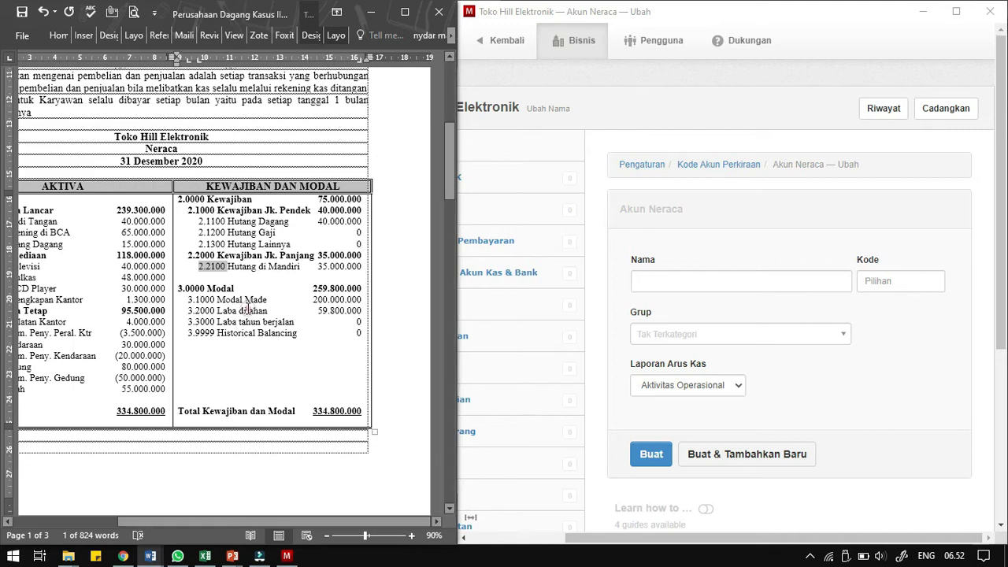
left_click(248, 311)
double_click(221, 300)
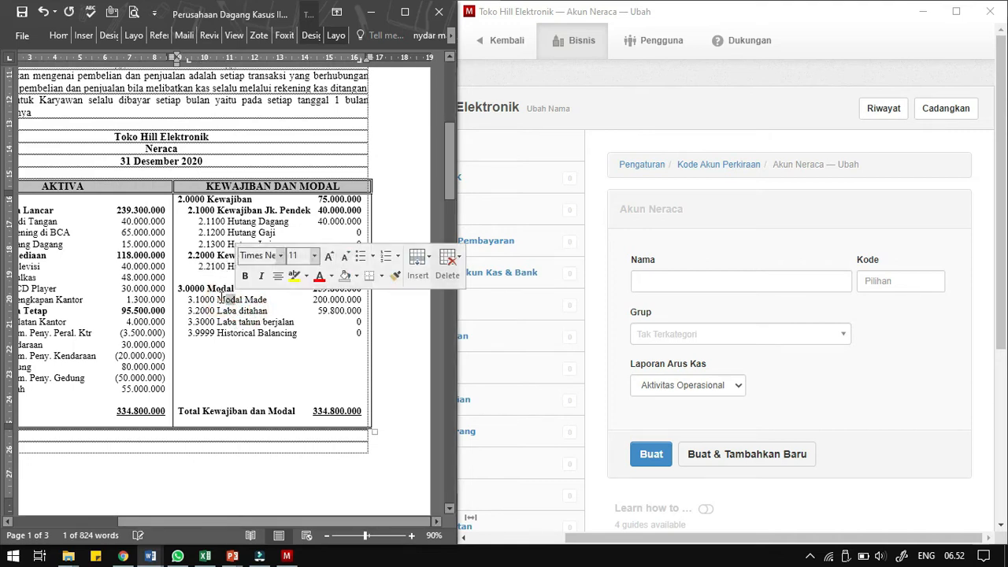
left_click_drag(251, 296, 263, 307)
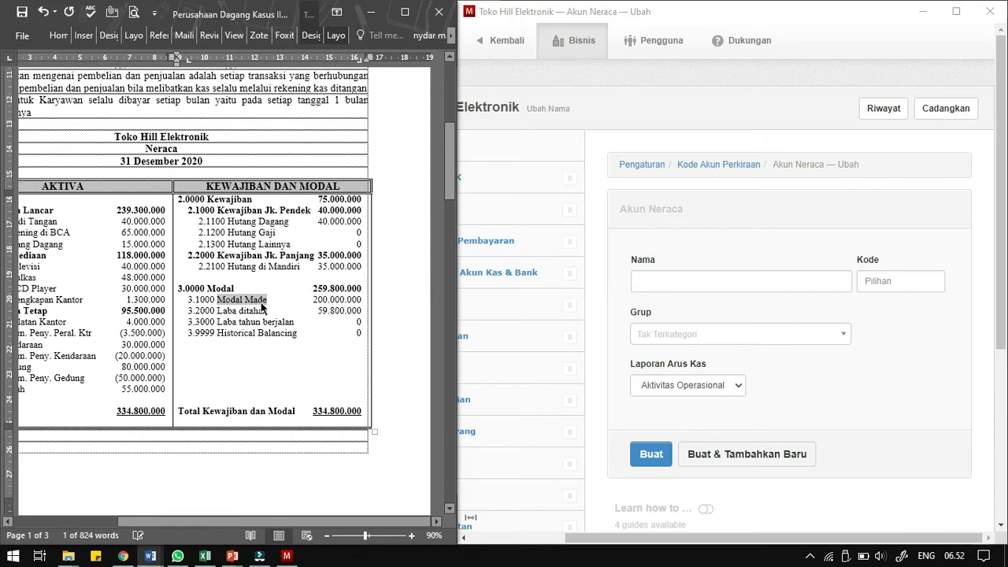
left_click(675, 284)
key("ctrl+v")
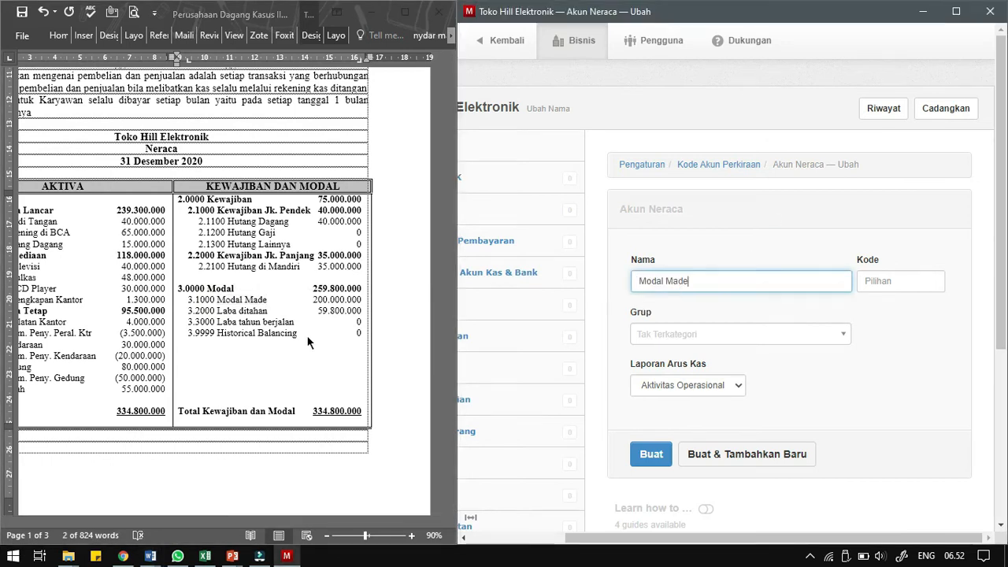
Create the owner's capital account with code 3.1000, copied from the case document, in the Ekuitas group
left_click(229, 313)
left_click_drag(185, 302, 203, 301)
key("ctrl+c")
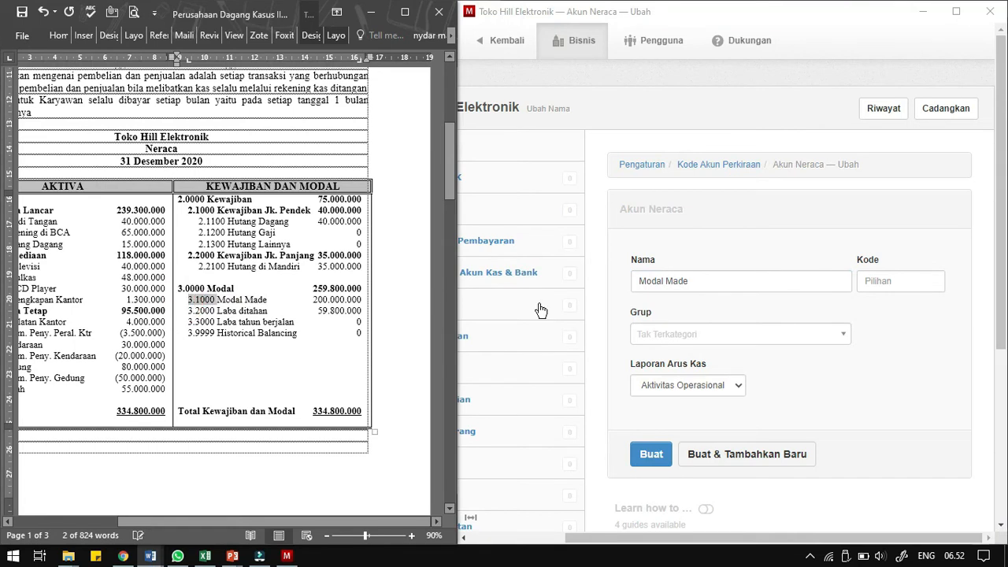
left_click(873, 281)
key("ctrl+v")
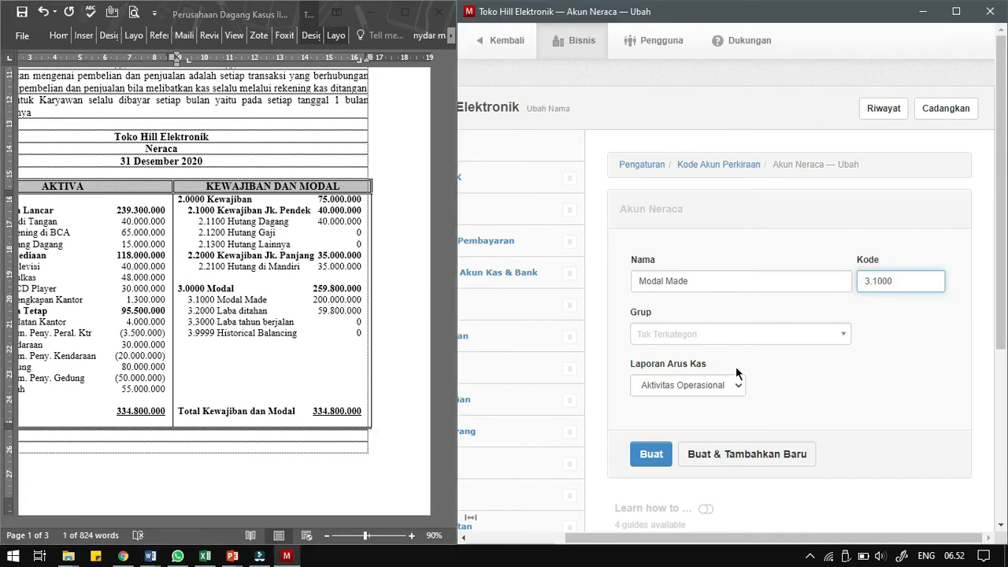
left_click(693, 339)
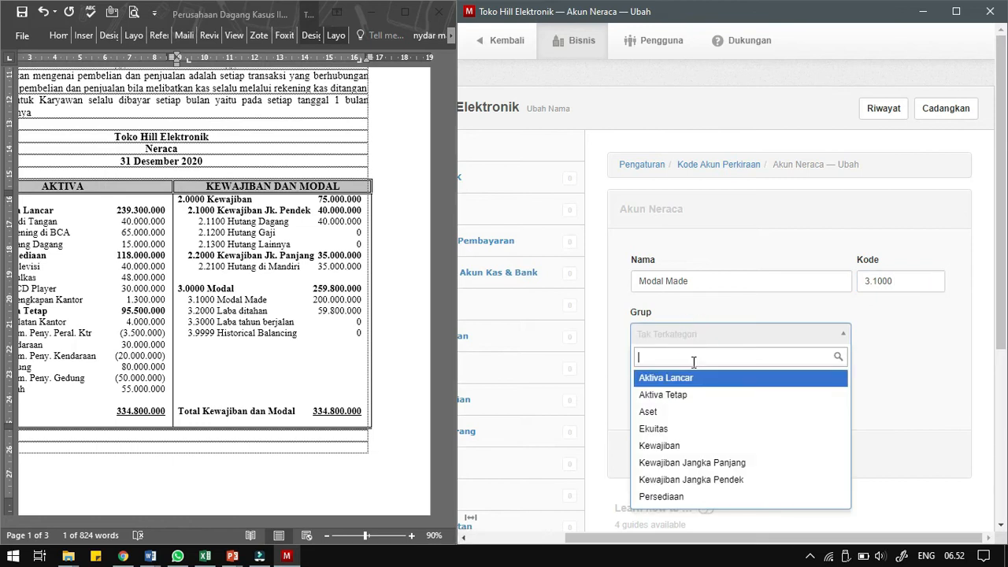
left_click(679, 432)
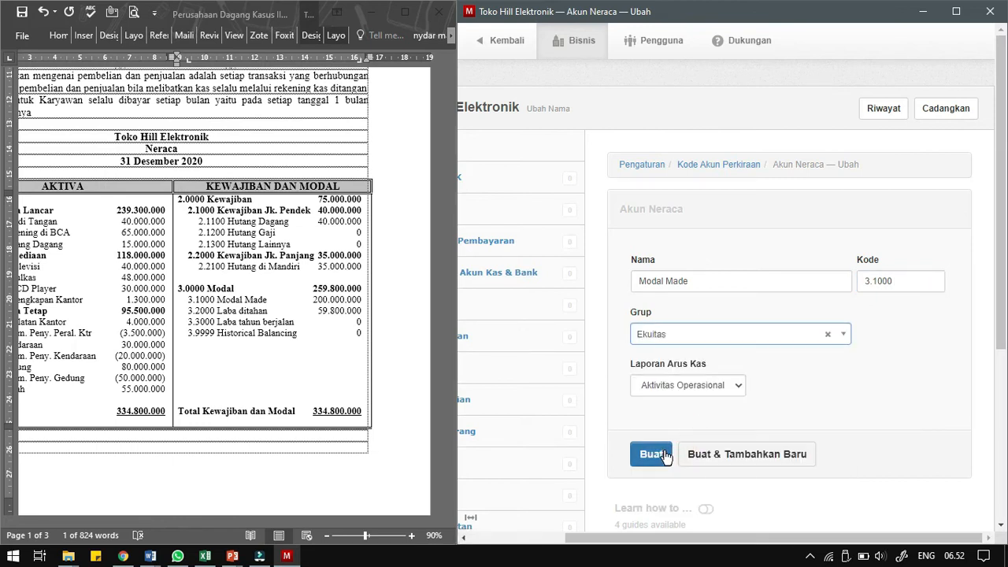
left_click(734, 457)
Create the Laporan Laba/Rugi group Biaya Adm. dan Umum, copied from Rekening Nominal, as a Kelompok Biaya, continuing to another new group
left_click(267, 348)
scroll(223, 452, "down", 5)
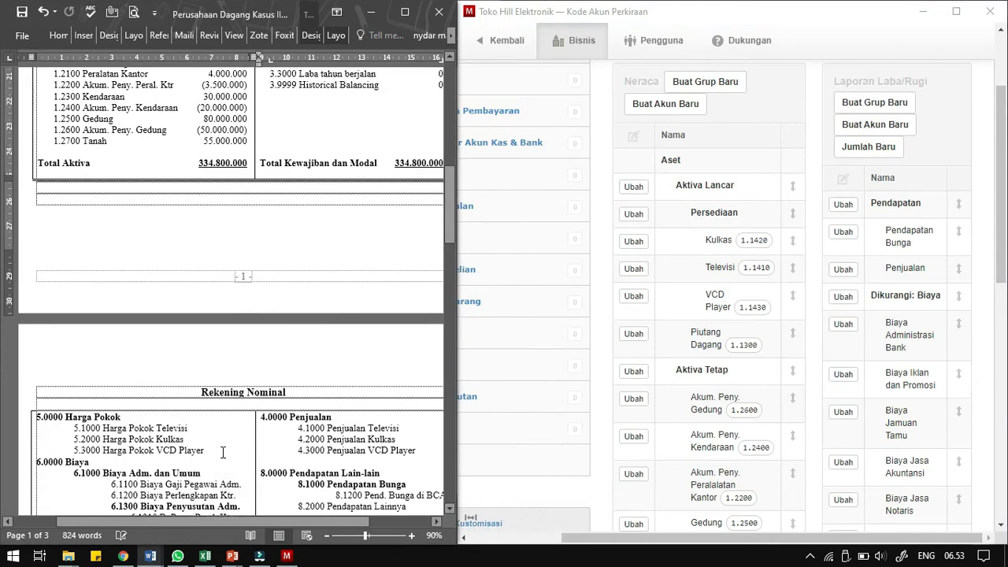
scroll(223, 452, "down", 6)
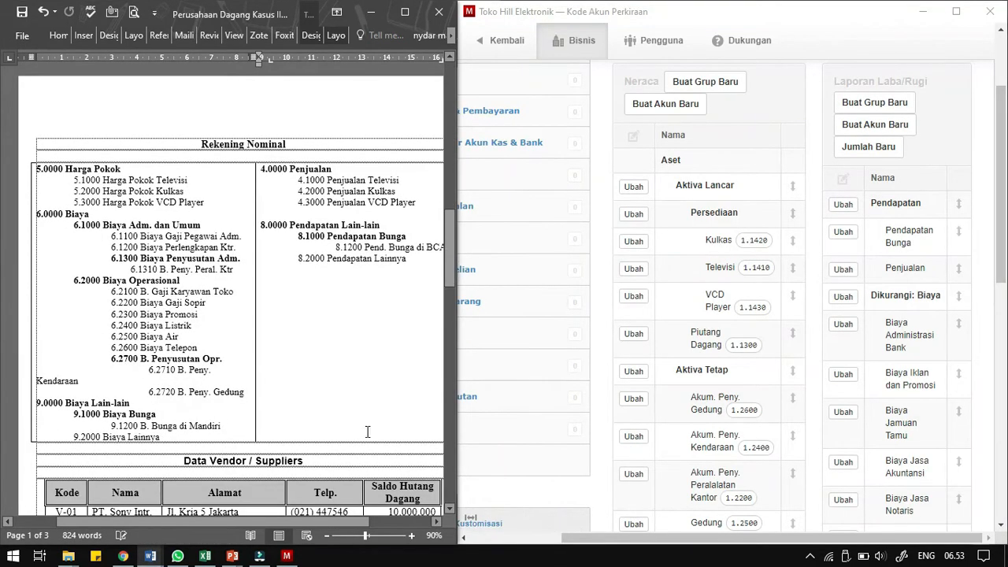
left_click(653, 538)
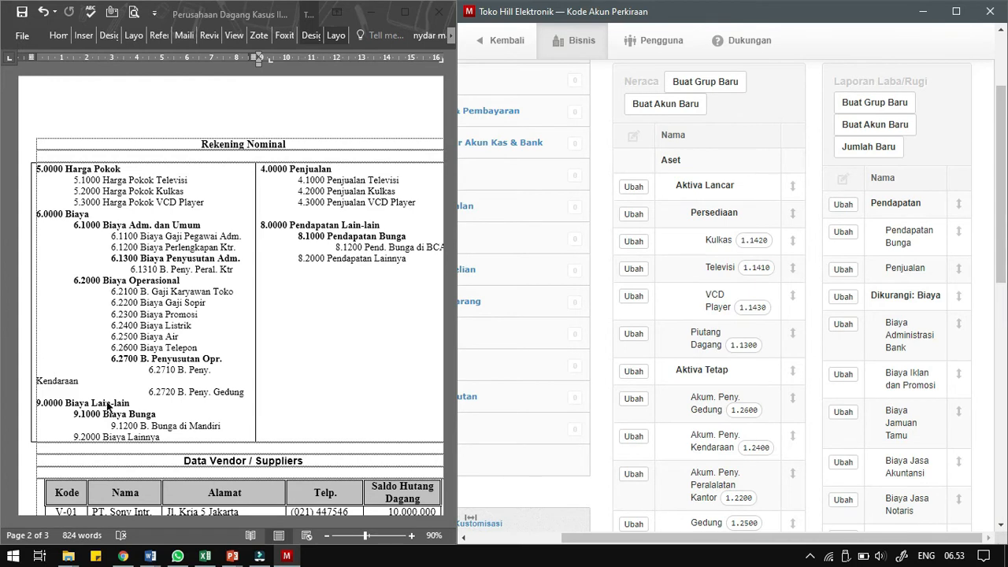
left_click(874, 102)
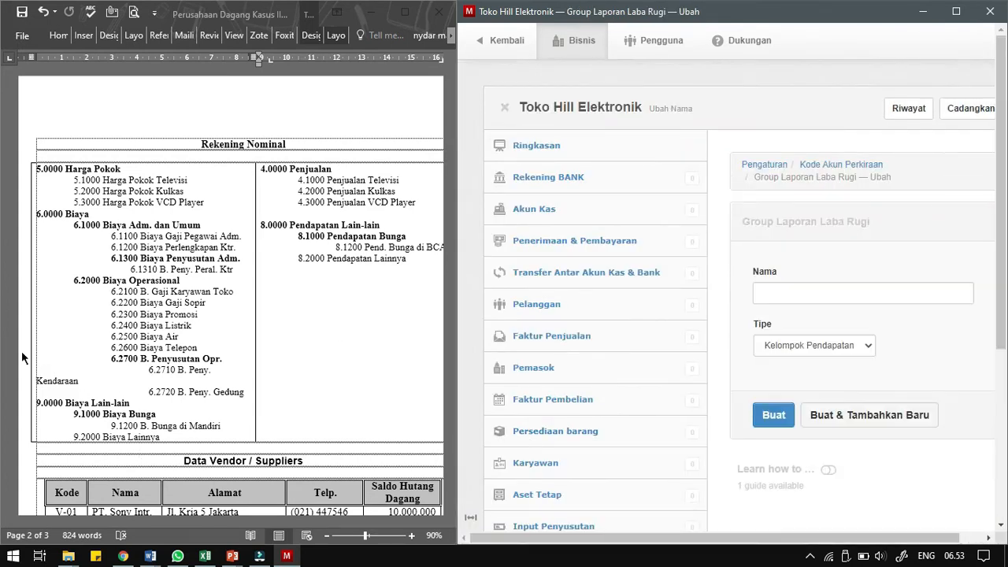
left_click_drag(103, 225, 200, 225)
key("ctrl+c")
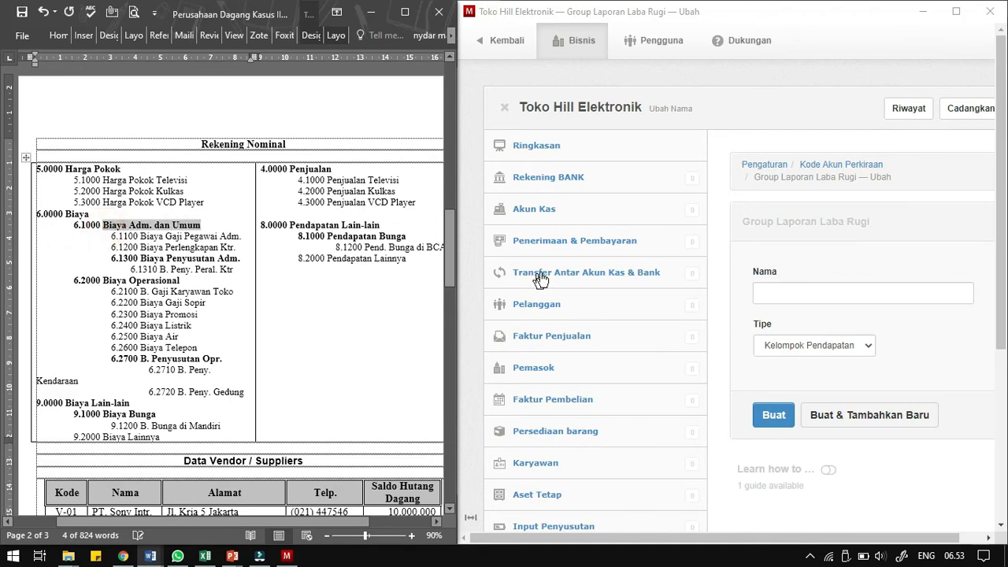
left_click(809, 294)
key("ctrl+v")
left_click(815, 345)
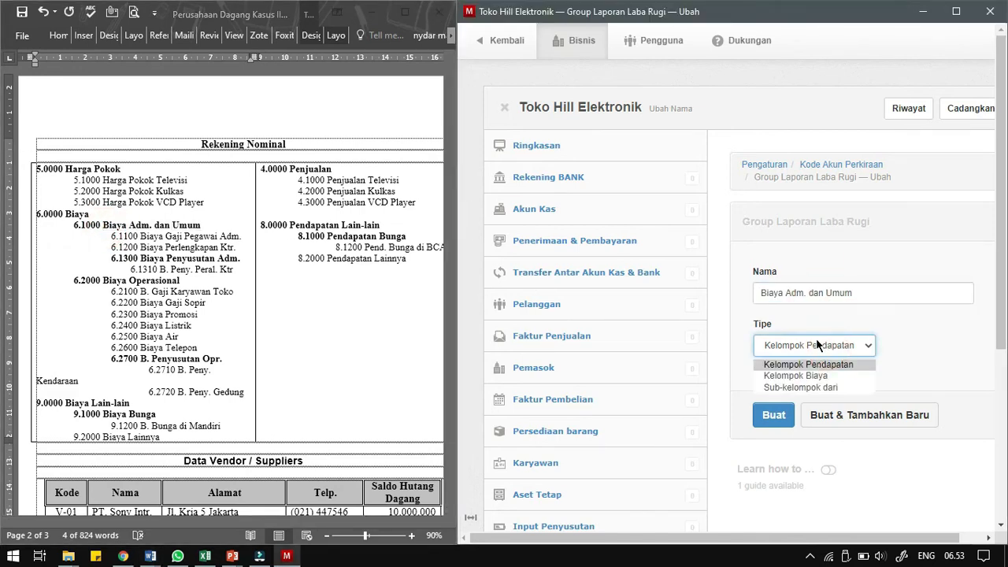
left_click(819, 376)
left_click(867, 415)
Create the group 6.1300 Biaya Penyusutan Adm., copied from the case document, as a sub-group of Biaya Adm. dan Umum, continuing to another new group
left_click_drag(103, 225, 201, 226)
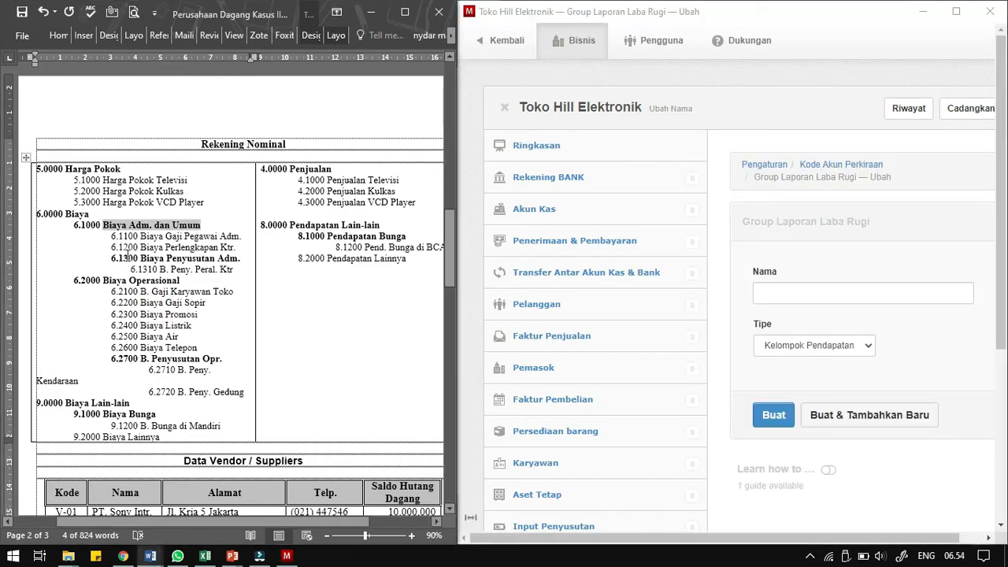
left_click(242, 258)
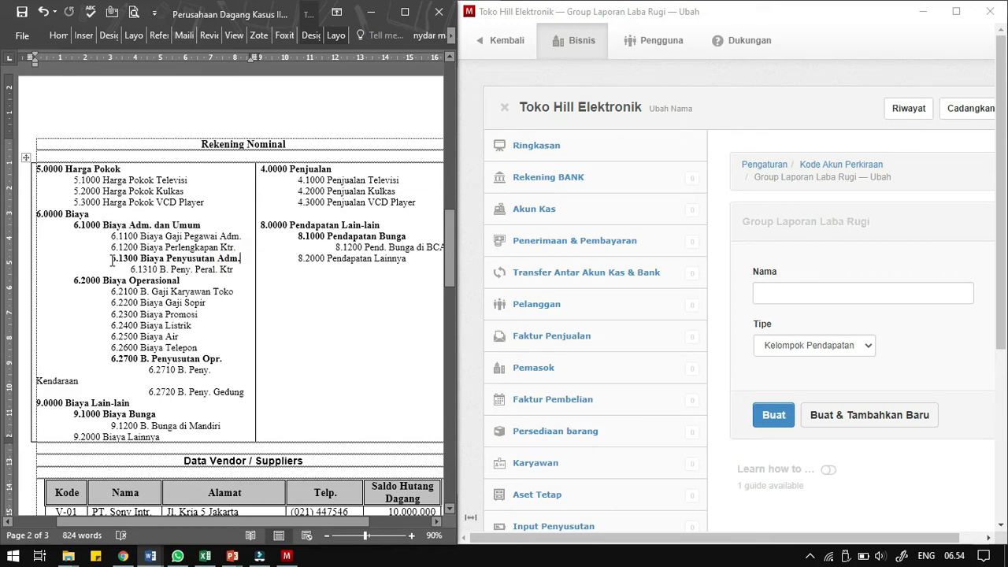
left_click_drag(112, 259, 239, 268)
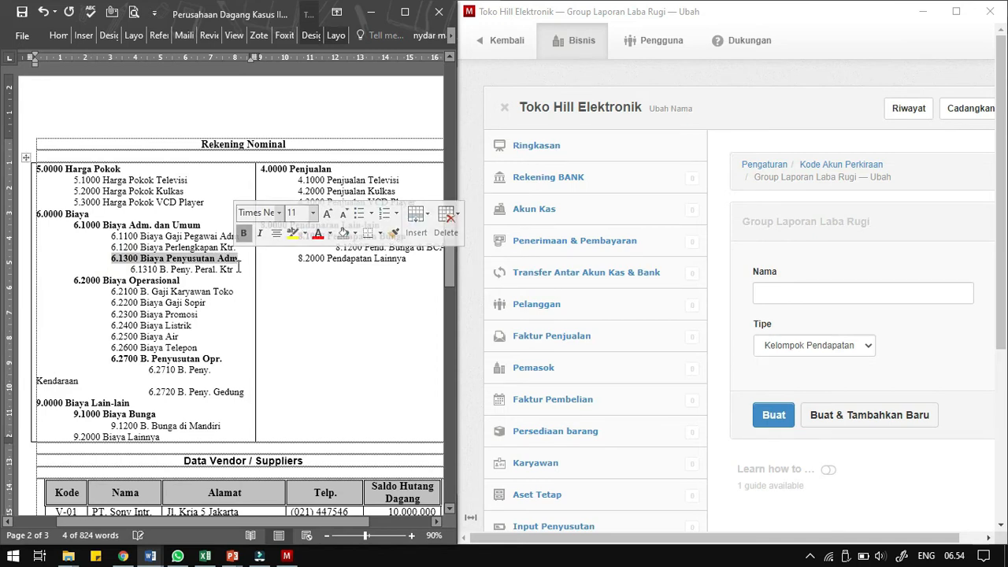
left_click(173, 268)
left_click_drag(111, 257, 244, 259)
key("ctrl+c")
left_click(821, 298)
key("ctrl+v")
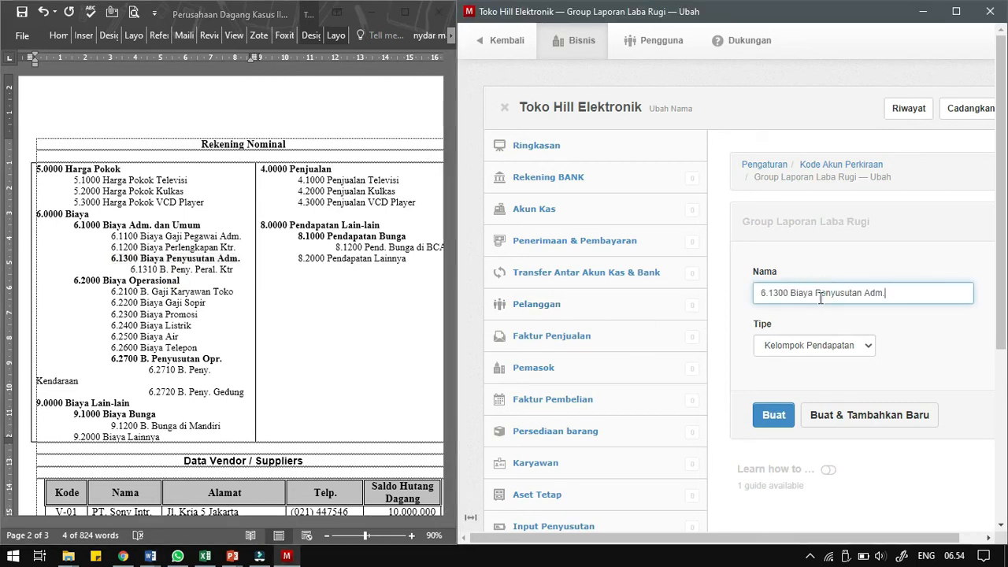
left_click(824, 345)
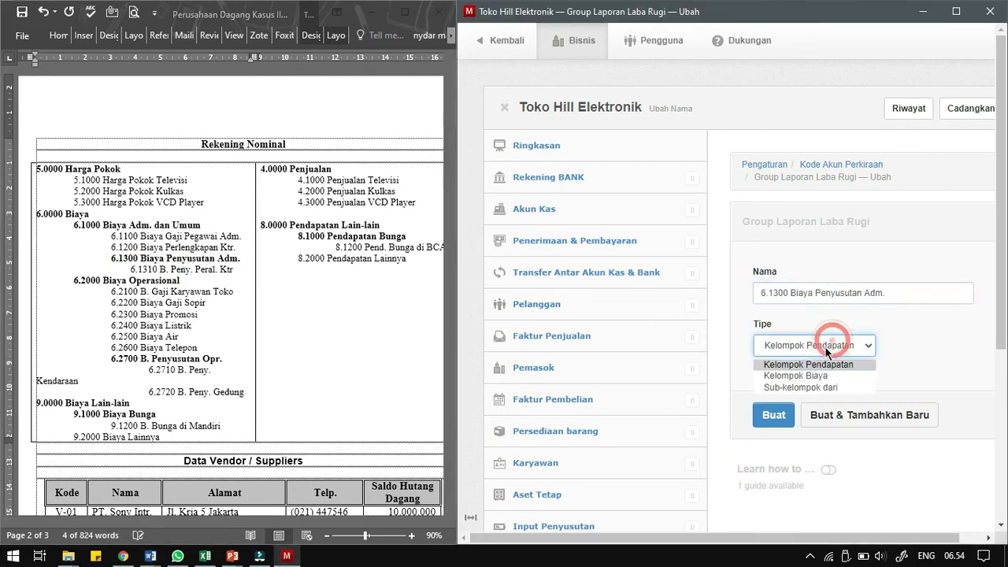
left_click(828, 386)
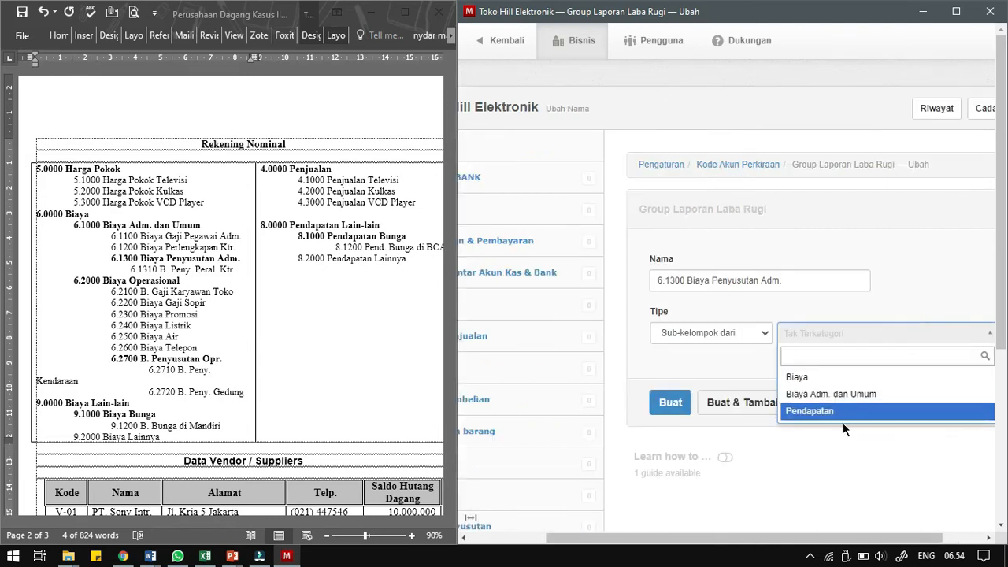
left_click(905, 396)
left_click(731, 403)
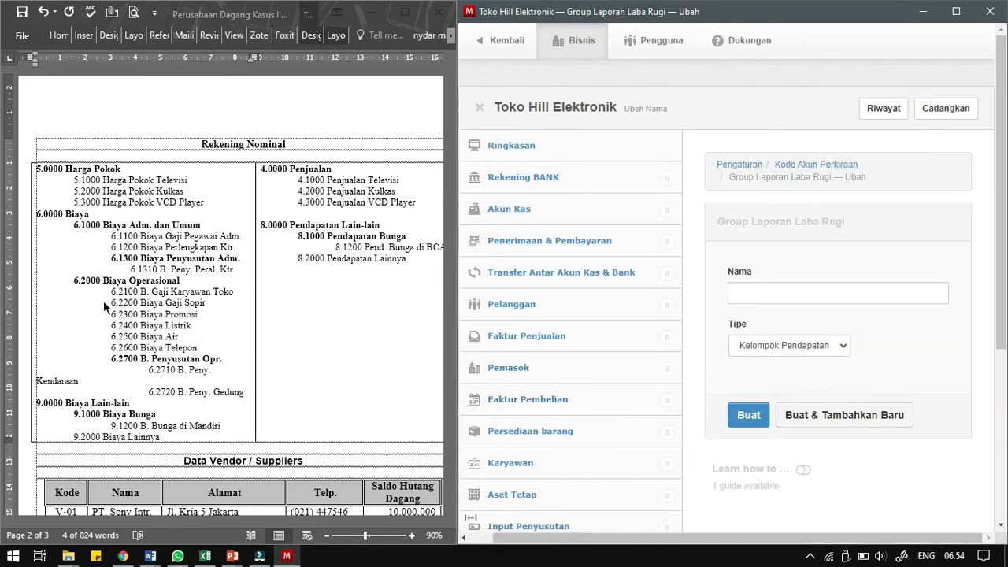
Create the group Biaya Operasional, copied from the case document, as a Kelompok Biaya, continuing to another new group
left_click(103, 300)
left_click_drag(104, 281, 180, 281)
key("ctrl+c")
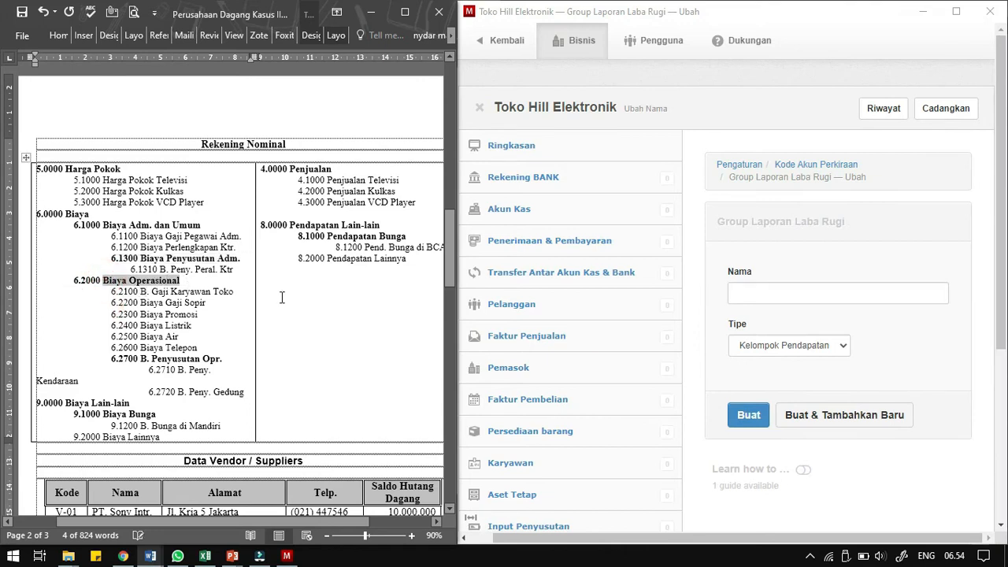
left_click(741, 295)
key("ctrl+v")
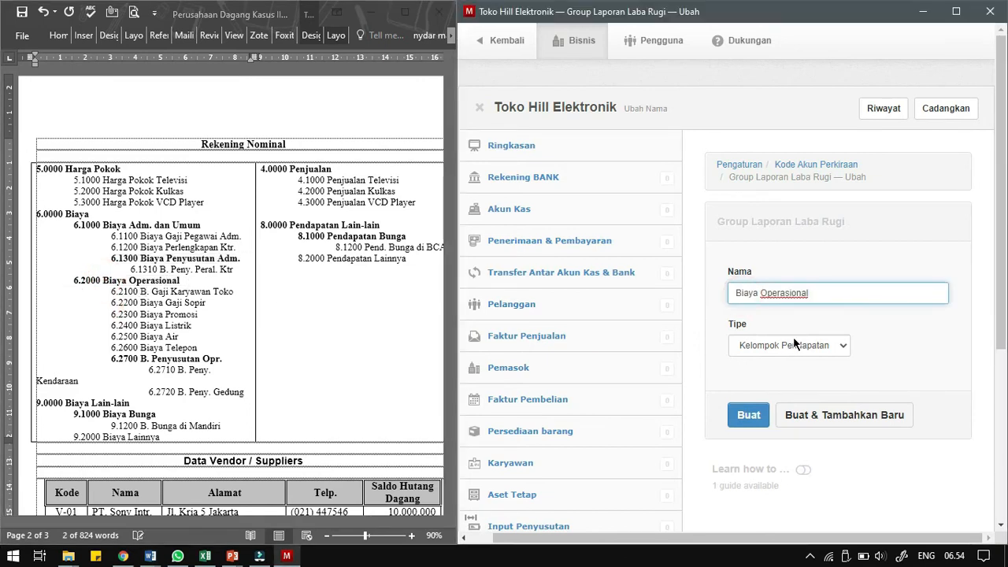
left_click(810, 350)
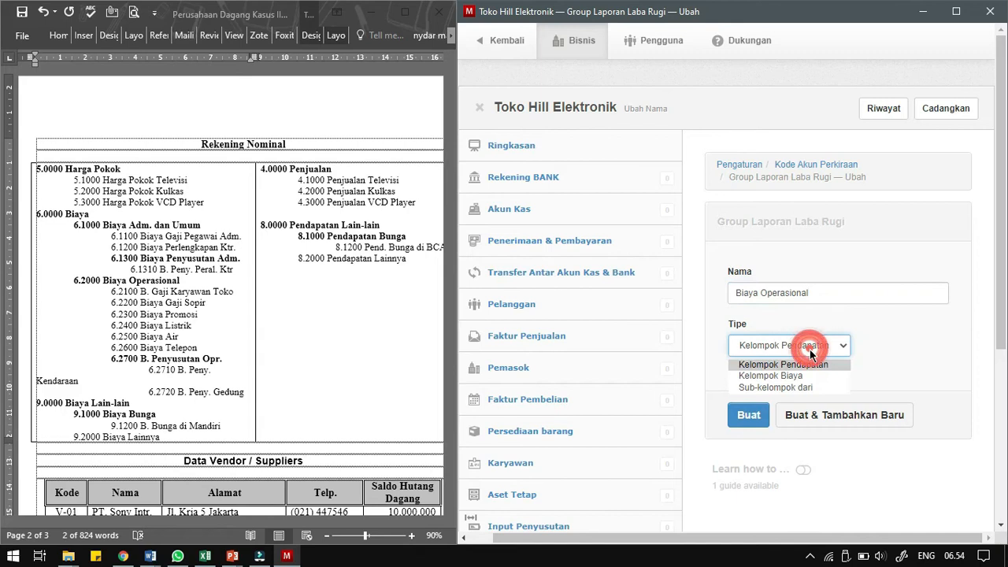
left_click(798, 379)
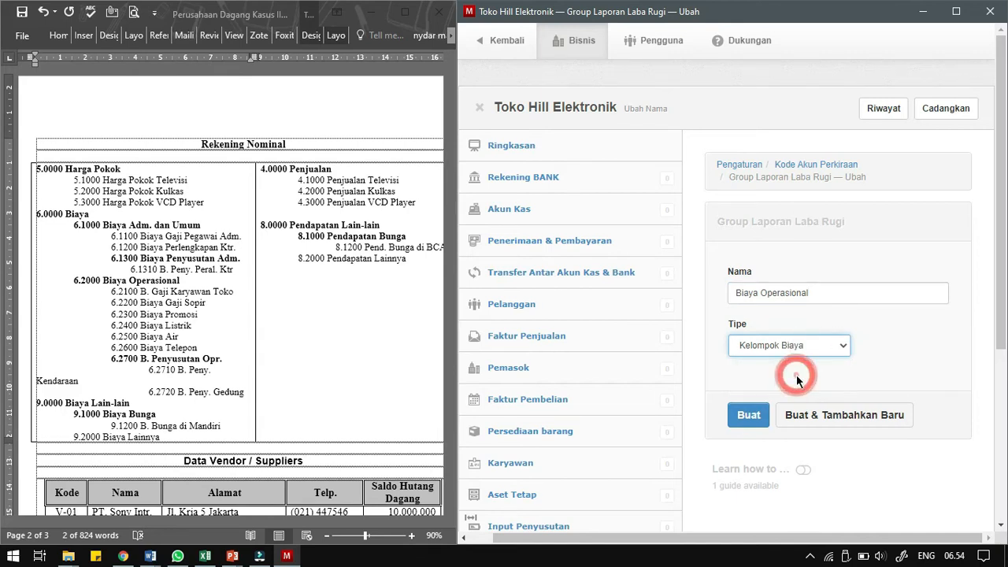
left_click(732, 534)
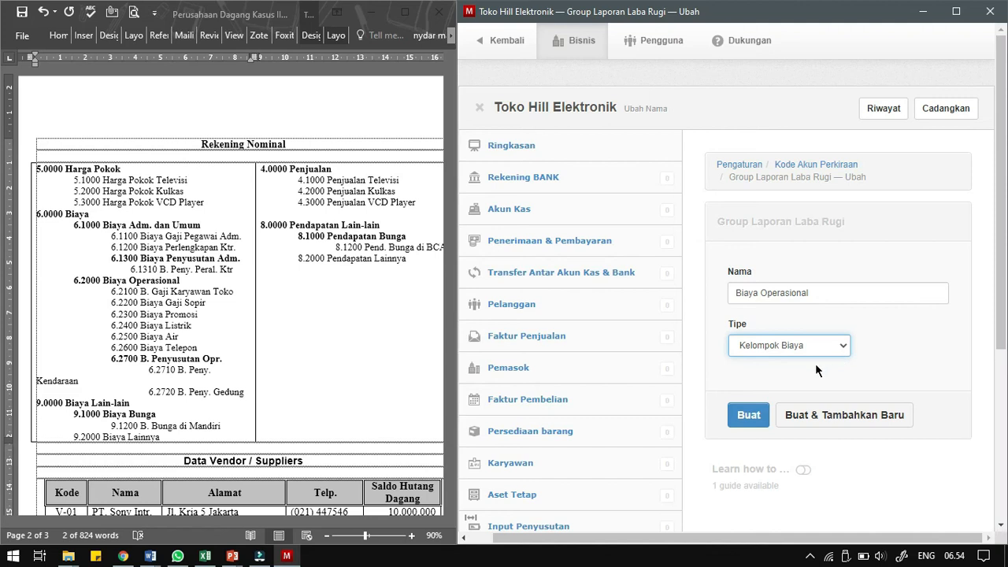
left_click(807, 415)
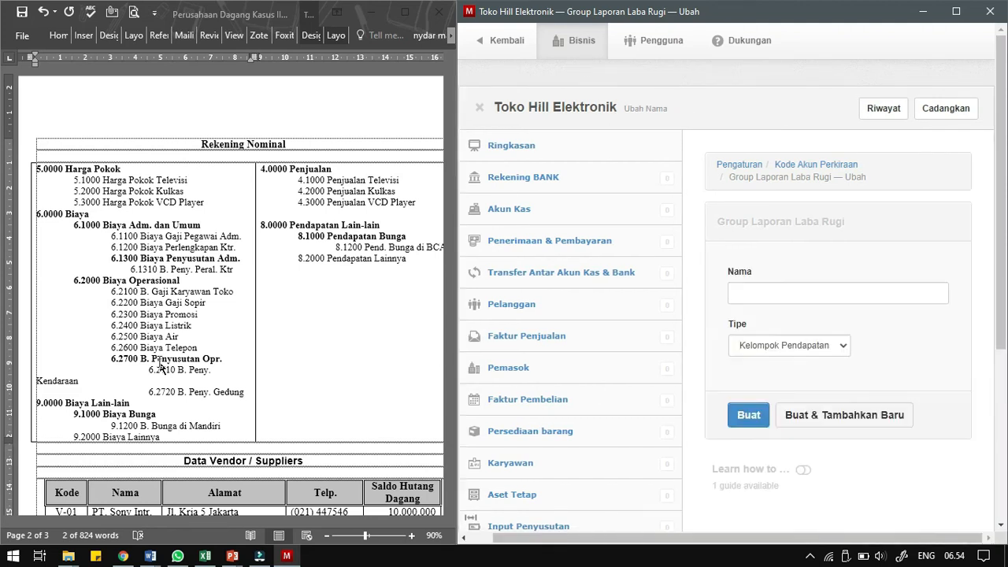
Name the blank Laba/Rugi group Biaya Penyusutan Oprasional, starting from the 6.2700 heading copied from the case document
left_click_drag(140, 359, 229, 358)
key("ctrl+c")
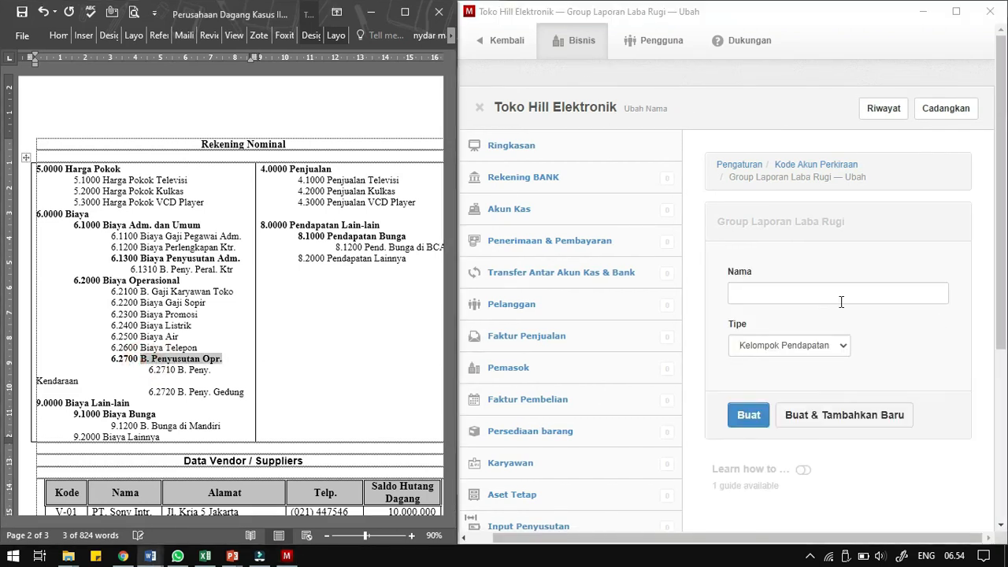
left_click(819, 293)
key("ctrl+v")
left_click(745, 292)
key("BackSpace")
type("iaya")
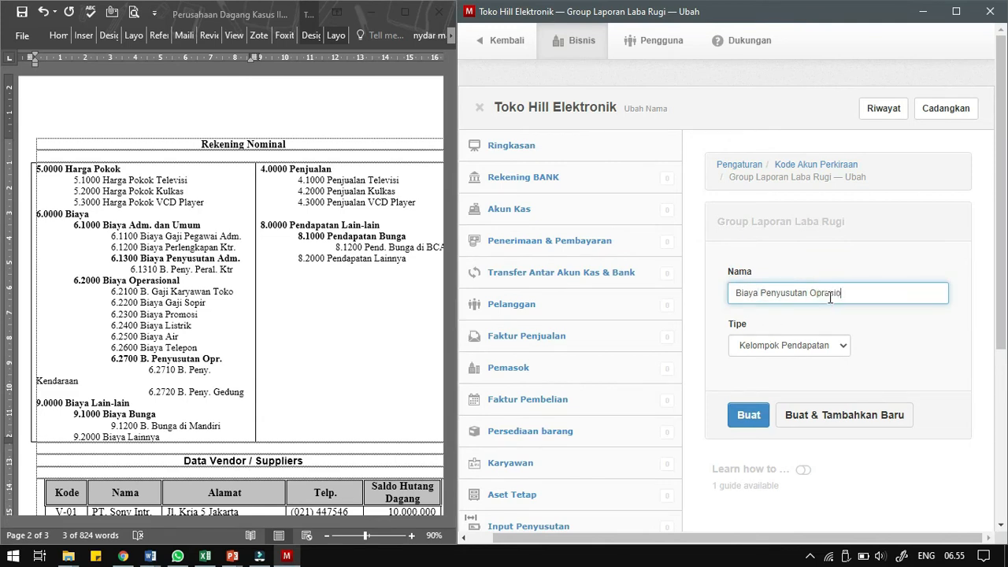
Make Biaya Penyusutan Oprasional a sub-group of Biaya Operasional and create it, returning to the chart of accounts
left_click(837, 346)
left_click(821, 386)
left_click_drag(701, 537, 848, 529)
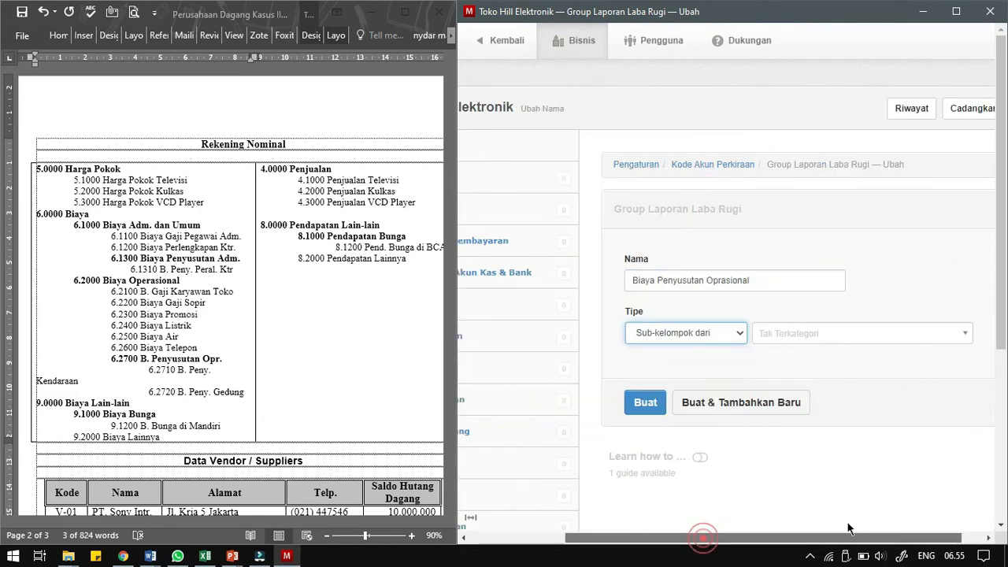
left_click(836, 342)
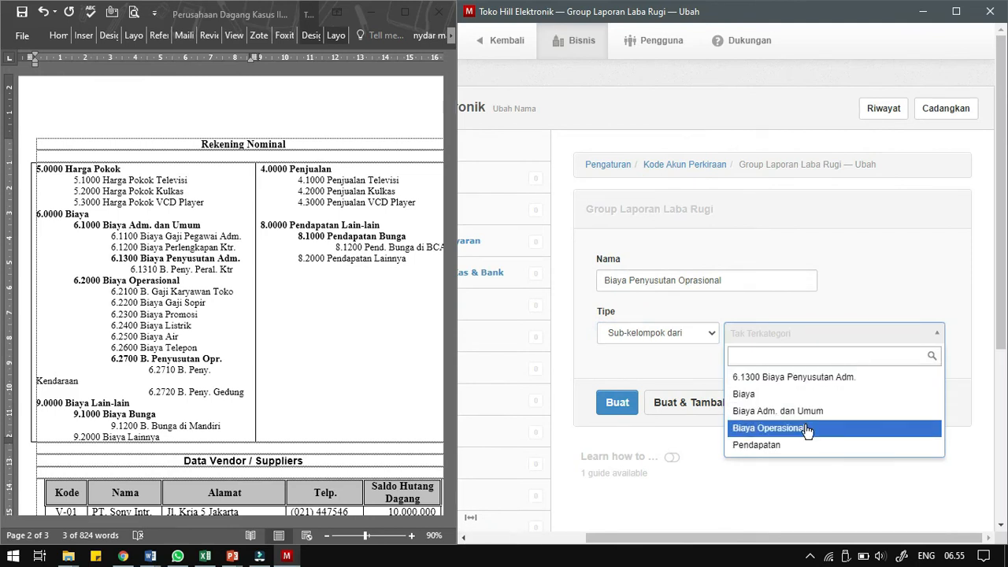
left_click(808, 429)
left_click(625, 402)
Remove the code from the 6.1300 Biaya Penyusutan Adm. group's name so it reads Biaya Penyusutan Adm., and update the group
left_click_drag(678, 538, 770, 538)
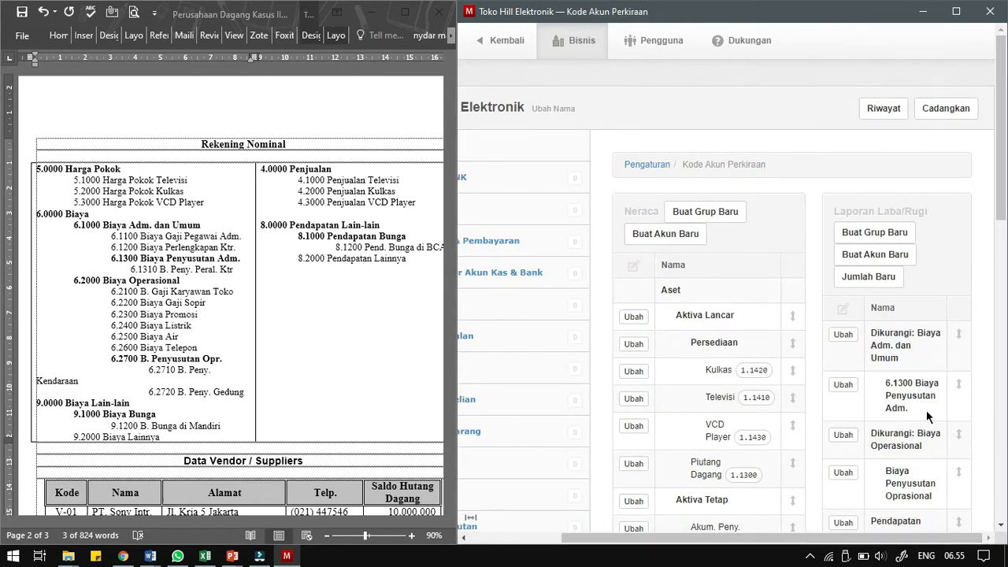
left_click(842, 385)
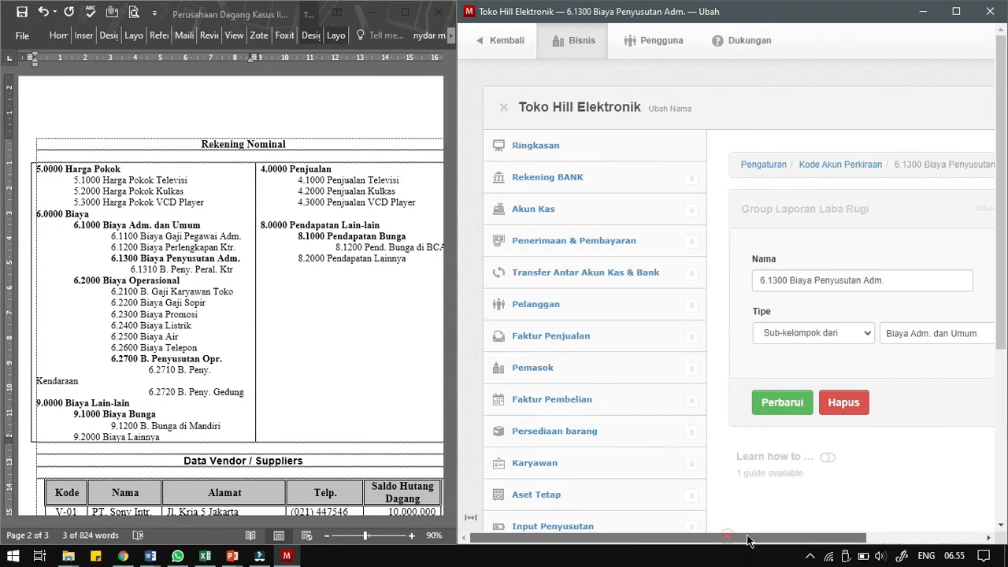
left_click_drag(727, 538, 851, 538)
left_click_drag(633, 281, 596, 280)
key("BackSpace")
left_click(626, 401)
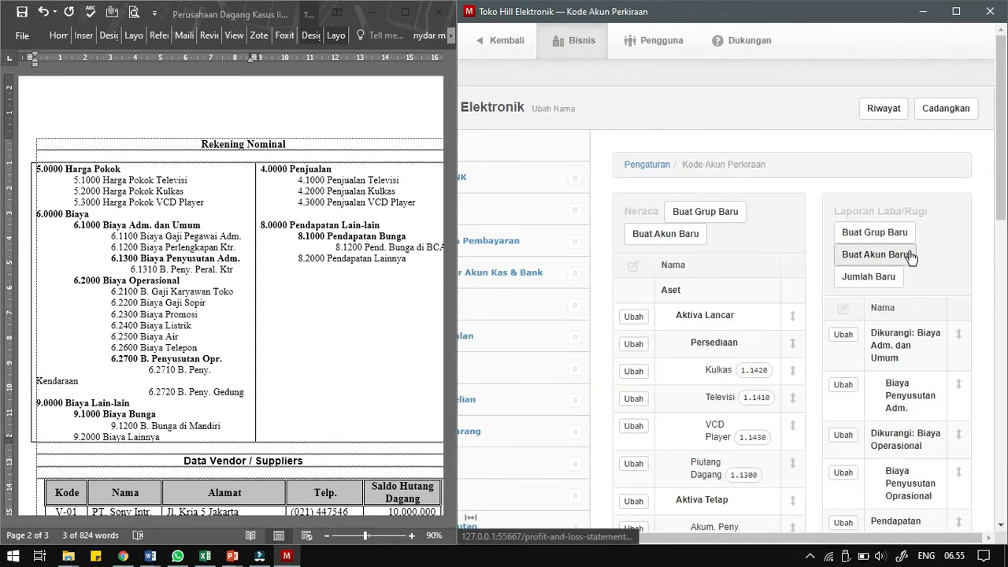
Create the Laba/Rugi group Biaya Lain-lain, copied from the case document, as a Kelompok Biaya, continuing to another new group
left_click(890, 236)
mouse_move(129, 403)
left_mouse_down()
mouse_move(101, 404)
mouse_move(130, 404)
left_mouse_up()
key("ctrl+c")
left_click(788, 293)
key("ctrl+v")
left_click(819, 345)
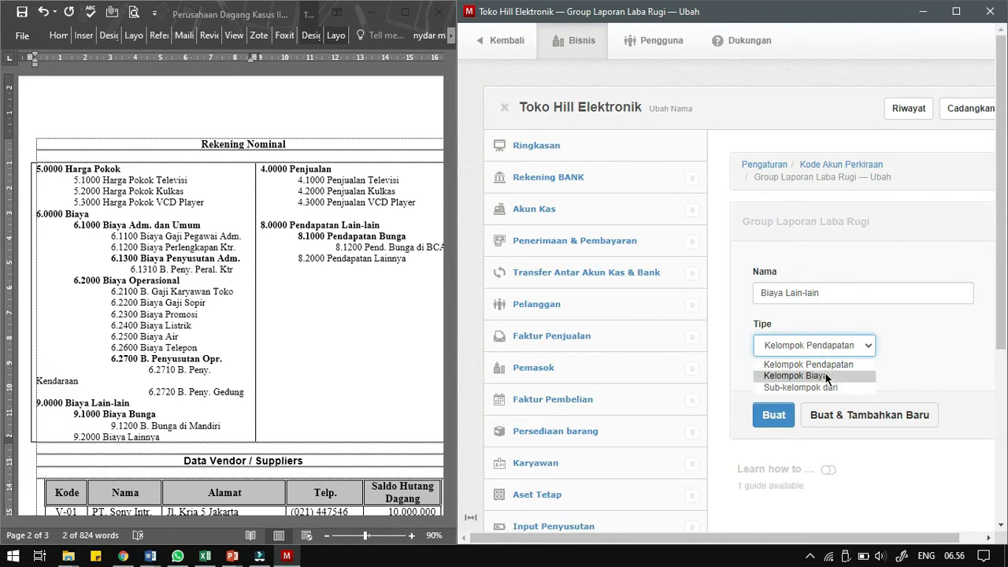
left_click(827, 376)
left_click(808, 415)
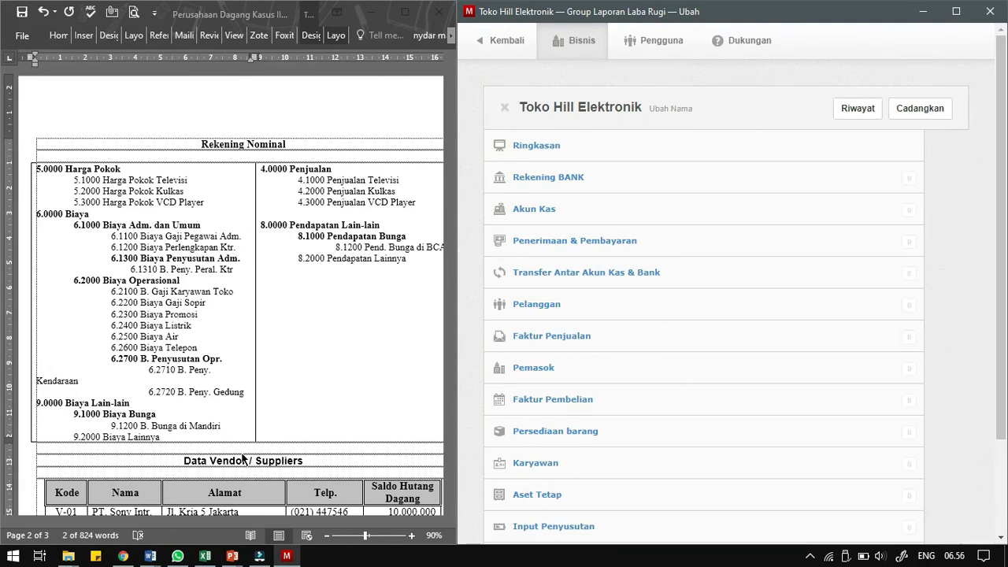
Create the Laba/Rugi group Biaya Bunga, copied from the case document, as a sub-group of Biaya Lain-lain, continuing to another new group
left_click(105, 413)
left_click_drag(105, 414, 156, 414)
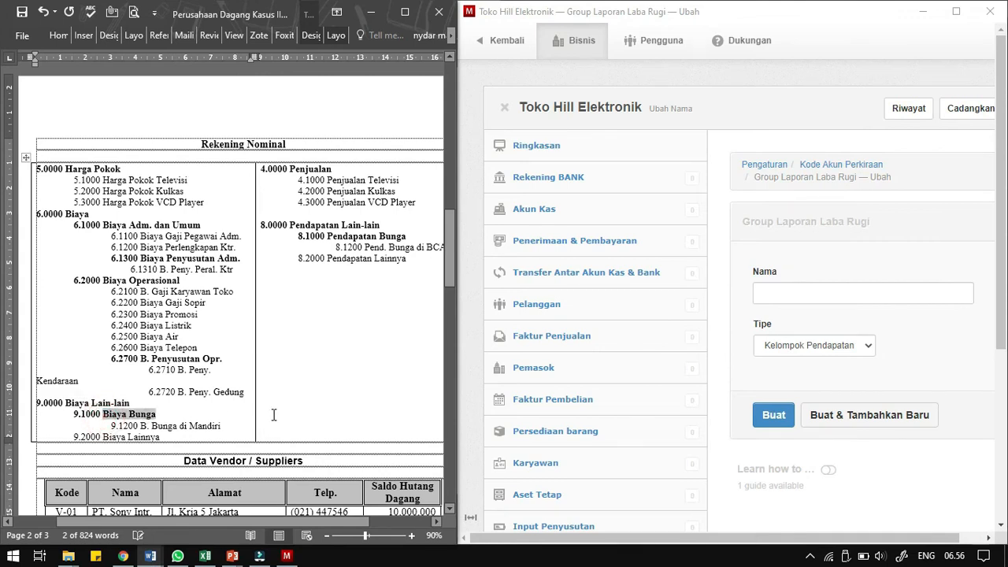
left_click(805, 291)
key("ctrl+v")
left_click(813, 345)
left_click(848, 385)
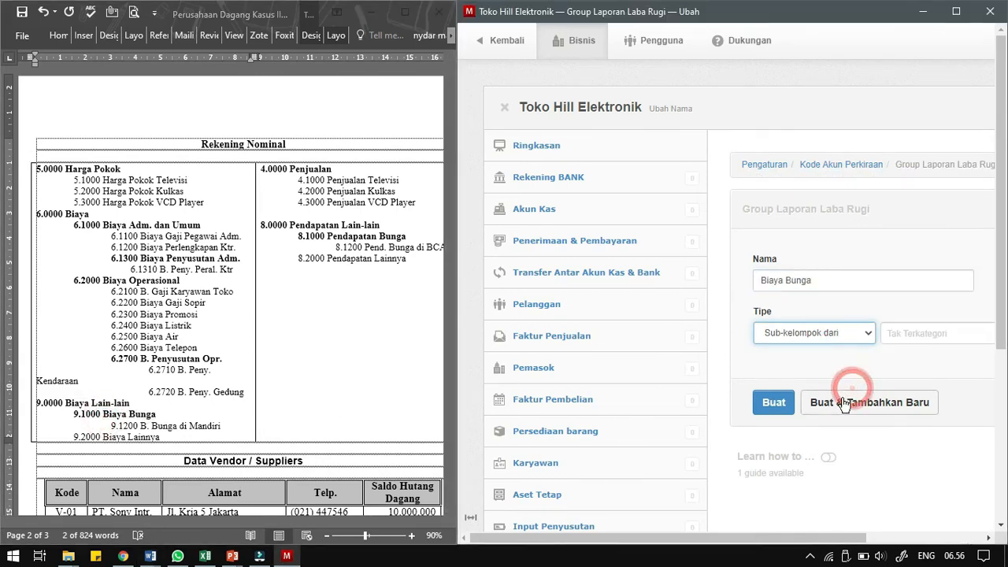
left_click(921, 333)
left_click(803, 410)
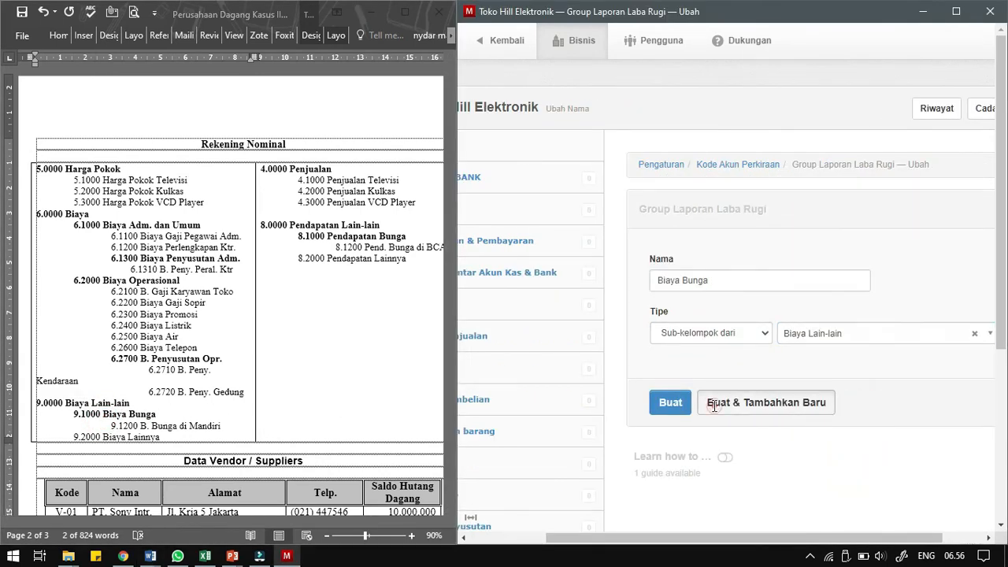
left_click(719, 405)
Create the Laba/Rugi group Pendapatan Lain-lain, copied from the case document, as a Kelompok Pendapatan, continuing to another new group
left_click_drag(290, 225, 379, 225)
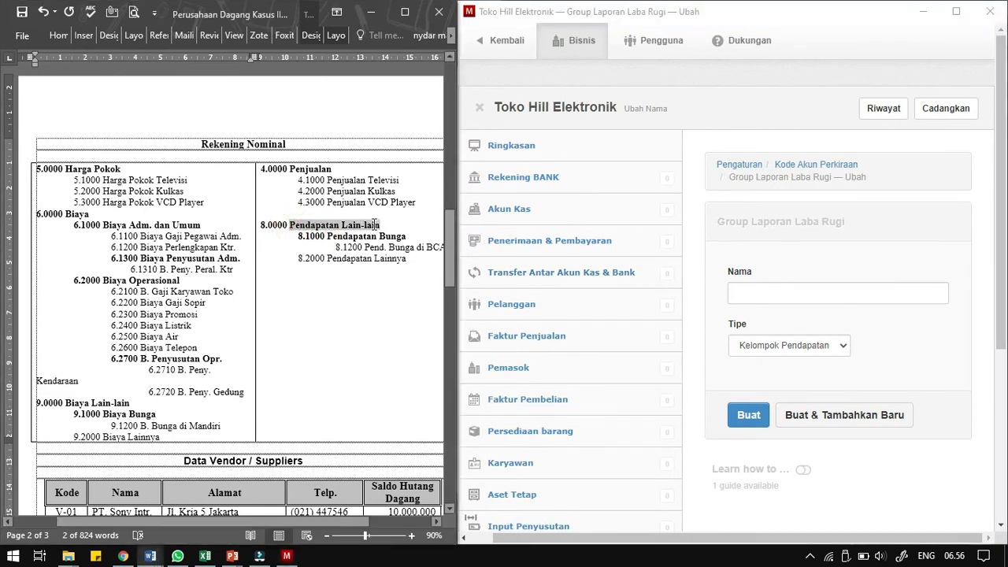
key("ctrl+c")
left_click(783, 292)
key("ctrl+v")
left_click(800, 347)
left_click(844, 415)
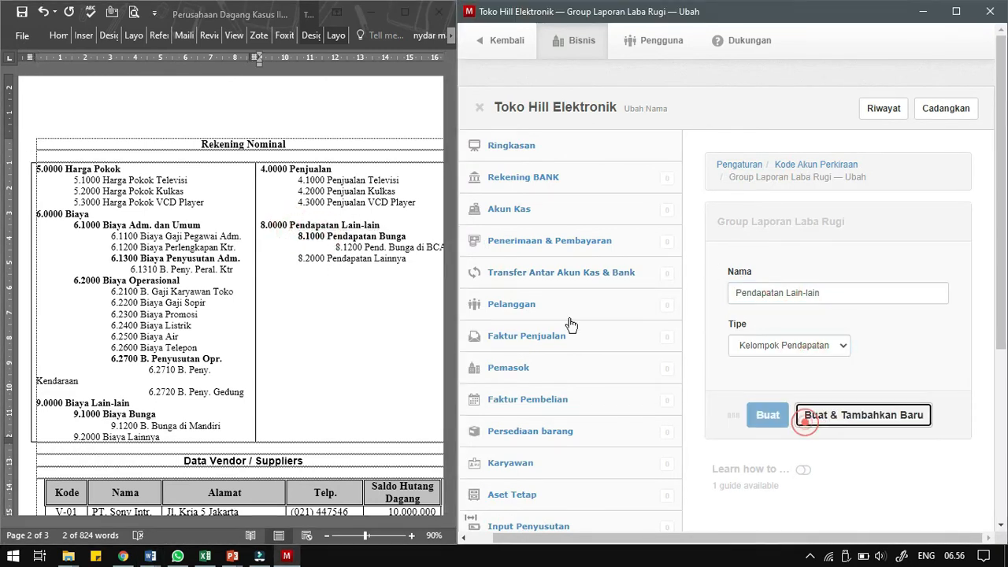
Create the group Pendapatan Bunga, copied from the case document, as a sub-group of Biaya Lain-lain, and return to the chart of accounts
left_click_drag(327, 236, 406, 237)
key("ctrl+c")
left_click(733, 292)
key("ctrl+v")
left_click(789, 345)
left_click(748, 380)
left_click(911, 334)
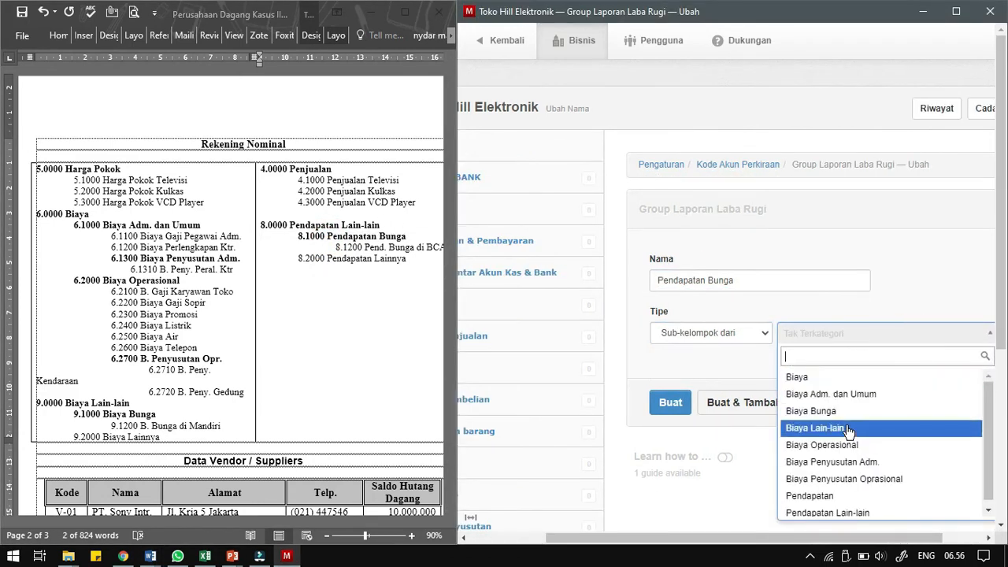
scroll(856, 479, "down", 1)
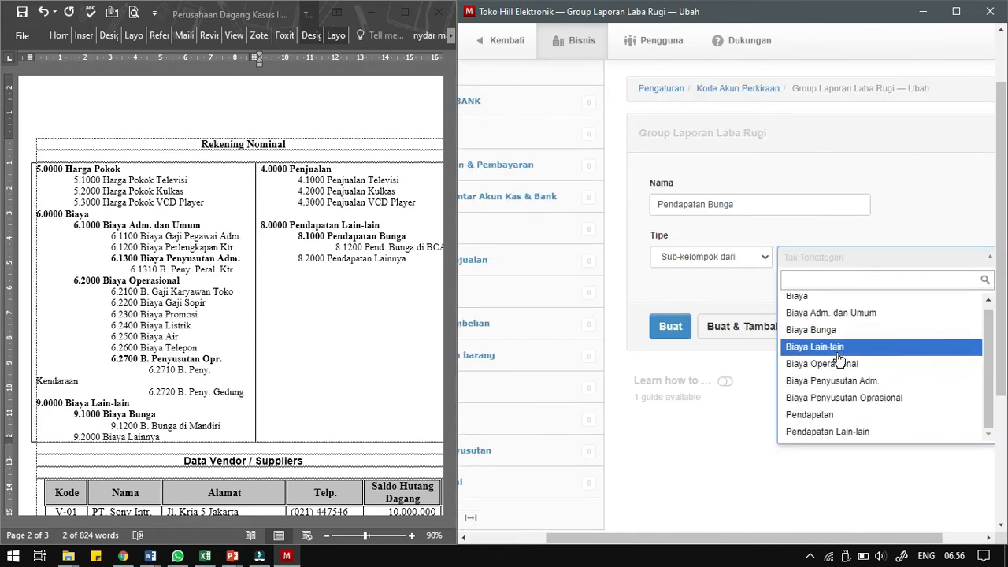
left_click(815, 347)
left_click(726, 333)
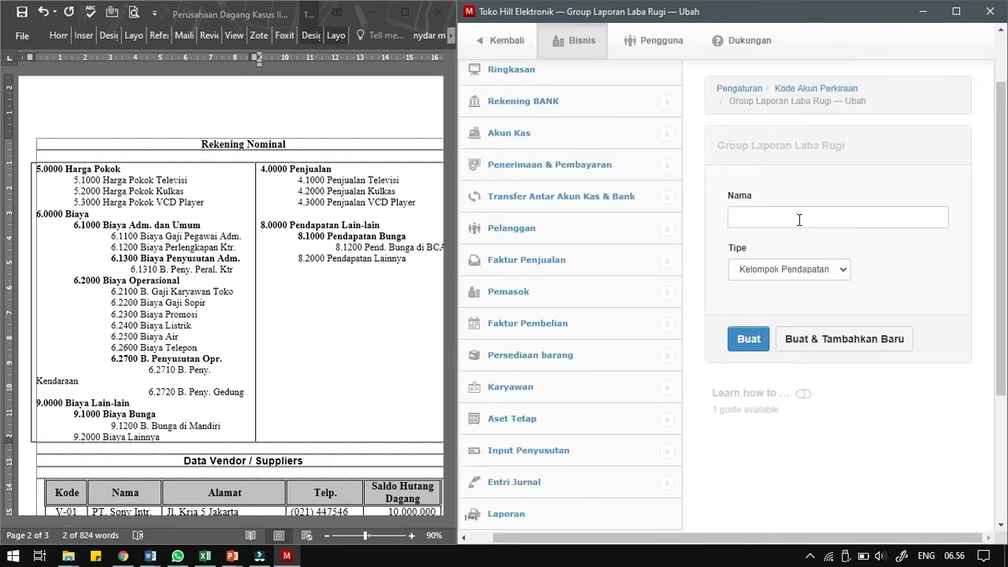
left_click_drag(328, 236, 406, 236)
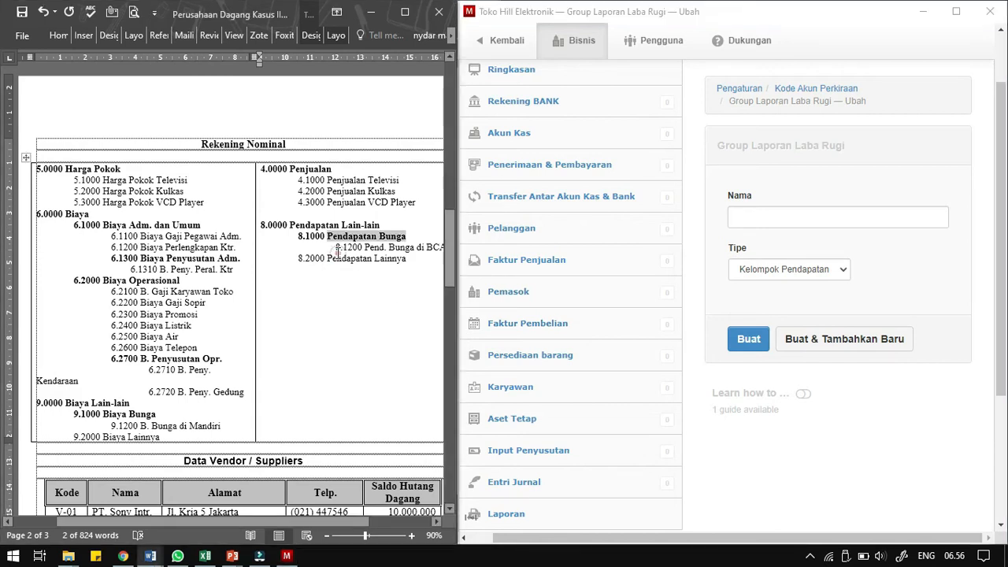
left_click(790, 88)
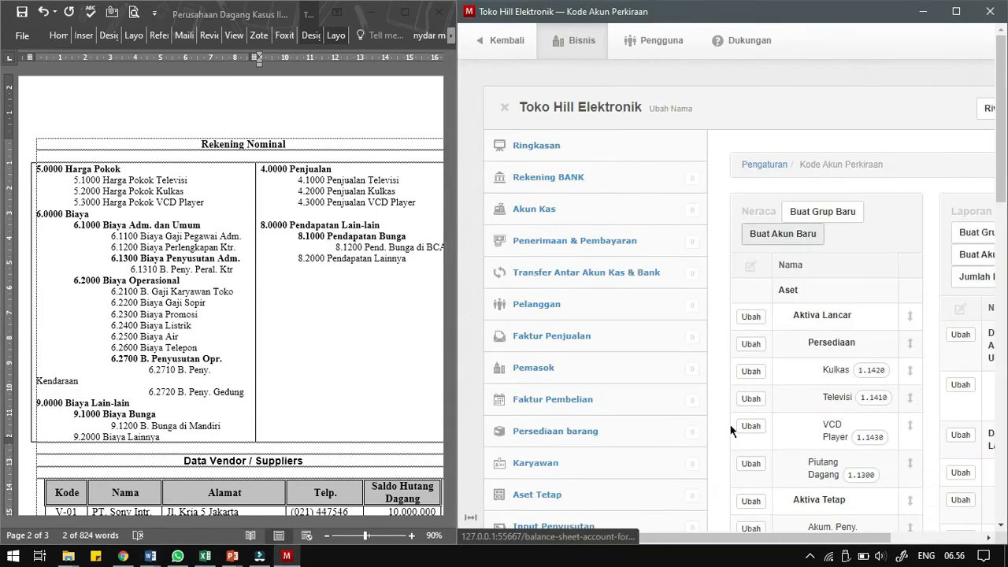
Change the parent of the Pendapatan Bunga group to Pendapatan Lain-lain and update the group
left_click(956, 11)
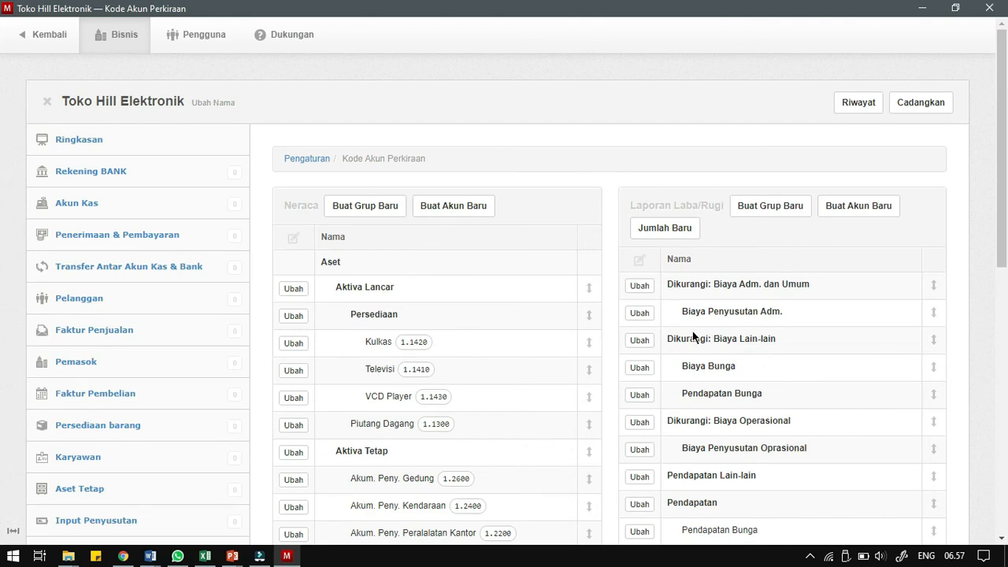
scroll(690, 389, "down", 5)
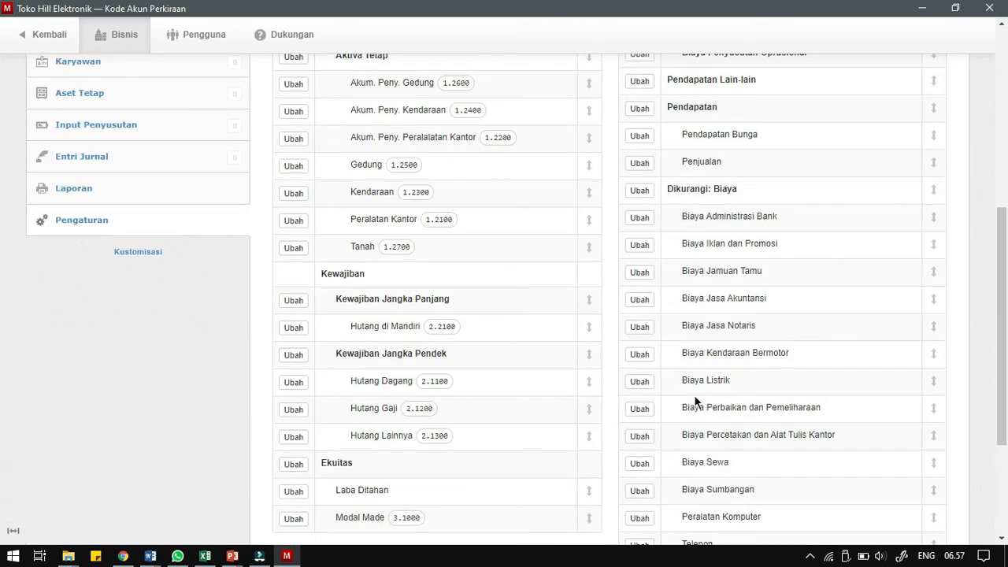
scroll(695, 402, "up", 3)
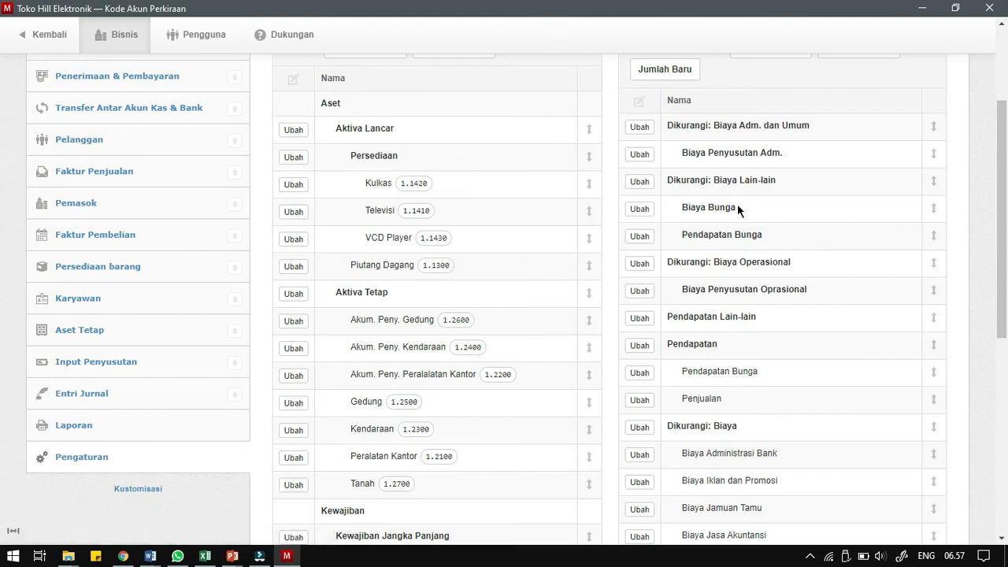
left_click(646, 236)
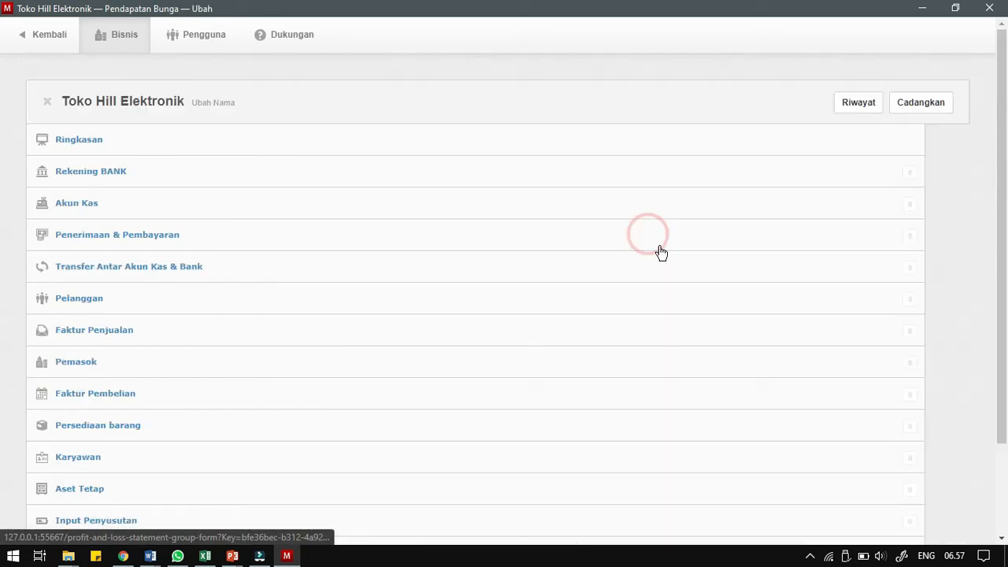
left_click(470, 326)
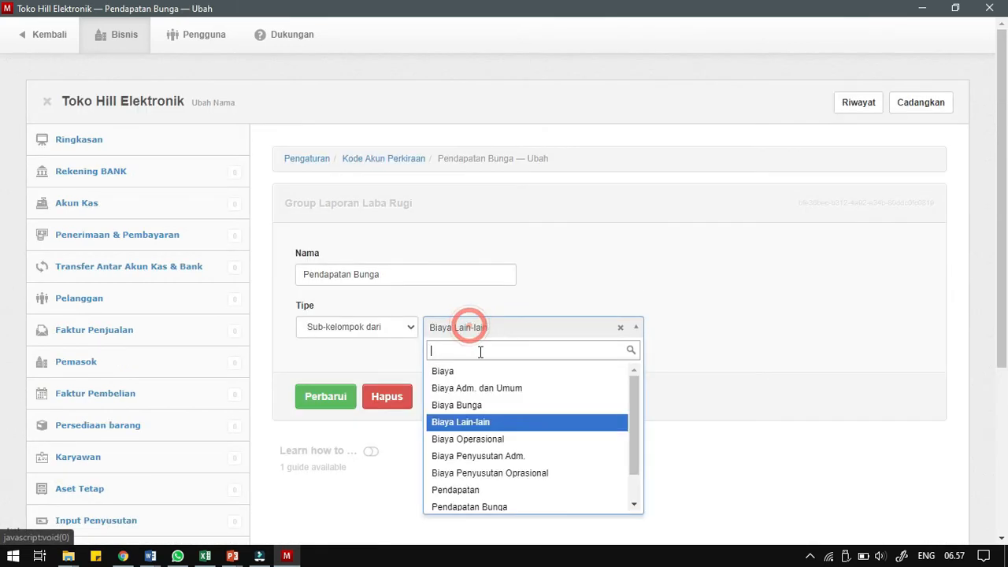
left_click(468, 507)
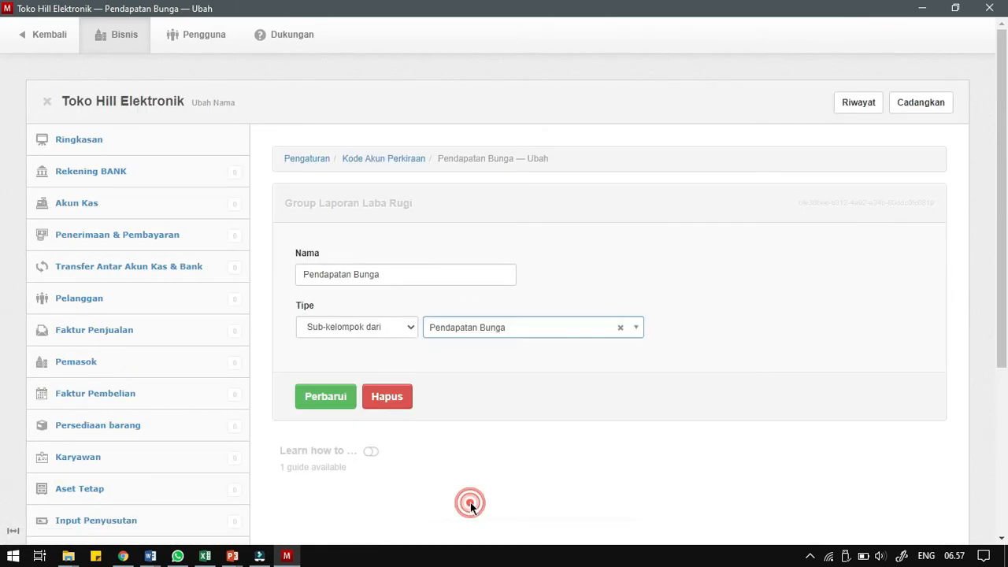
left_click(464, 337)
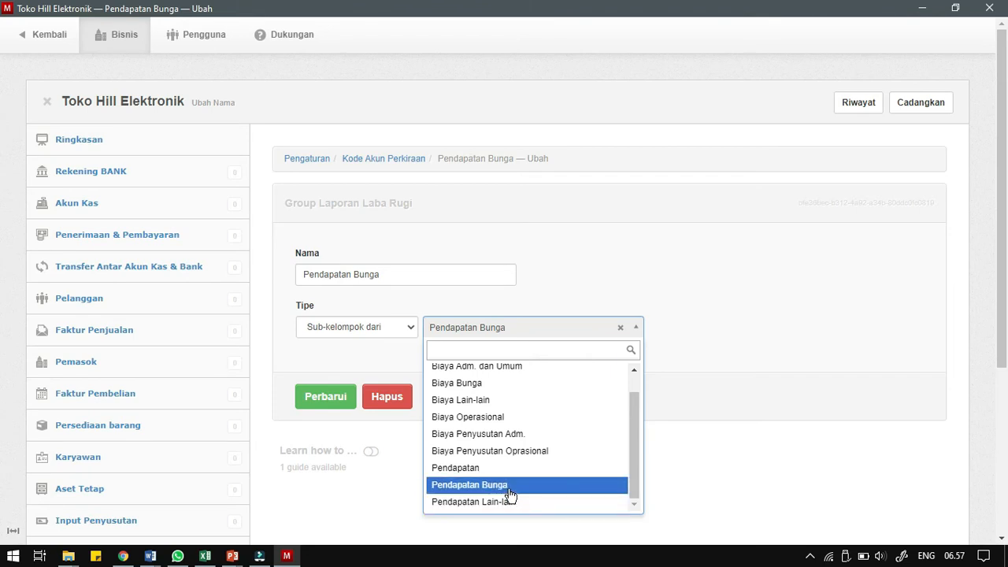
left_click(509, 489)
key("super+Right")
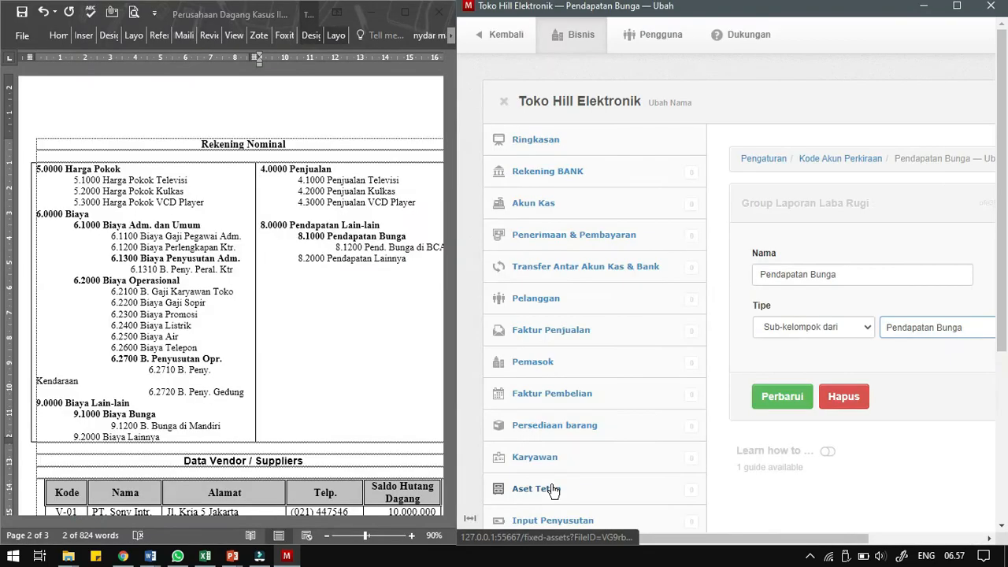
left_click(912, 335)
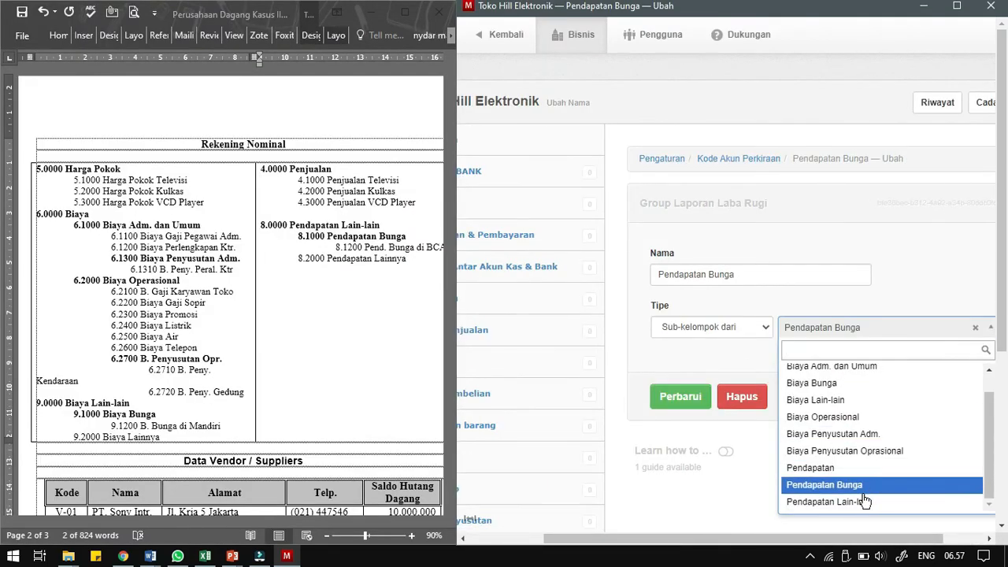
left_click(863, 504)
left_click(696, 397)
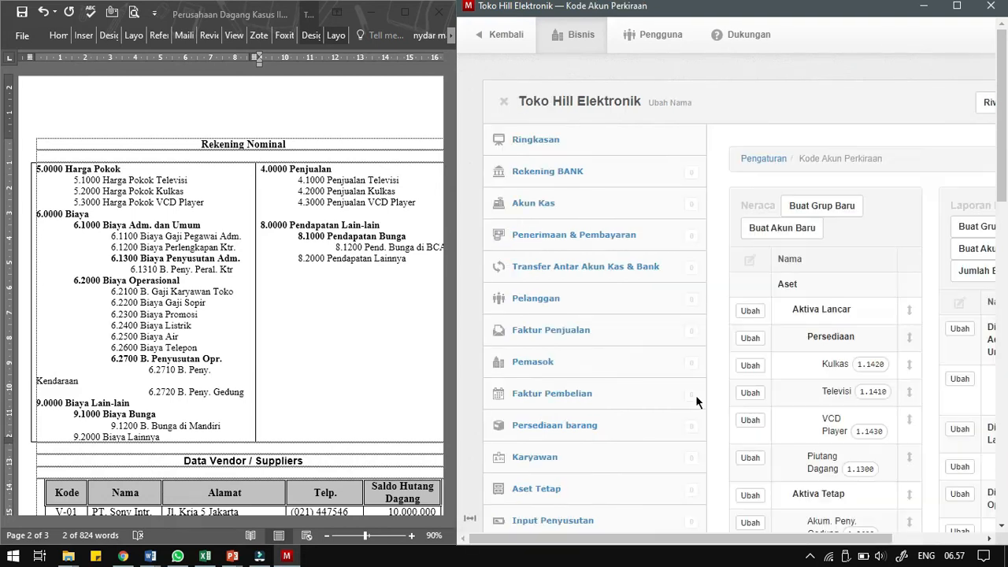
left_click_drag(712, 539, 805, 542)
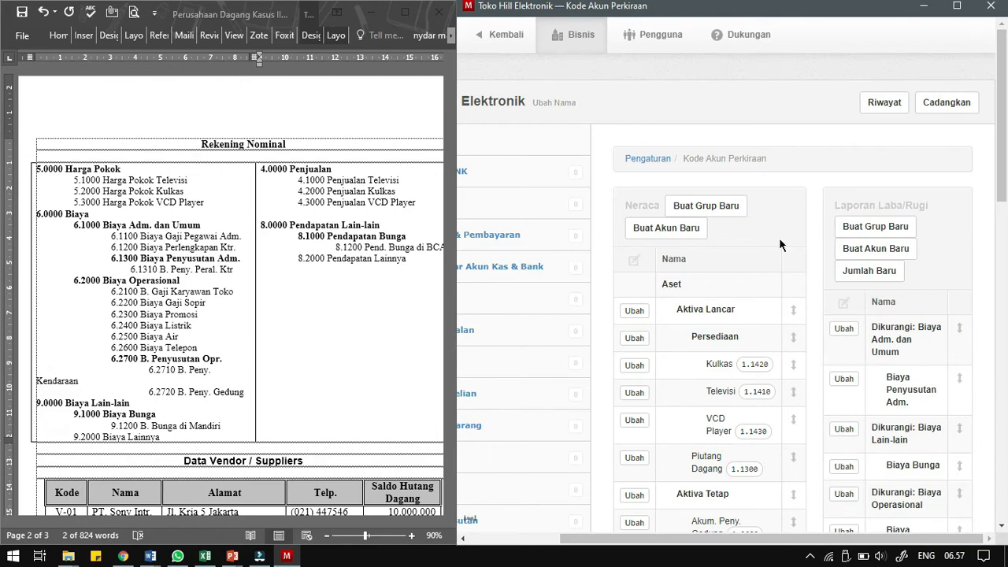
left_click(897, 251)
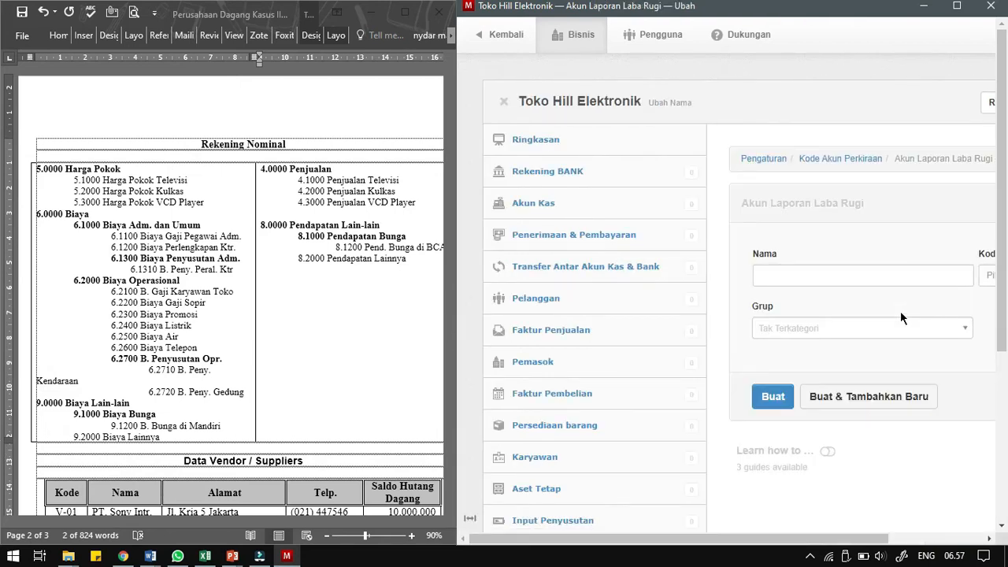
left_click_drag(567, 538, 752, 543)
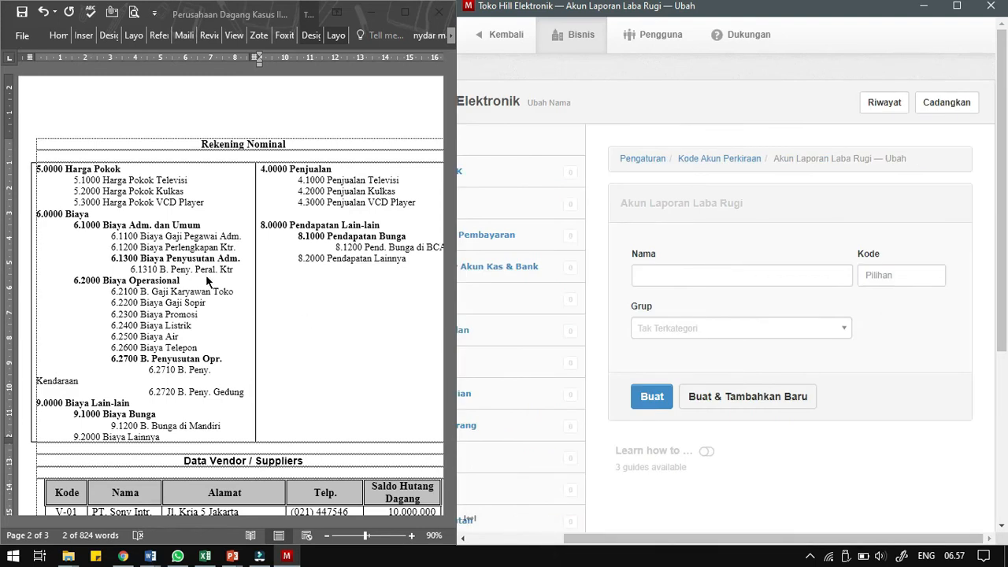
left_click(136, 189)
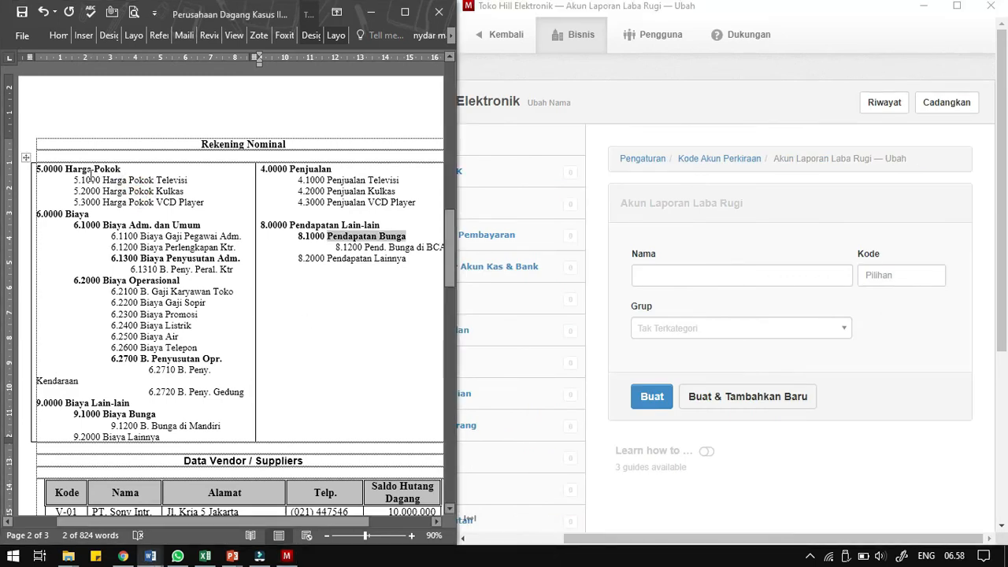
Create the Laba/Rugi group Harga Pokok, copied from the 5.0000 heading in the case document, as a Kelompok Biaya
left_click_drag(66, 170, 121, 171)
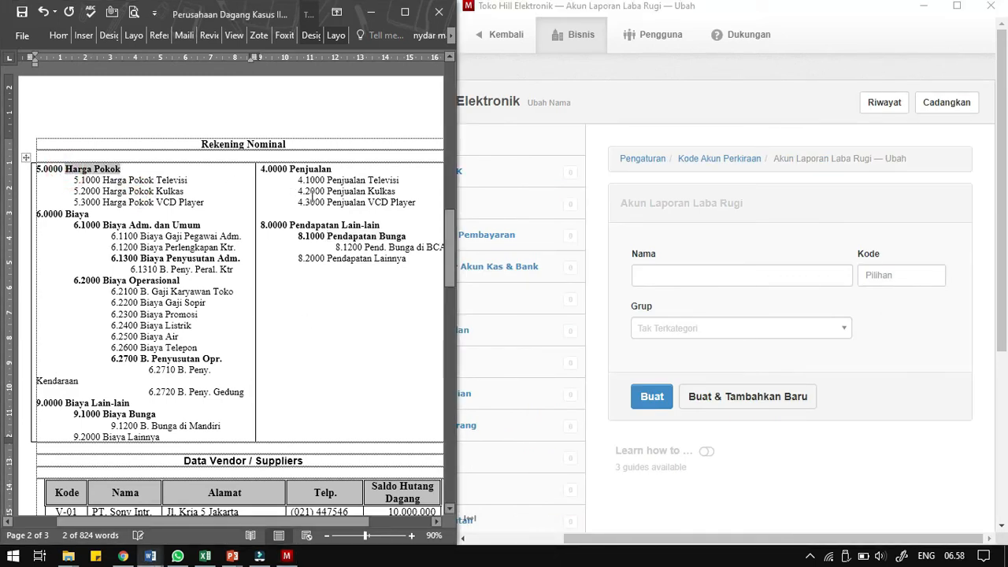
left_click(723, 158)
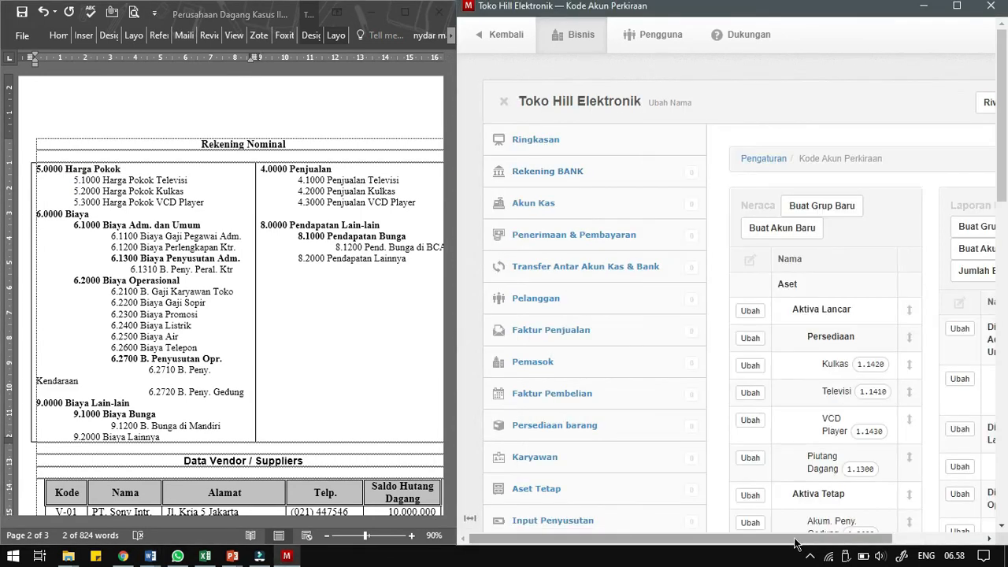
left_click_drag(793, 540, 972, 522)
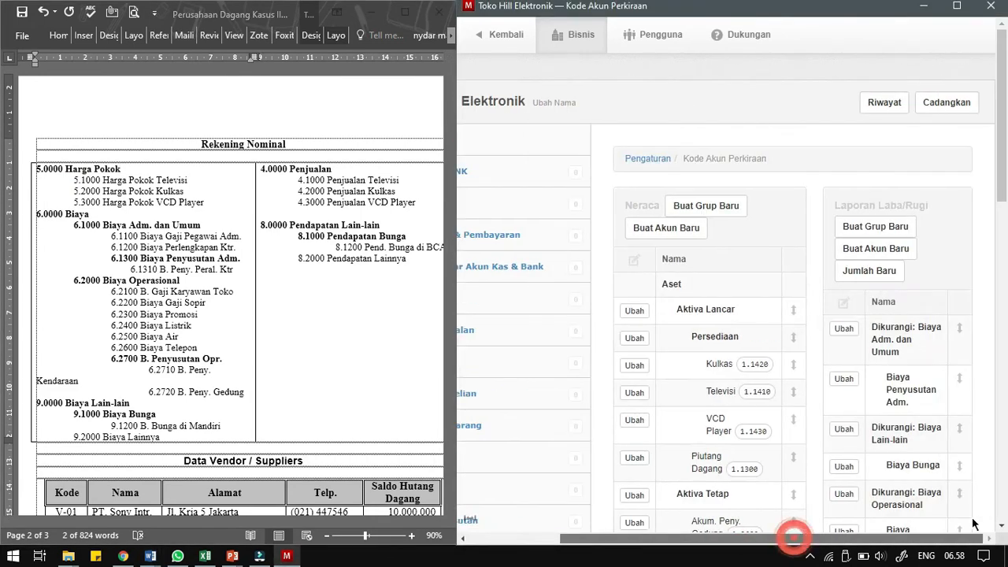
left_click(805, 339)
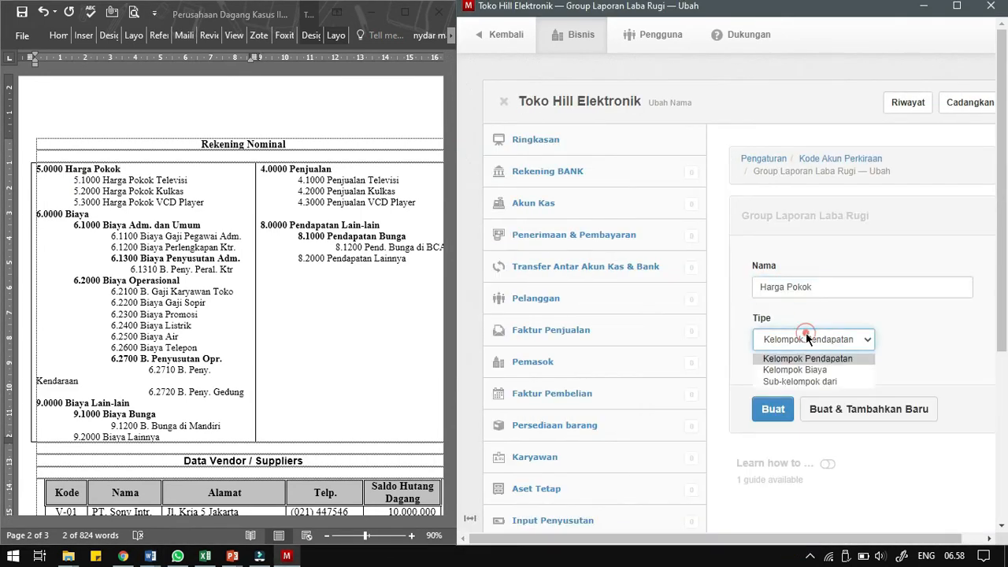
left_click(814, 369)
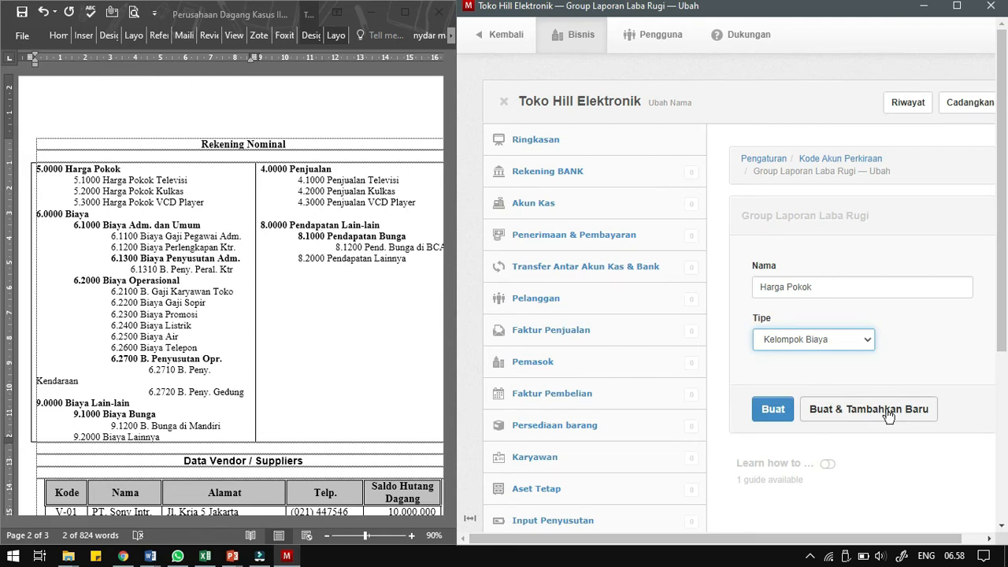
left_click(774, 408)
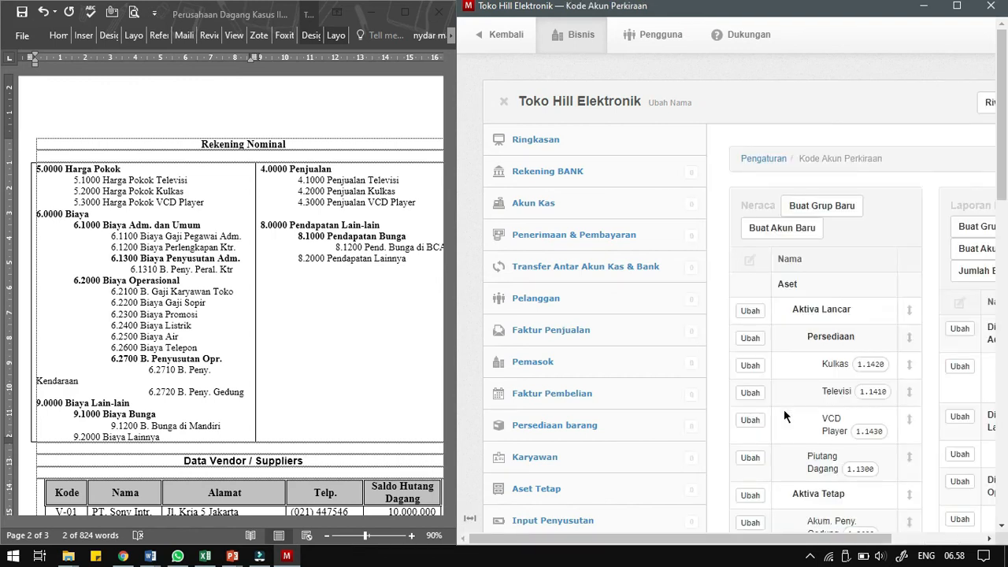
Start a new Laba/Rugi account and name it Harga Pokok Televisi, copied from the case document
scroll(749, 520, "down", 5)
left_click(591, 439)
left_click_drag(722, 540, 816, 540)
scroll(847, 223, "up", 5)
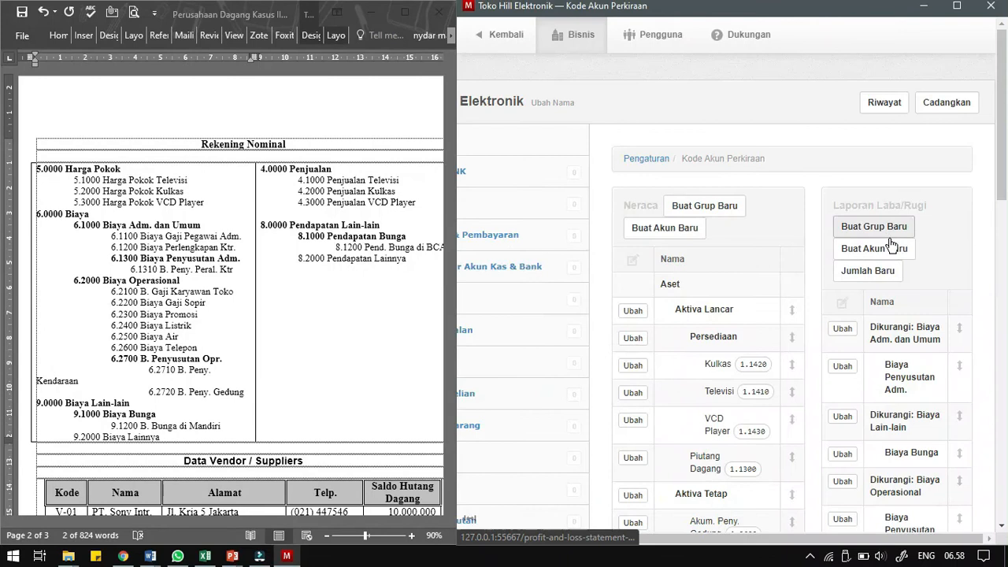
left_click(887, 258)
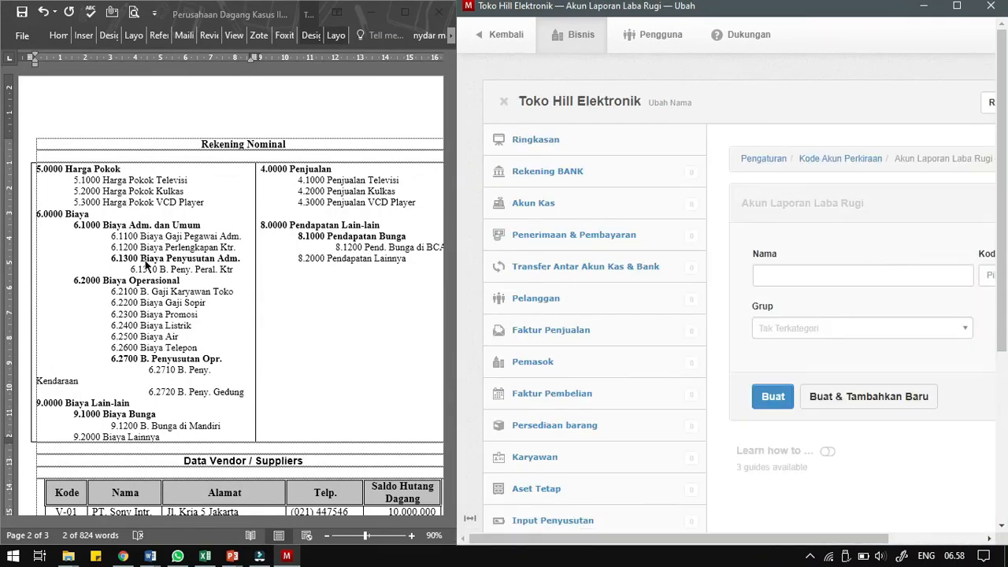
left_click(92, 198)
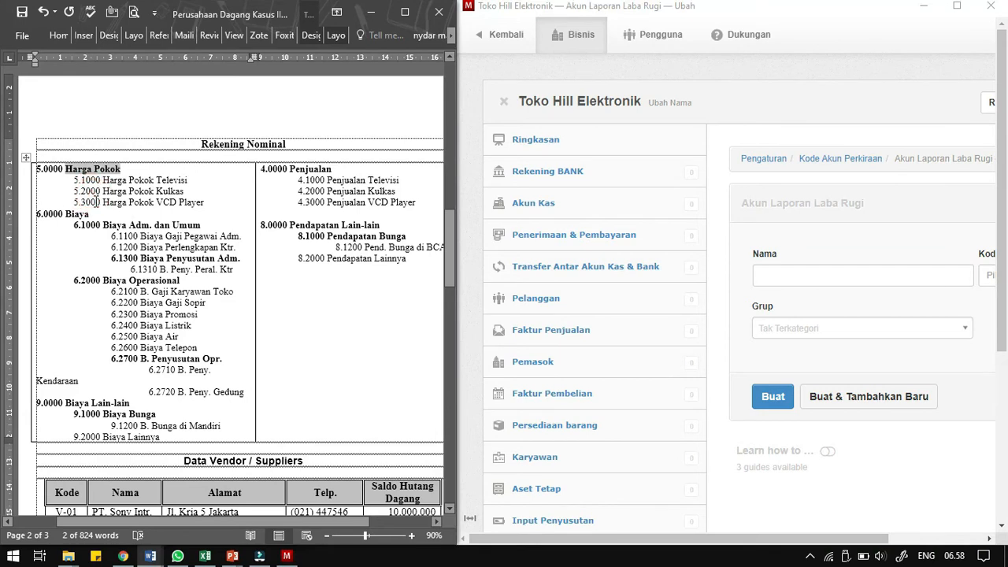
left_click_drag(726, 540, 843, 540)
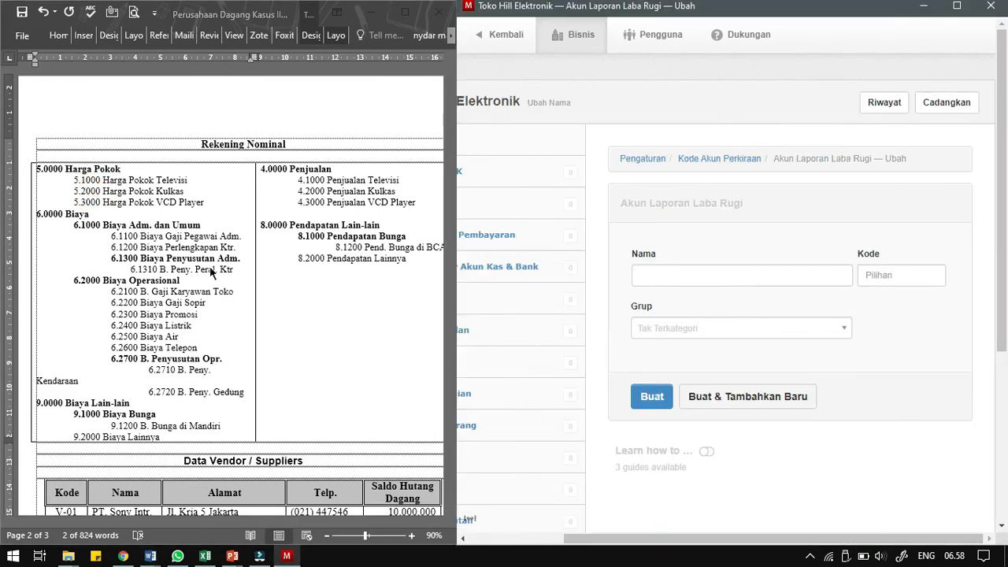
left_click(137, 203)
left_click_drag(103, 180, 189, 181)
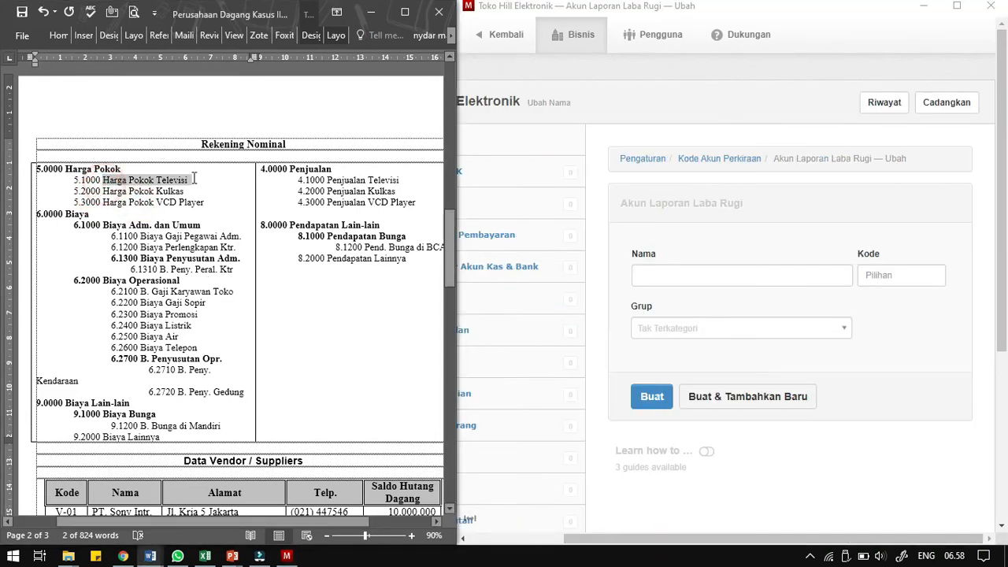
key("ctrl+c")
left_click(674, 277)
key("ctrl+v")
Give the Harga Pokok Televisi account code 5.1000 and group Harga Pokok, then create it and continue to another new account
left_click(74, 181)
double_click(74, 180)
key("ctrl+c")
left_click(889, 275)
key("ctrl+v")
left_click(740, 328)
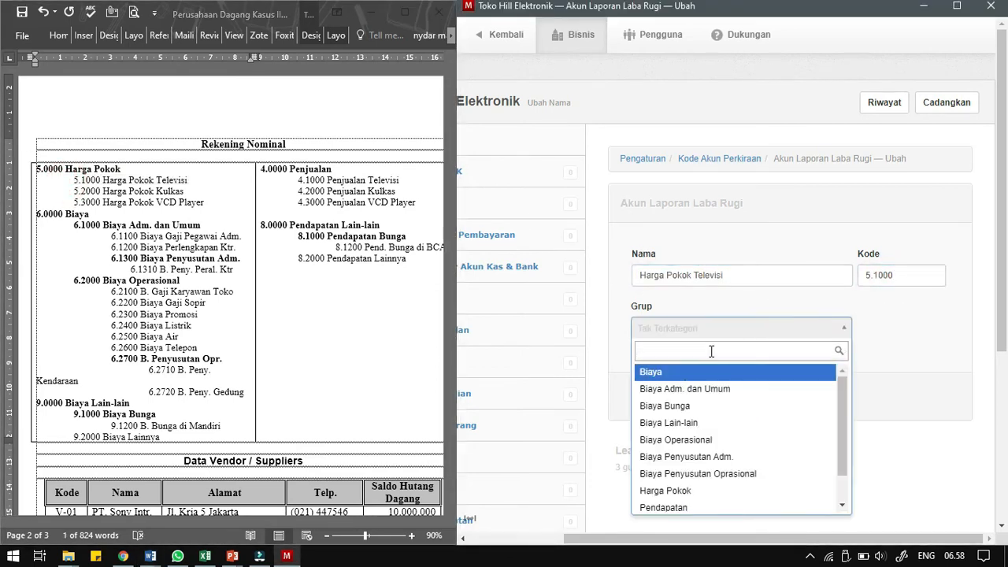
left_click(686, 490)
left_click(731, 396)
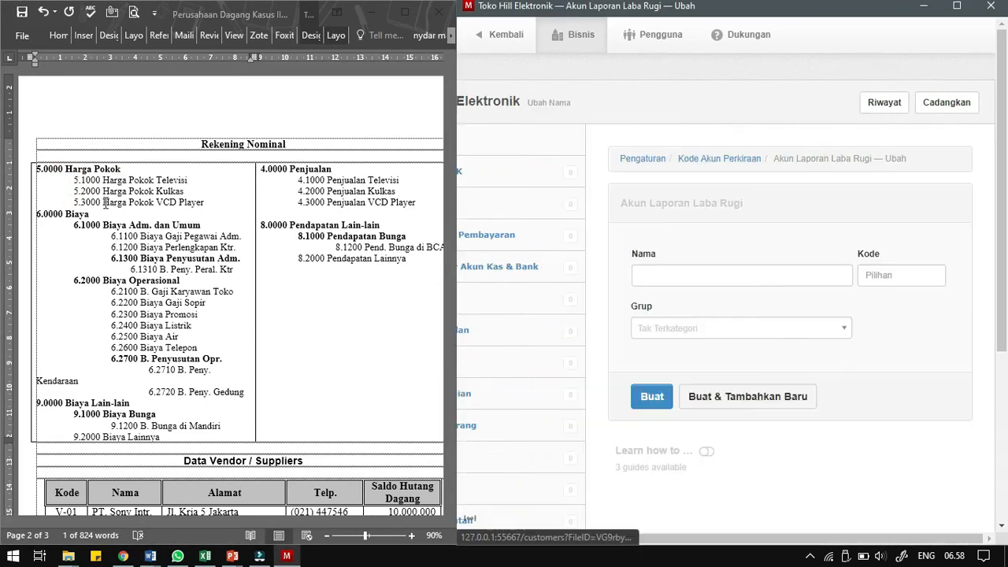
Create the account Harga Pokok Kulkas with code 5.2000 in the group Harga Pokok, continuing to another new account
left_click(105, 192)
left_click_drag(105, 191, 183, 191)
key("ctrl+c")
left_click(680, 276)
key("ctrl+v")
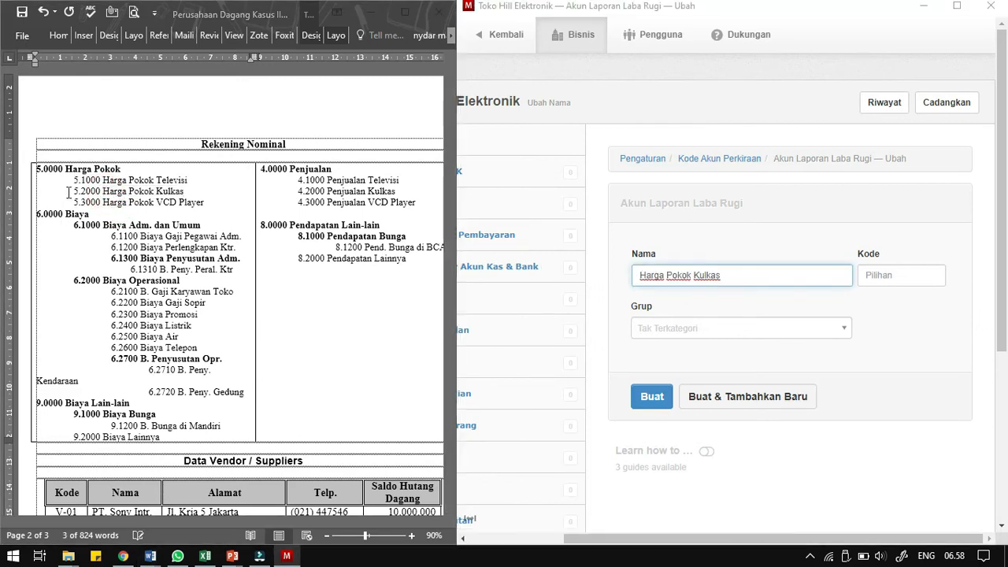
double_click(86, 191)
key("ctrl+c")
left_click(912, 272)
key("ctrl+v")
left_click(720, 327)
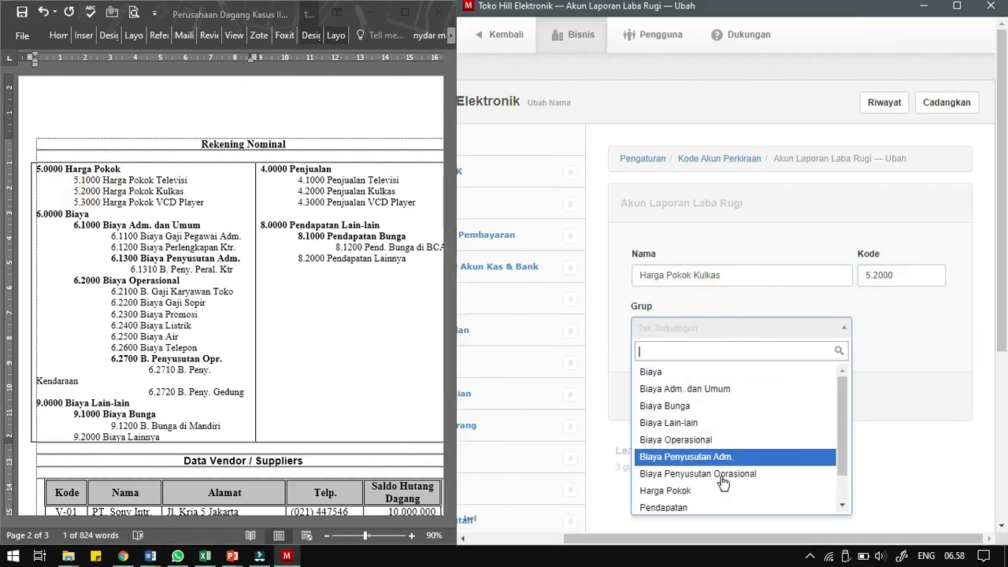
left_click(723, 487)
left_click(737, 396)
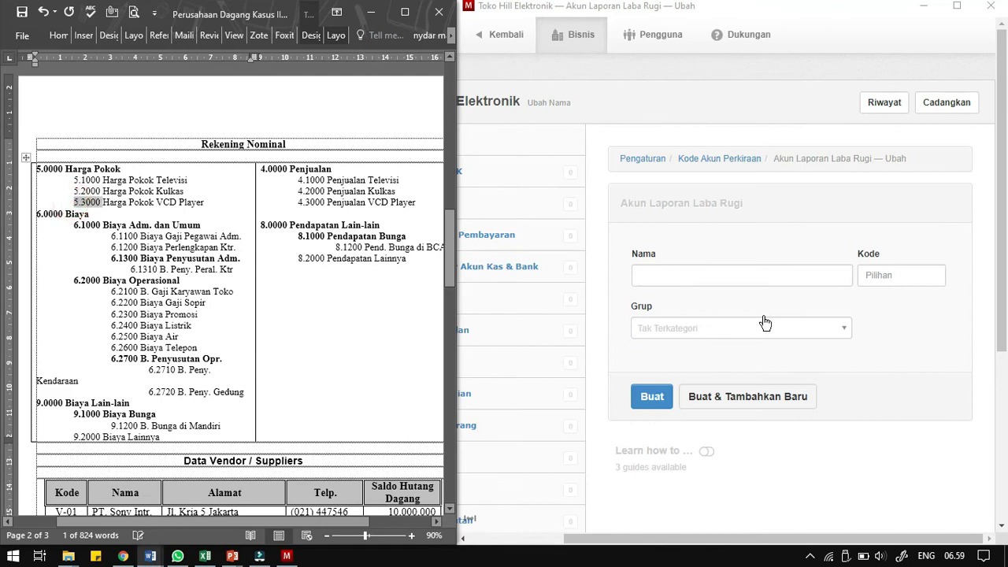
Create the account Harga Pokok VCD Player with code 5.3000 in the group Harga Pokok, continuing to another new account
left_click(892, 284)
key("ctrl+v")
left_click_drag(103, 203, 204, 202)
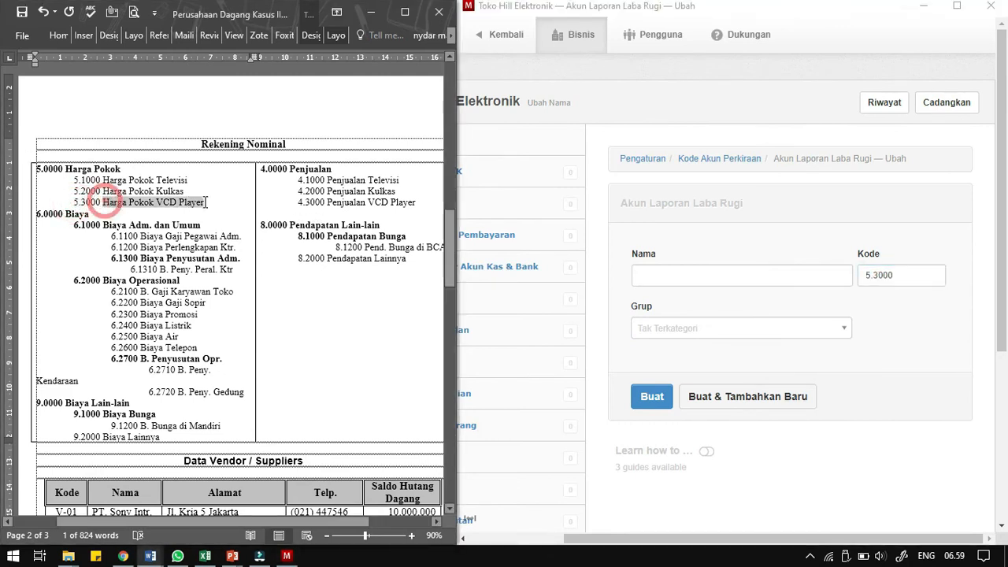
left_click(688, 327)
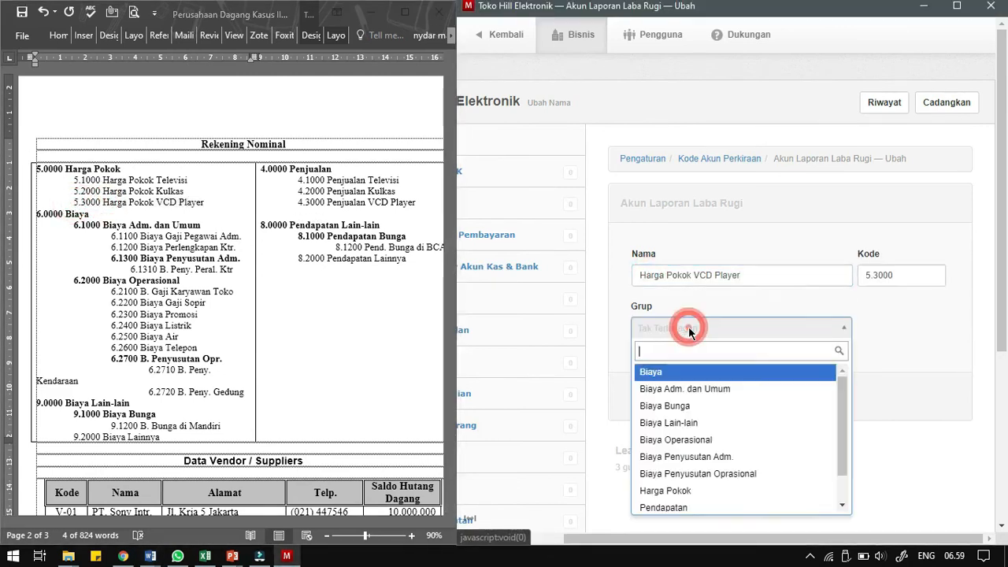
left_click(709, 489)
left_click(733, 398)
Copy the code 6.1100 and the name Biaya Gaji Pegawai Adm. from the case document into the new account's name
left_click(78, 236)
double_click(118, 235)
key("ctrl+c")
left_click(669, 273)
key("ctrl+v")
left_click_drag(140, 235, 244, 237)
key("ctrl+c")
left_click(667, 275)
key("ctrl+v")
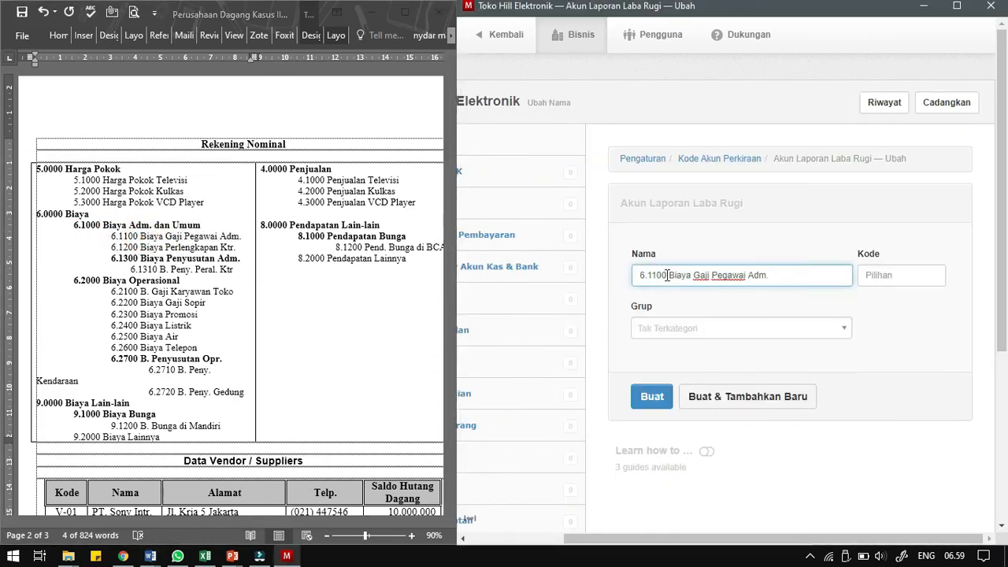
Put 6.1100 in the account's code instead, assign the group Biaya Adm. dan Umum, and create Biaya Gaji Pegawai Adm., continuing to another
left_click(886, 275)
type("6.1100")
left_click(726, 328)
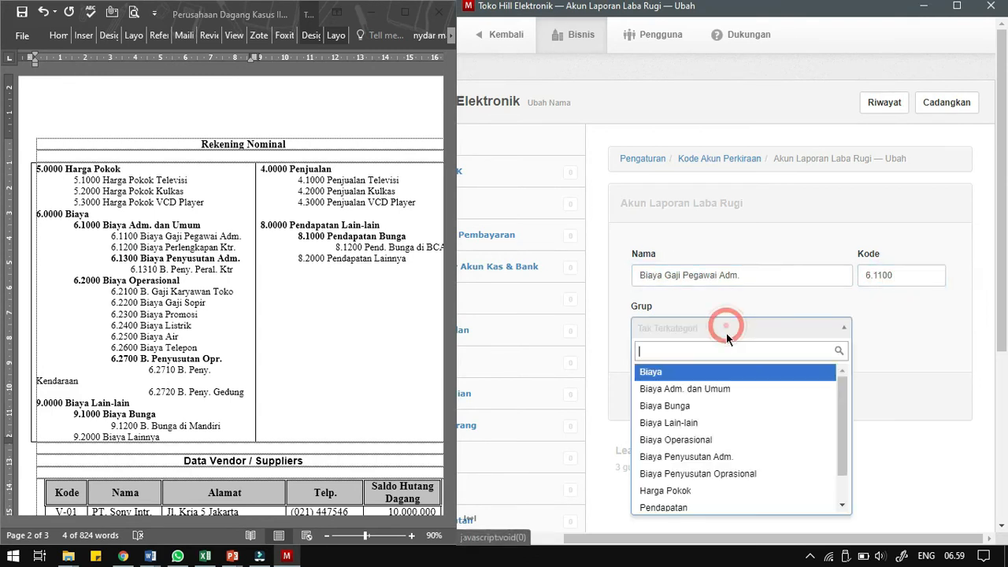
left_click(684, 388)
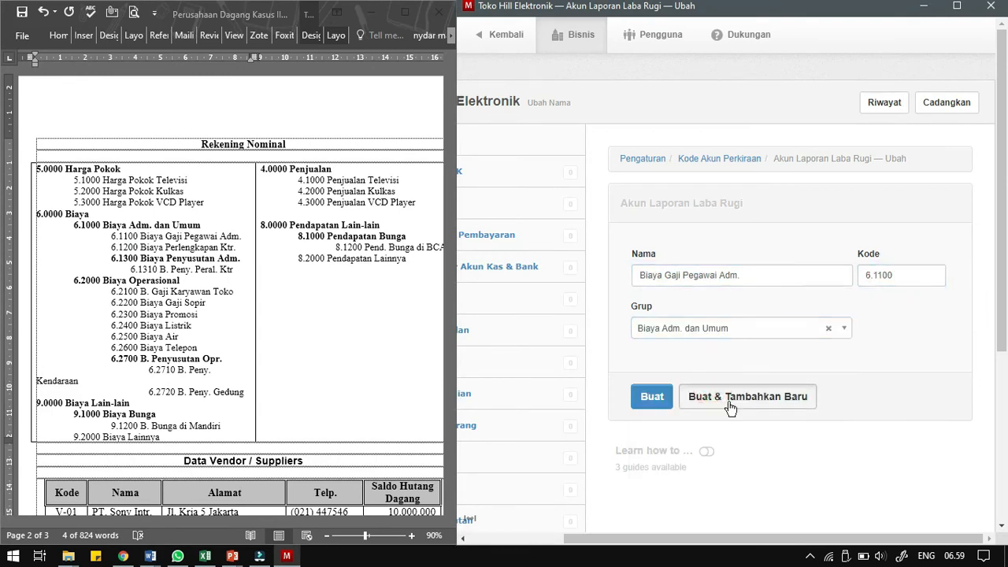
left_click(731, 400)
Create the account Biaya Perlengkapan Ktr with code 6.1200 in the group Biaya Adm. dan Umum, continuing to another new account
left_click(158, 259)
left_click_drag(140, 248, 235, 248)
key("ctrl+c")
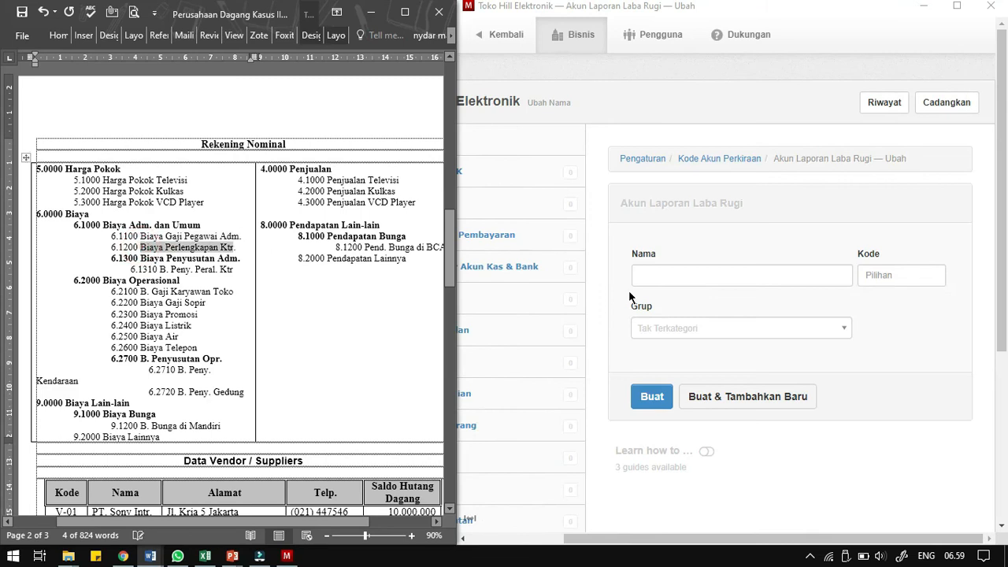
left_click(686, 279)
key("ctrl+v")
double_click(127, 248)
key("ctrl+c")
left_click(890, 275)
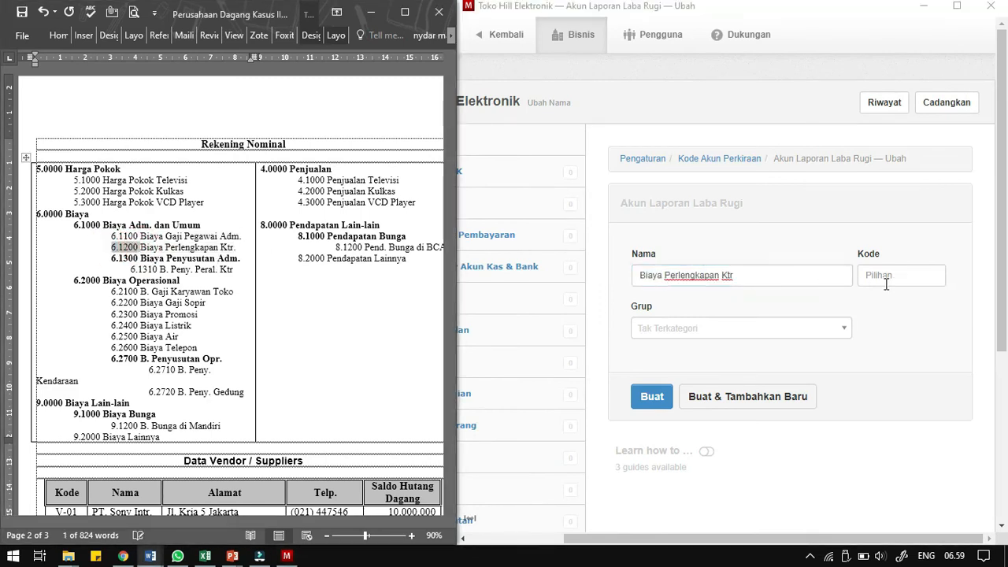
key("ctrl+v")
left_click(764, 328)
left_click(684, 388)
left_click(685, 401)
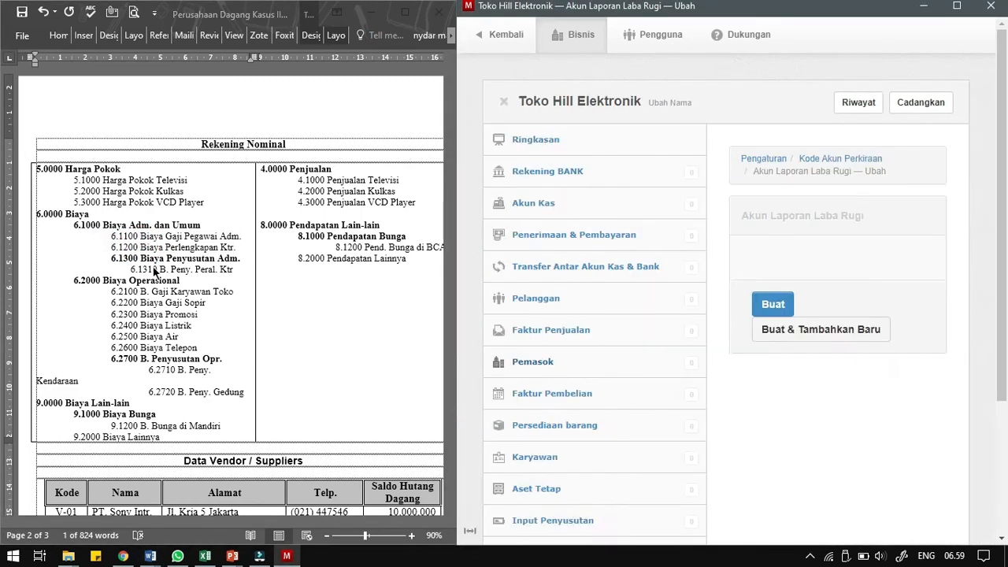
Create the account Biaya Peny. Peralatan Kantor with code 6.1310 in the group Biaya Penyusutan Adm., continuing to another new account
left_click_drag(160, 270, 243, 277)
left_click(725, 276)
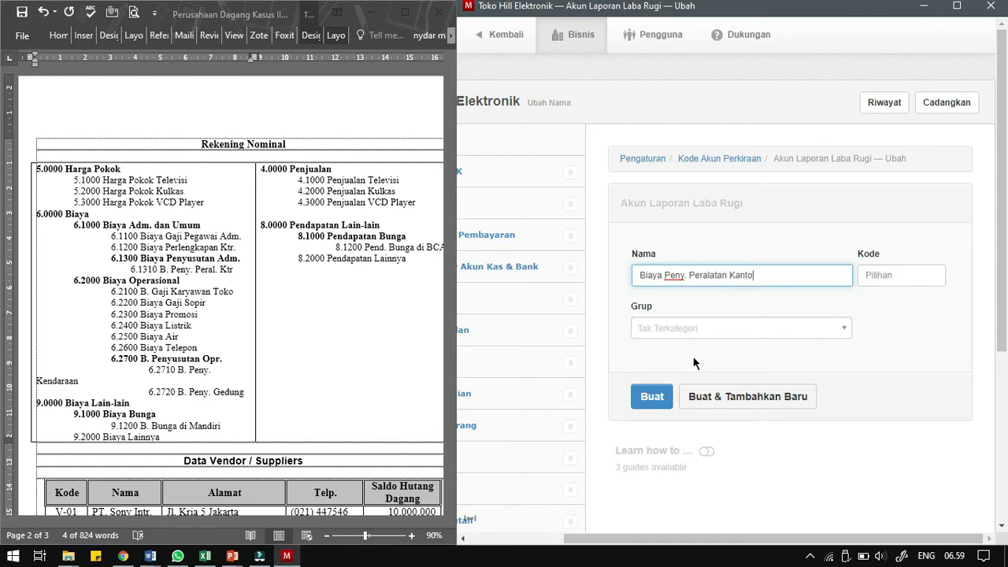
left_click_drag(131, 270, 155, 269)
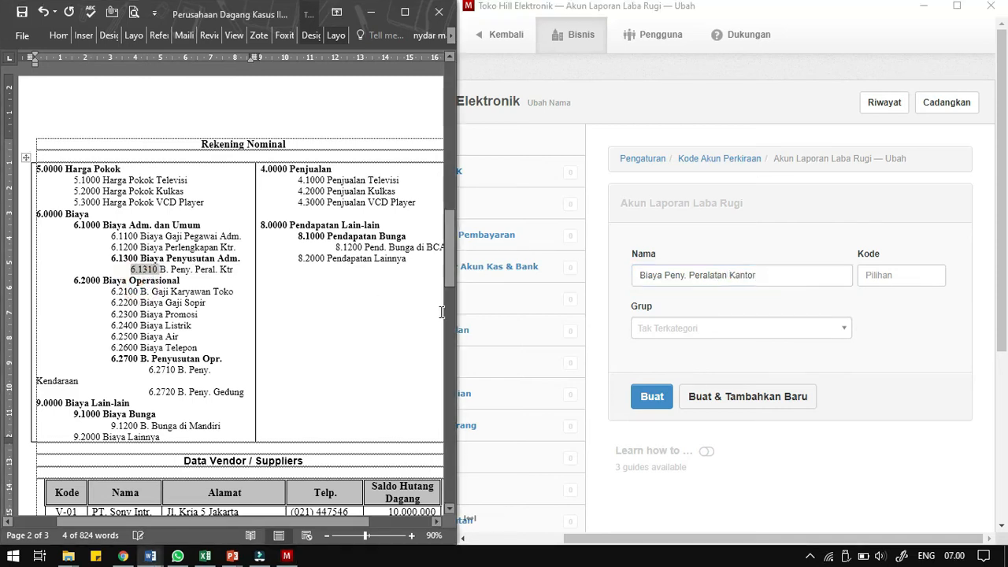
left_click(898, 274)
key("ctrl+v")
left_click(740, 327)
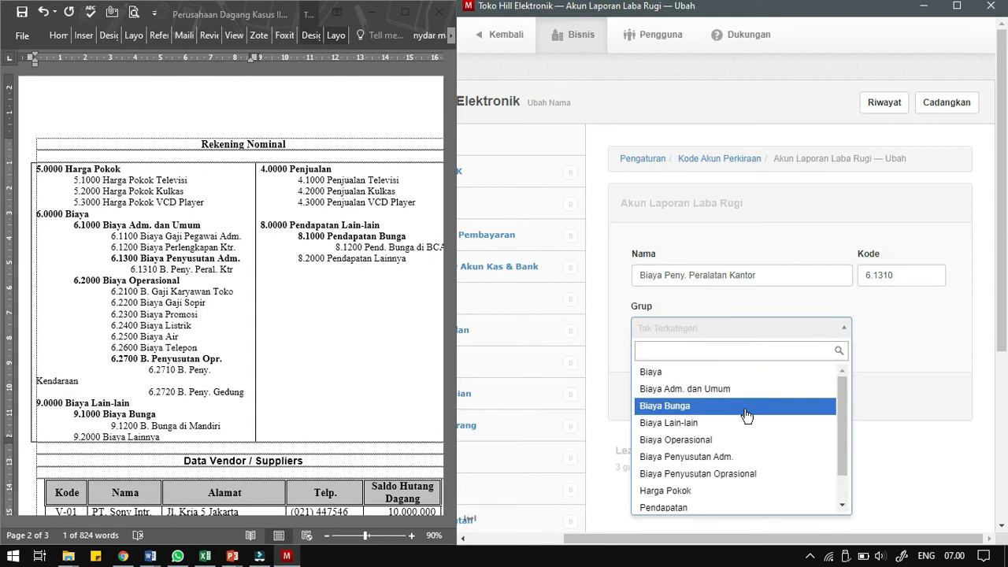
left_click(719, 457)
left_click(715, 396)
Enter the name B. Gaji Karyawan Toko and code 6.2100 for the new account, copied from the case document
left_click(162, 290)
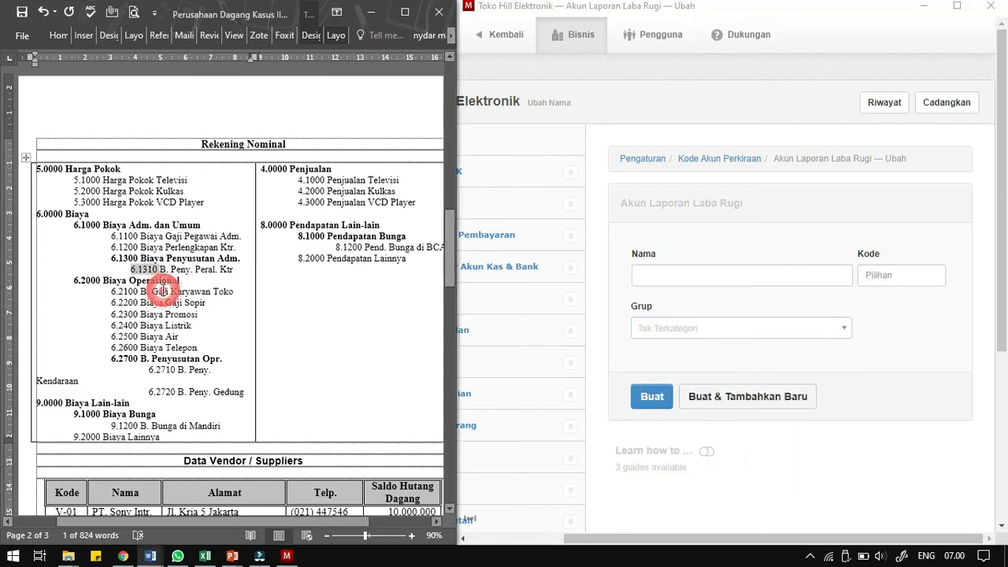
left_click_drag(142, 292, 217, 290)
left_click(634, 275)
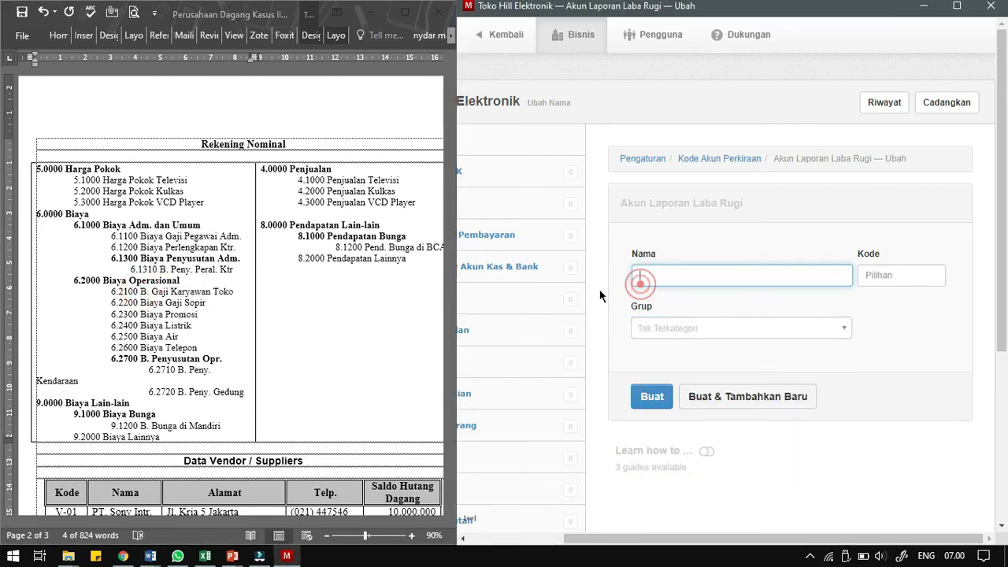
key("ctrl+v")
left_click_drag(111, 291, 139, 292)
left_click(874, 276)
key("ctrl+v")
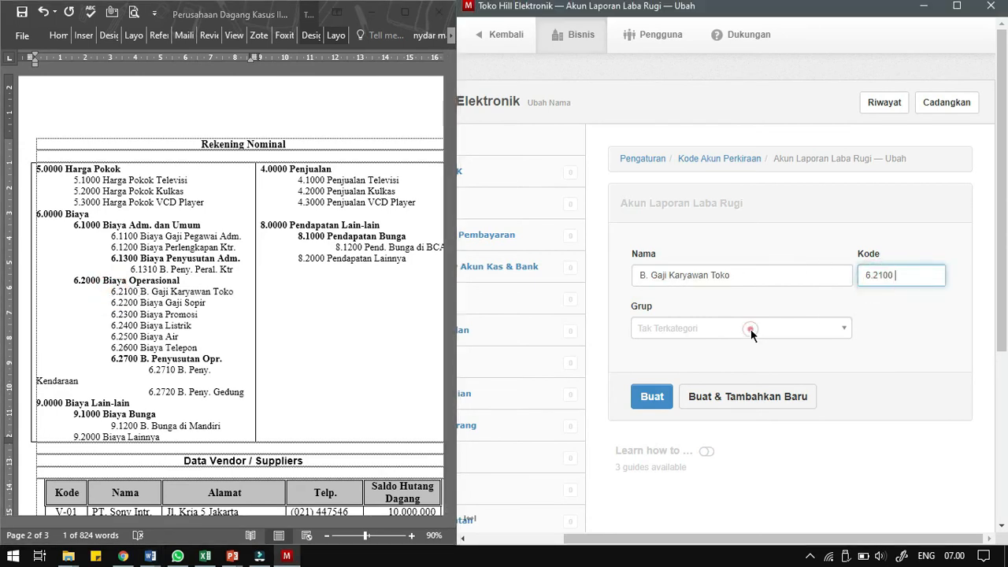
Assign the 6.2100 account to Biaya Operasional, expand the "B." in its name to "Biaya", and create it, continuing to another
left_click(754, 329)
scroll(713, 436, "down", 1)
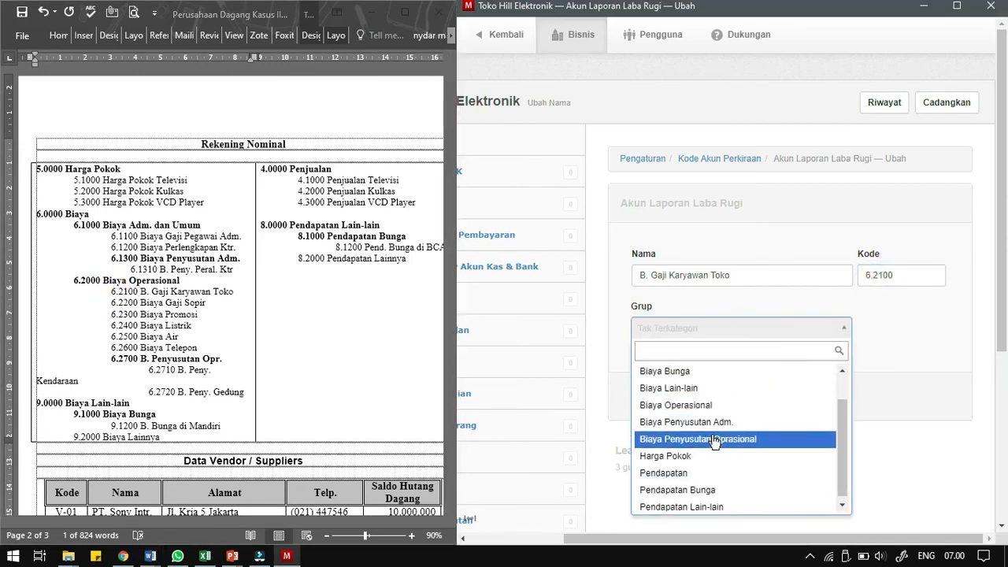
scroll(709, 485, "down", 1)
scroll(709, 479, "up", 1)
scroll(709, 475, "up", 1)
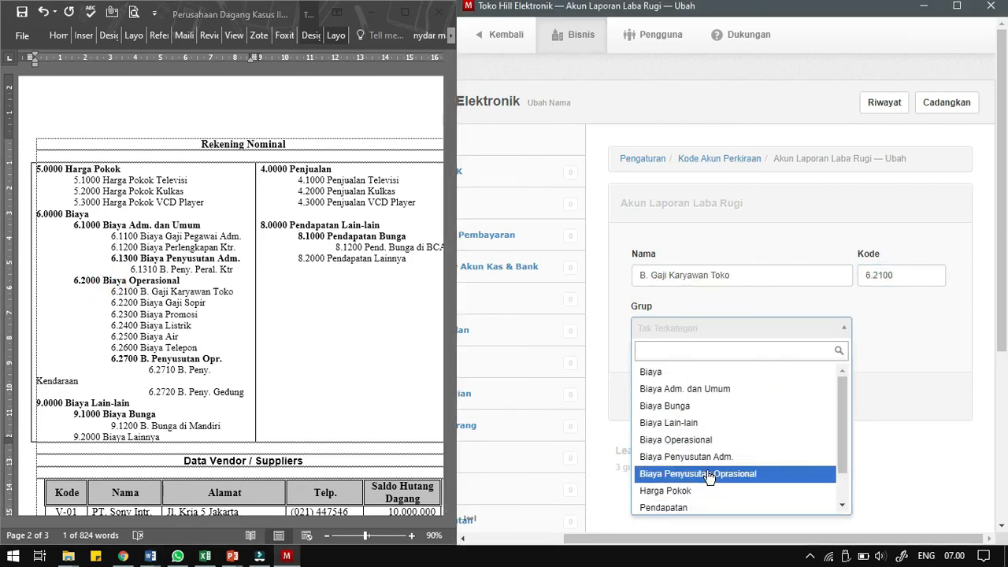
left_click(703, 442)
left_click(648, 275)
key("BackSpace")
type("iaya")
left_click(740, 396)
Create the account Biaya Gaji Sopir with code 6.2200 in the group Biaya Operasional, continuing to another new account
left_click(176, 307)
left_click_drag(142, 301, 206, 302)
key("ctrl+c")
left_click(677, 275)
key("ctrl+v")
left_click(111, 310)
left_click_drag(111, 302, 140, 303)
key("ctrl+c")
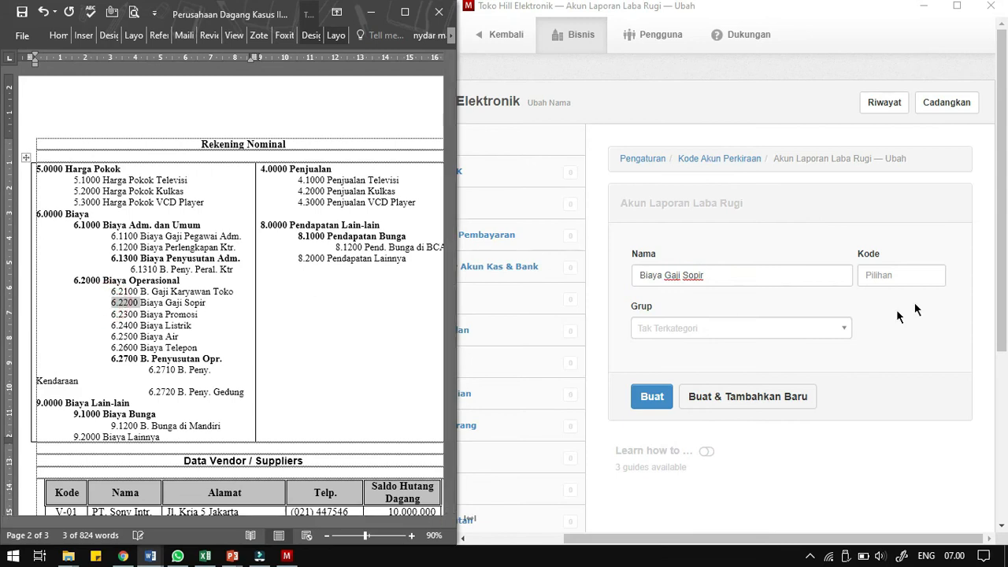
left_click(912, 273)
key("ctrl+v")
left_click(729, 331)
left_click(719, 439)
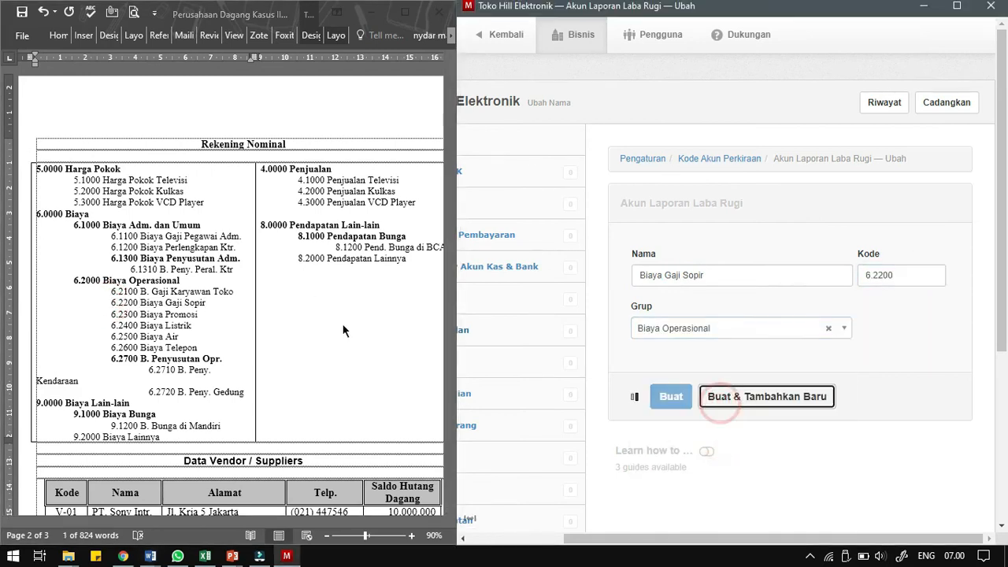
left_click(715, 396)
Create the account Biaya Promosi with code 6.2300 in the group Biaya Operasional, continuing to another new account
left_click_drag(141, 314, 198, 315)
key("ctrl+c")
left_click(667, 275)
key("ctrl+v")
left_click_drag(112, 314, 140, 315)
key("ctrl+c")
left_click(907, 275)
key("ctrl+v")
left_click(729, 328)
left_click(701, 437)
left_click(725, 399)
Create the account Biaya Listrik with code 6.2400 in the group Biaya Operasional, continuing to another new account
left_click(140, 325)
left_click_drag(140, 325, 193, 325)
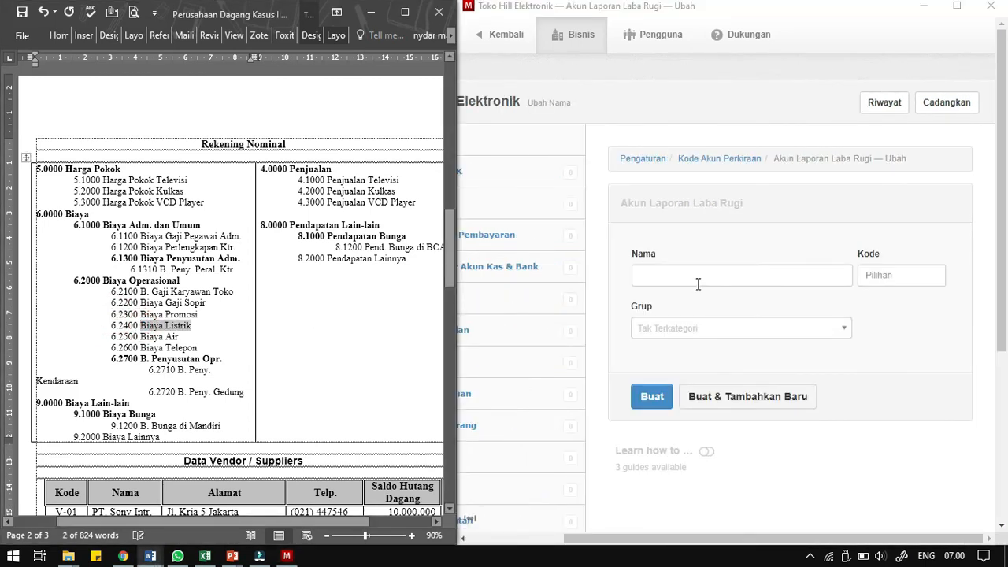
left_click(708, 274)
left_click(112, 325)
left_click(879, 303)
left_click(687, 328)
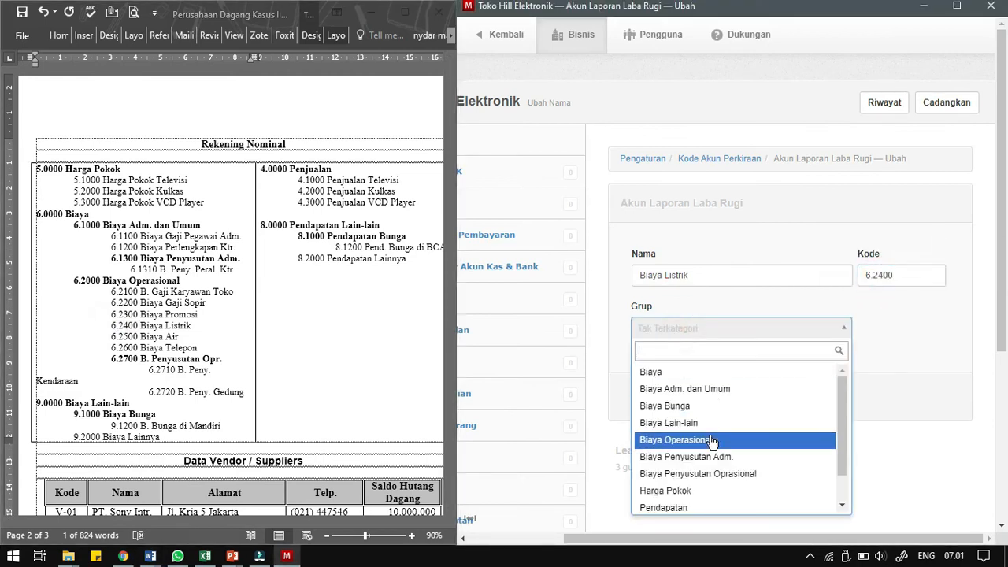
left_click(713, 438)
left_click(725, 396)
Create the account Biaya Air with code 6.2500 in the group Biaya Operasional, continuing to another new account
left_click(155, 336)
double_click(150, 336)
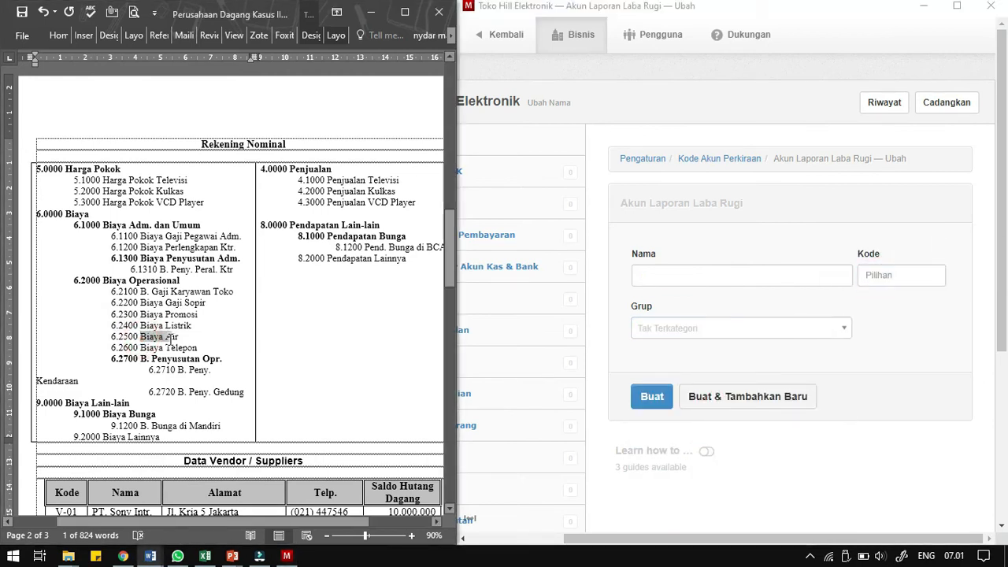
key("ctrl+c")
left_click(824, 268)
key("ctrl+v")
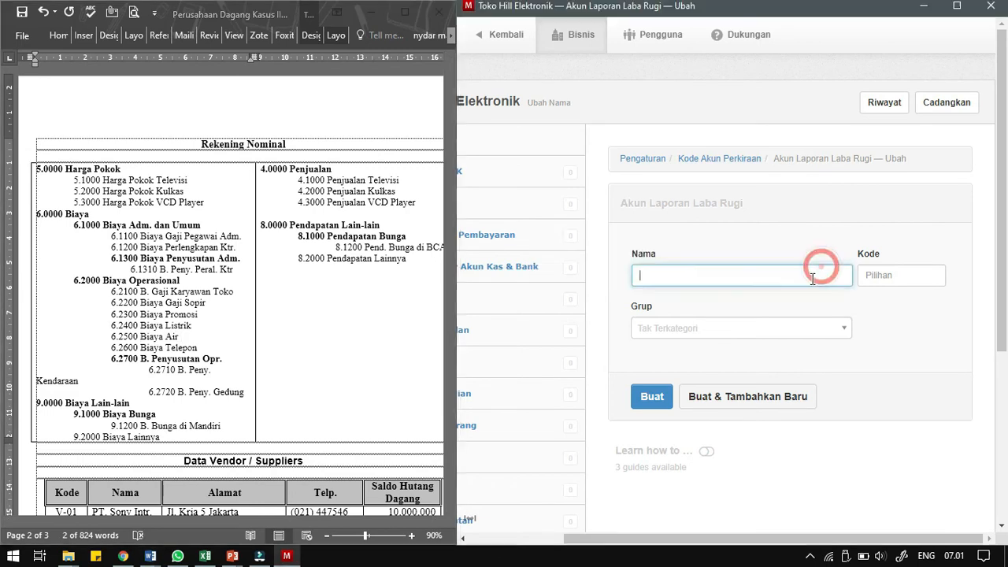
left_click(105, 335)
left_click(862, 275)
key("ctrl+v")
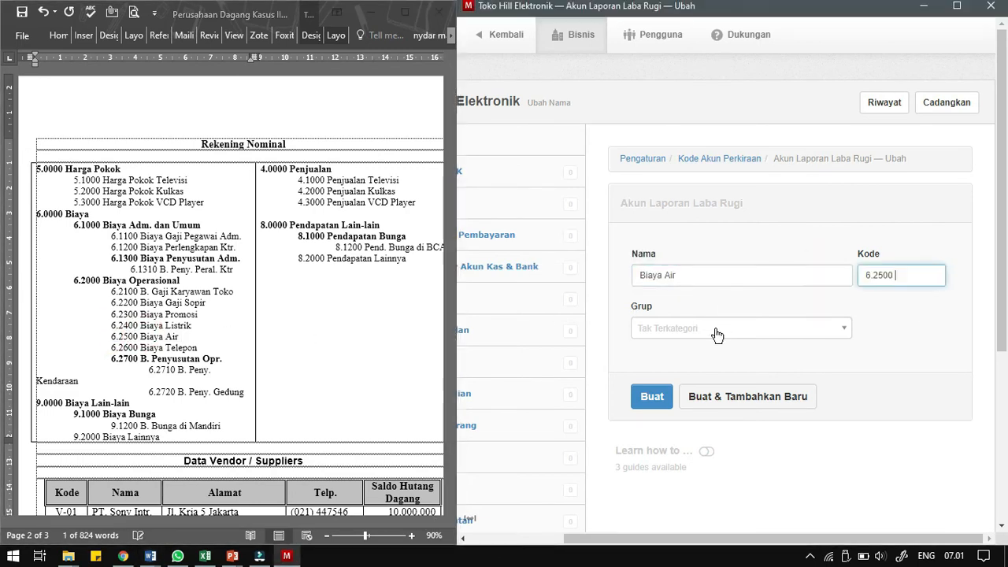
left_click(722, 328)
left_click(708, 446)
left_click(748, 396)
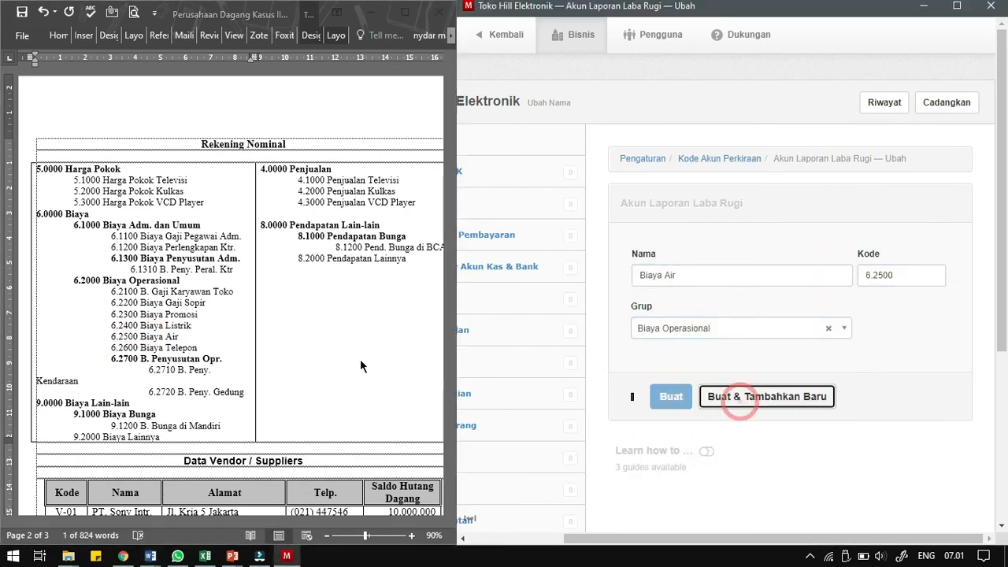
Create the account Biaya Telepon with code 6.2600, assigning it to a group and continuing to another new account
left_click_drag(118, 347, 180, 352)
left_click(141, 347)
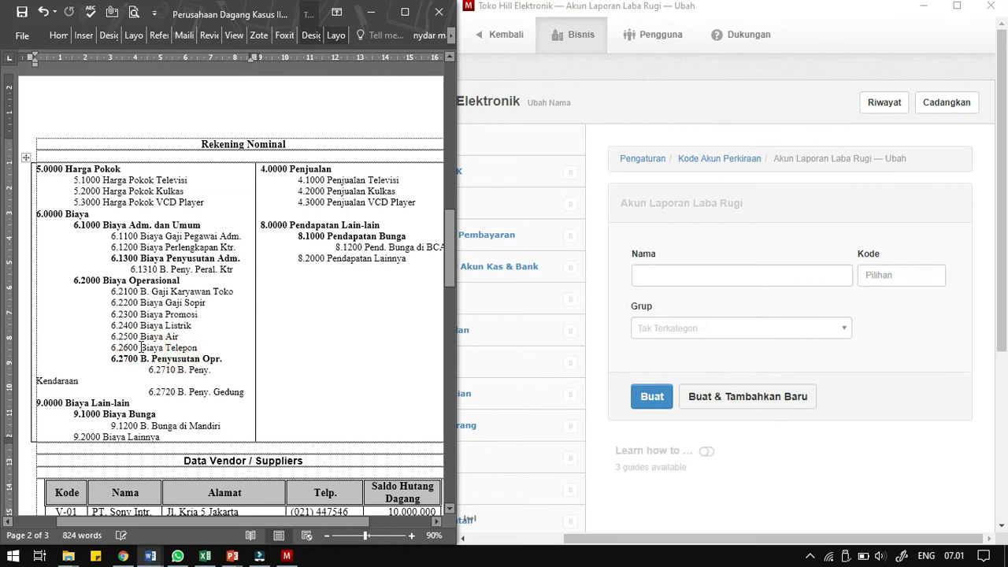
key("ctrl+c")
left_click(642, 275)
key("ctrl+v")
left_click_drag(139, 347, 111, 347)
left_click(928, 275)
left_click(664, 345)
left_click(700, 375)
left_click(689, 403)
Name the new profit-and-loss account Biaya Peny. Kendaraan, based on the 6.2710 entry in the Word case
left_click(206, 377)
left_click_drag(204, 371, 84, 381)
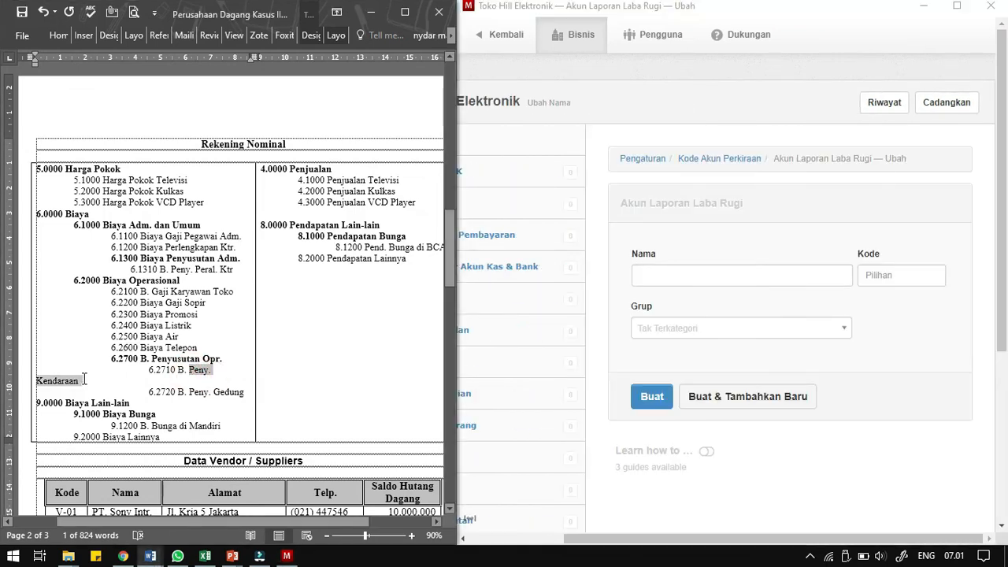
key("ctrl+c")
left_click(731, 277)
key("ctrl+v")
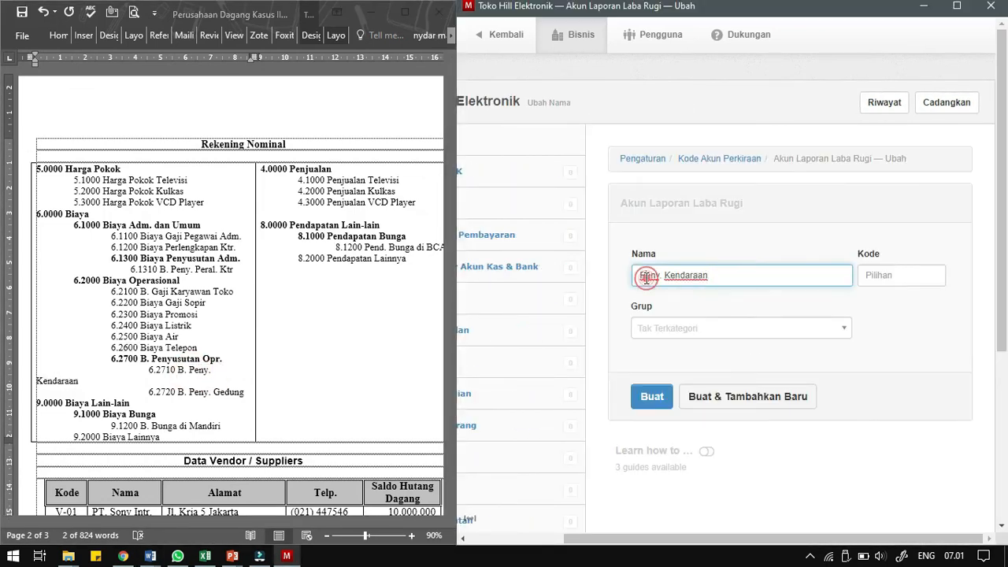
type("Biaya")
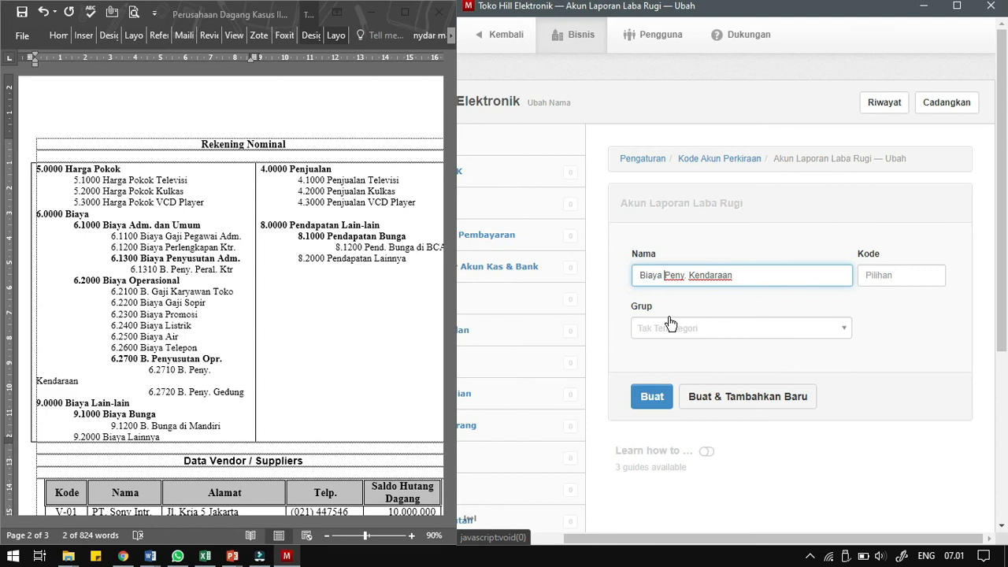
Give Biaya Peny. Kendaraan code 6.2710 and the group Biaya Penyusutan Oprasional, then create it and continue to another new account
double_click(163, 369)
key("ctrl+c")
left_click(884, 277)
key("ctrl+v")
left_click(758, 340)
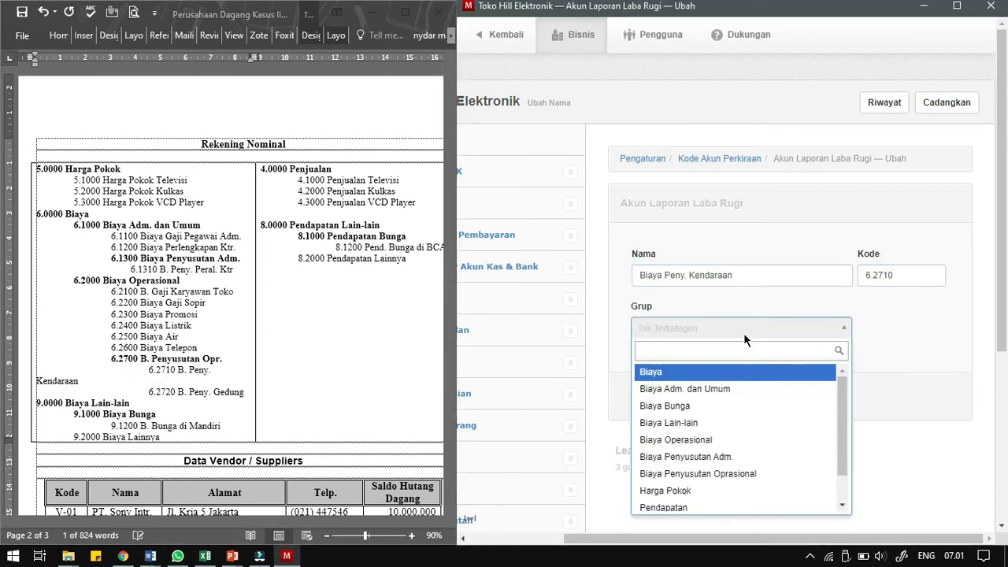
left_click(741, 477)
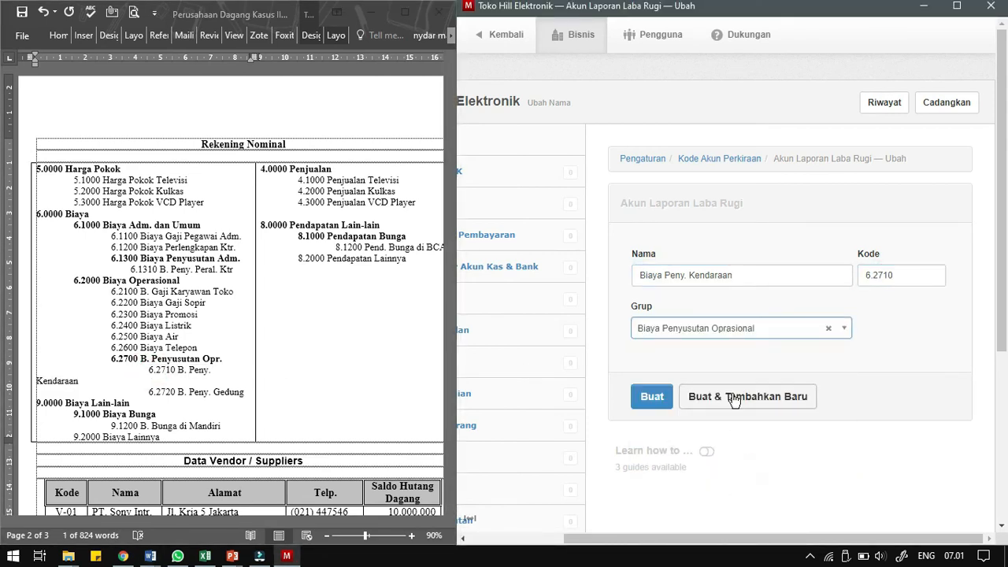
left_click(677, 397)
Name the new profit-and-loss account Biaya Peny. Gedung, based on the 6.2720 entry in the Word case
left_click_drag(178, 392, 247, 387)
key("ctrl+c")
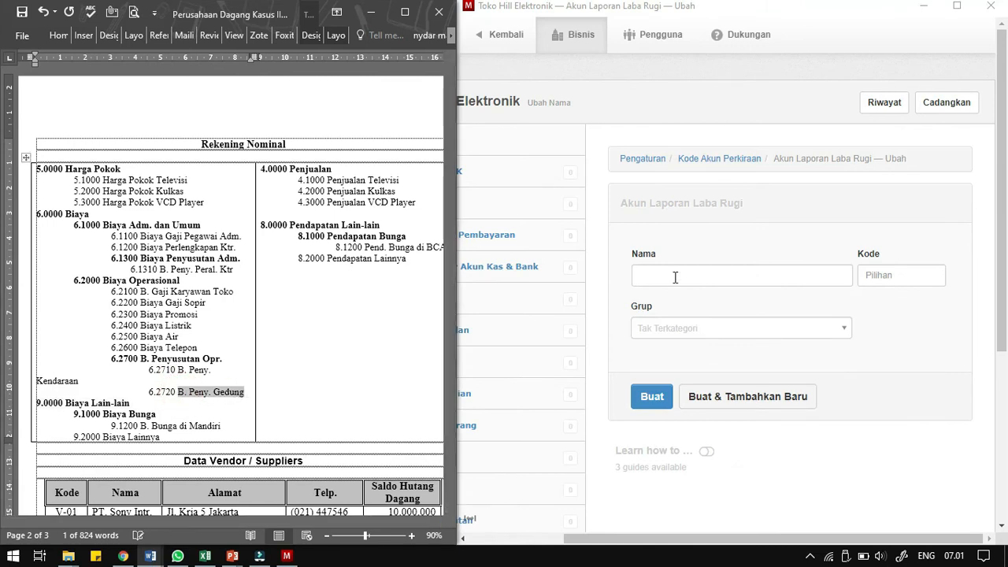
left_click(674, 276)
key("ctrl+v")
left_click(649, 277)
key("BackSpace")
type("iaya")
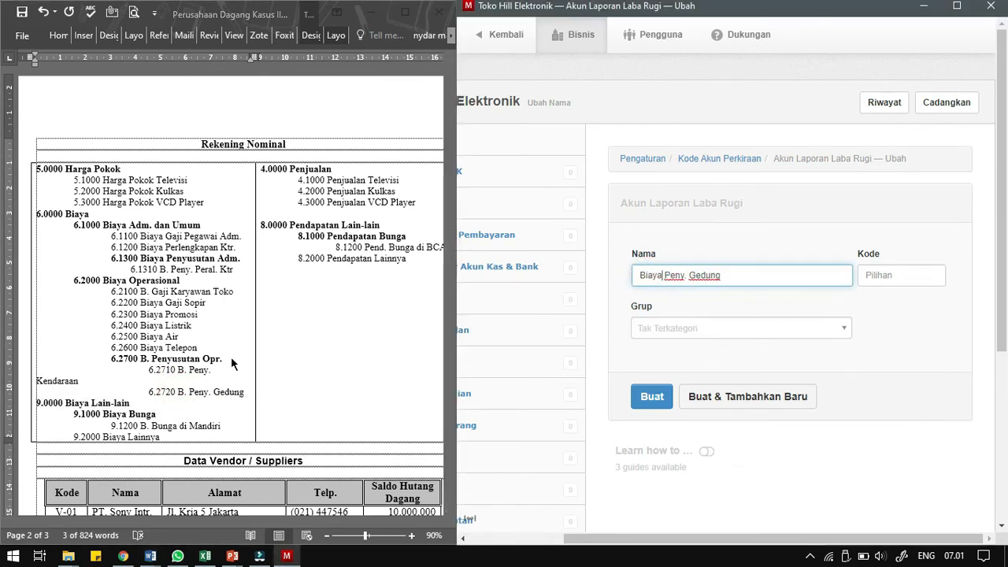
Give Biaya Peny. Gedung code 6.2720 and the group Biaya Penyusutan Oprasional, then create it and continue to another new account
left_click(146, 391)
left_click(152, 391)
double_click(166, 392)
key("ctrl+c")
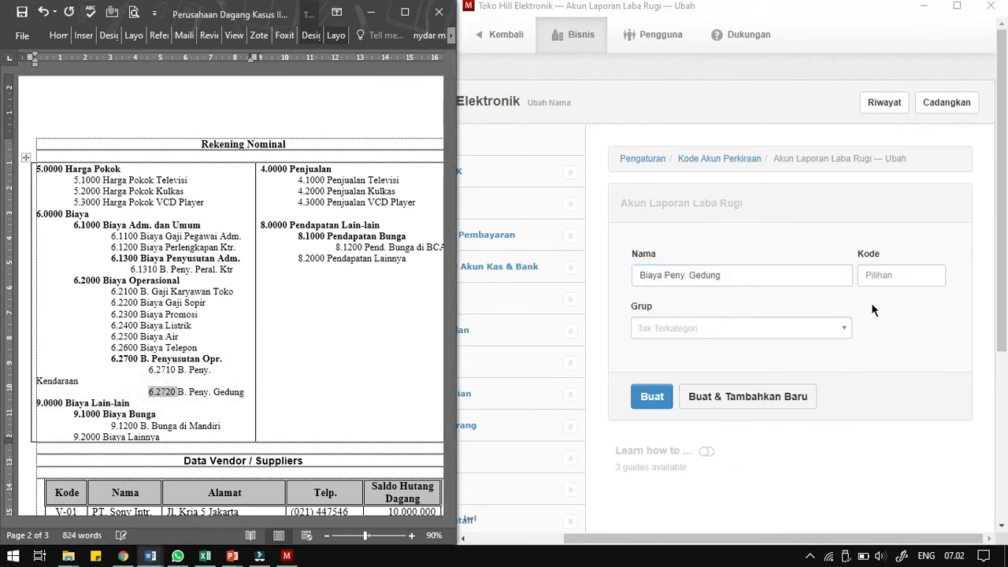
left_click(901, 275)
key("ctrl+v")
left_click(776, 331)
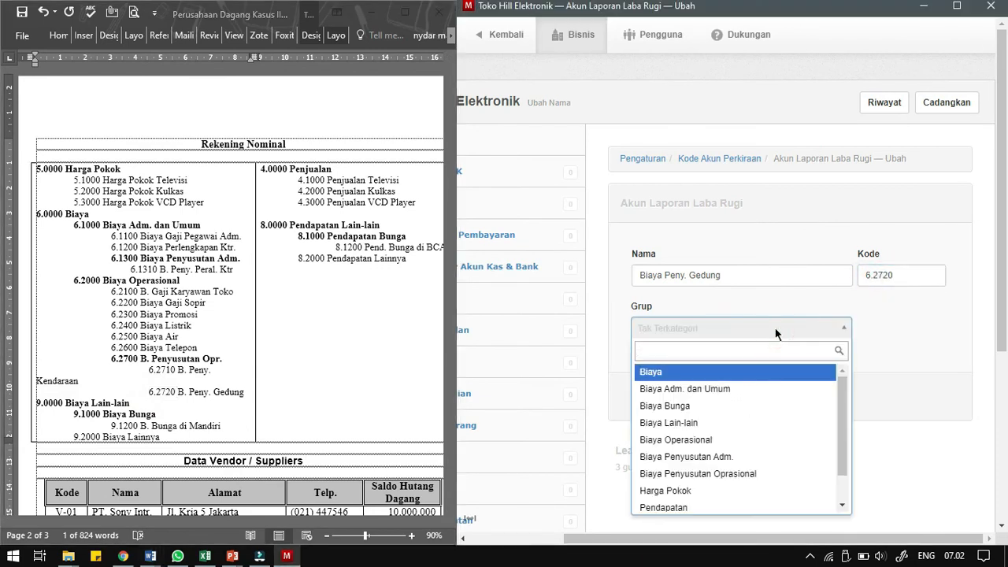
left_click(720, 474)
left_click(740, 396)
Create the account Bunga di Mandiri with code 9.1200 in the group Biaya Bunga, continuing to another new account
left_click(167, 419)
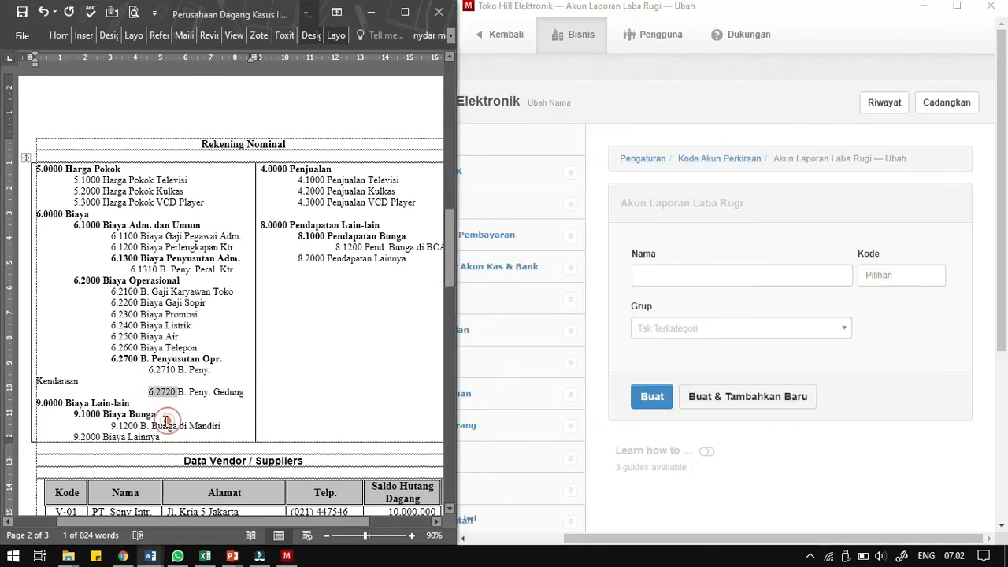
left_click_drag(154, 425, 221, 426)
key("ctrl+c")
left_click(654, 274)
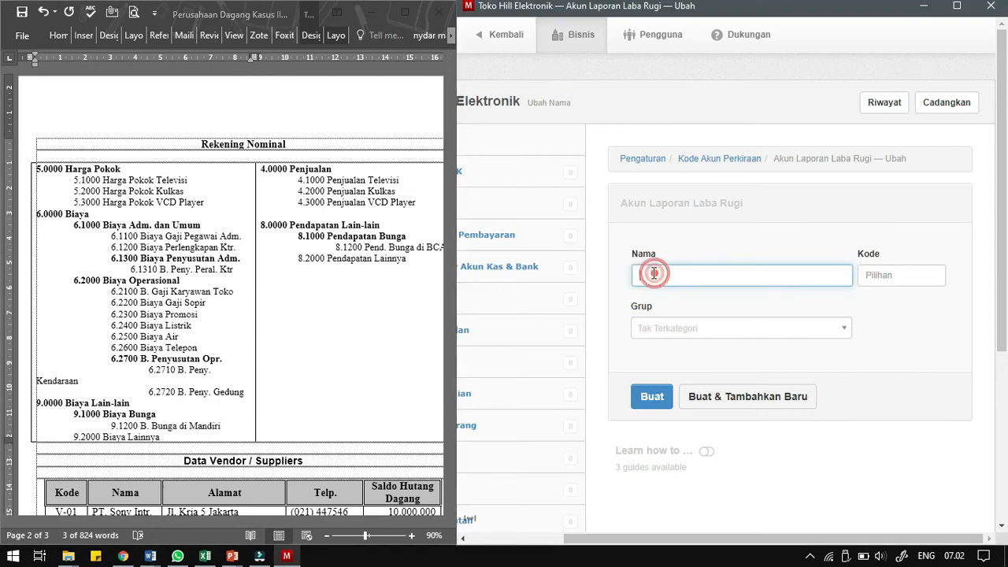
double_click(119, 426)
key("ctrl+c")
left_click(879, 275)
key("ctrl+v")
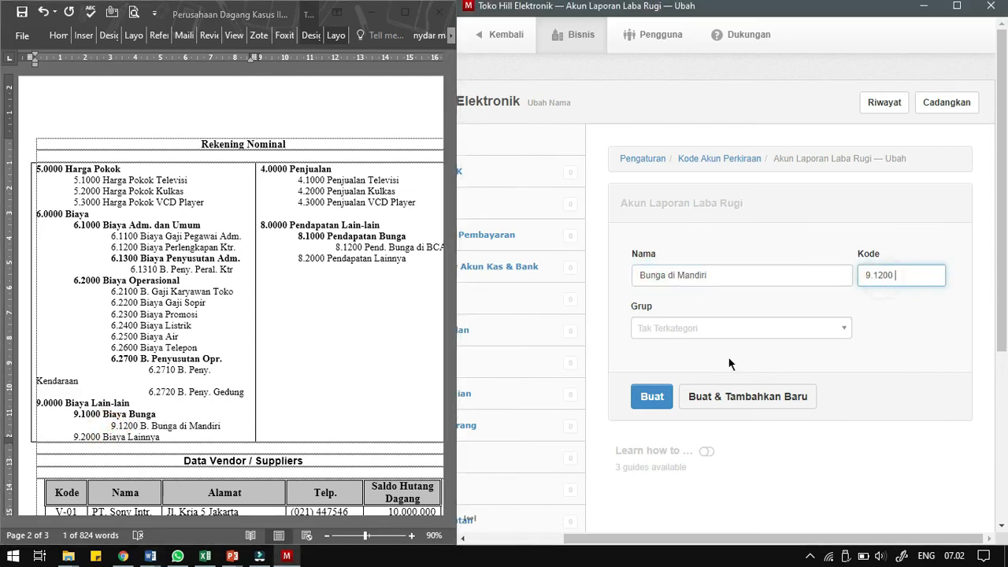
left_click(713, 335)
left_click(665, 406)
left_click(741, 396)
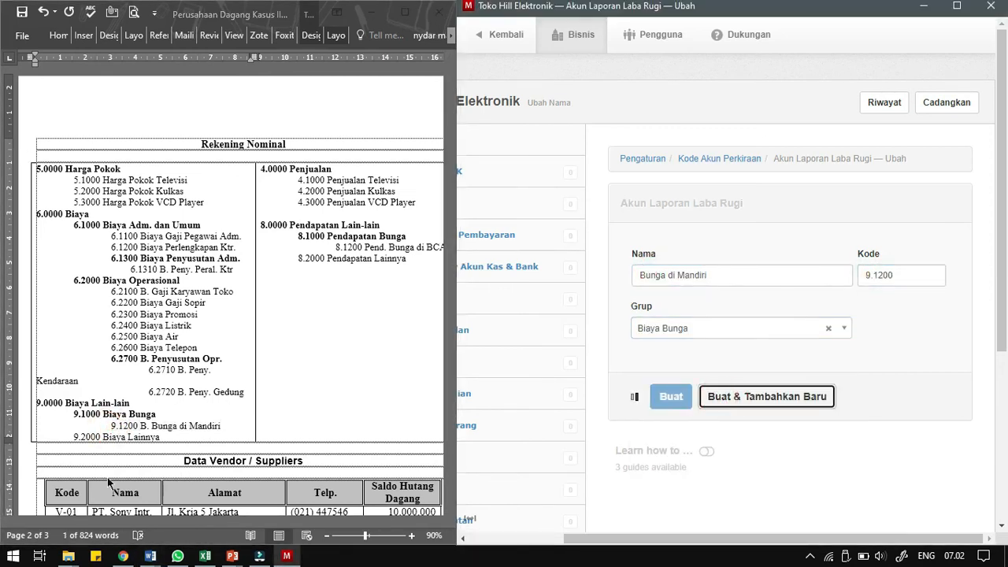
Create the account Biaya Lainnya with code 9.2000, assigning it to a group and continuing to another new account
left_click(106, 438)
left_click_drag(106, 438, 139, 438)
key("ctrl+c")
left_click(740, 277)
key("ctrl+v")
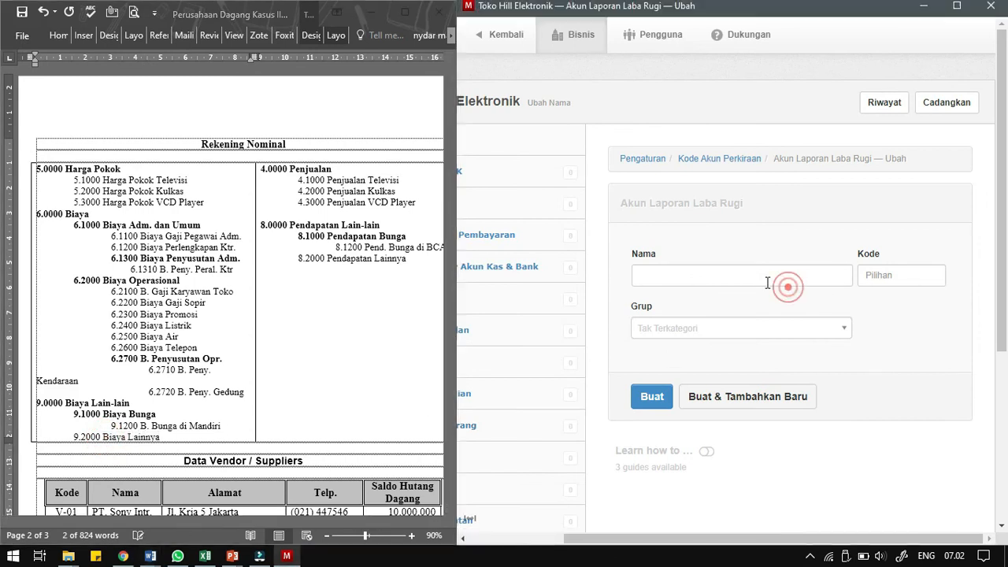
left_click(114, 439)
double_click(85, 437)
key("ctrl+c")
left_click(898, 274)
key("ctrl+v")
left_click(706, 334)
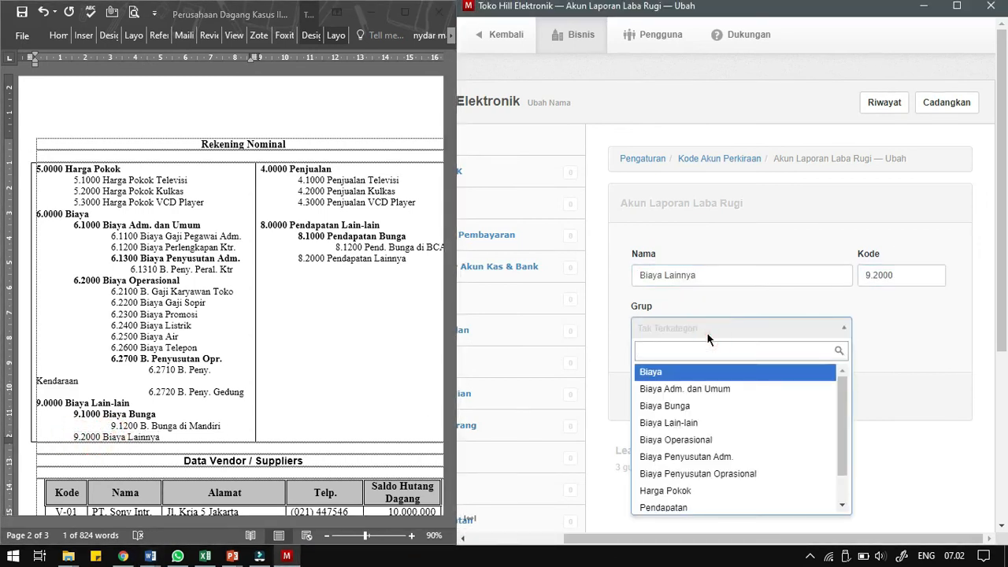
scroll(693, 417, "down", 1)
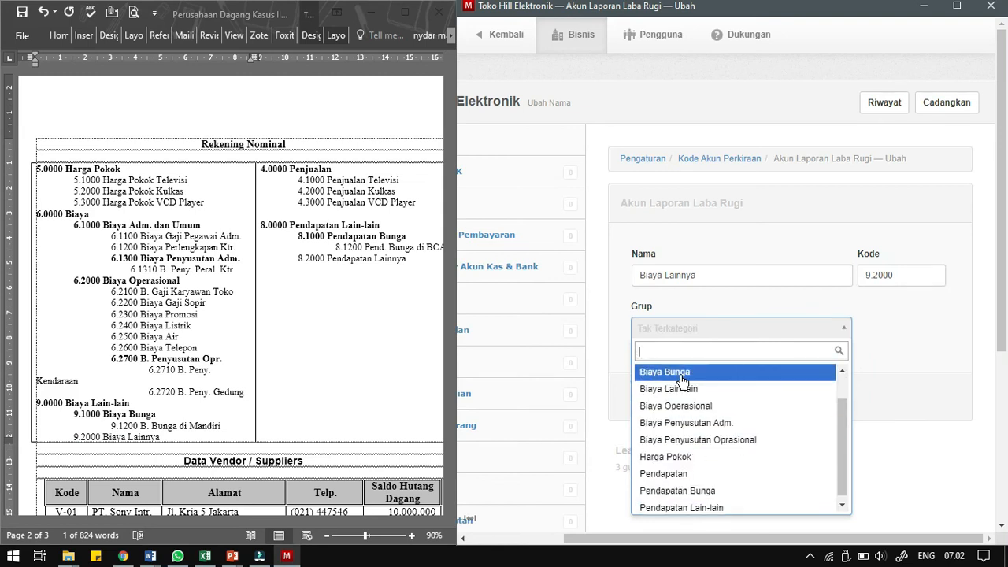
left_click(679, 371)
left_click(693, 397)
Create the account Penjualan Televisi with code 4.1000 in the group Pendapatan, continuing to another new account
left_click(315, 197)
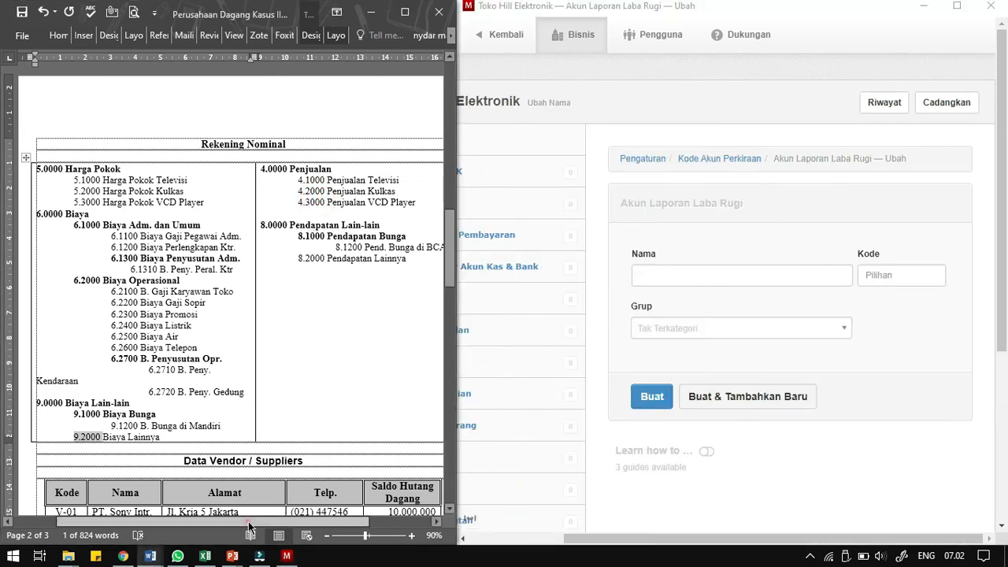
left_click_drag(248, 521, 315, 522)
left_click_drag(244, 180, 317, 180)
key("ctrl+c")
left_click(652, 275)
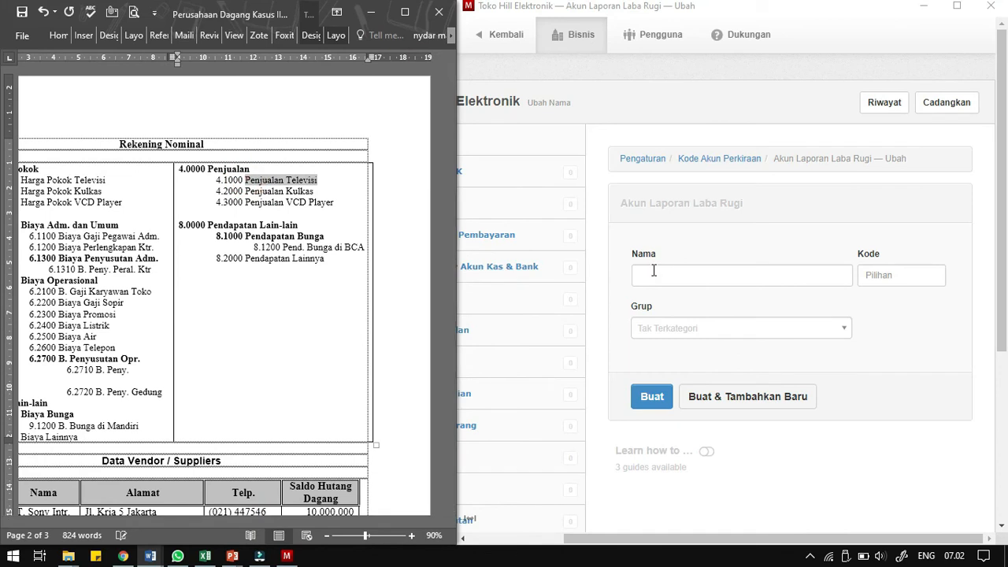
key("ctrl+v")
left_click(217, 180)
key("ctrl+c")
left_click(897, 275)
key("ctrl+v")
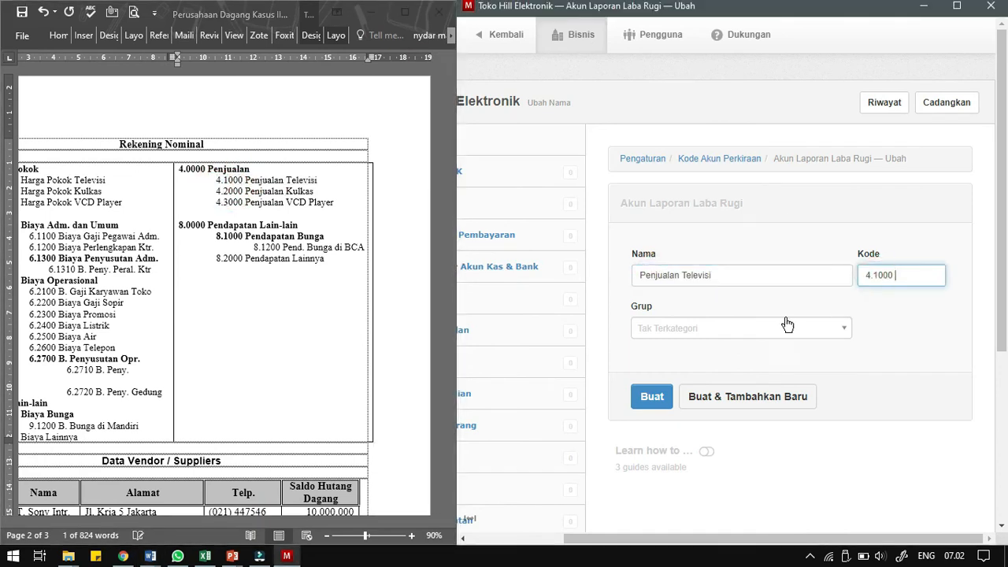
left_click(731, 328)
scroll(692, 492, "down", 2)
left_click(689, 473)
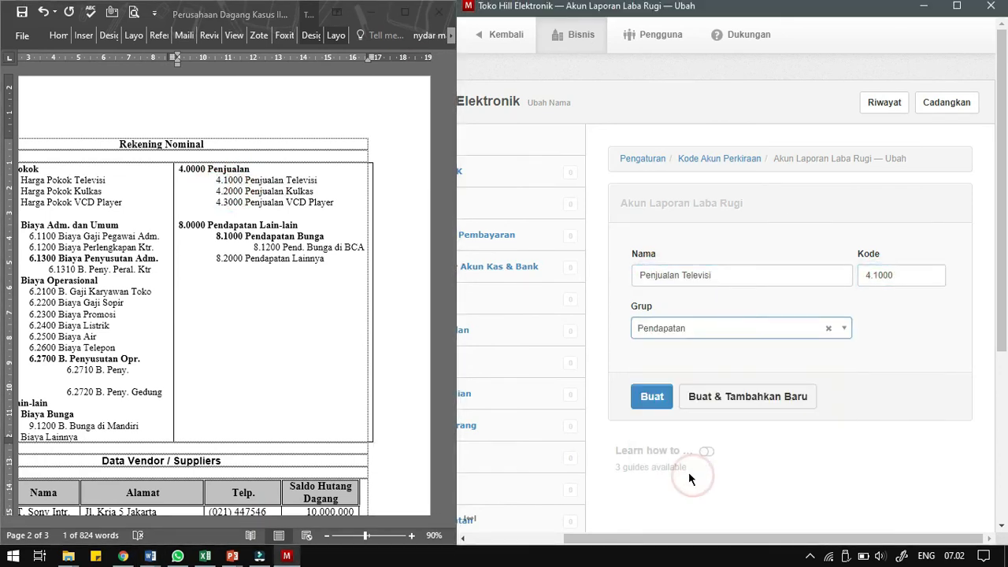
left_click(705, 397)
Create the account Penjualan Kulkas with code 4.2000 in the group Pendapatan, continuing to another new account
left_click_drag(245, 190, 306, 189)
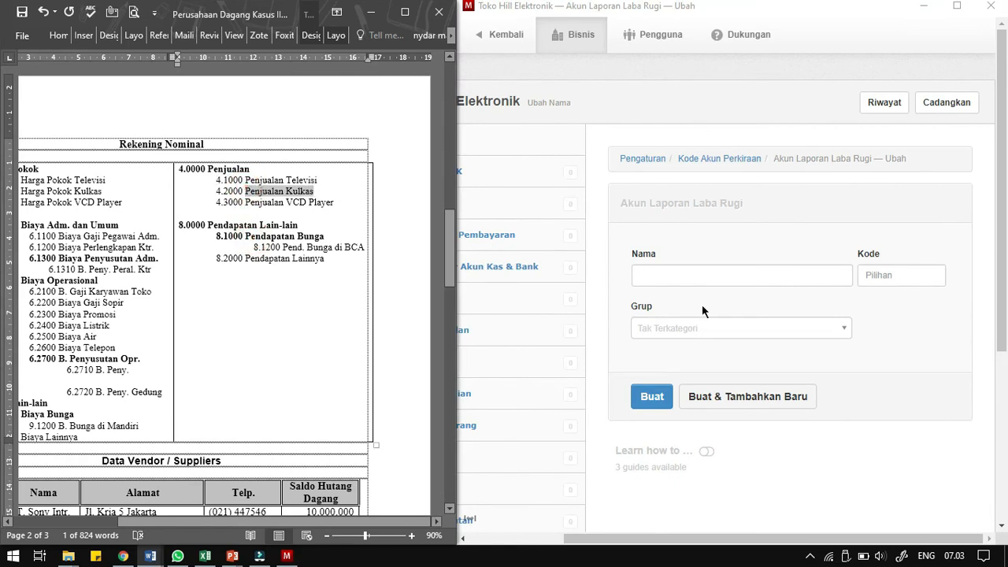
left_click(743, 275)
key("ctrl+v")
left_click_drag(216, 191, 242, 191)
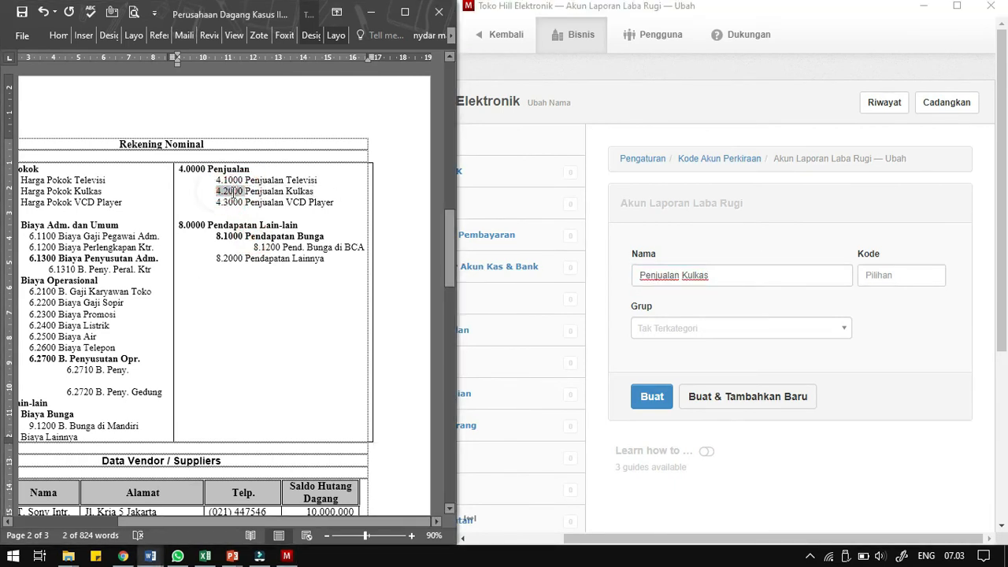
left_click(932, 276)
key("ctrl+v")
left_click(776, 328)
scroll(677, 468, "down", 1)
left_click(673, 460)
left_click(247, 202)
left_click_drag(245, 203, 334, 202)
left_click(728, 398)
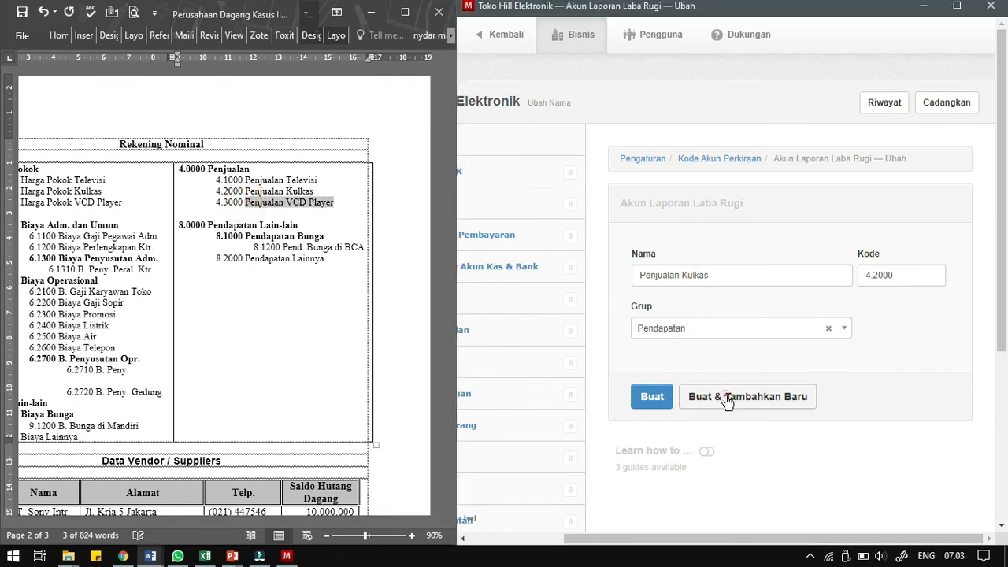
Create the account Penjualan VCD Player with code 4.3000 in the group Pendapatan, continuing to another new account
left_click(761, 277)
key("ctrl+v")
left_click_drag(216, 203, 243, 202)
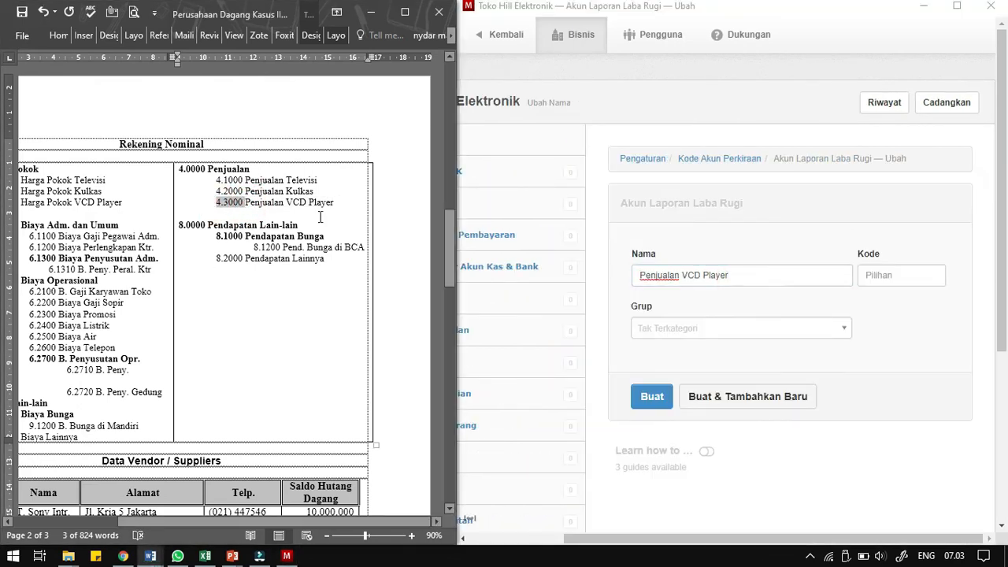
left_click(886, 276)
key("ctrl+v")
left_click(699, 329)
left_click(698, 513)
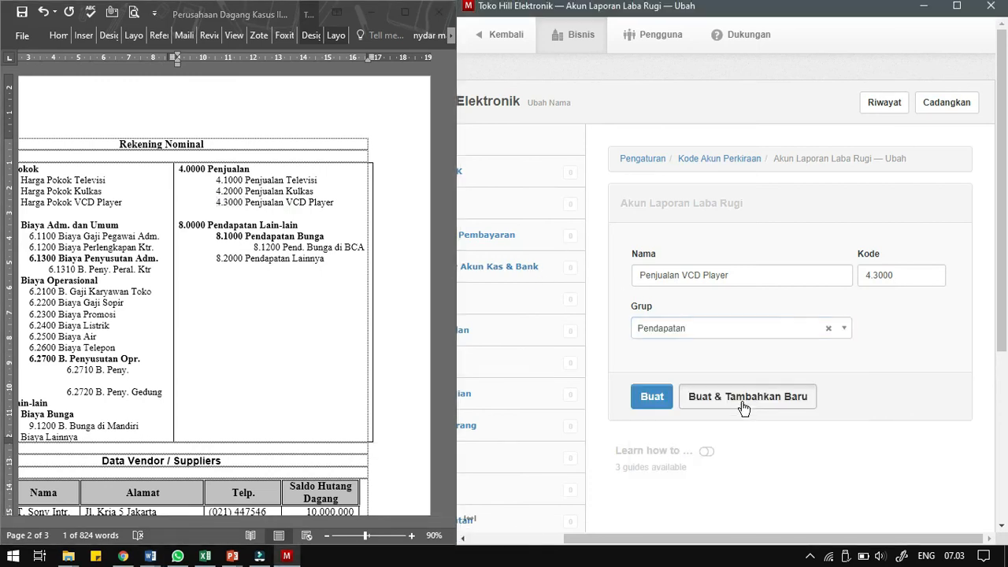
left_click(743, 406)
Create the account Pend. Bunga di BCA with code 8.1200 in the group Pendapatan Bunga, continuing to another new account
left_click_drag(282, 248, 365, 247)
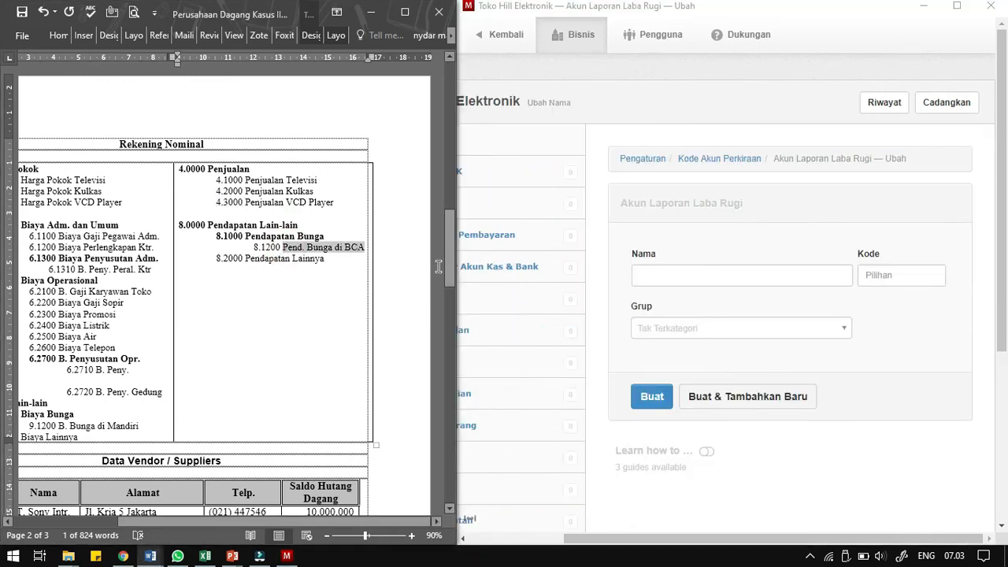
left_click(731, 273)
key("ctrl+v")
double_click(263, 248)
key("ctrl+c")
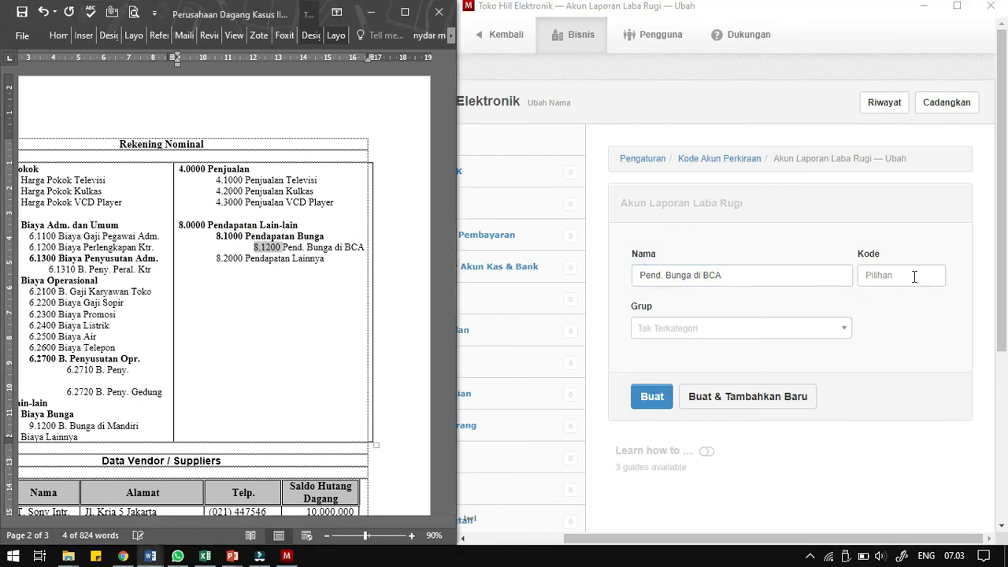
left_click(910, 276)
key("ctrl+v")
left_click(776, 330)
scroll(737, 429, "down", 2)
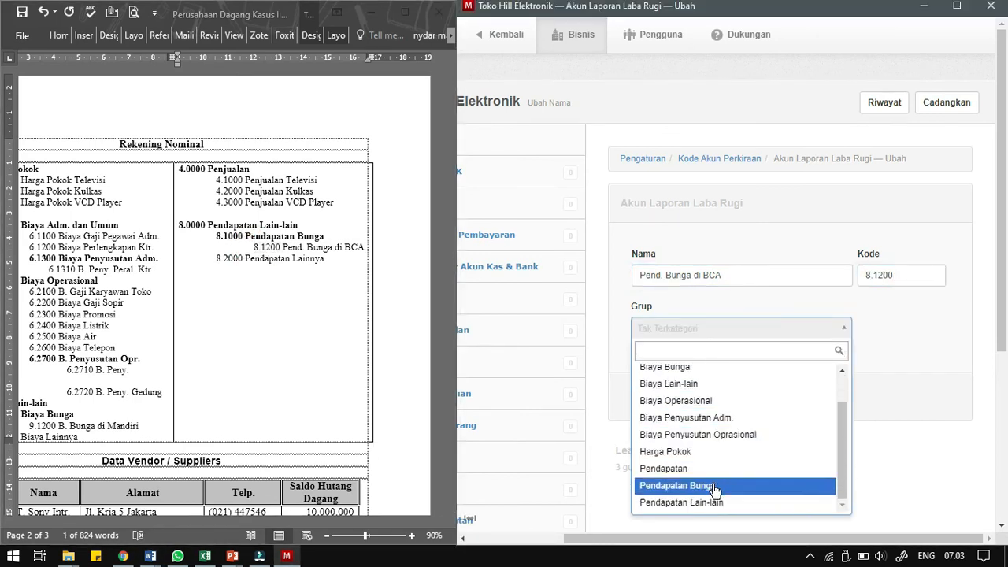
left_click(714, 481)
left_click(732, 396)
Create the account Pendapatan Lainnya with code 8.2000 in the group Pendapatan Lain-lain and return to the chart of accounts
left_click_drag(245, 260, 325, 260)
key("ctrl+c")
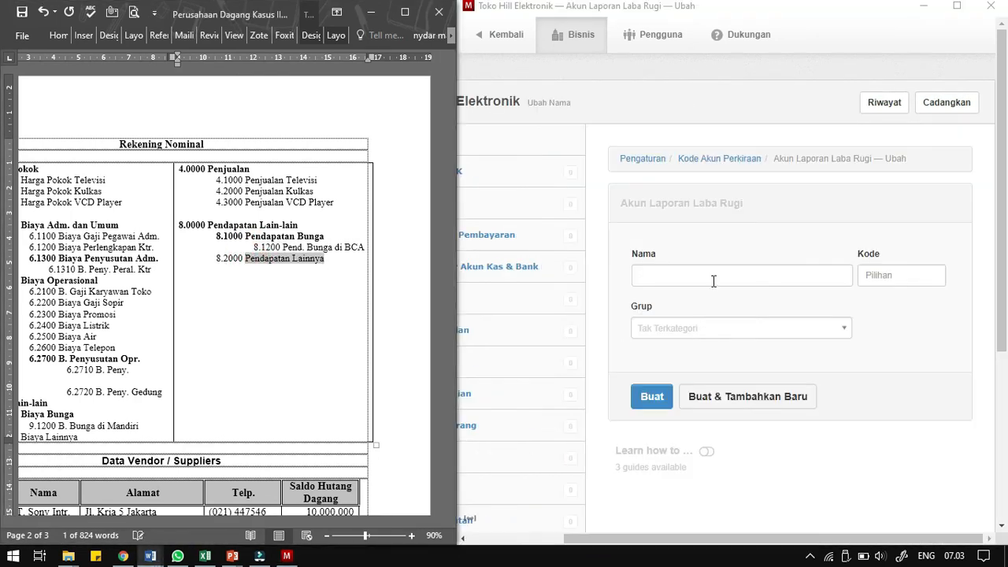
left_click(713, 275)
key("ctrl+v")
left_click(215, 258)
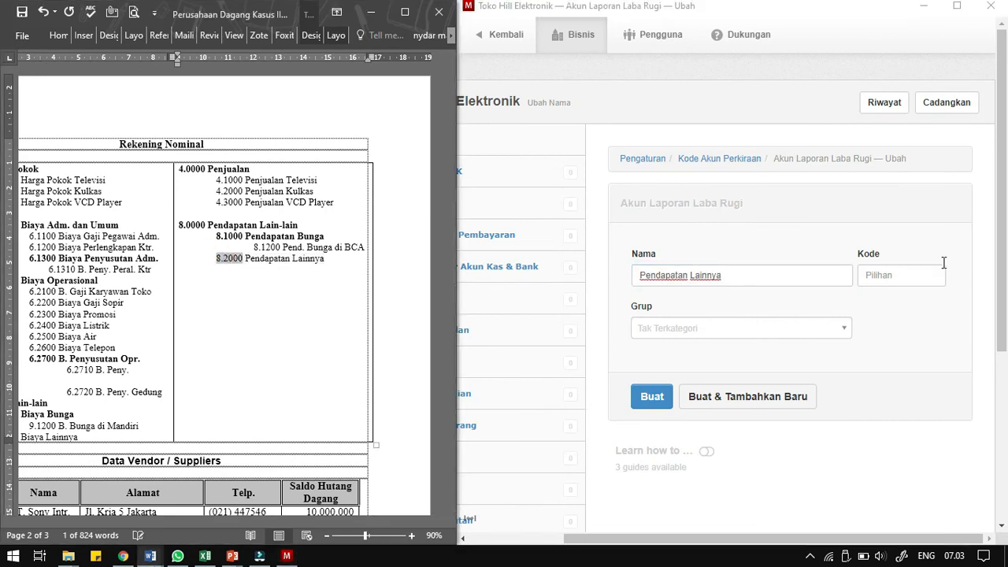
left_click(909, 276)
key("ctrl+v")
left_click(698, 328)
scroll(700, 551, "down", 5)
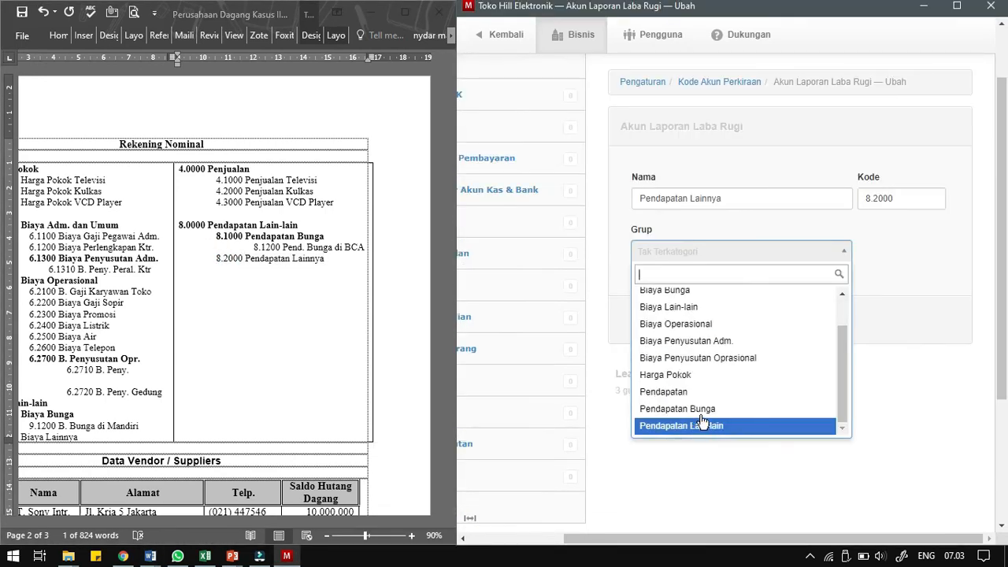
left_click(702, 425)
left_click(655, 322)
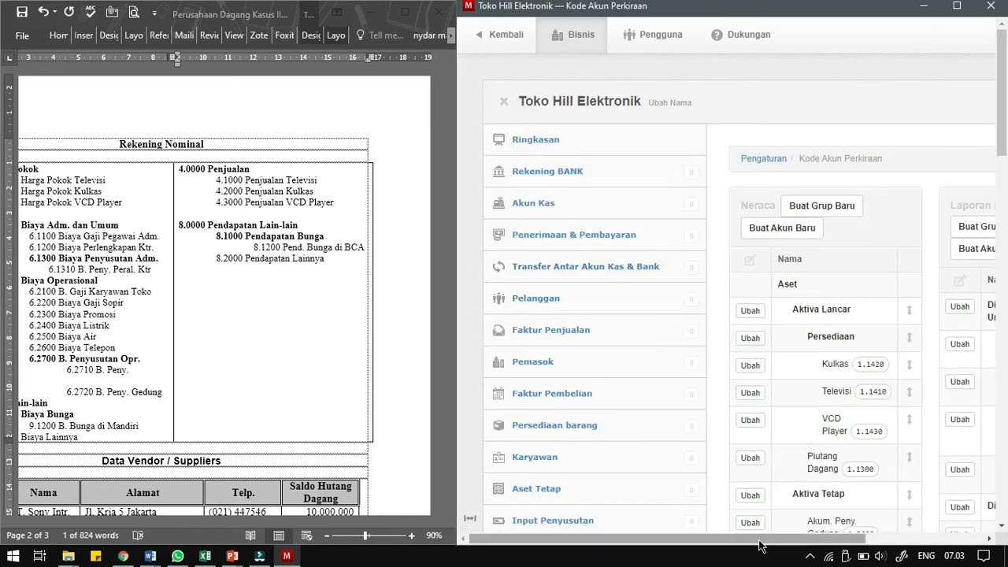
Compare the account structure in the Word case with the order of groups and accounts in Manager's chart of accounts
scroll(304, 416, "up", 8)
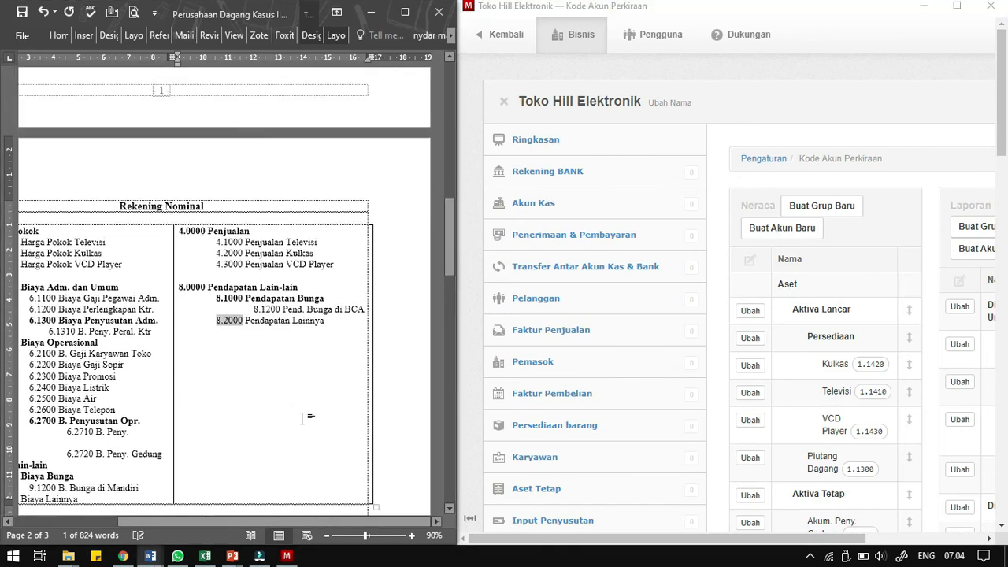
scroll(305, 421, "up", 3)
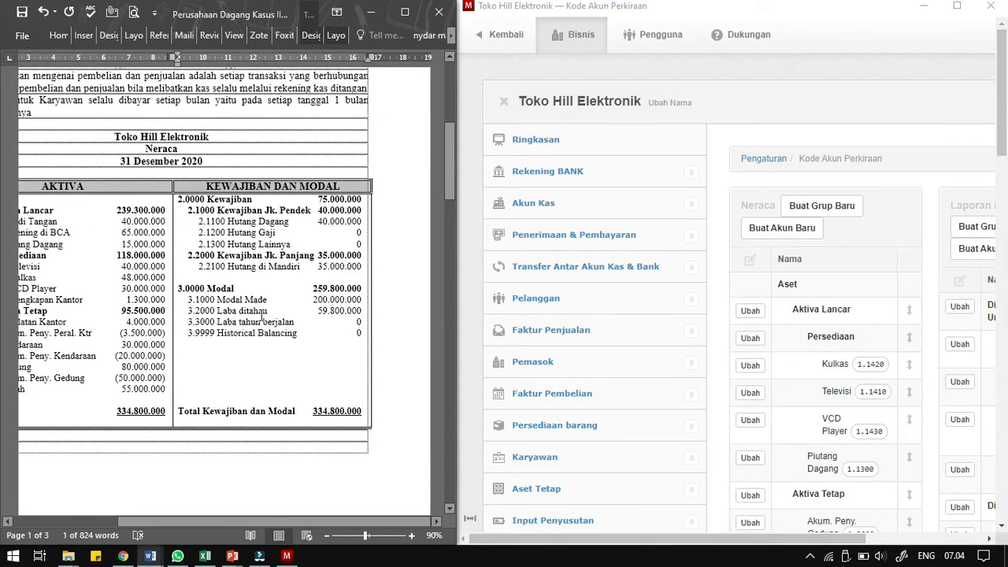
scroll(216, 375, "down", 5)
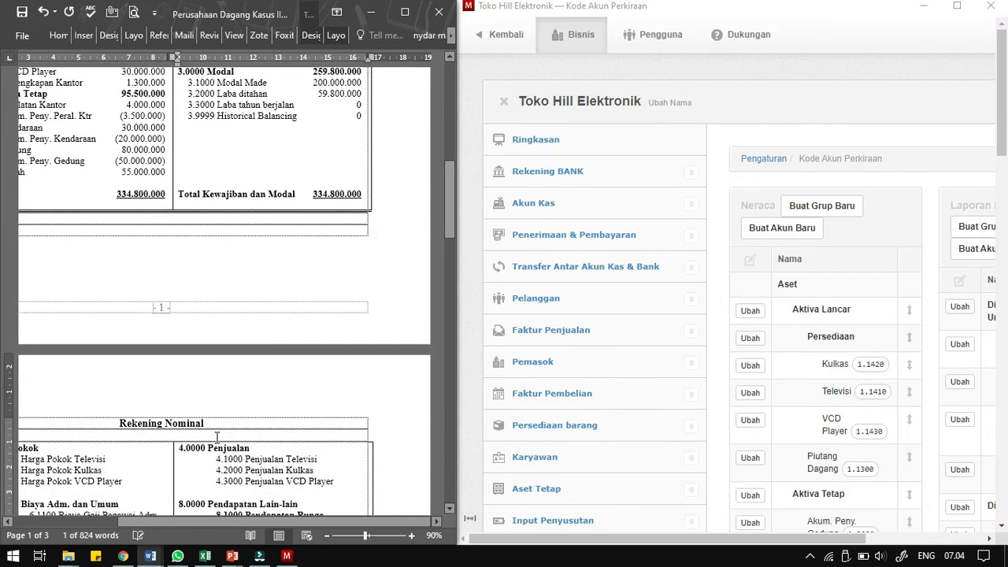
left_click_drag(213, 524, 166, 520)
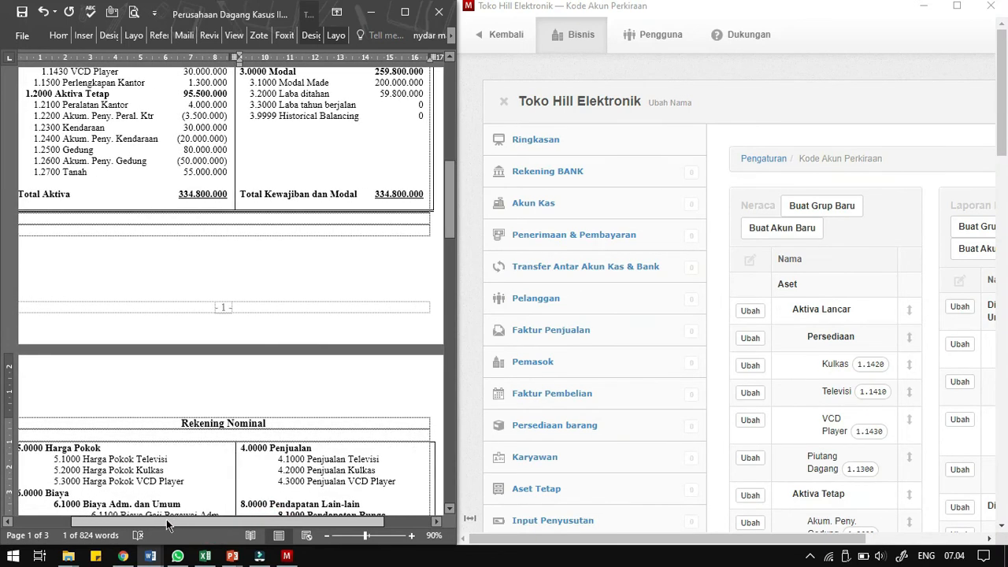
left_click(957, 7)
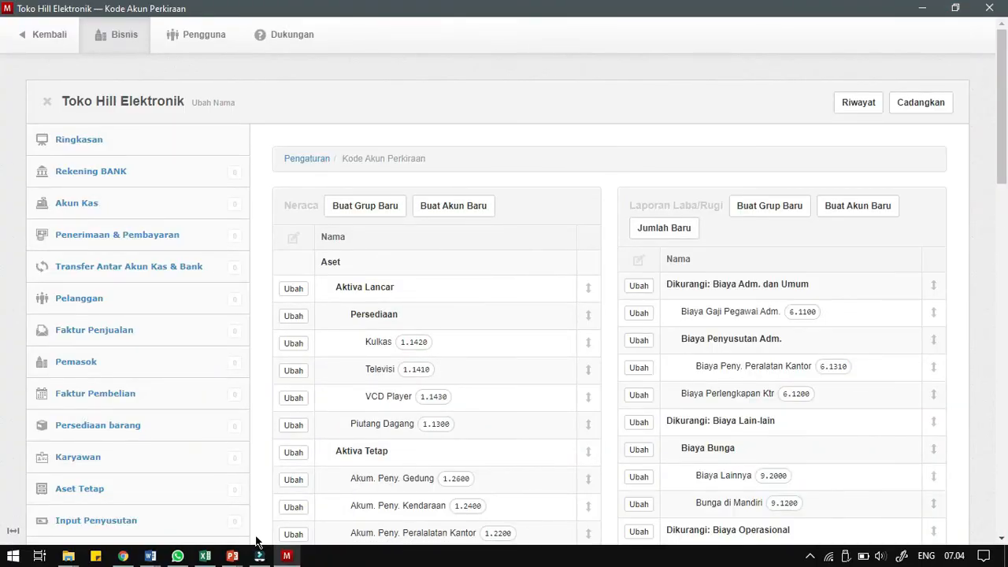
scroll(803, 327, "down", 1)
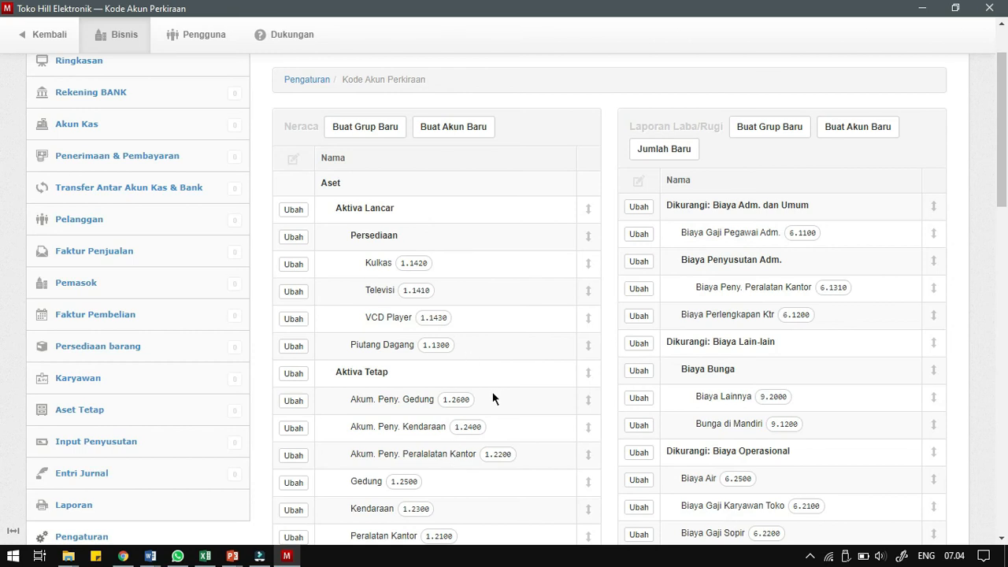
scroll(514, 331, "down", 5)
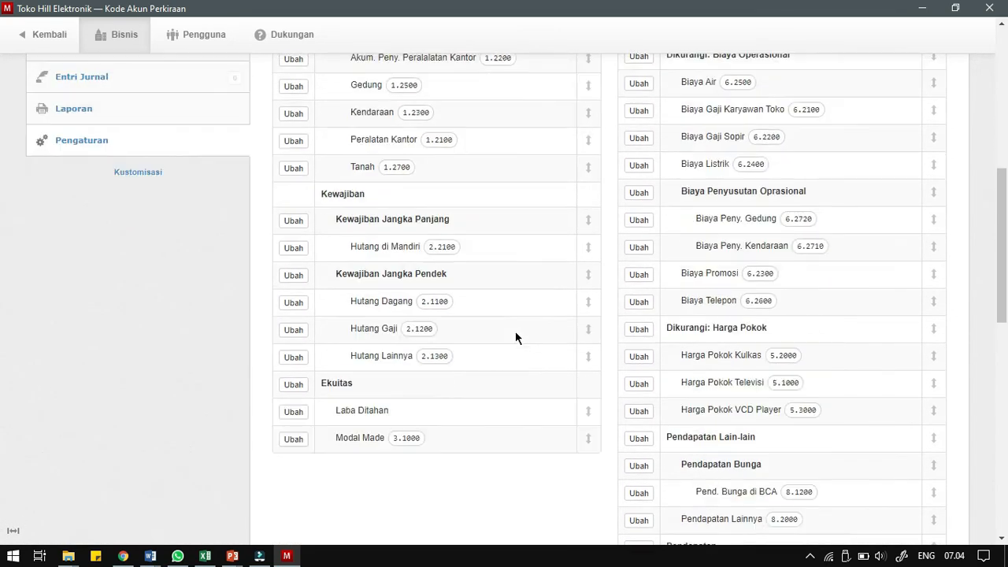
scroll(515, 331, "up", 5)
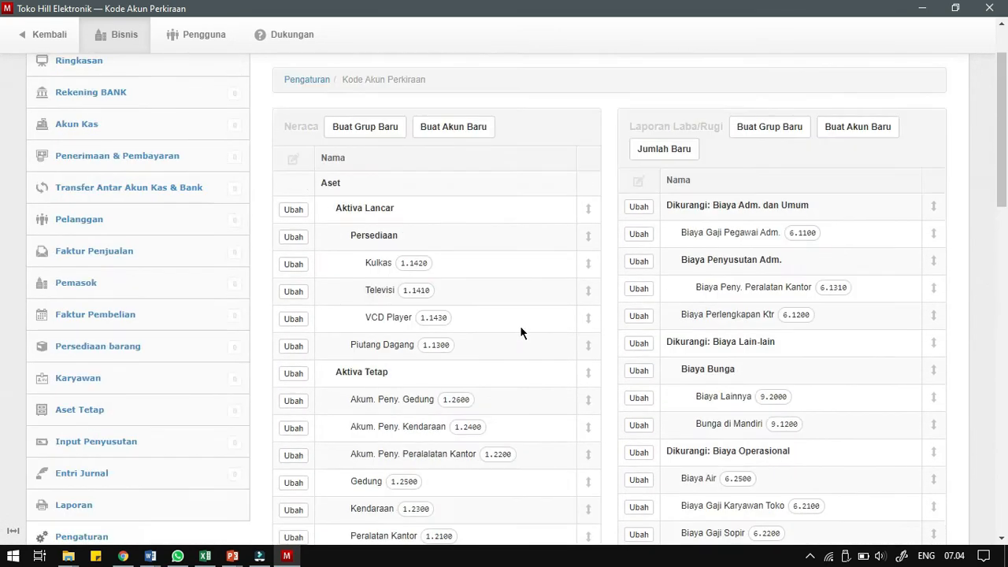
Save the order of the asset groups with Aktiva Lancar above Aktiva Tetap
left_click(589, 217)
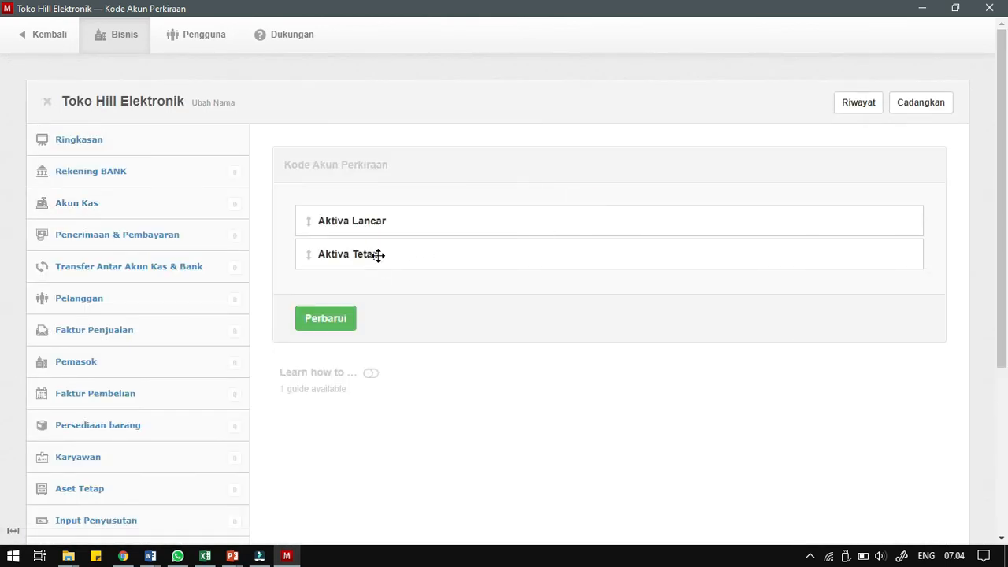
mouse_move(372, 255)
left_mouse_down()
mouse_move(380, 213)
mouse_move(385, 262)
left_mouse_up()
left_click(351, 317)
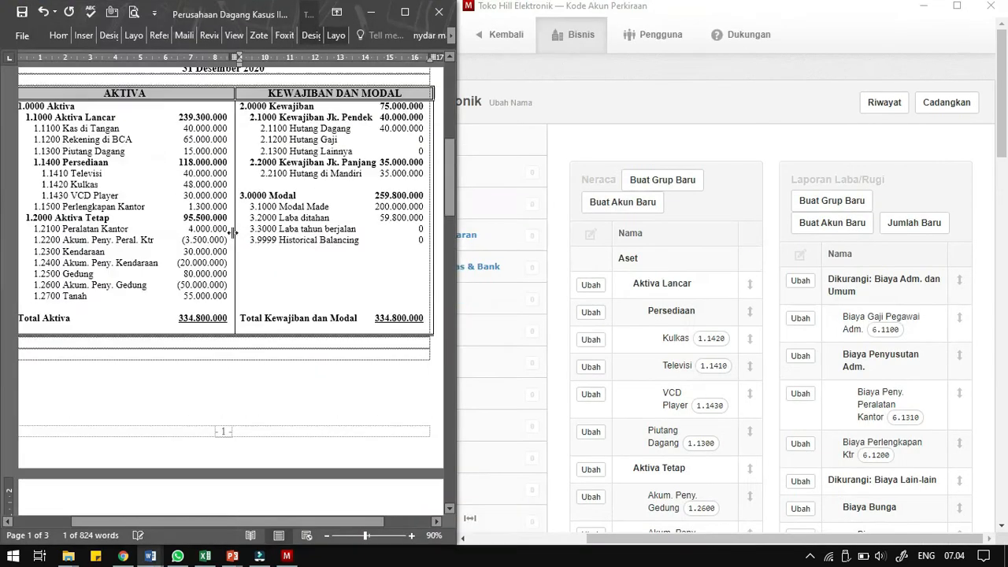
Move Televisi above Kulkas in the Persediaan group to match the Neraca in the Word case, and save the order
scroll(241, 275, "up", 2)
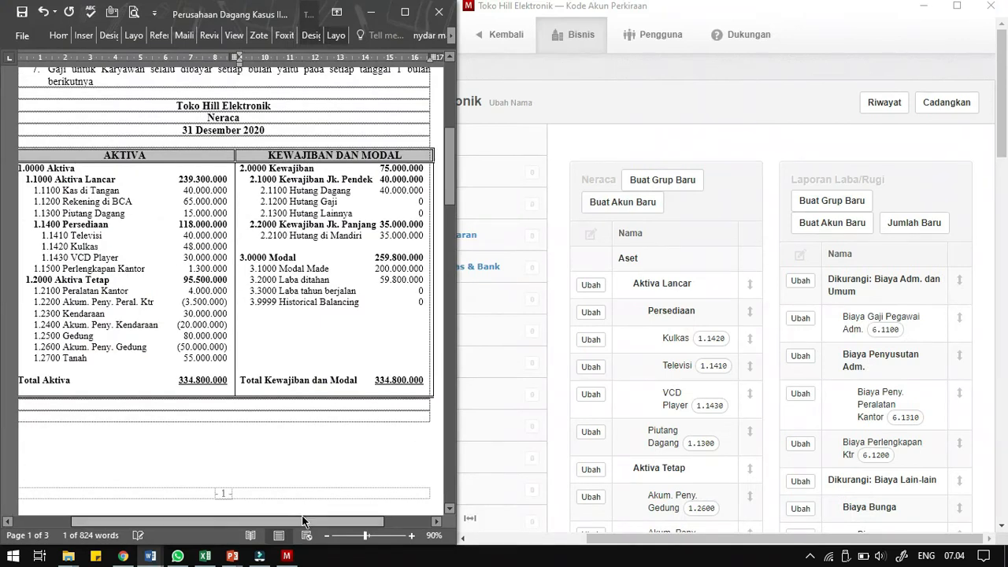
left_click_drag(303, 519, 271, 519)
left_click(751, 338)
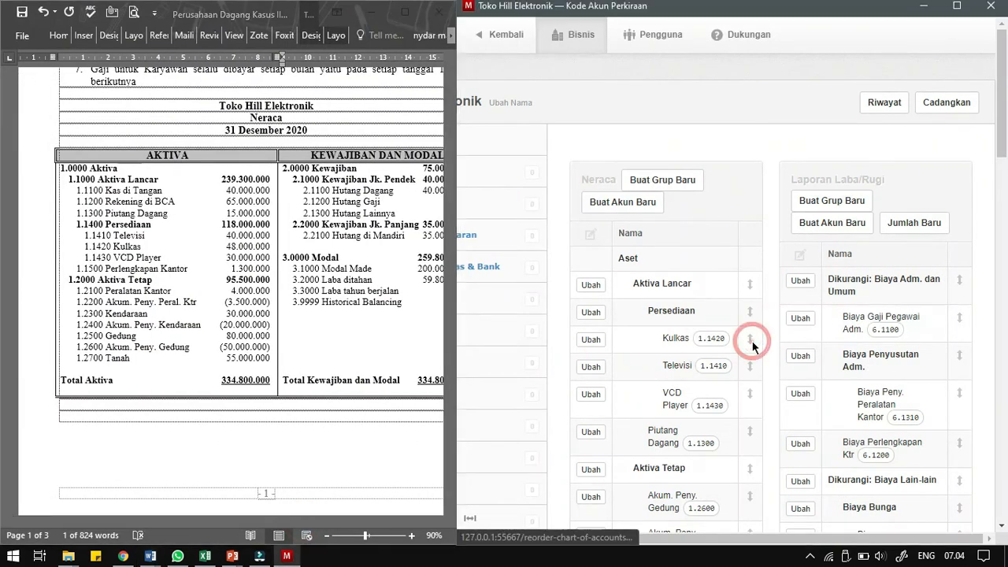
left_click_drag(824, 272, 826, 240)
left_click(803, 354)
Try to reposition Piutang Dagang within the Aktiva Lancar group
left_click(908, 439)
left_click_drag(808, 198, 873, 218)
left_click(785, 250)
Sort the Aktiva Tetap accounts by code from 1.2100 Peralatan Kantor through 1.2700 Tanah and save the order
scroll(878, 382, "down", 3)
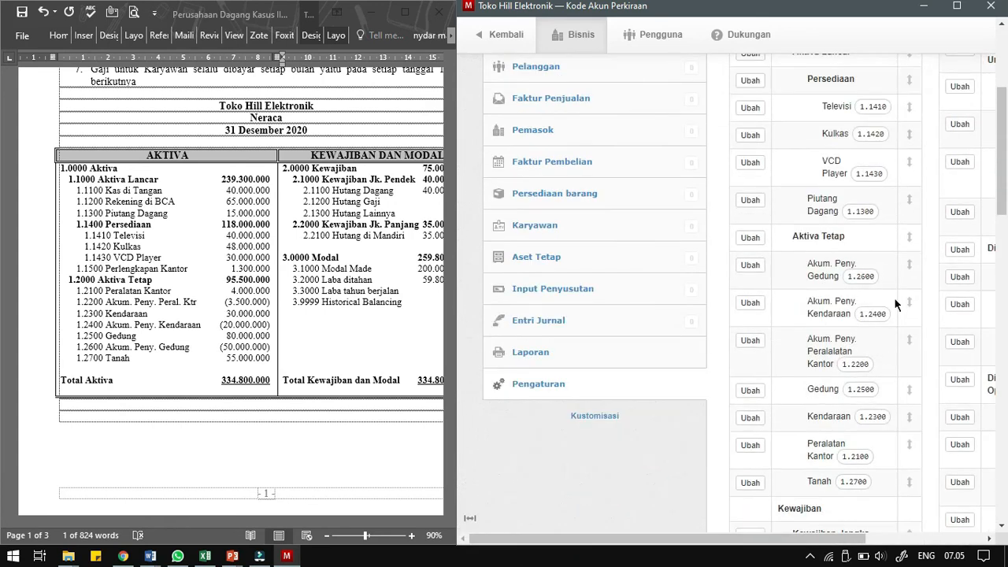
left_click(906, 270)
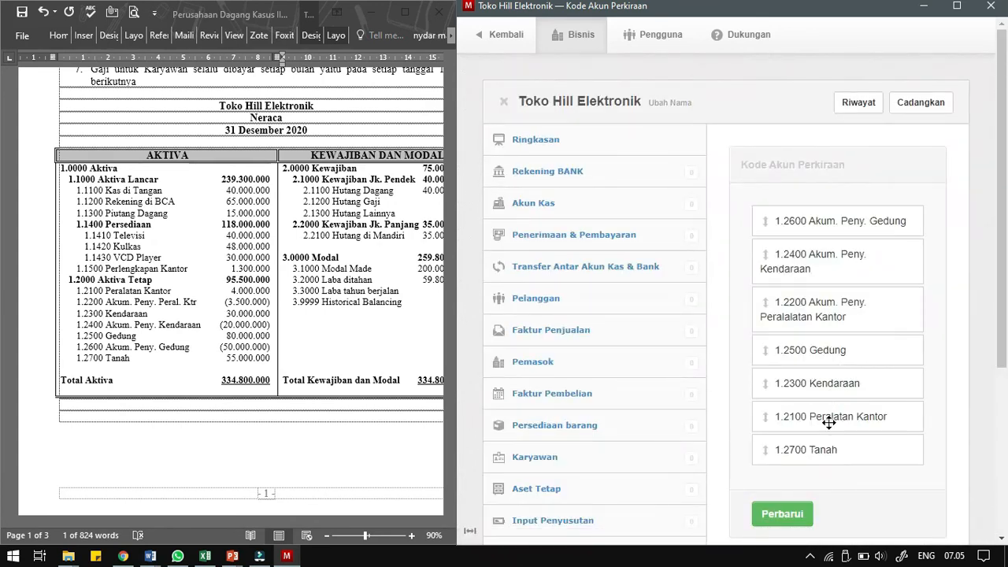
left_click_drag(828, 422, 832, 224)
left_click_drag(853, 246, 851, 250)
left_click_drag(829, 419, 837, 308)
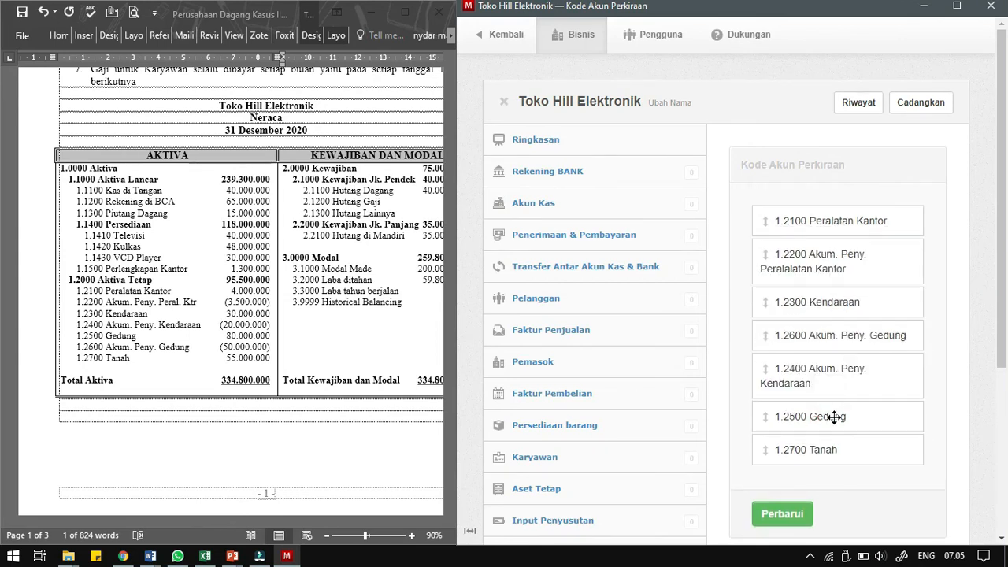
left_click_drag(854, 362, 850, 427)
left_click(782, 513)
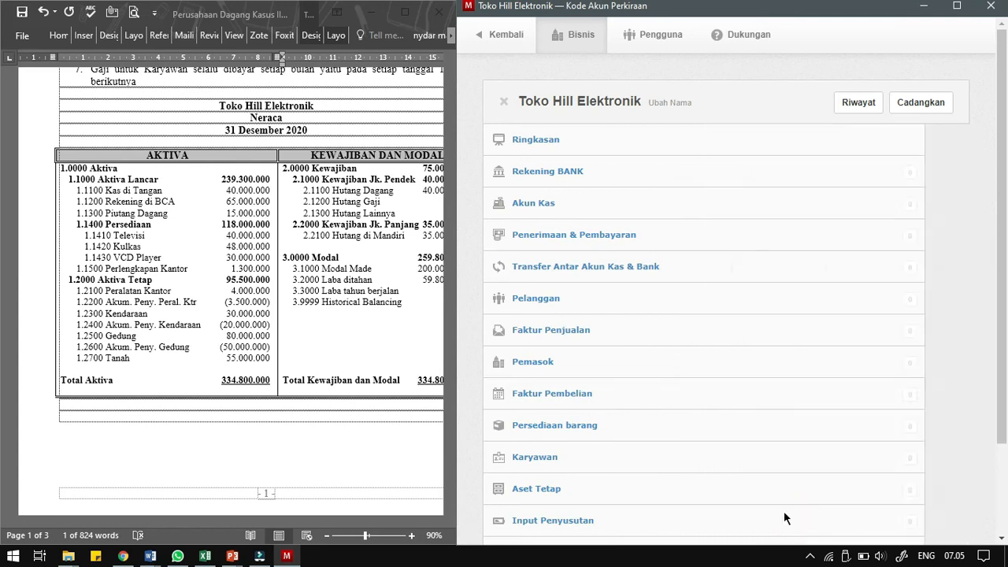
Place Kewajiban Jangka Pendek above Kewajiban Jangka Panjang, and save the order Hutang Dagang, Hutang Gaji, Hutang Lainnya within it
scroll(736, 437, "down", 10)
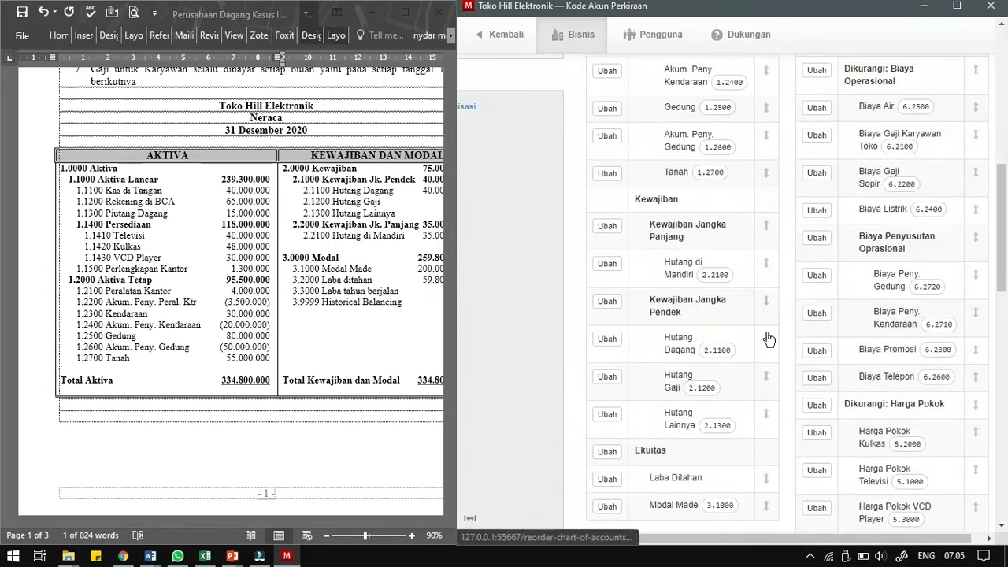
left_click(765, 225)
left_click_drag(795, 252, 798, 209)
left_click(797, 318)
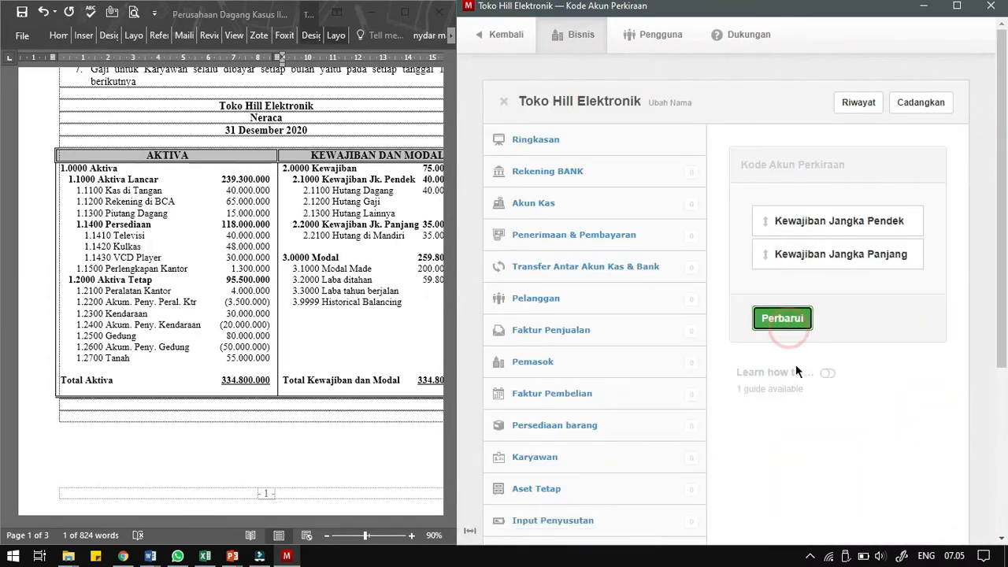
scroll(758, 349, "down", 10)
left_click(752, 271)
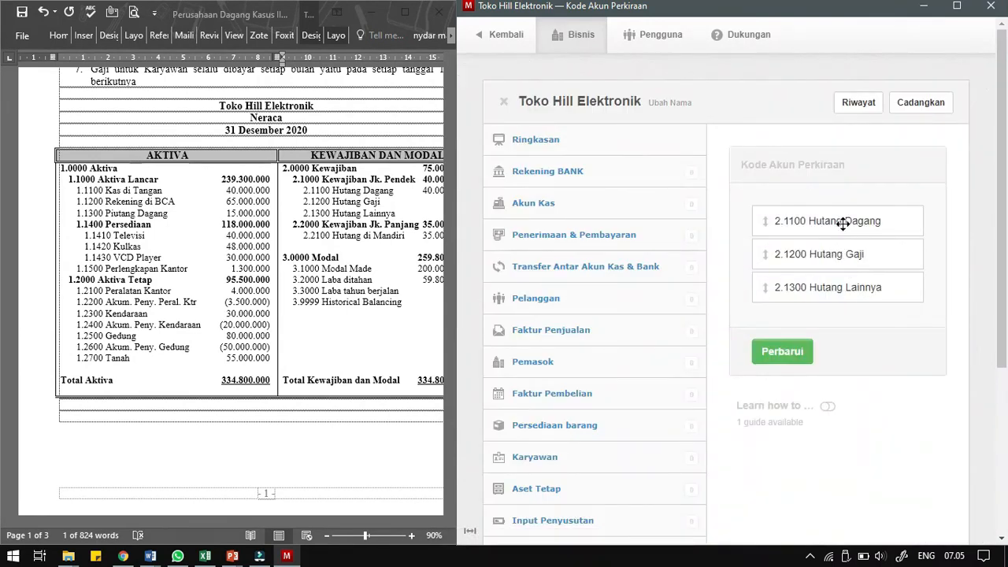
left_click(782, 351)
Give the equity account Laba Ditahan the code 3.2000, copied from the Word case, and save it
scroll(803, 394, "down", 10)
left_click_drag(743, 540, 861, 541)
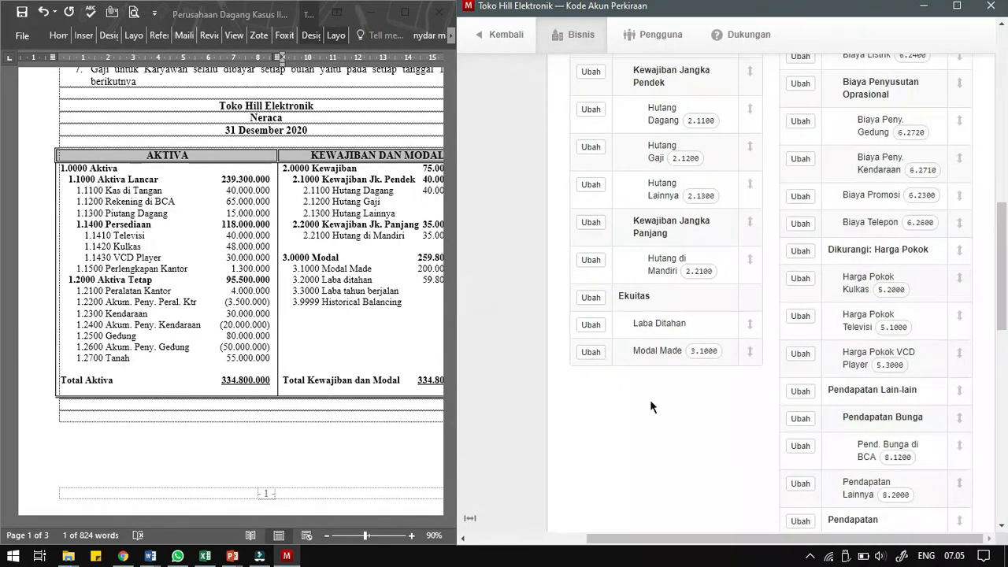
left_click(592, 325)
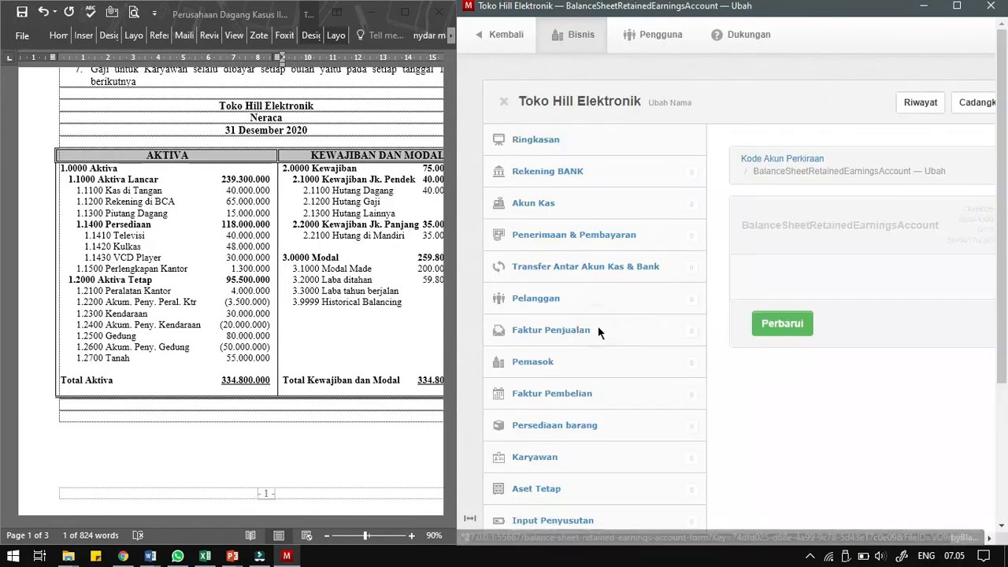
left_click(234, 344)
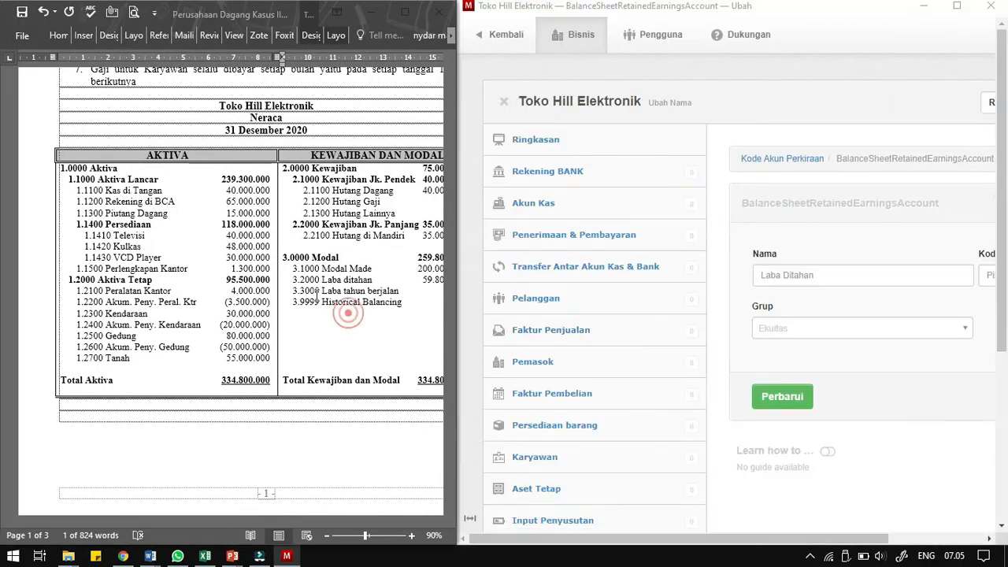
double_click(298, 280)
key("ctrl+c")
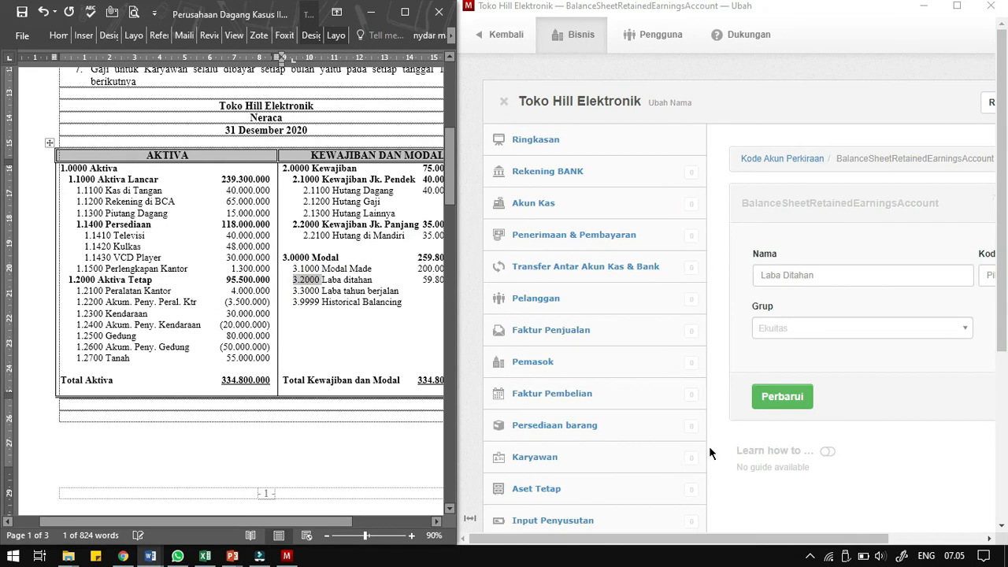
left_click_drag(692, 538, 786, 538)
left_click(890, 277)
key("ctrl+v")
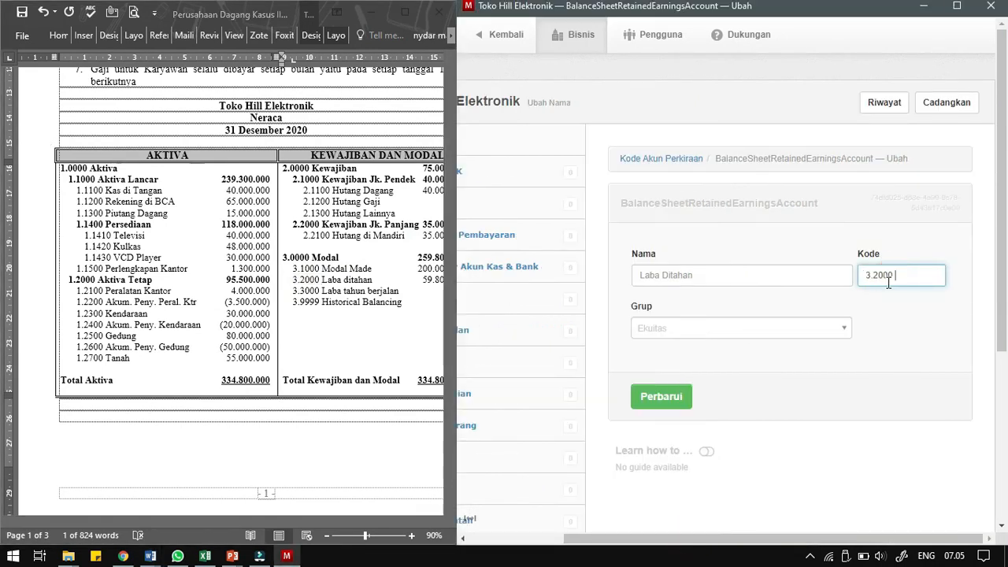
left_click(673, 398)
Reorder the profit-and-loss groups as Pendapatan, Harga Pokok, Biaya, Biaya Adm. dan Umum, Biaya Operasional, Pendapatan Lain-lain, Biaya Lain-lain, and save the order
left_click_drag(704, 538, 864, 470)
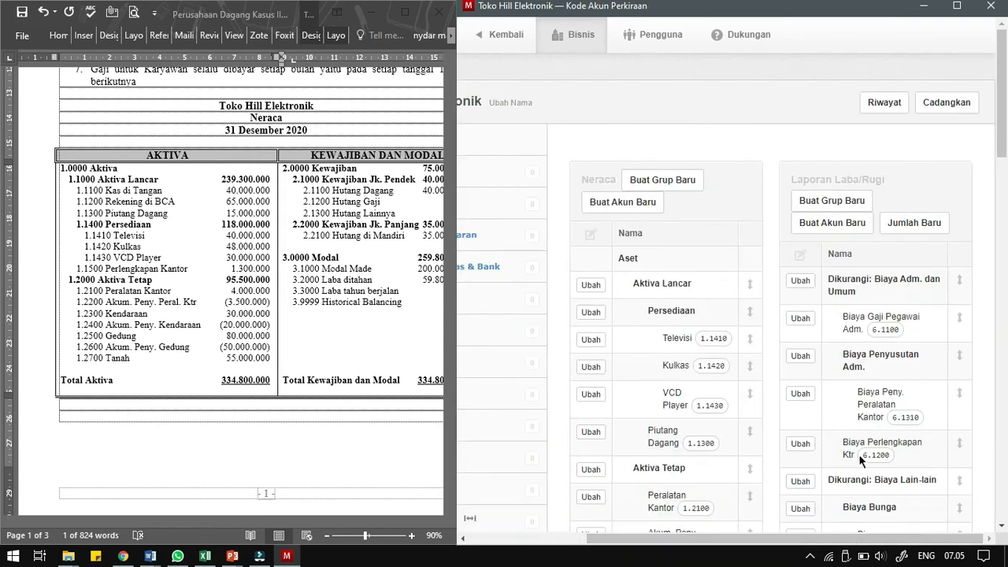
left_click(958, 285)
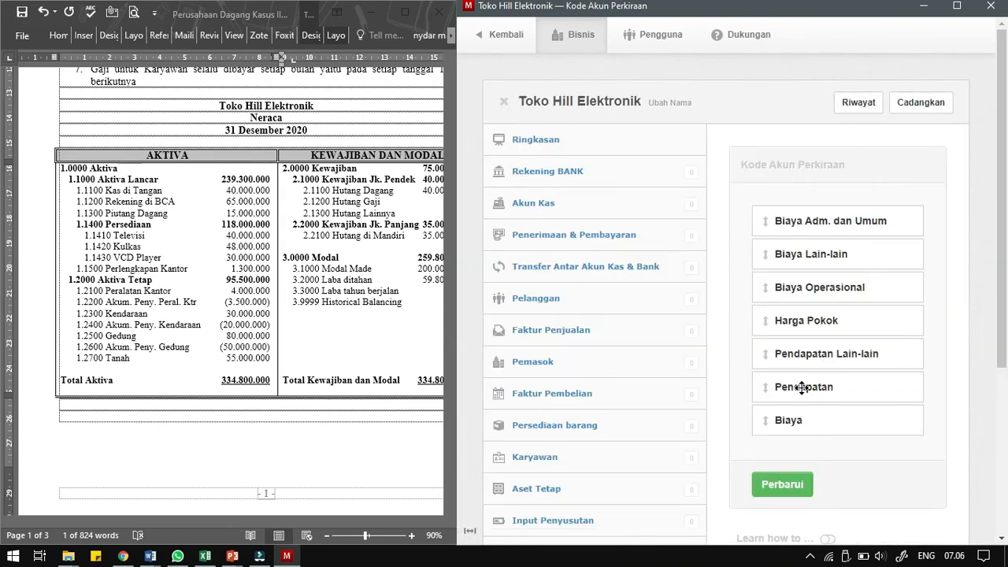
left_click_drag(801, 387, 809, 224)
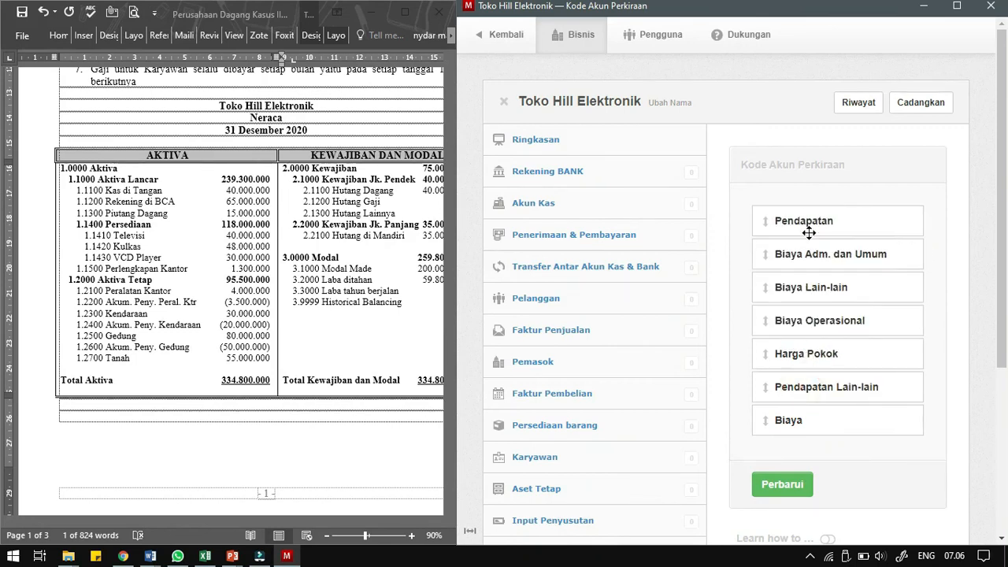
scroll(246, 452, "down", 10)
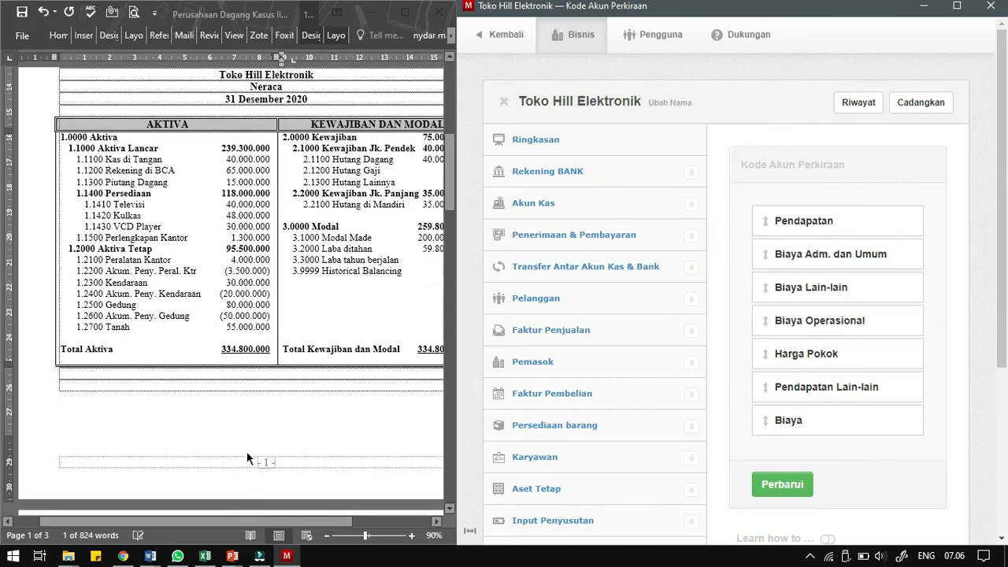
scroll(246, 457, "down", 3)
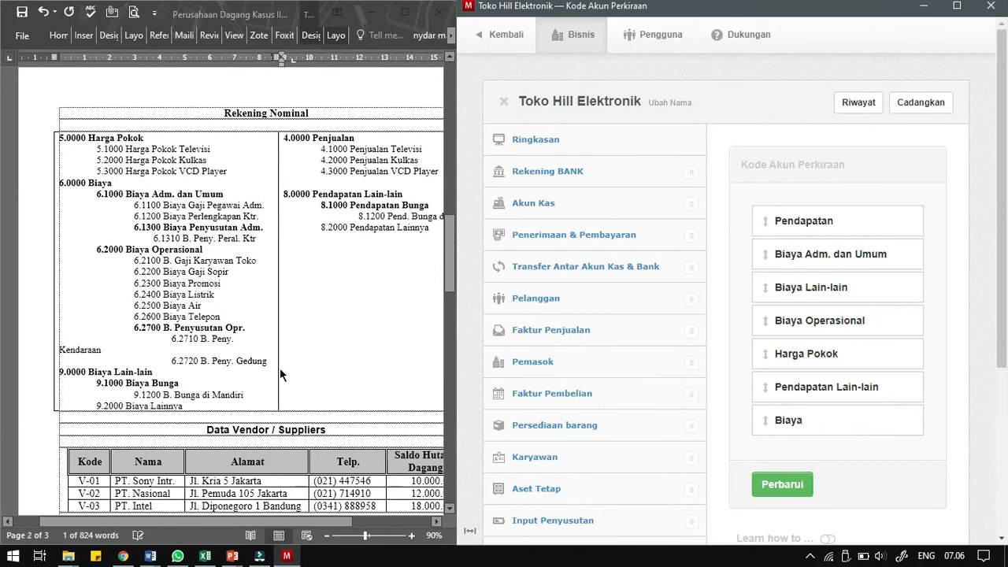
scroll(280, 371, "up", 1)
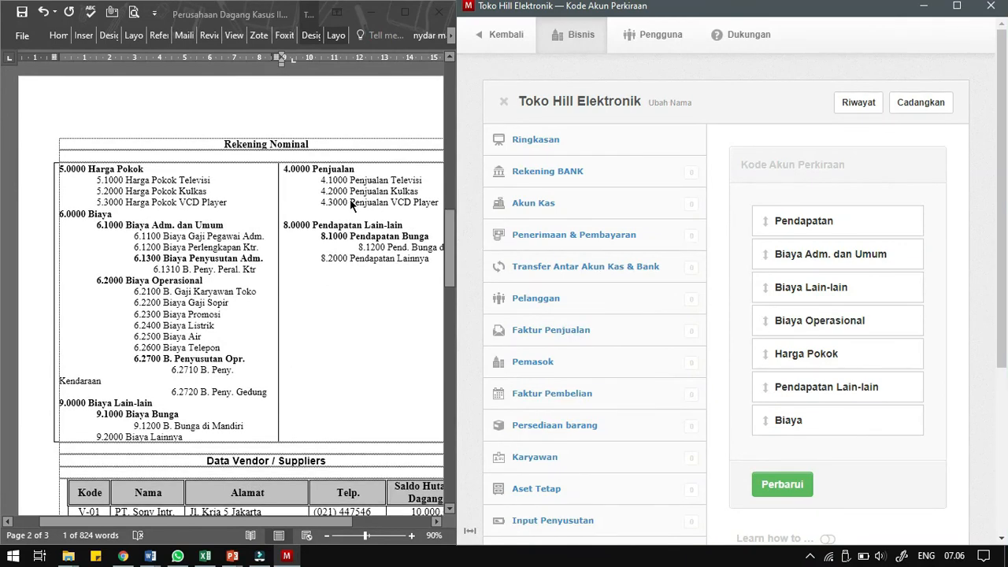
left_click_drag(814, 354, 817, 248)
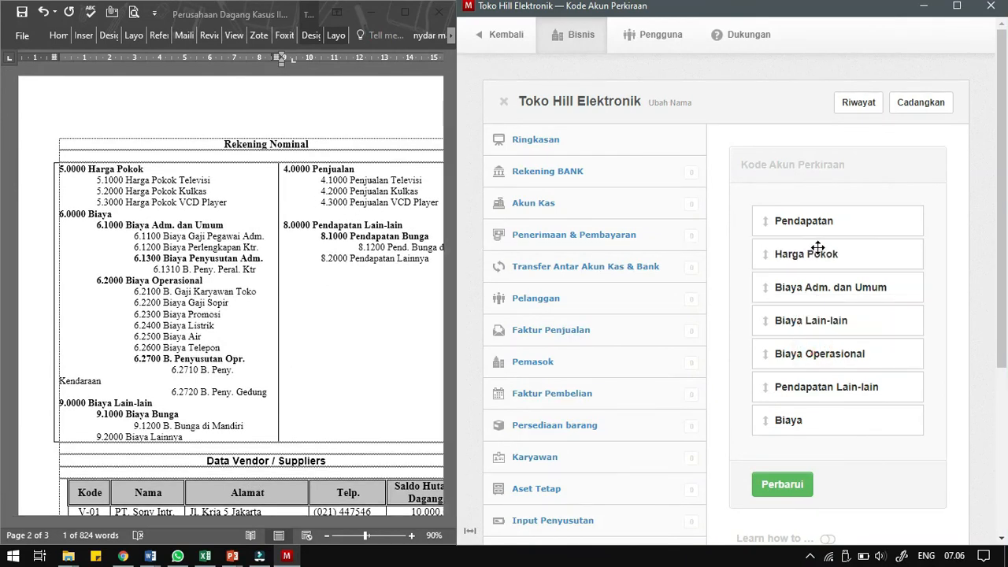
left_click_drag(803, 418, 814, 282)
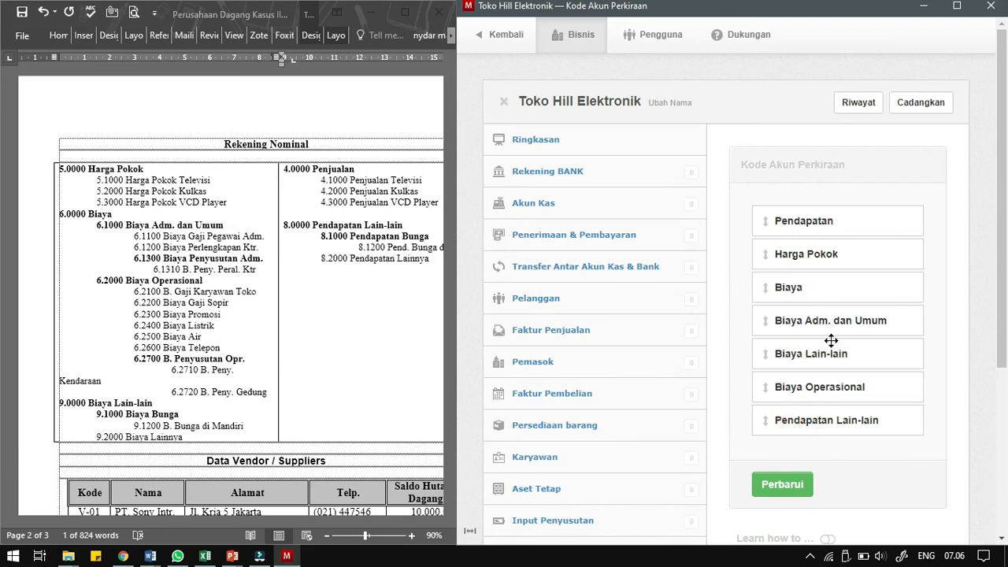
mouse_move(832, 382)
left_mouse_down()
mouse_move(833, 350)
mouse_move(835, 364)
left_mouse_up()
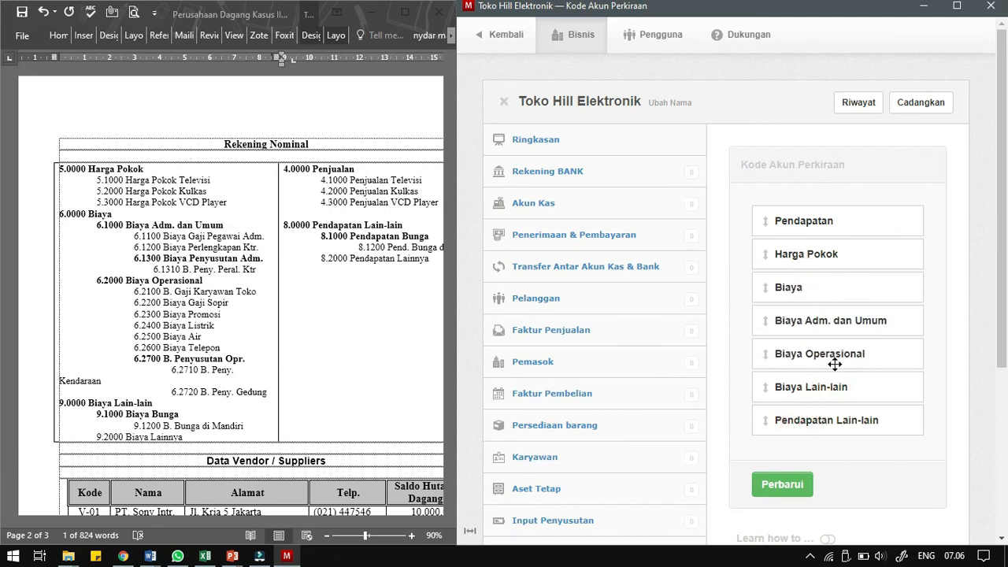
left_click_drag(827, 420, 828, 386)
left_click(779, 484)
Review the accounts listed under the Pendapatan, Harga Pokok and Biaya groups of the profit-and-loss statement
left_click_drag(738, 538, 933, 538)
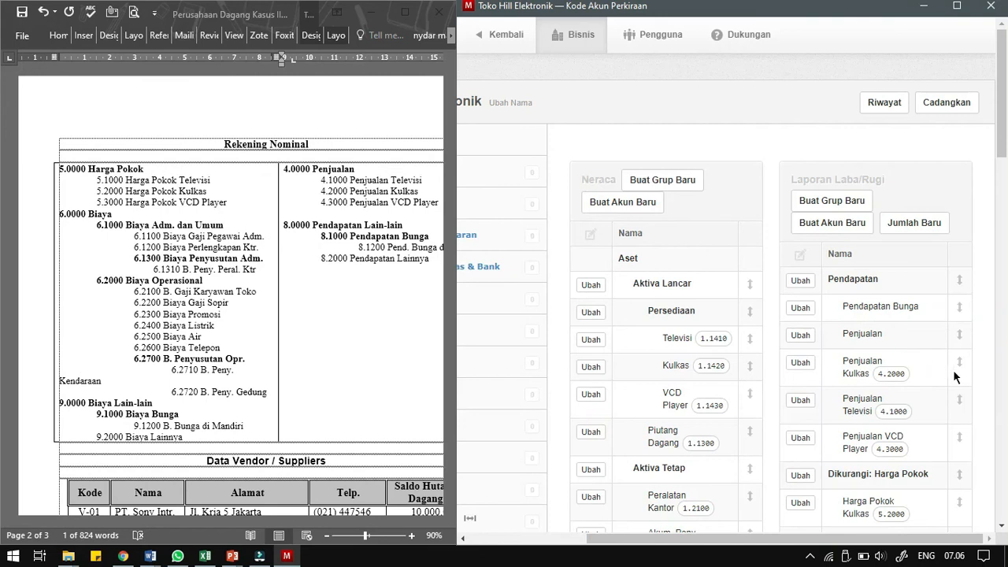
left_click(809, 314)
scroll(811, 318, "down", 2)
scroll(812, 319, "down", 3)
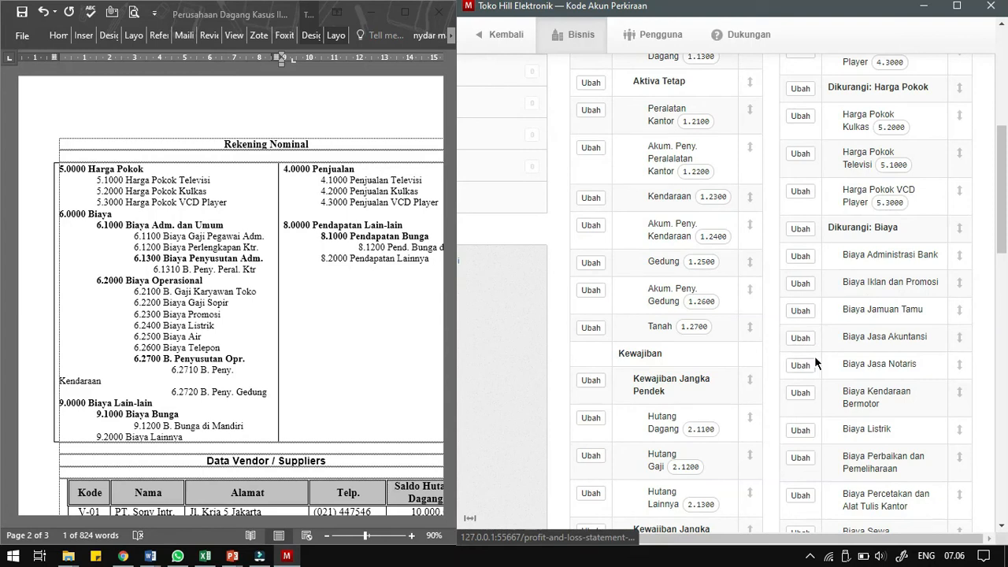
Compare the profit-and-loss accounts under Pendapatan, Harga Pokok and Biaya with the Rekening Nominal list in the Word case
scroll(817, 323, "down", 6)
scroll(822, 279, "up", 3)
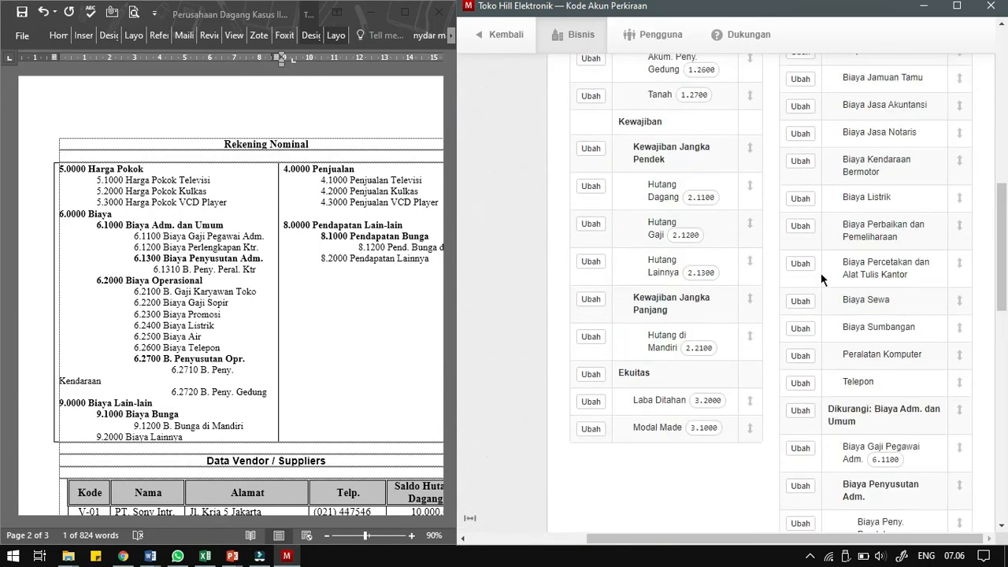
scroll(818, 242, "up", 6)
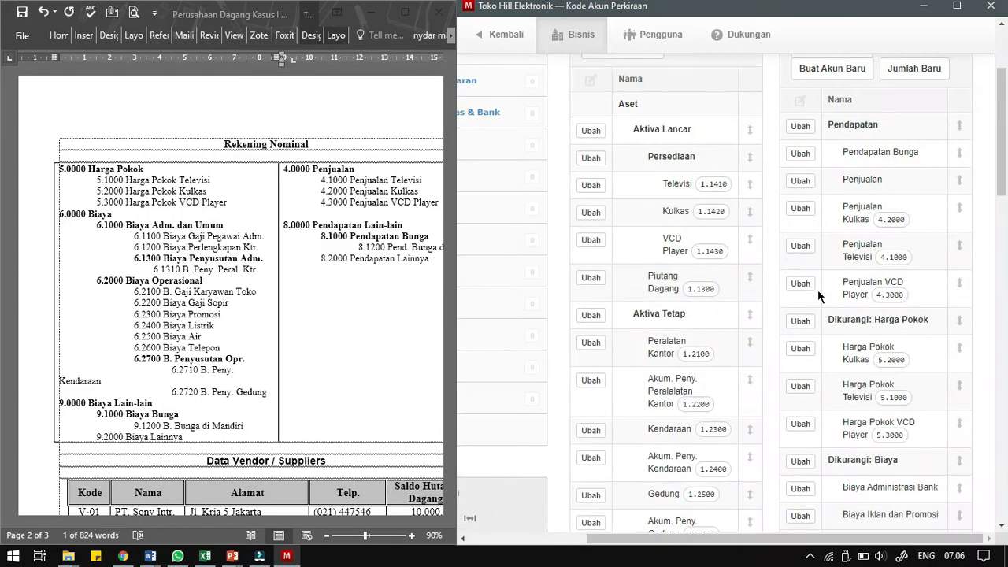
scroll(818, 289, "up", 2)
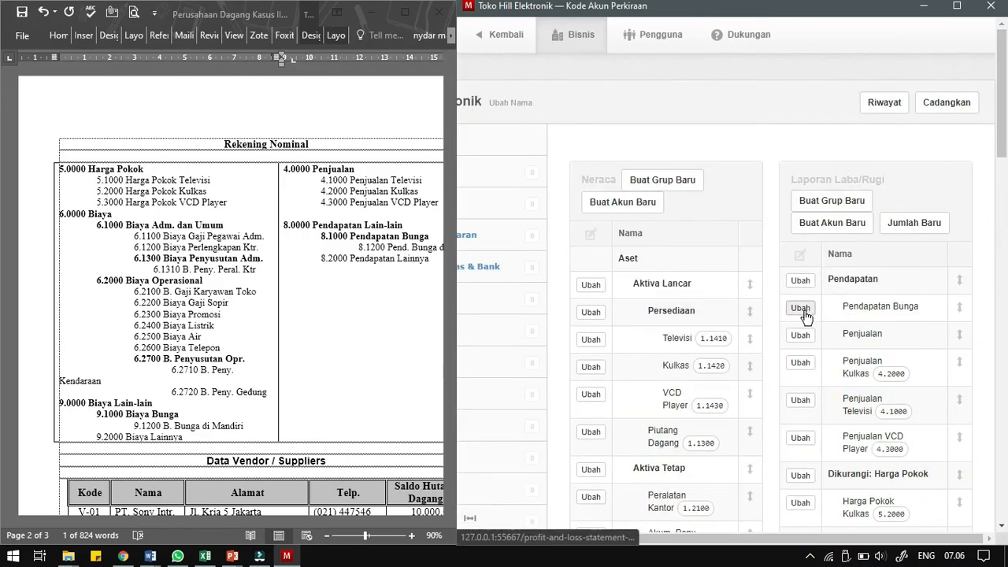
scroll(805, 315, "down", 7)
scroll(827, 423, "up", 5)
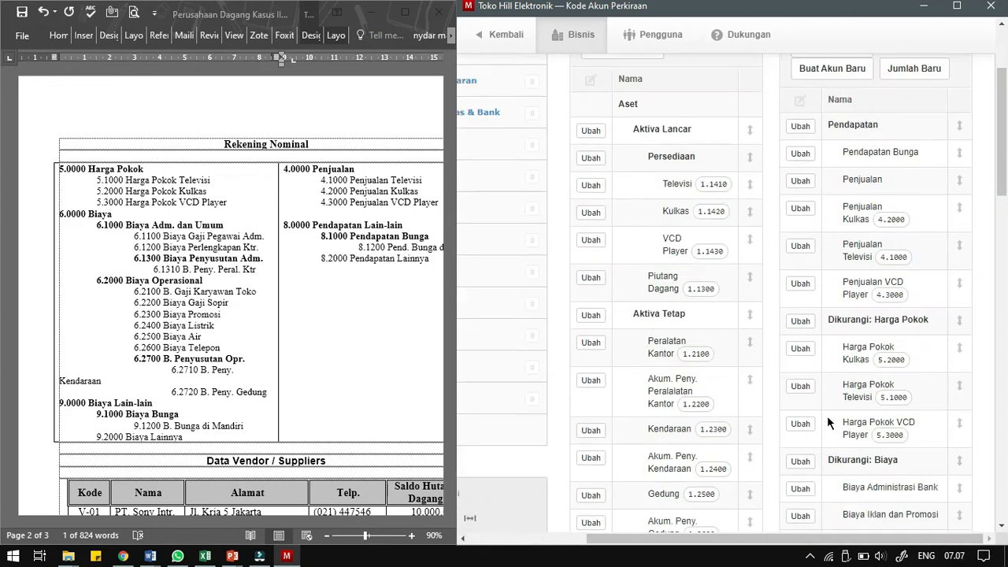
scroll(827, 423, "up", 1)
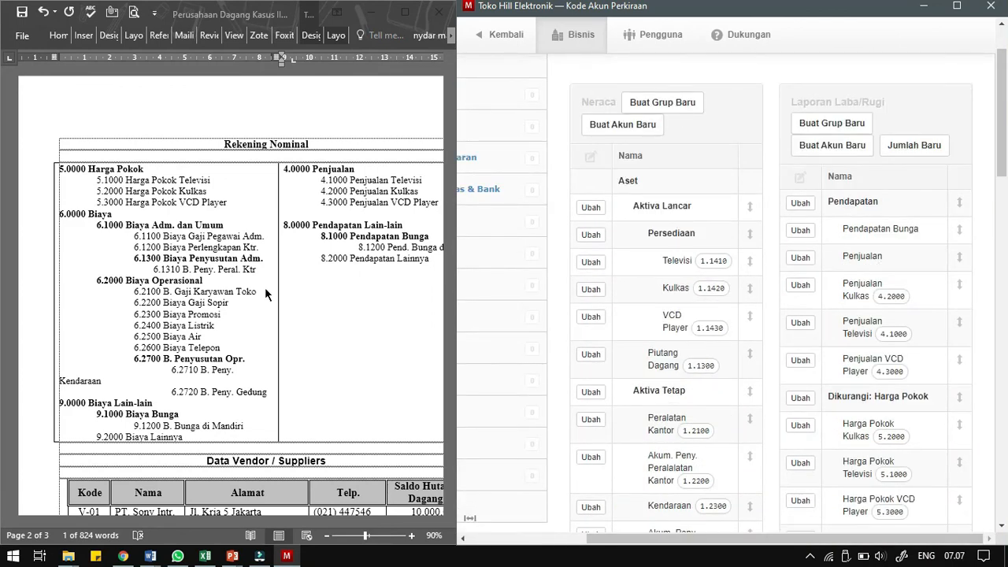
Delete the uncoded accounts Pendapatan Bunga and Penjualan from the Pendapatan group, enlarging the window to full screen
left_click(803, 233)
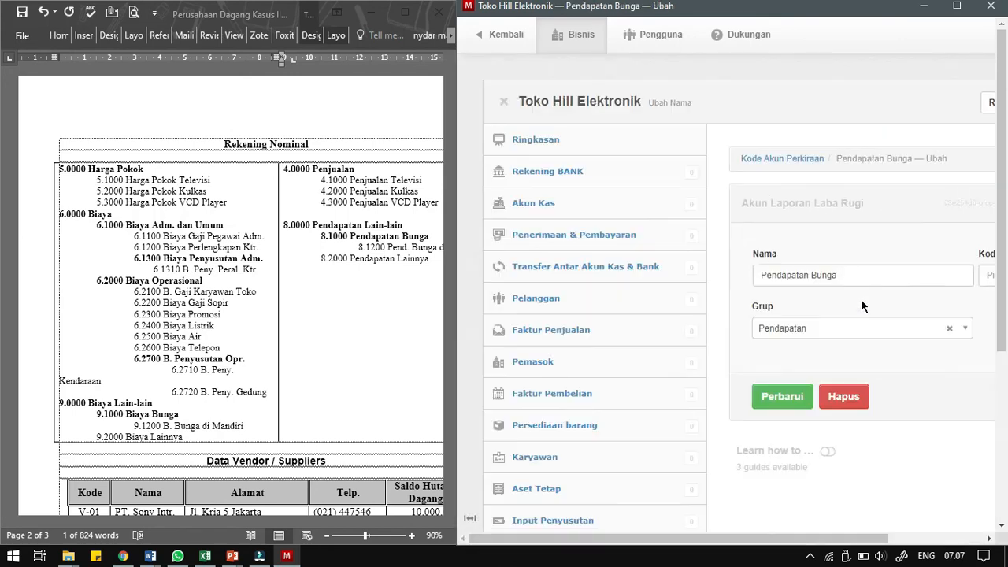
left_click(841, 399)
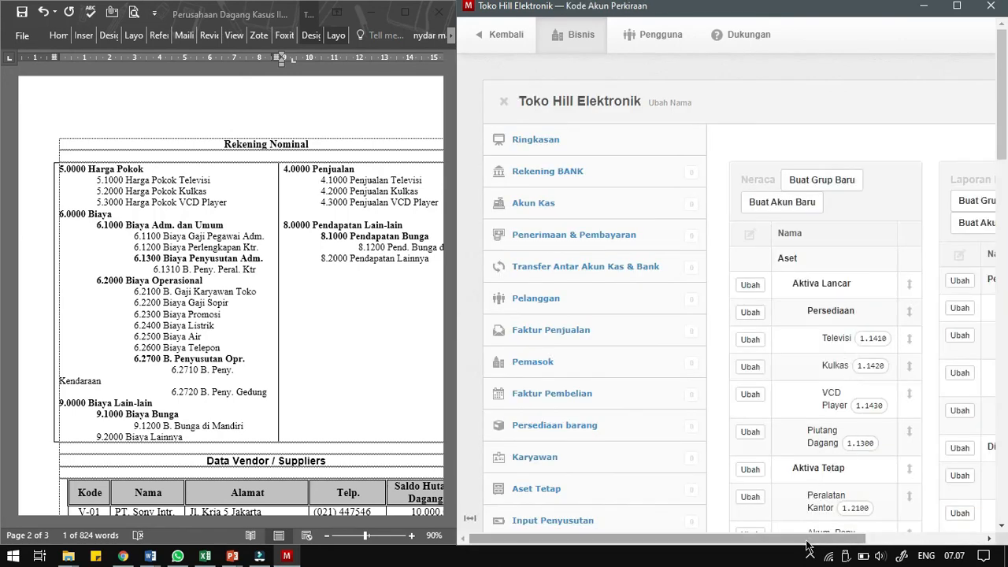
scroll(811, 529, "right", 2)
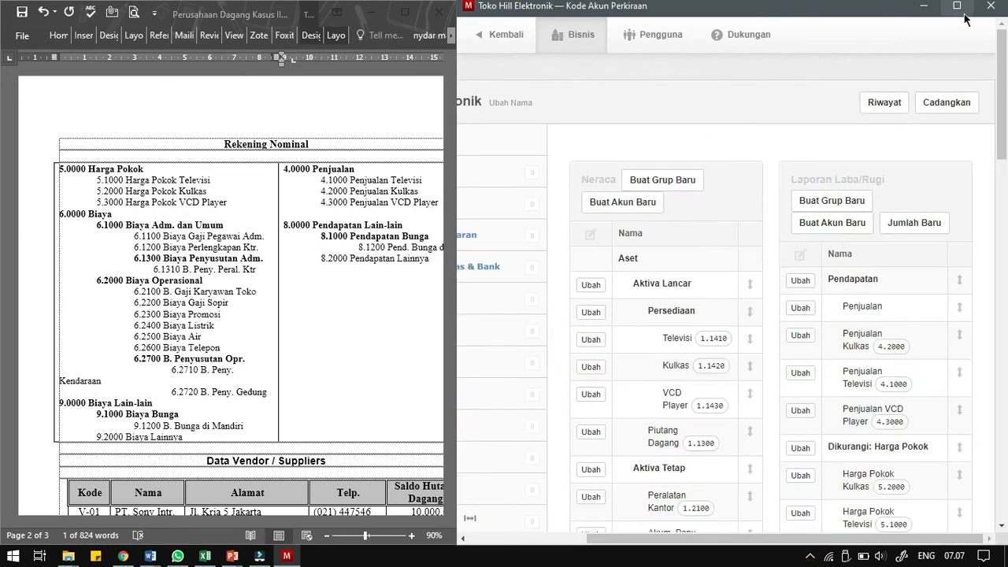
left_click(957, 6)
left_click(639, 288)
left_click(392, 396)
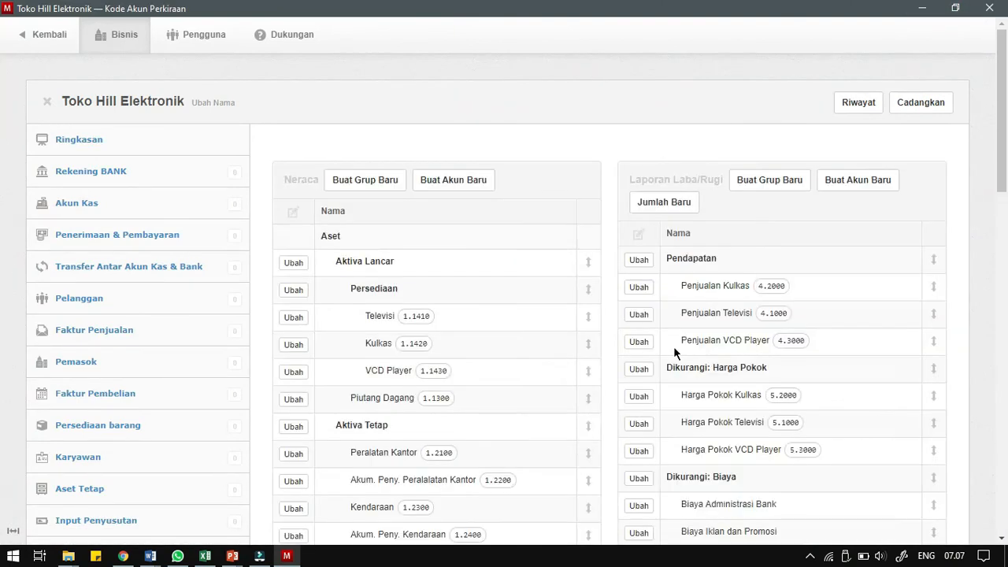
Delete the accounts Biaya Administrasi Bank, Biaya Iklan dan Promosi, Biaya Jamuan Tamu, Biaya Jasa Akuntansi and Biaya Jasa Notaris from the Biaya group
scroll(669, 349, "down", 4)
left_click(639, 189)
left_click(398, 392)
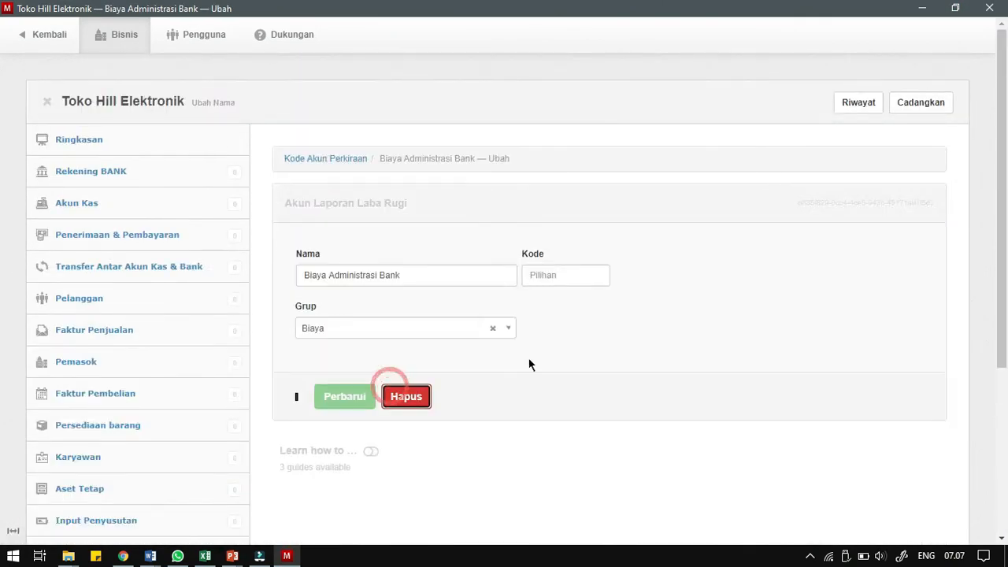
scroll(654, 379, "down", 3)
left_click(638, 268)
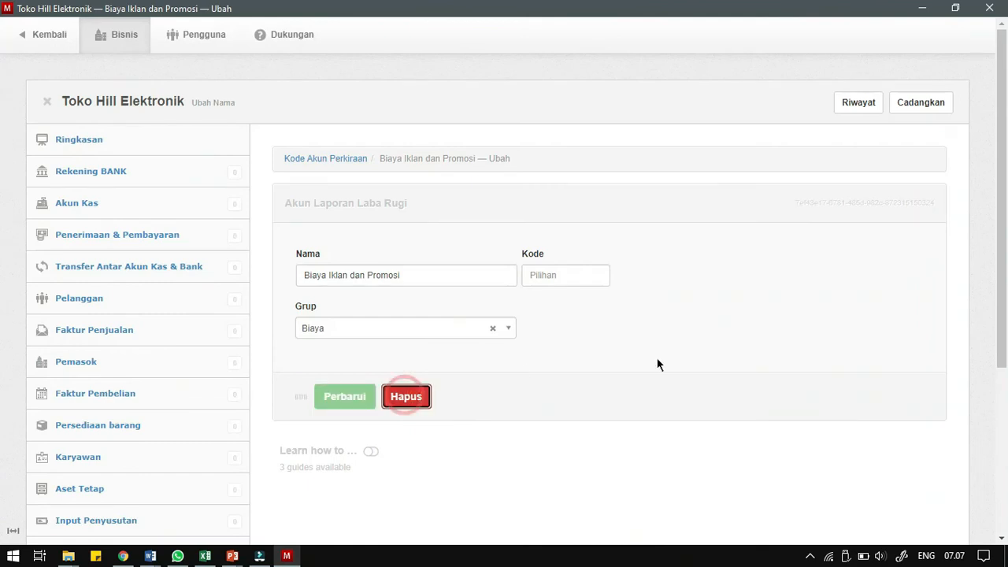
left_click(638, 345)
left_click(405, 396)
left_click(638, 346)
left_click(406, 396)
scroll(677, 351, "down", 3)
left_click(639, 268)
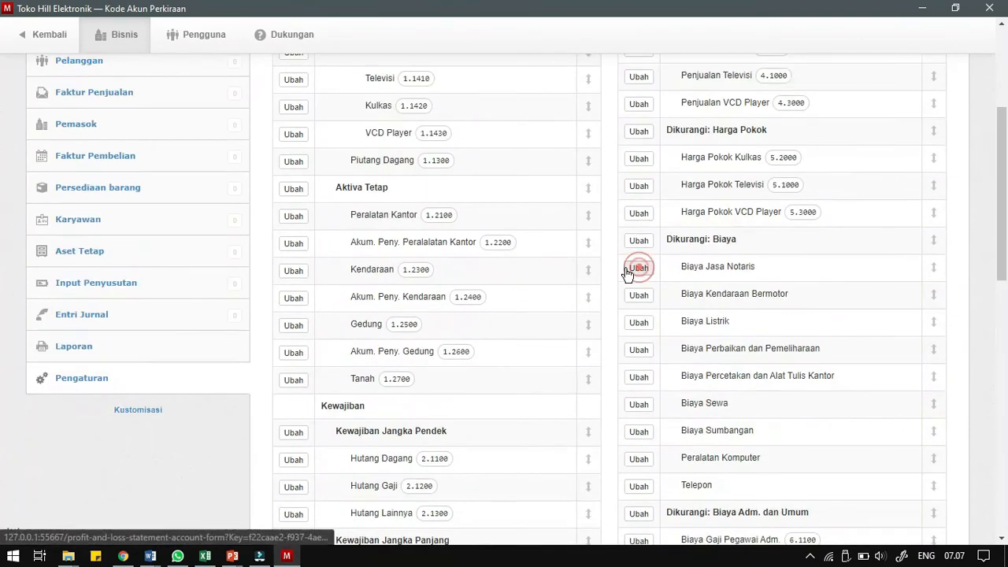
left_click(408, 397)
Delete the uncoded accounts Biaya Kendaraan Bermotor, Biaya Listrik, Biaya Perbaikan dan Pemeliharaan, and Biaya Percetakan dan Alat Tulis Kantor from the Biaya group
scroll(693, 339, "down", 3)
left_click(639, 349)
left_click(406, 396)
left_click(638, 347)
left_click(399, 394)
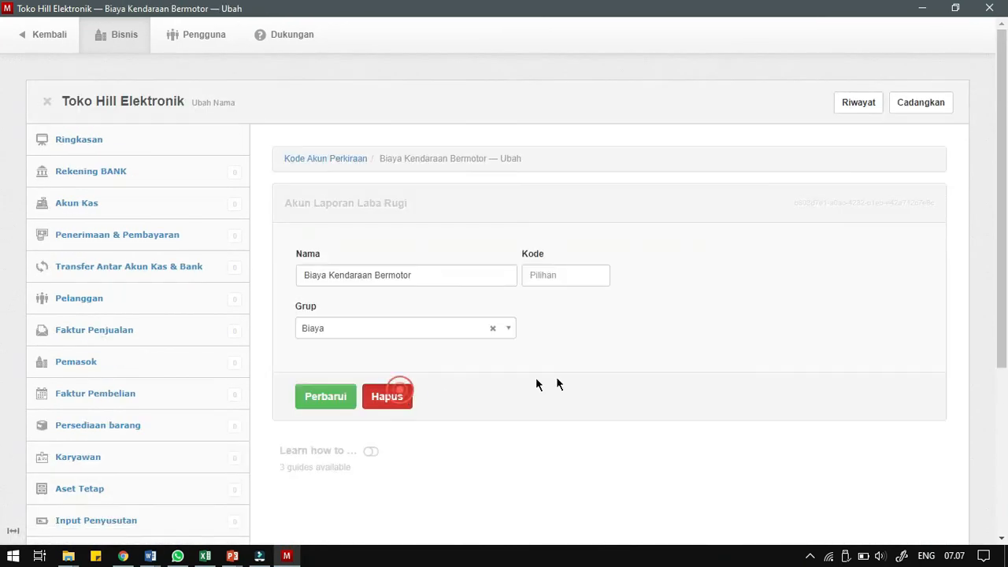
left_click(639, 348)
left_click(400, 397)
scroll(703, 363, "down", 2)
left_click(639, 349)
left_click(396, 398)
Delete the remaining uncoded accounts Biaya Sewa, Biaya Sumbangan, Peralatan Komputer and Telepon from the Biaya group
scroll(743, 355, "down", 2)
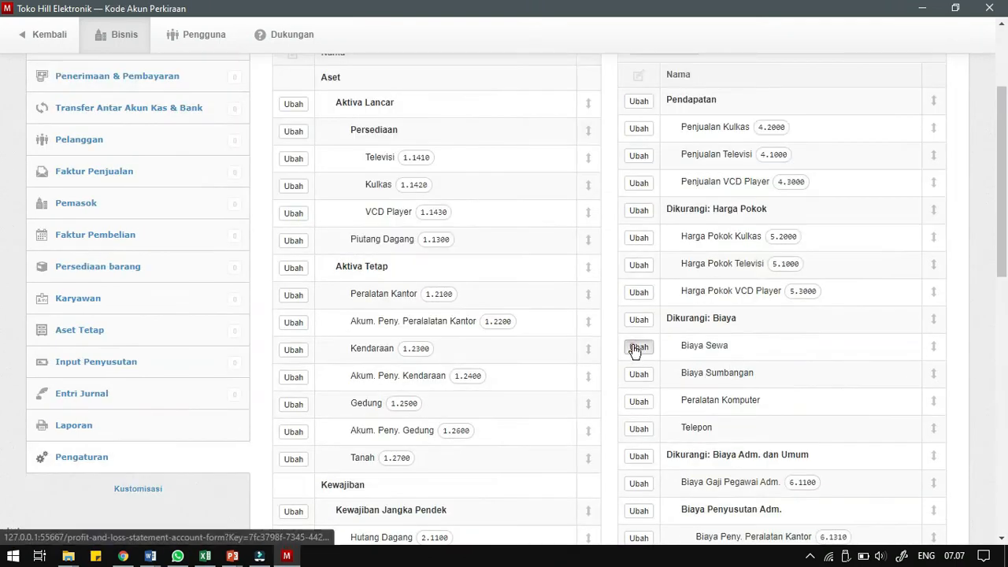
left_click(638, 349)
left_click(398, 396)
scroll(709, 331, "down", 2)
left_click(643, 273)
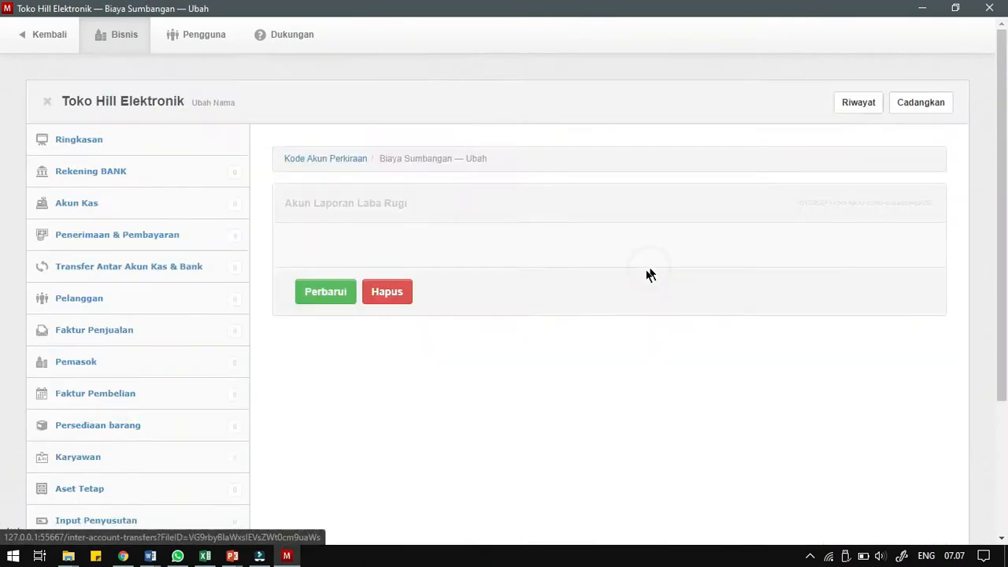
left_click(398, 396)
scroll(708, 378, "down", 2)
left_click(638, 349)
left_click(397, 396)
left_click(636, 504)
left_click(398, 397)
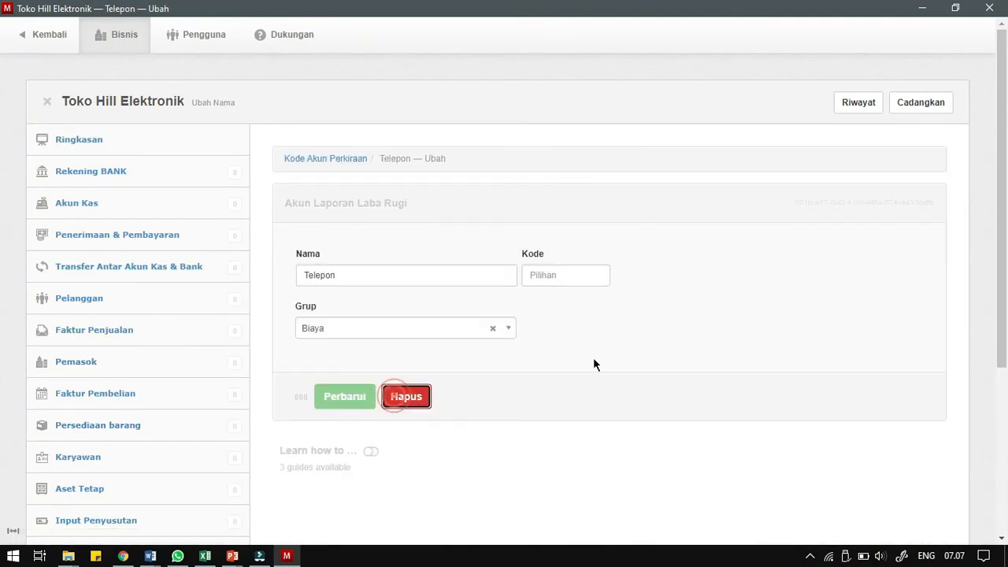
Change the type of the group Biaya Adm. dan Umum to a sub-group (Sub-kelompok dari) of Biaya, and save it
scroll(685, 355, "down", 2)
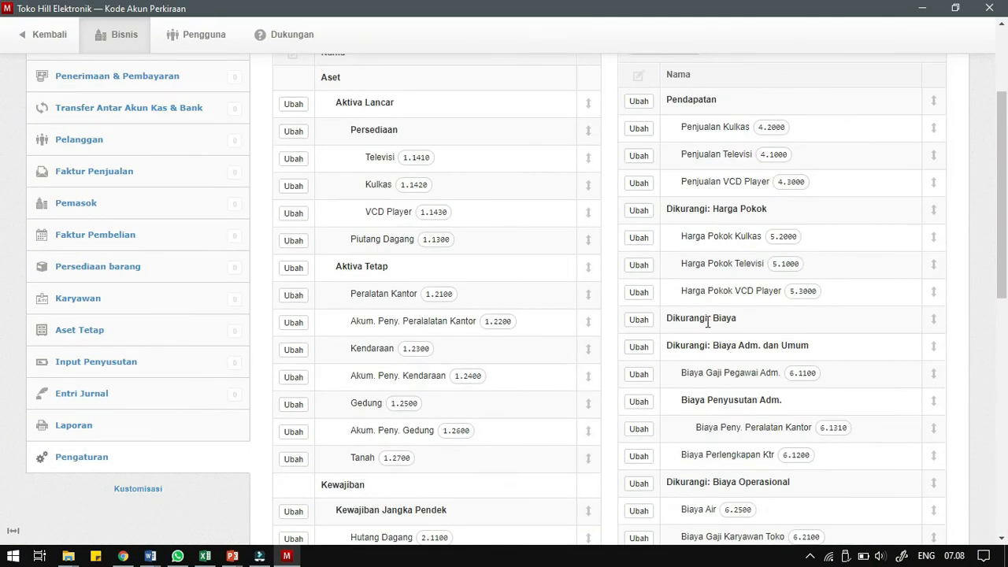
left_click(651, 347)
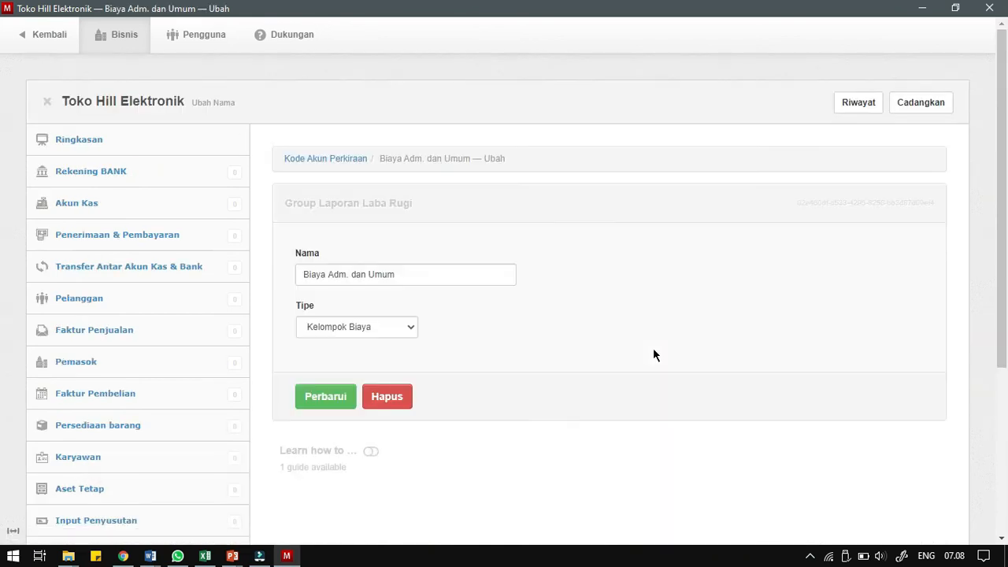
left_click(383, 331)
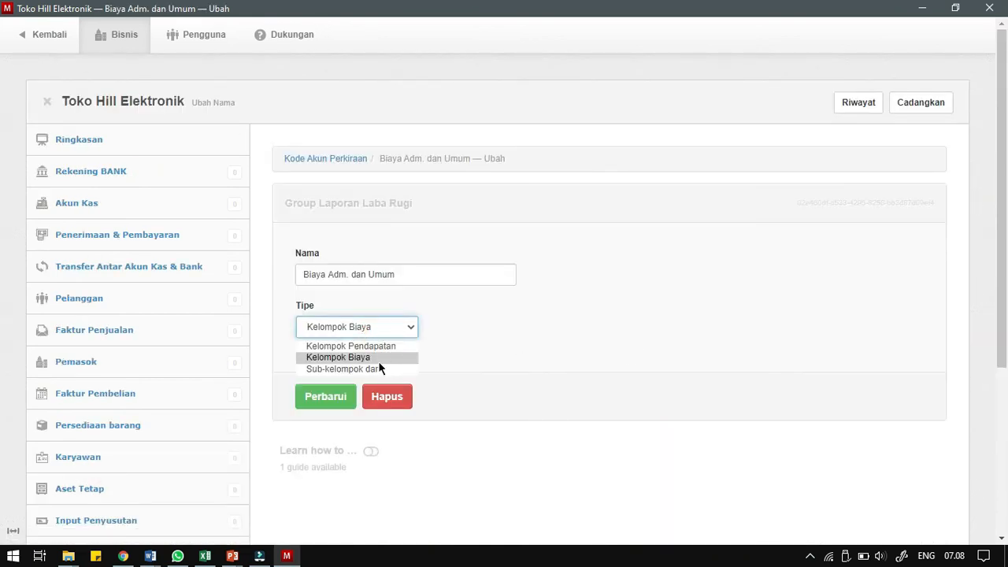
left_click(376, 368)
left_click(508, 327)
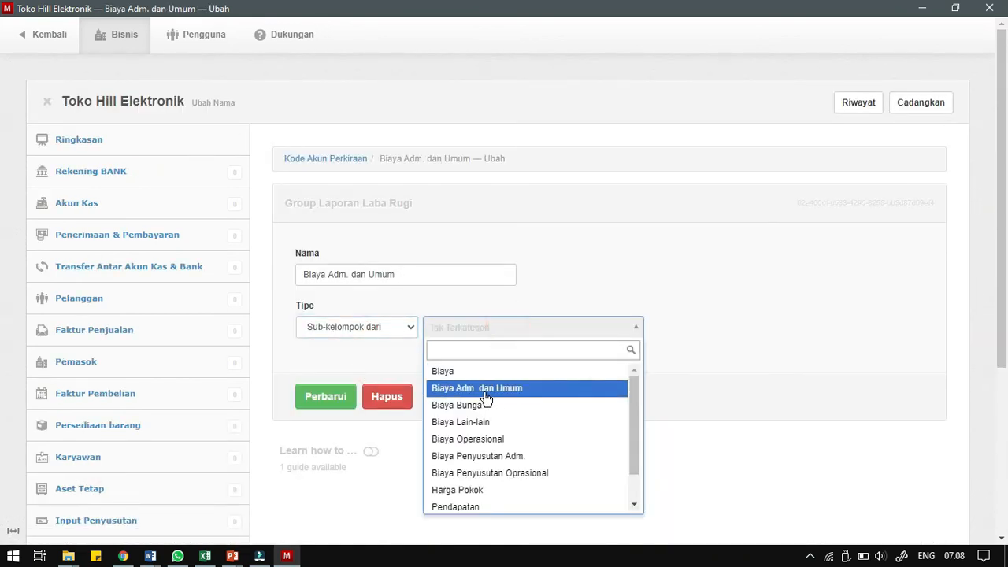
left_click(477, 371)
left_click(336, 402)
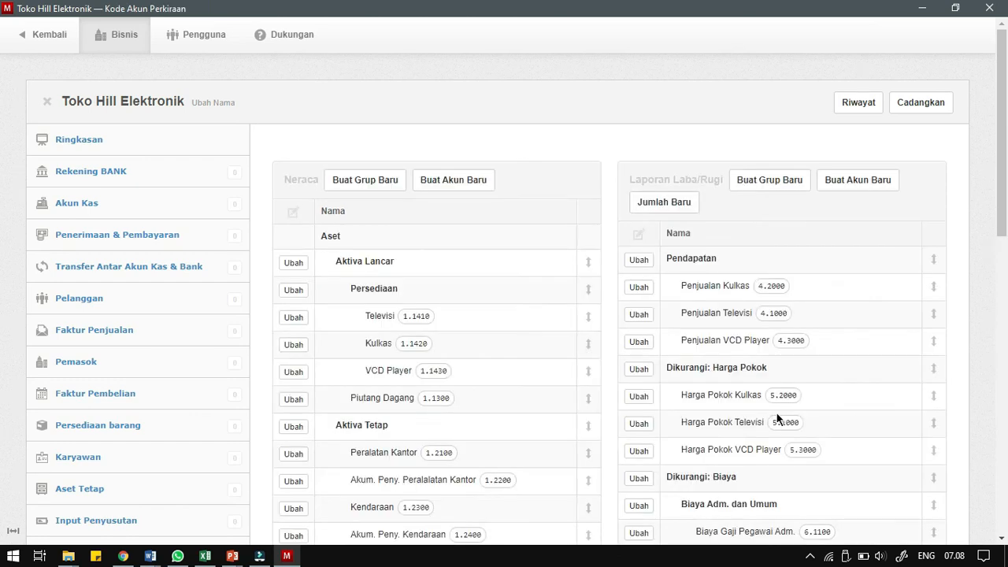
Change the type of the group Biaya Operasional to a sub-group (Sub-kelompok dari) of Biaya, and save it
scroll(731, 383, "down", 2)
scroll(658, 410, "down", 1)
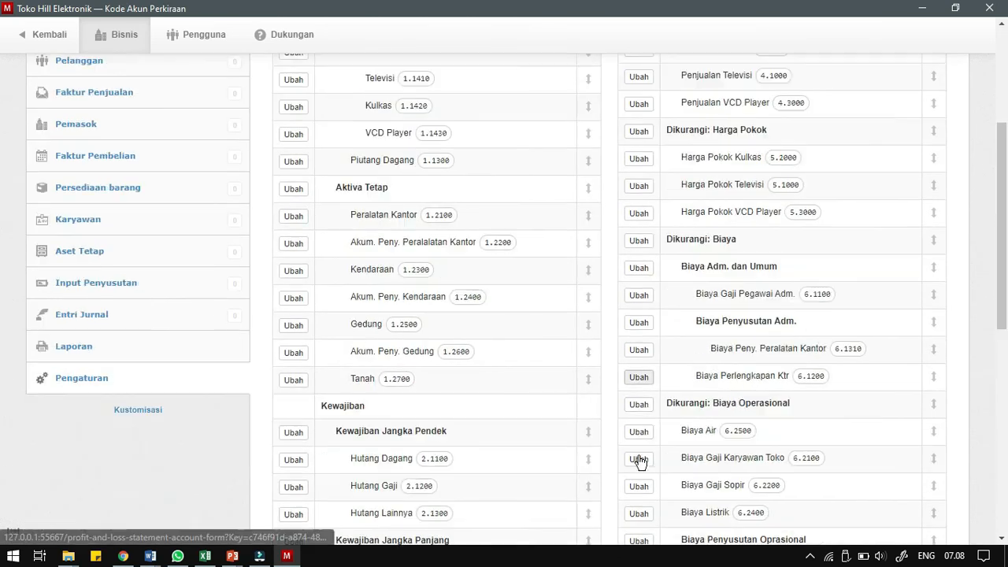
left_click(638, 405)
left_click(378, 326)
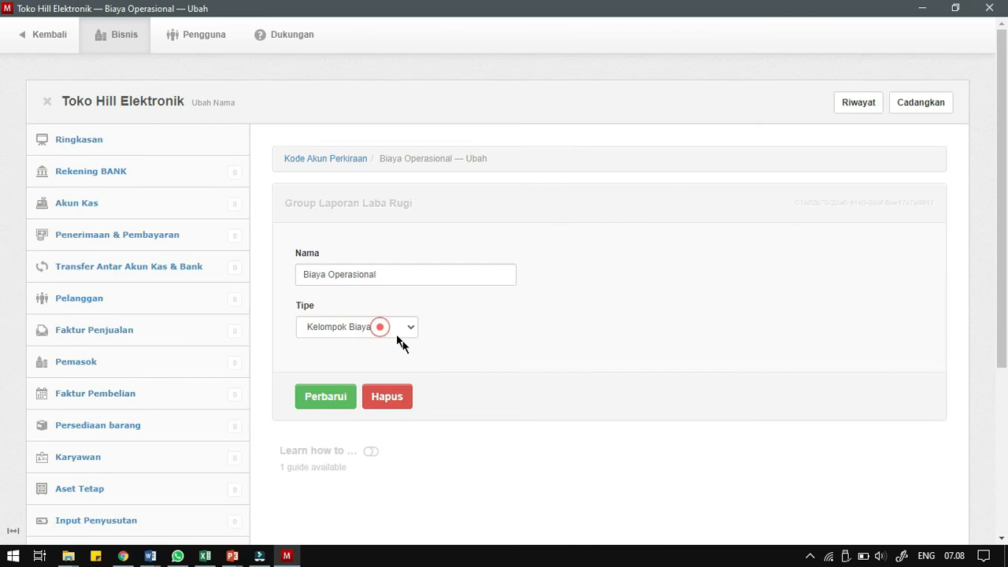
left_click(388, 369)
left_click(510, 330)
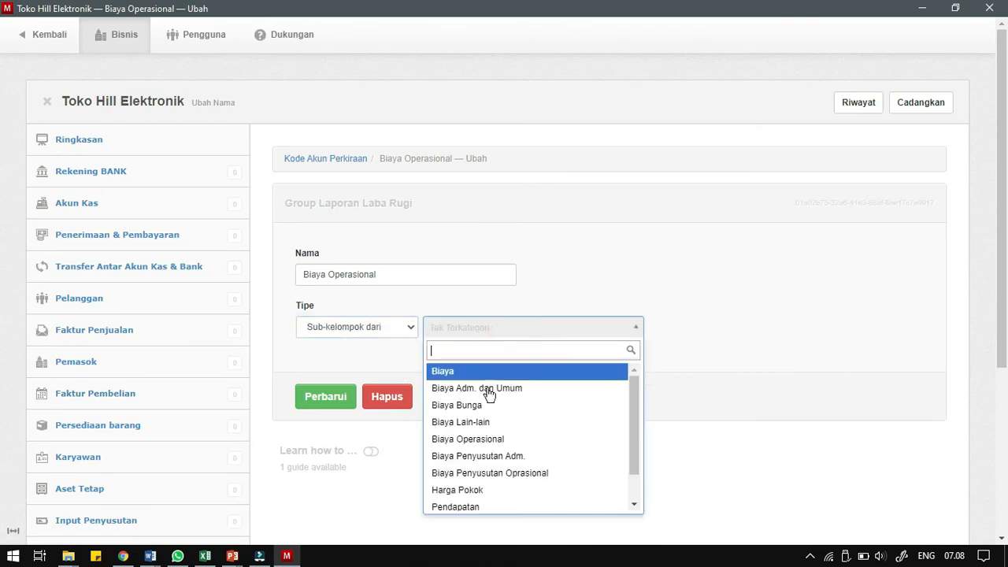
left_click(478, 375)
left_click(349, 399)
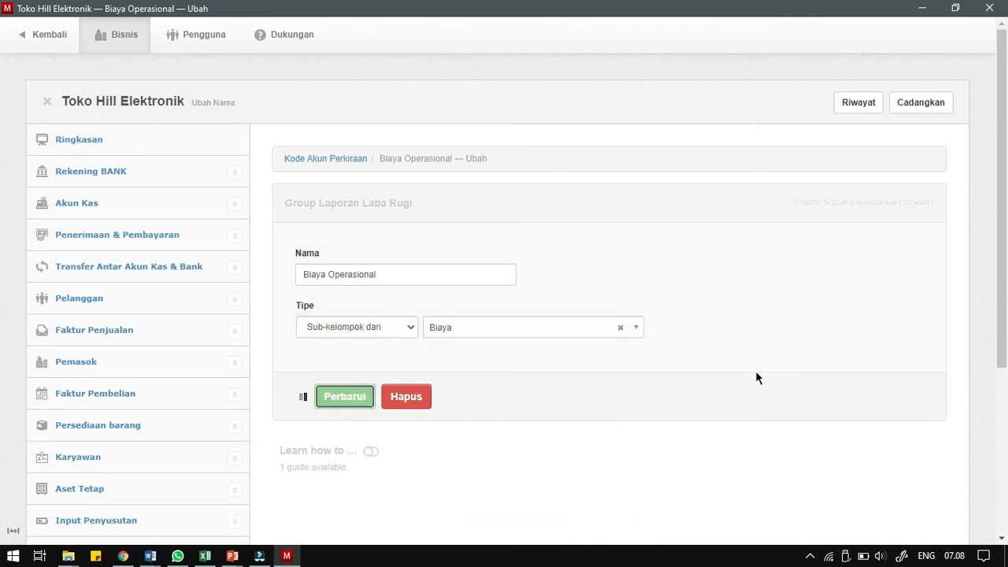
Reorder the Penjualan accounts and the Harga Pokok accounts each as Televisi, Kulkas, VCD Player, and save both orders
scroll(812, 384, "down", 2)
scroll(812, 385, "down", 3)
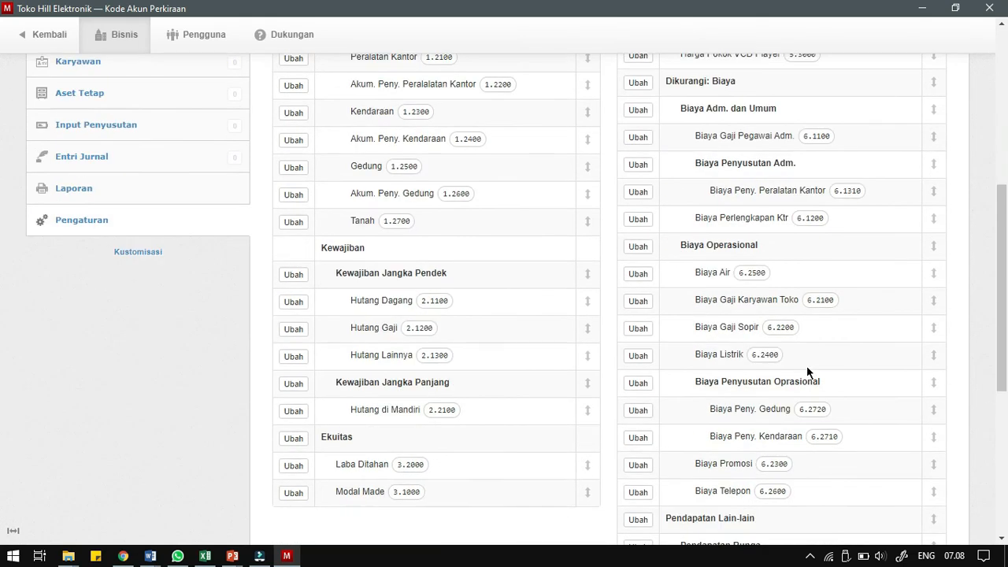
scroll(753, 347, "down", 2)
scroll(755, 390, "down", 1)
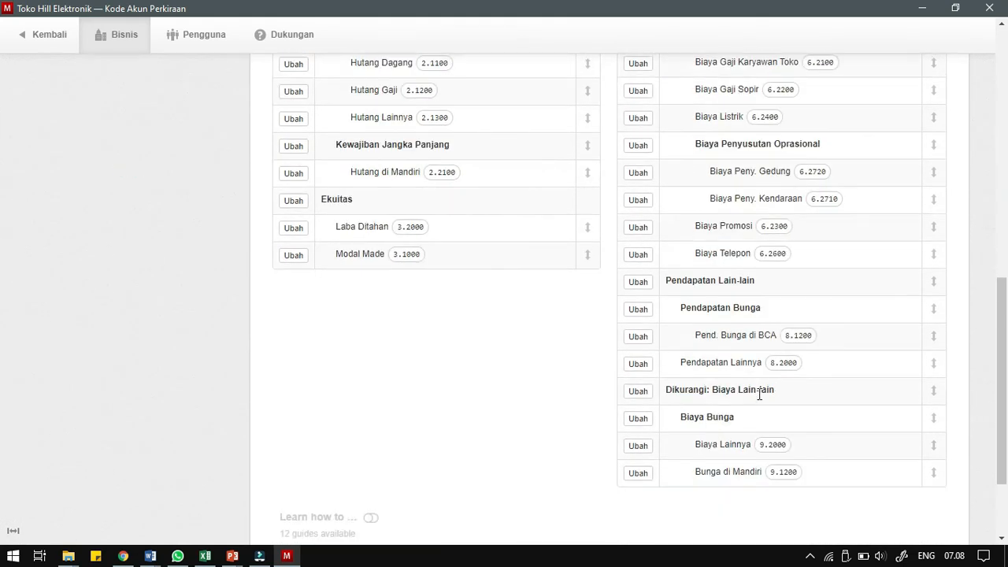
scroll(767, 394, "up", 4)
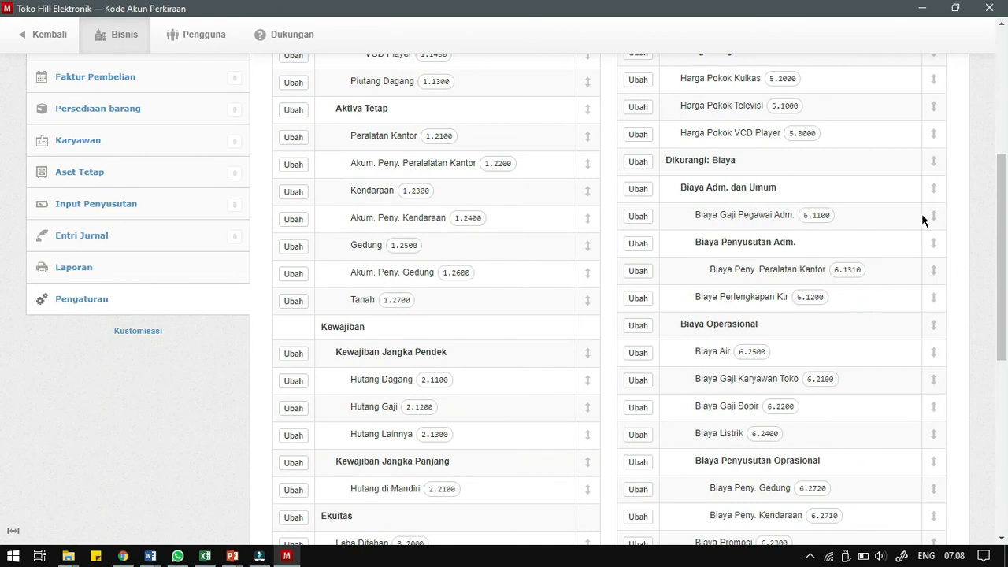
scroll(927, 199, "up", 2)
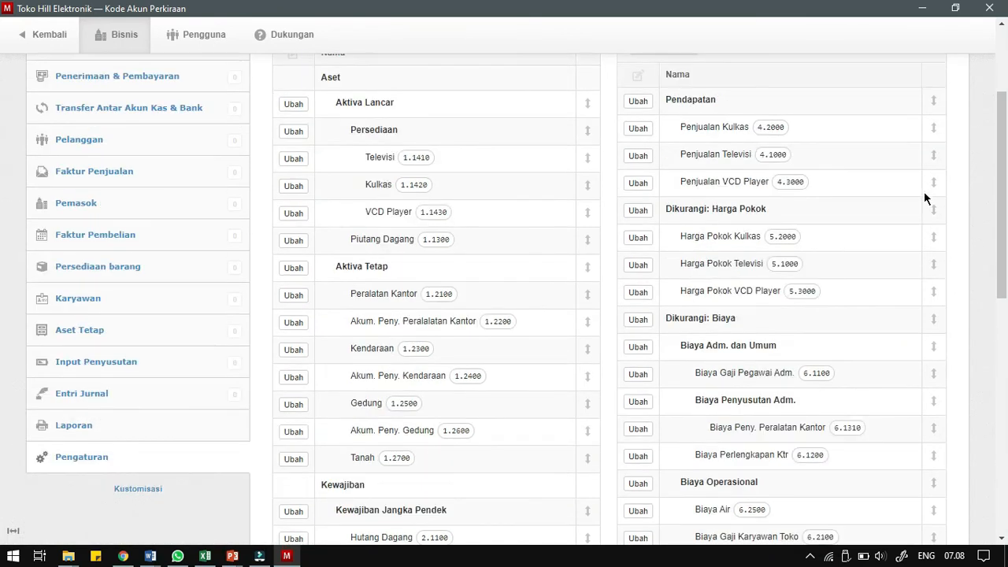
left_click(932, 128)
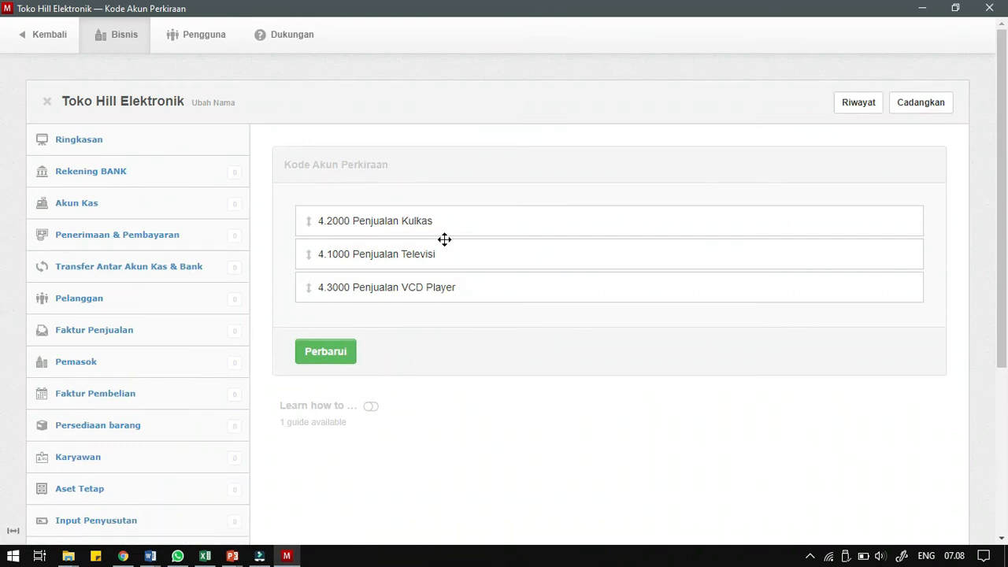
left_click_drag(351, 258, 374, 214)
left_click(325, 351)
left_click(936, 396)
left_click(325, 352)
Move Biaya Penyusutan Adm. to the first place within Biaya Adm. dan Umum, and save the order
scroll(907, 401, "down", 2)
left_click(934, 375)
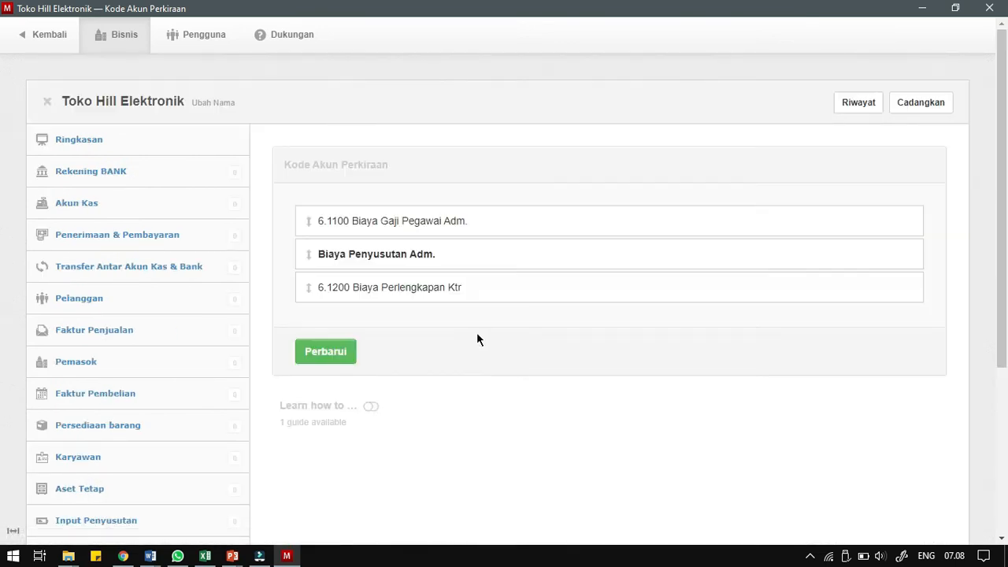
left_click_drag(414, 270, 400, 224)
left_click(325, 351)
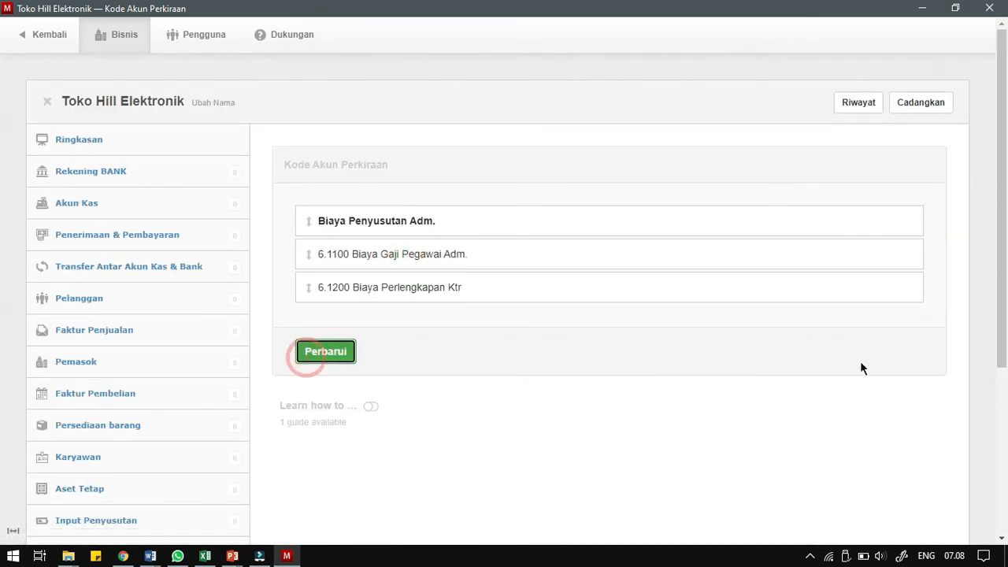
Order Biaya Adm. dan Umum as Biaya Gaji Pegawai Adm., Biaya Perlengkapan Ktr, Biaya Penyusutan Adm., and save the order
scroll(906, 347, "down", 2)
scroll(926, 323, "down", 1)
scroll(932, 315, "down", 1)
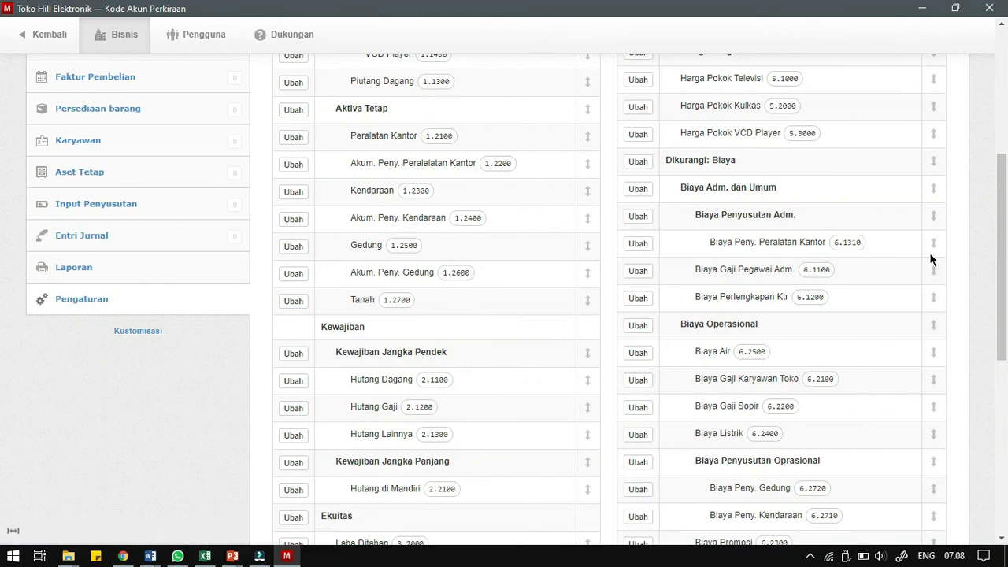
left_click(936, 270)
left_click_drag(405, 221, 399, 293)
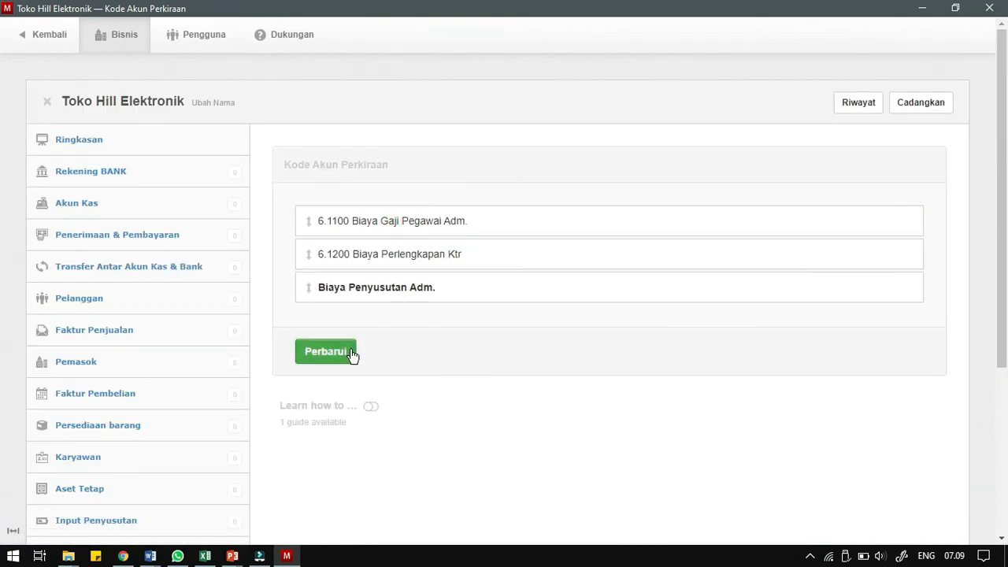
left_click(351, 351)
scroll(927, 351, "down", 5)
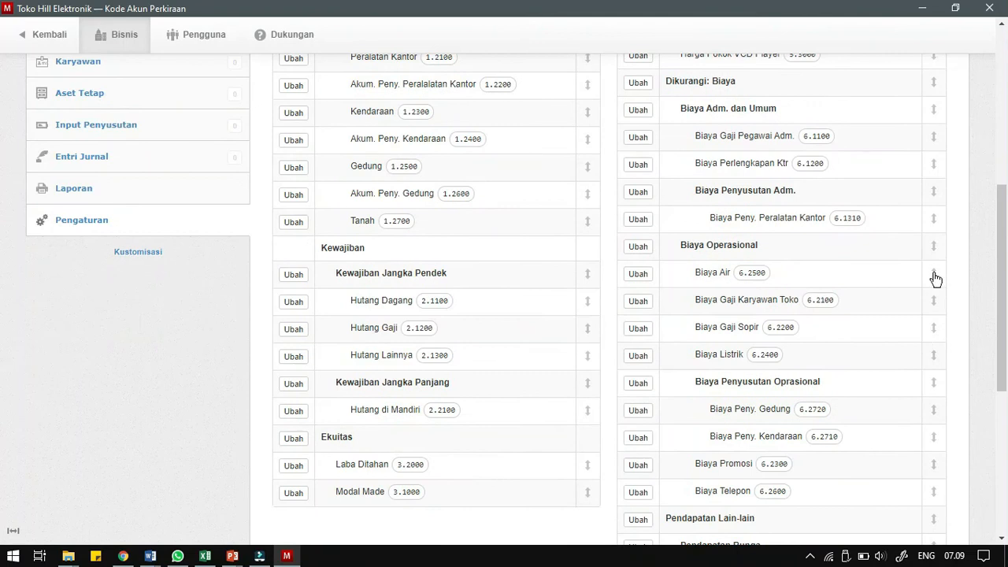
Order the Biaya Operasional entries by code from Biaya Gaji Karyawan Toko to Biaya Telepon, with Biaya Penyusutan Oprasional last, and save
left_click(934, 276)
left_click_drag(382, 254, 381, 217)
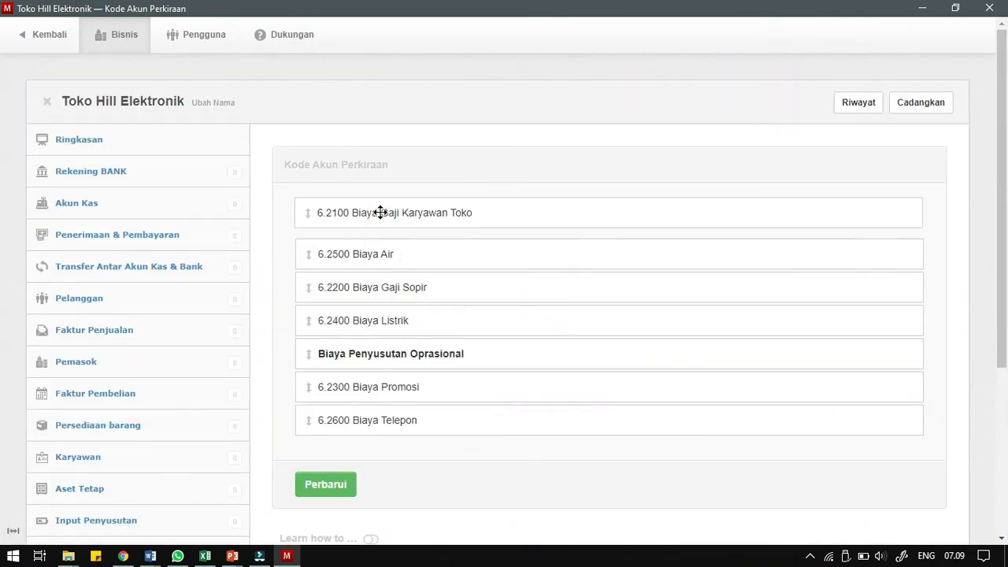
left_click_drag(377, 286, 376, 264)
left_click_drag(377, 387, 376, 285)
left_click_drag(389, 356, 396, 315)
left_click_drag(392, 420, 392, 392)
left_click(325, 484)
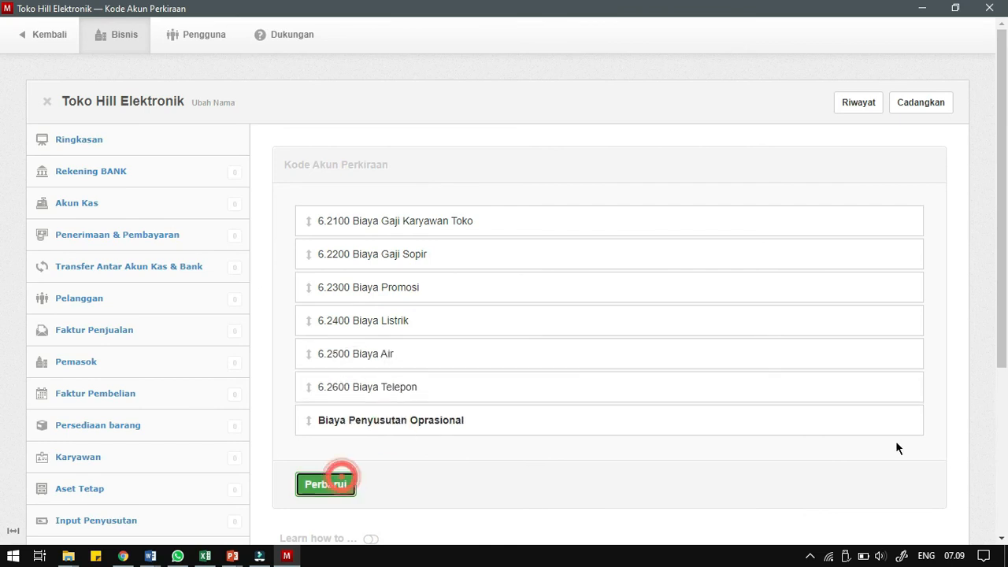
Move Biaya Peny. Kendaraan ahead of Biaya Peny. Gedung within Biaya Penyusutan Oprasional, and save the order
scroll(941, 394, "down", 10)
left_click(935, 229)
left_click_drag(342, 259, 339, 230)
left_click(335, 324)
Place Bunga di Mandiri ahead of Biaya Lainnya within the Biaya Bunga group, and save the order
scroll(942, 383, "down", 4)
scroll(941, 383, "down", 5)
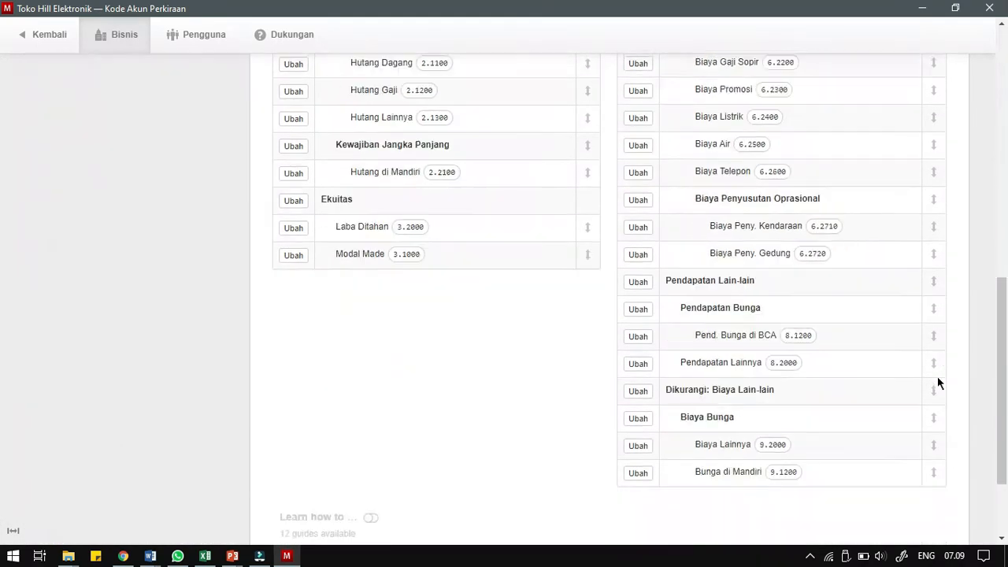
left_click(937, 344)
left_click(325, 285)
scroll(898, 441, "down", 10)
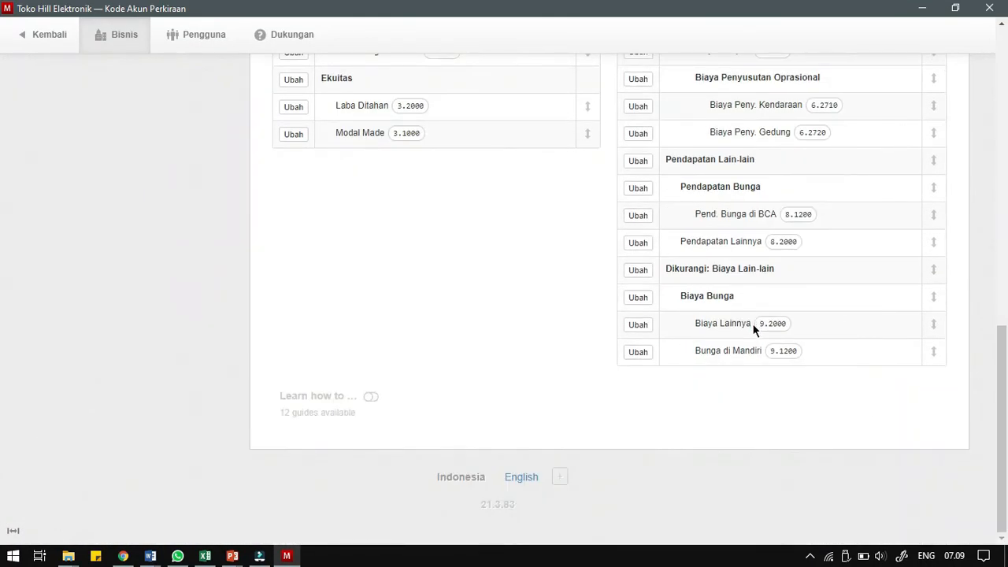
left_click(933, 351)
left_click_drag(467, 255, 471, 221)
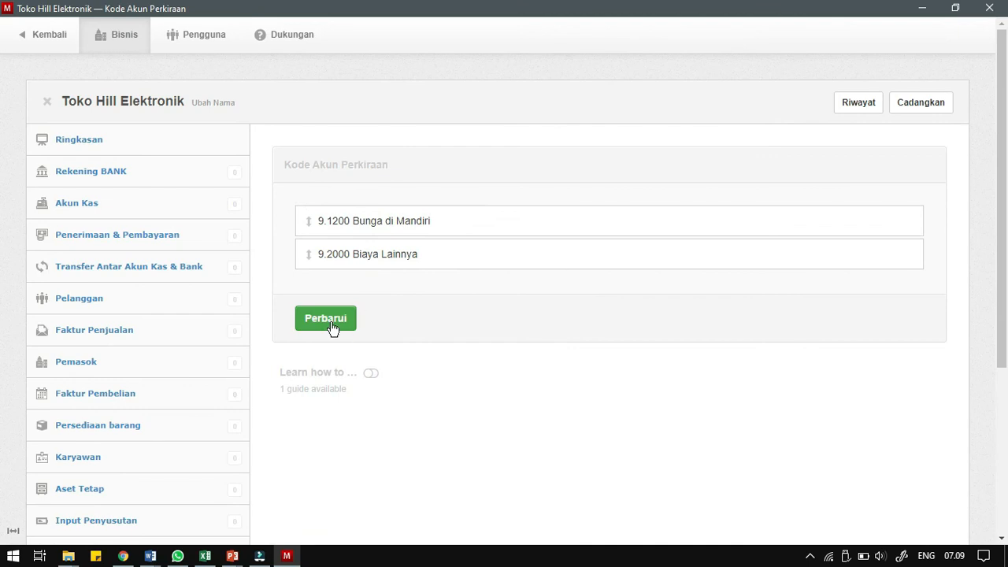
left_click(330, 328)
Assign the account Biaya Lainnya to the group Pendapatan Lain-lain, and save it
scroll(839, 405, "down", 10)
left_click(638, 475)
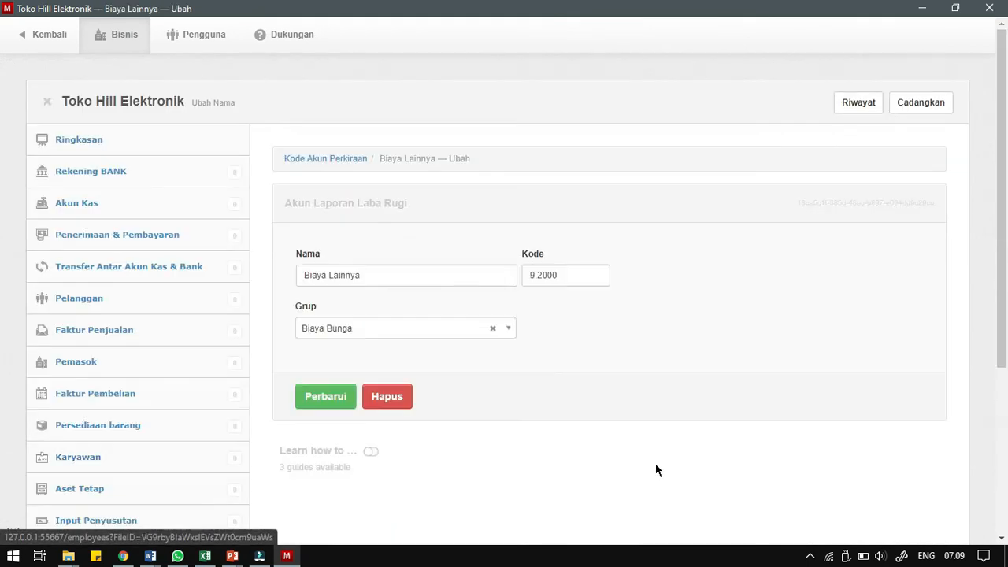
left_click(448, 330)
scroll(370, 496, "down", 1)
left_click(440, 331)
left_click(441, 332)
scroll(396, 426, "down", 2)
left_click(400, 504)
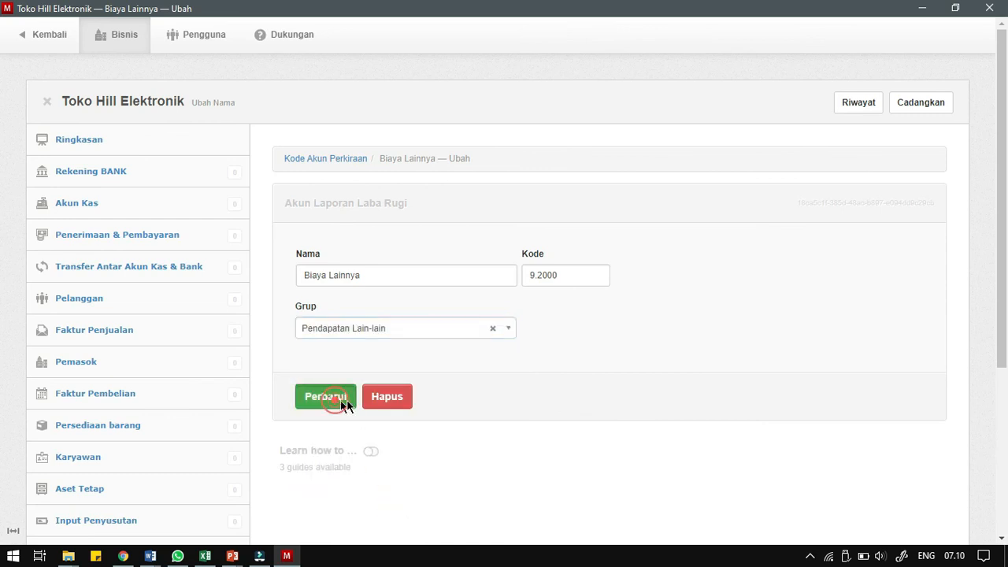
left_click(340, 400)
Correct the group assigned to the account Biaya Lainnya (9.2000), and save the account
scroll(837, 423, "down", 1)
scroll(836, 423, "down", 10)
left_click(638, 270)
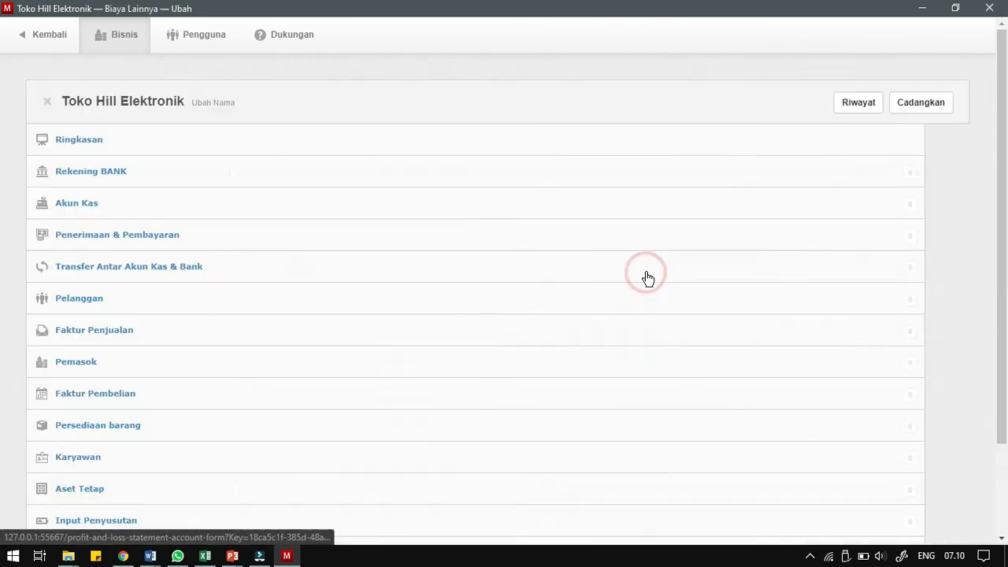
left_click(383, 330)
scroll(362, 394, "down", 2)
left_click(360, 389)
left_click(340, 400)
Check the finished chart of accounts side by side with the Rekening Nominal list in the Word case
scroll(854, 400, "down", 2)
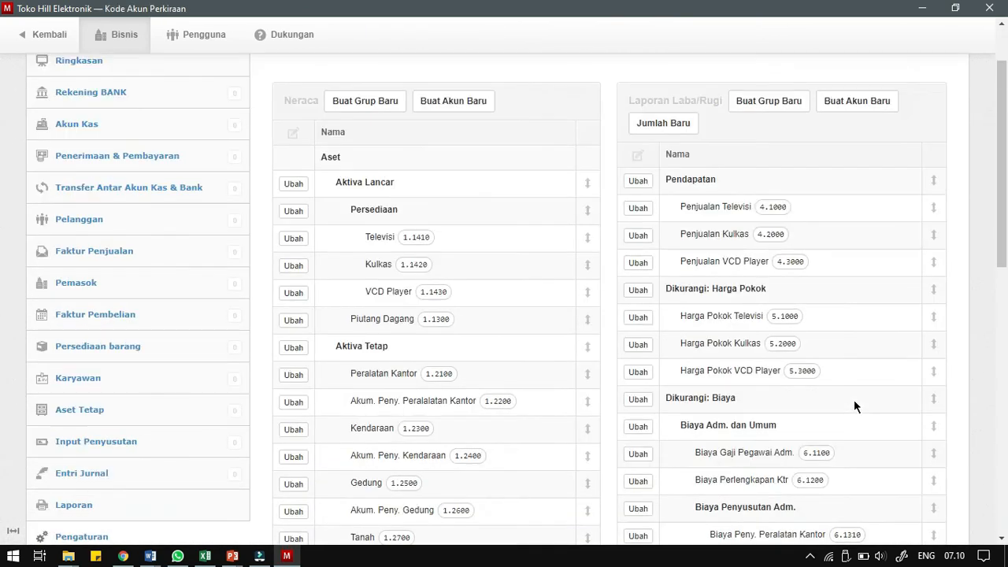
scroll(864, 398, "up", 2)
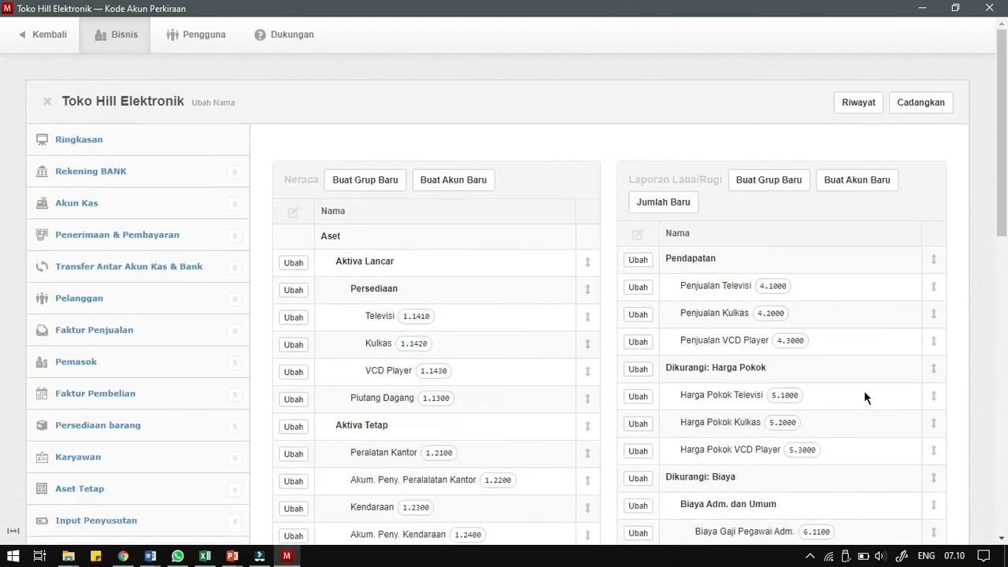
left_click(955, 8)
left_click(286, 335)
left_click_drag(581, 539, 707, 544)
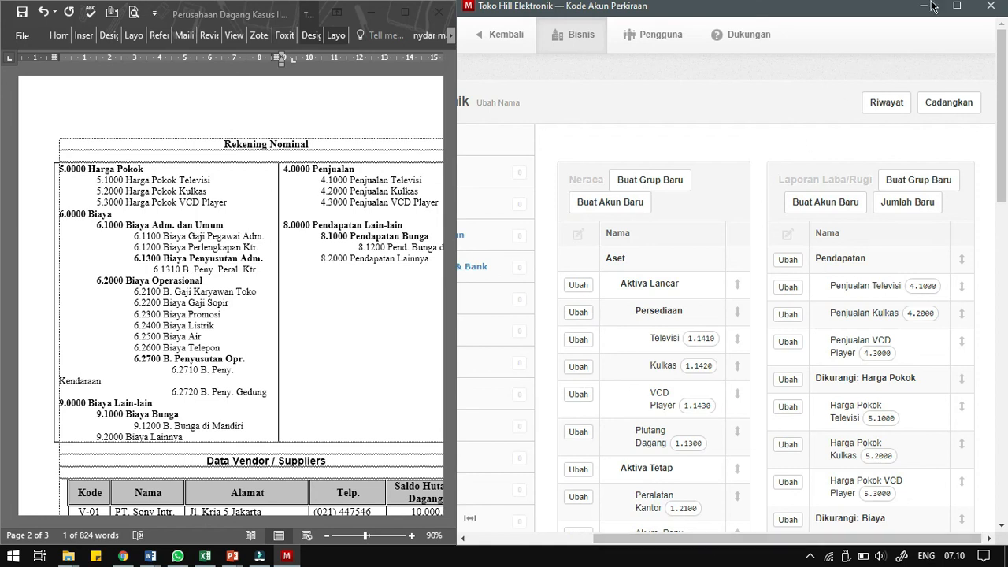
left_click(957, 6)
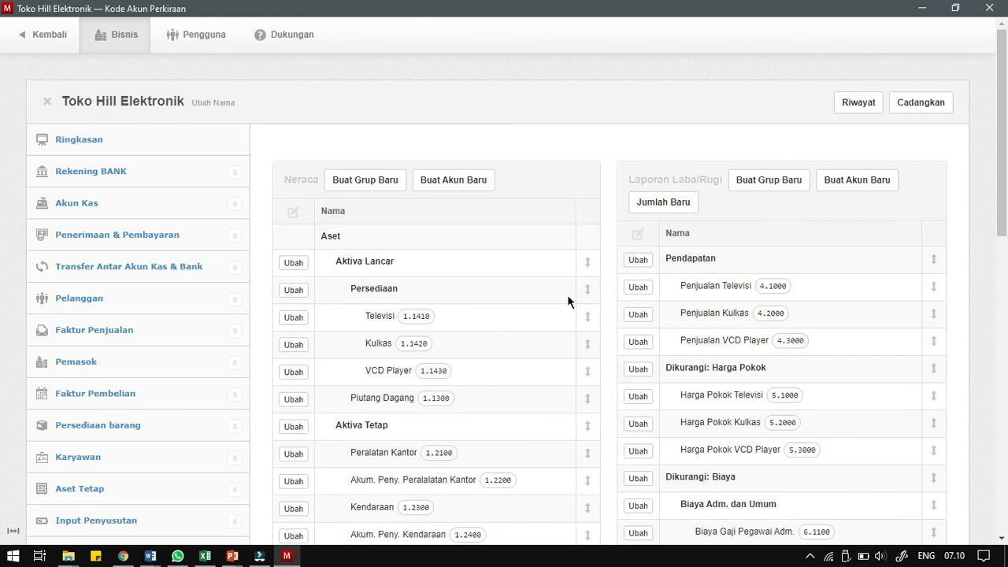
left_click(808, 556)
right_click(809, 533)
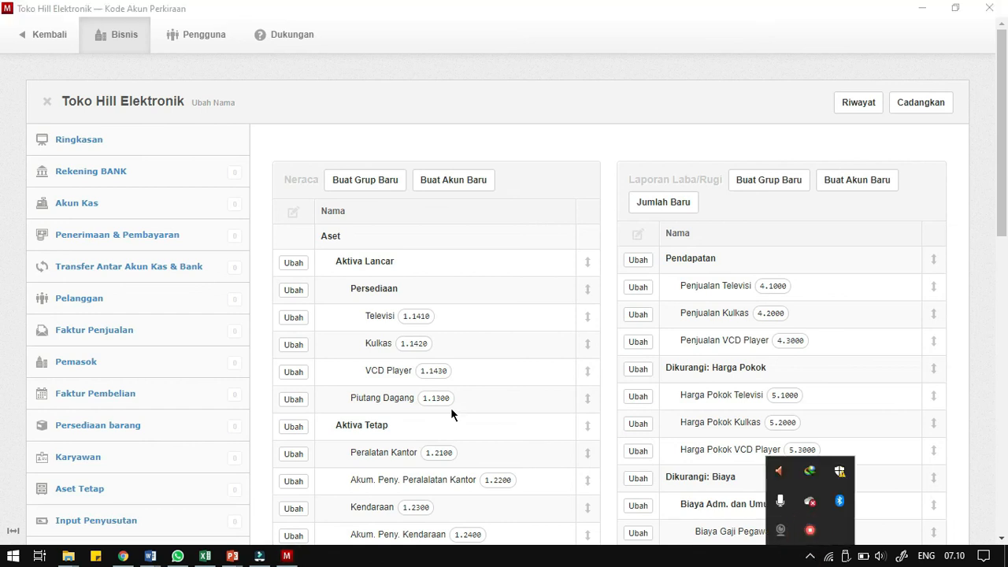
left_click(847, 551)
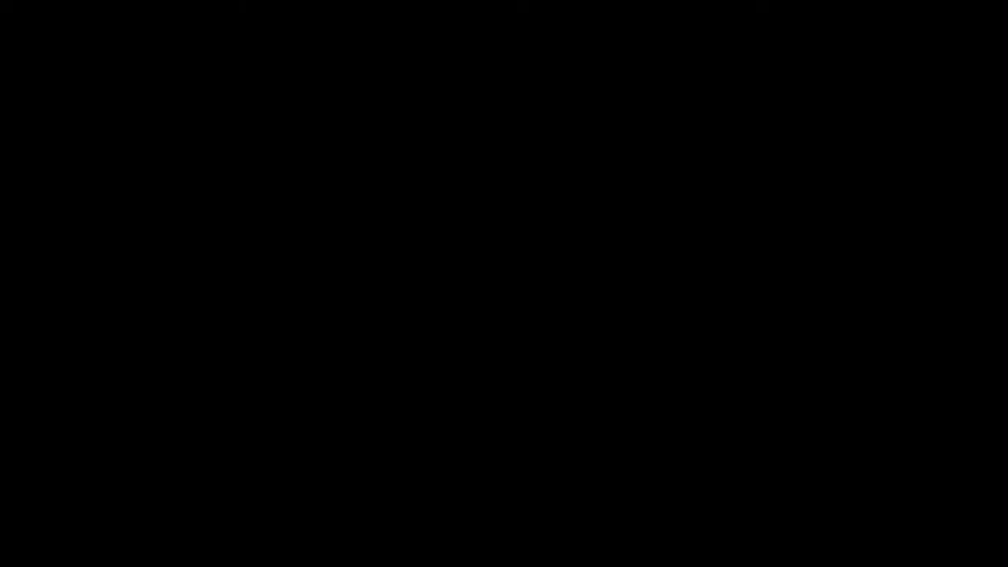